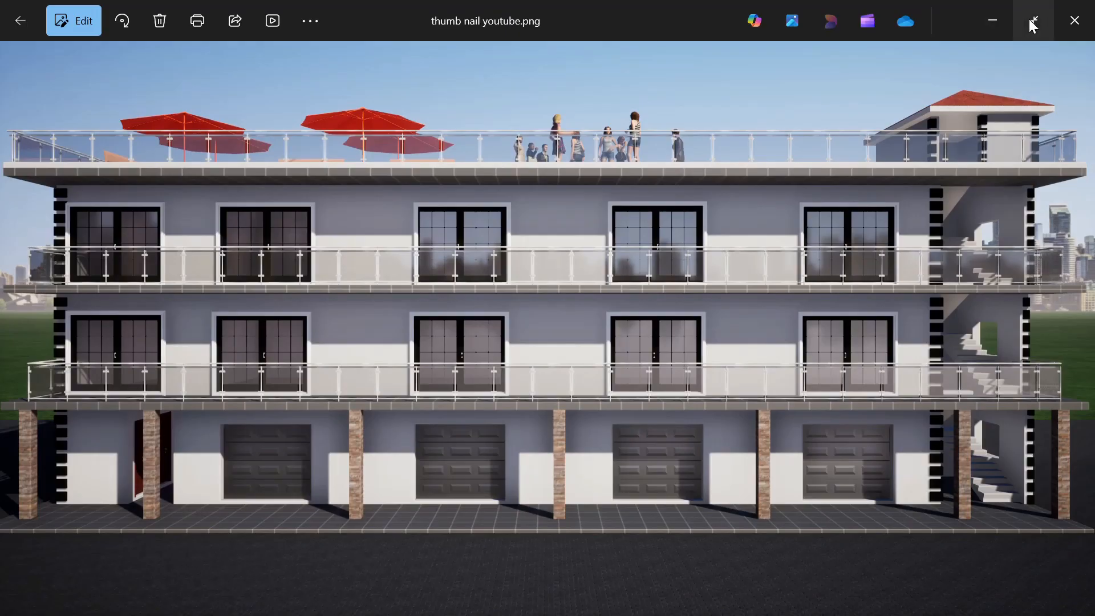
Switch from the rendered building image to the floor plan commacial building.pdf in the browser
{"action": "left_click", "coordinate": [1033, 20]}
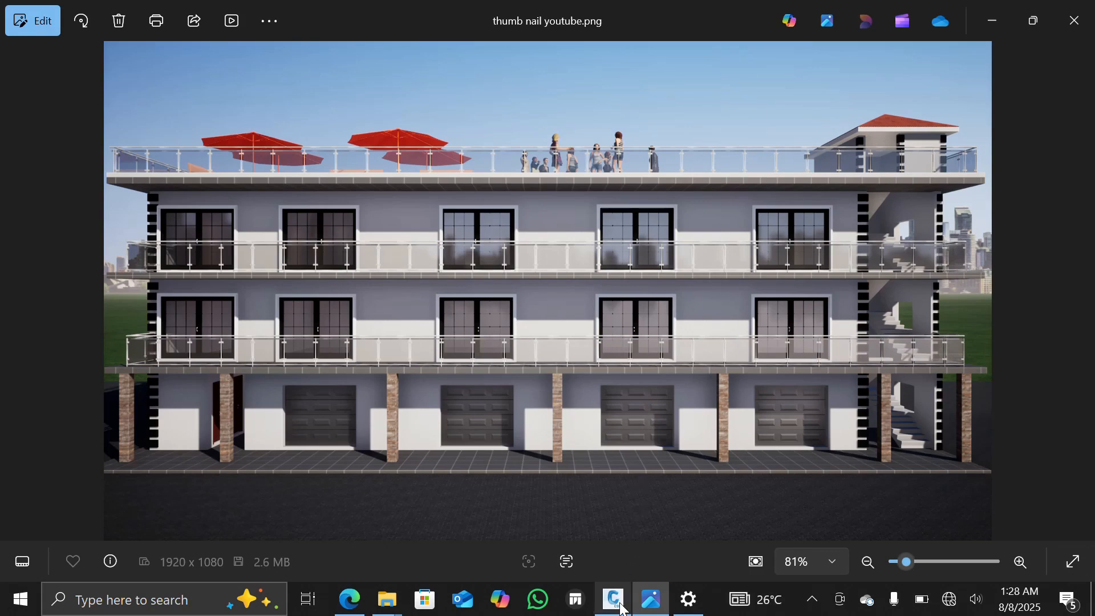
{"action": "mouse_move", "coordinate": [620, 603]}
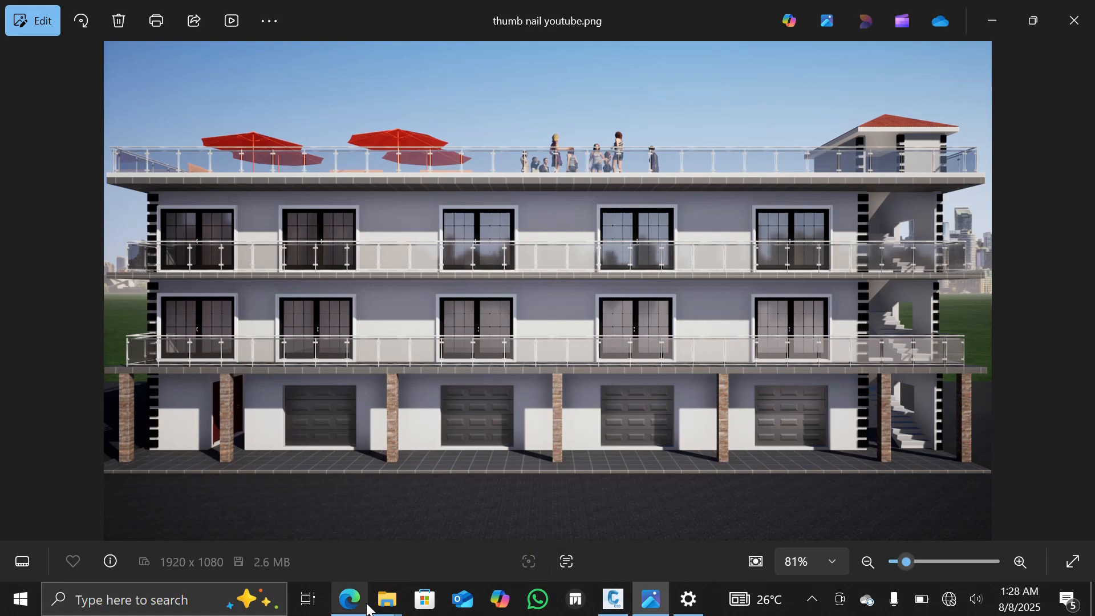
{"action": "mouse_move", "coordinate": [358, 606]}
{"action": "left_click", "coordinate": [352, 556]}
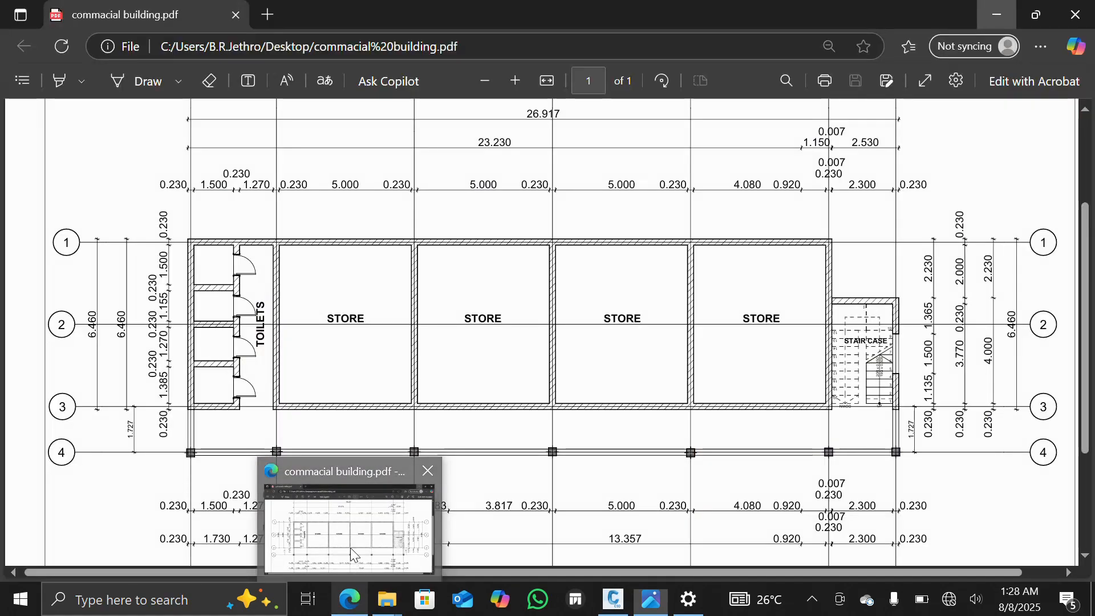
Examine the PDF floor plan's stores, toilets and staircase, along with its column positions, grid lines and dimensions
{"action": "scroll", "coordinate": [325, 282], "scroll_direction": "down", "scroll_amount": 3}
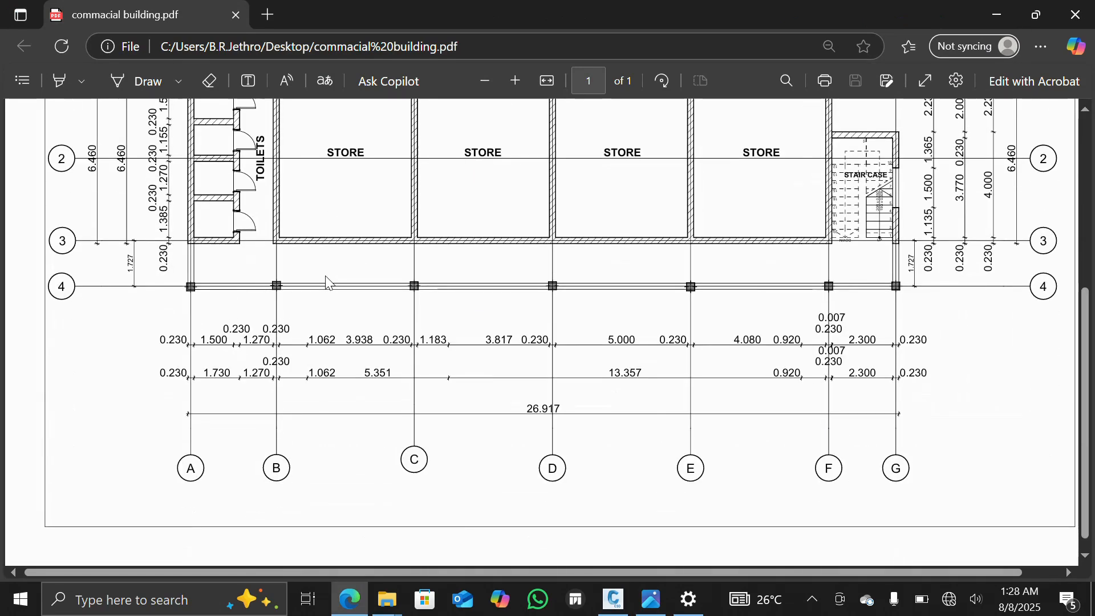
{"action": "scroll", "coordinate": [325, 281], "scroll_direction": "up", "scroll_amount": 3}
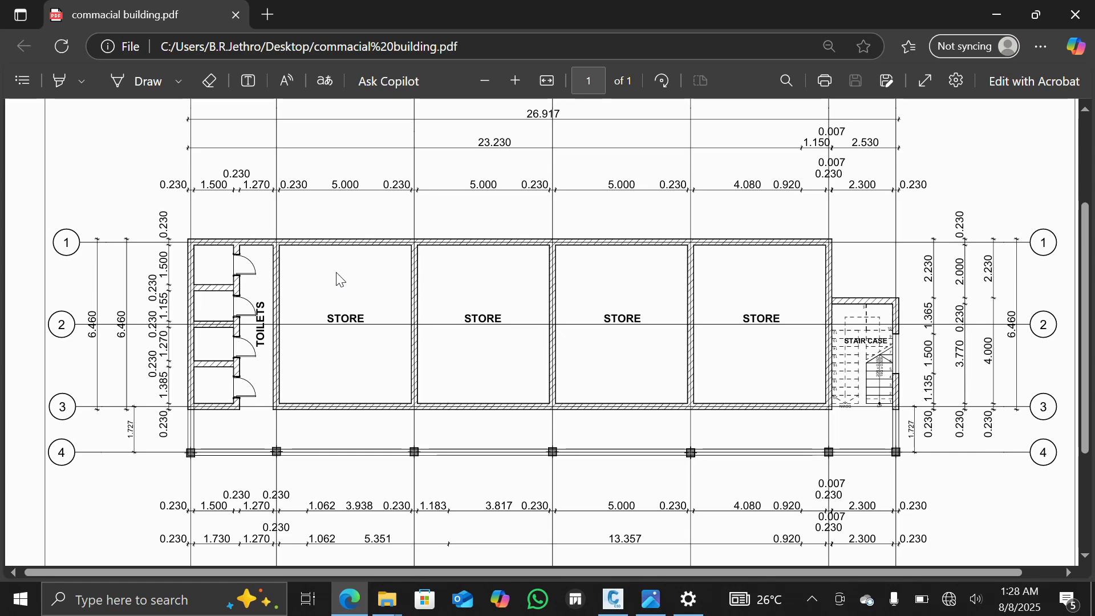
{"action": "scroll", "coordinate": [340, 280], "scroll_direction": "down", "scroll_amount": 3}
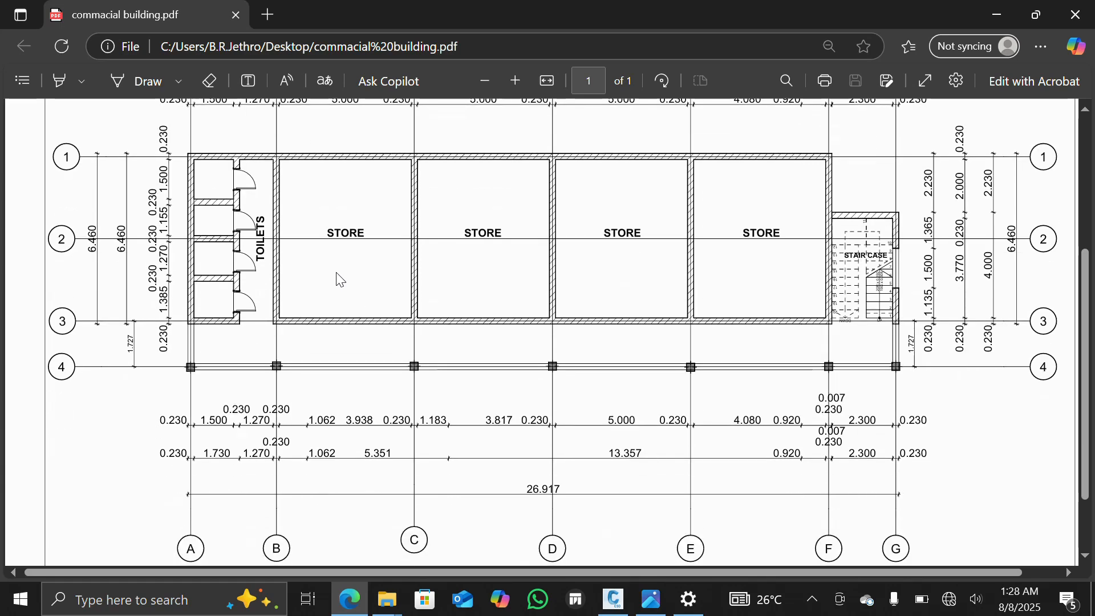
{"action": "scroll", "coordinate": [340, 280], "scroll_direction": "up", "scroll_amount": 3}
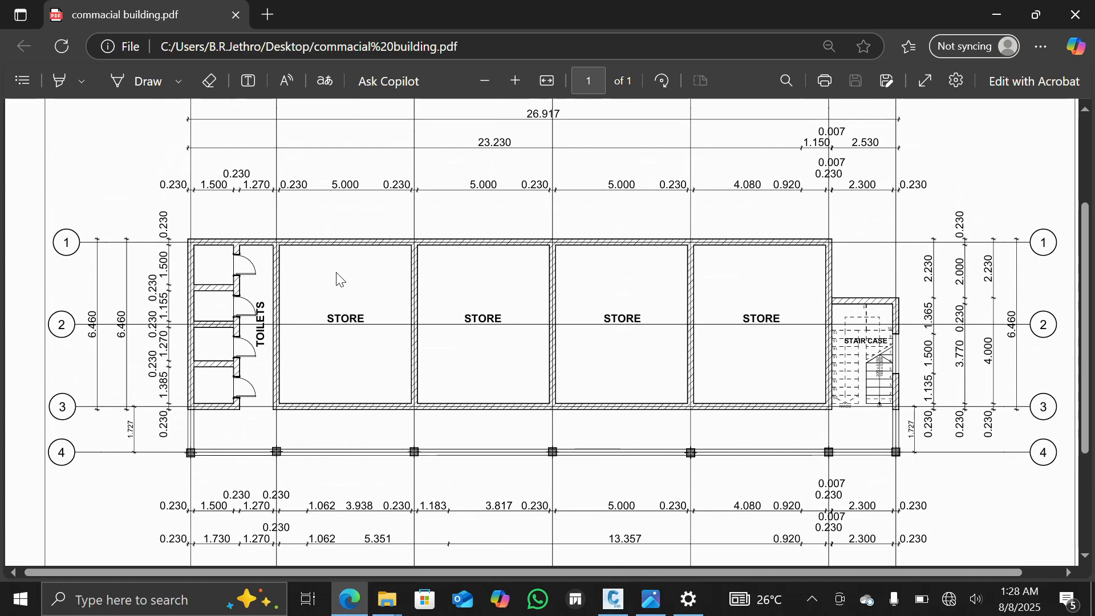
{"action": "scroll", "coordinate": [340, 280], "scroll_direction": "down", "scroll_amount": 3}
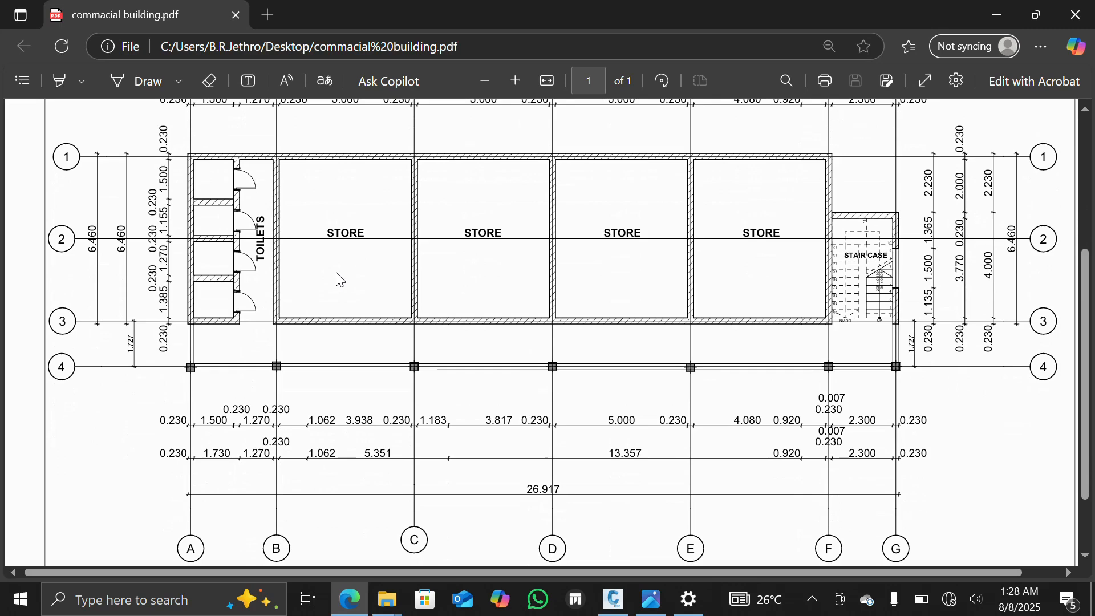
{"action": "scroll", "coordinate": [341, 279], "scroll_direction": "up", "scroll_amount": 2}
{"action": "scroll", "coordinate": [340, 279], "scroll_direction": "down", "scroll_amount": 2}
{"action": "scroll", "coordinate": [340, 280], "scroll_direction": "up", "scroll_amount": 2}
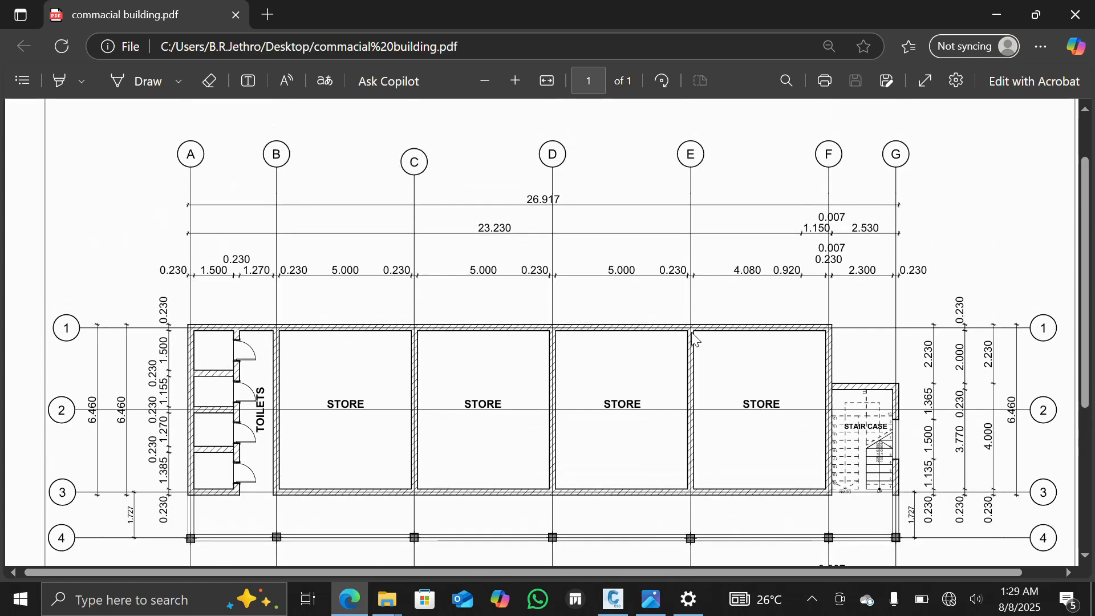
{"action": "scroll", "coordinate": [692, 332], "scroll_direction": "up", "scroll_amount": 1}
{"action": "scroll", "coordinate": [692, 333], "scroll_direction": "down", "scroll_amount": 1}
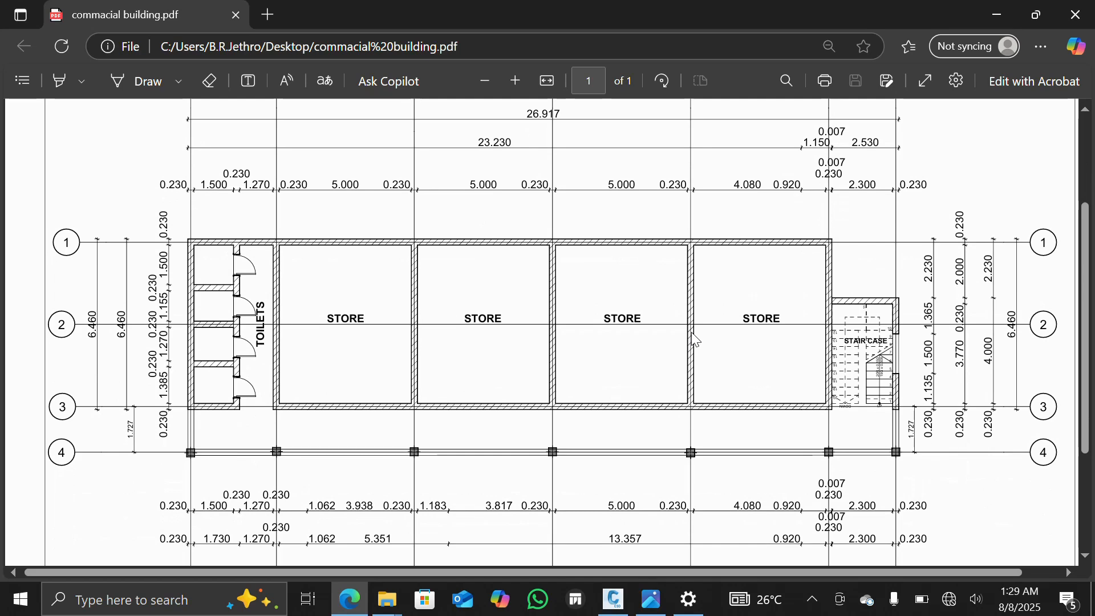
{"action": "scroll", "coordinate": [691, 333], "scroll_direction": "down", "scroll_amount": 1}
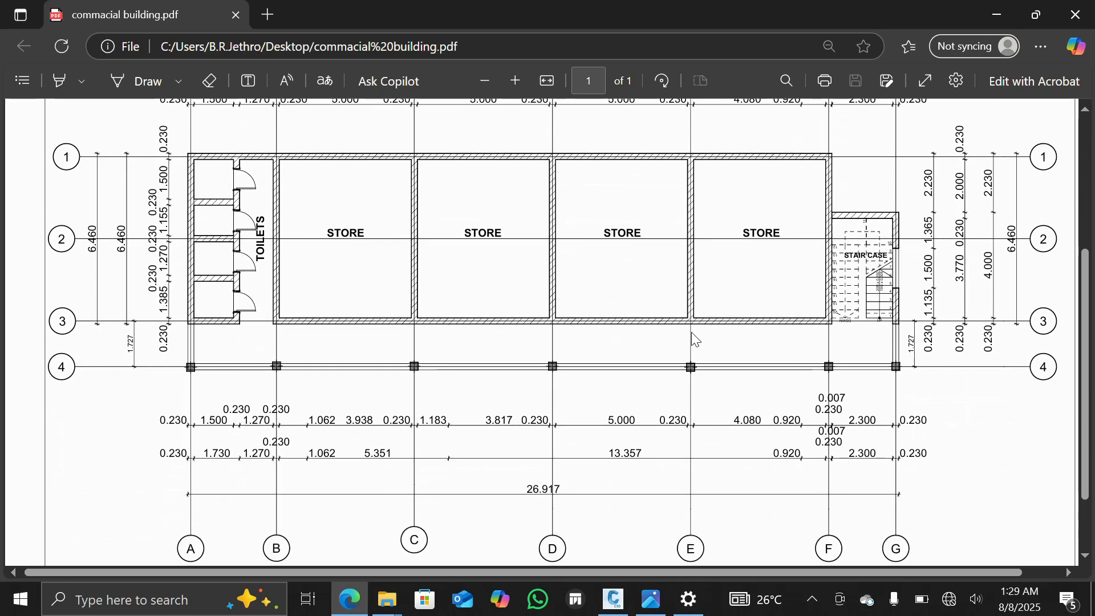
{"action": "scroll", "coordinate": [692, 334], "scroll_direction": "up", "scroll_amount": 1}
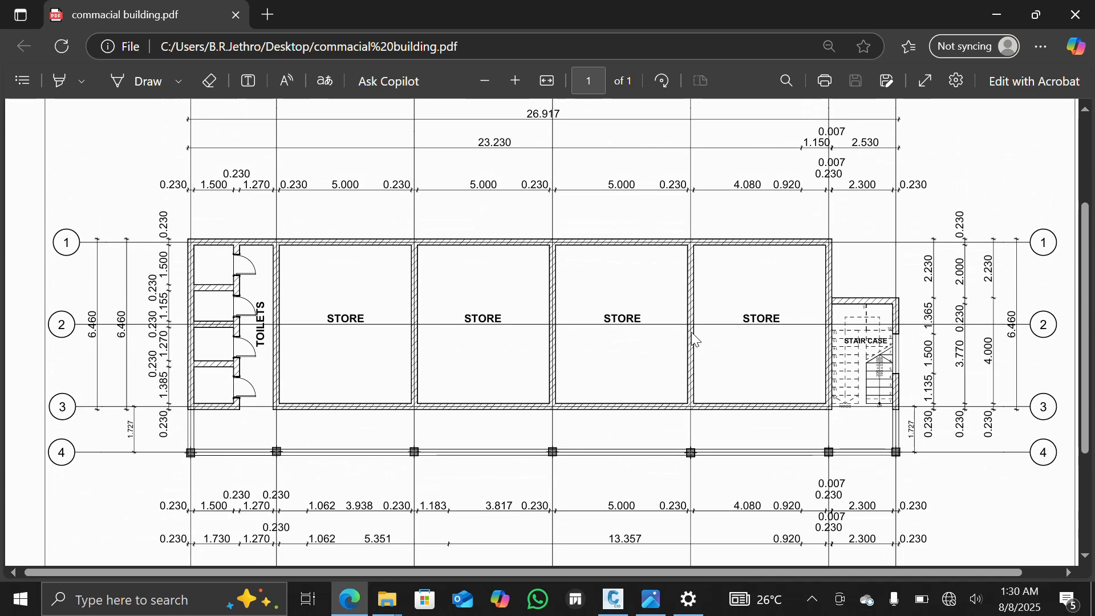
{"action": "scroll", "coordinate": [691, 332], "scroll_direction": "down", "scroll_amount": 1}
{"action": "scroll", "coordinate": [691, 331], "scroll_direction": "up", "scroll_amount": 1}
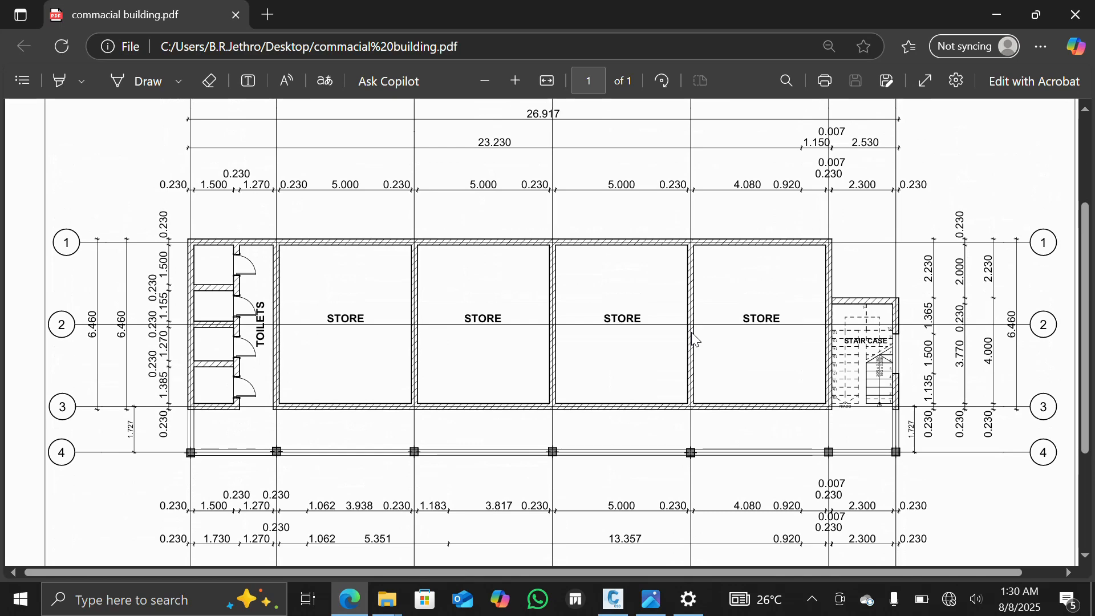
{"action": "scroll", "coordinate": [693, 334], "scroll_direction": "down", "scroll_amount": 2}
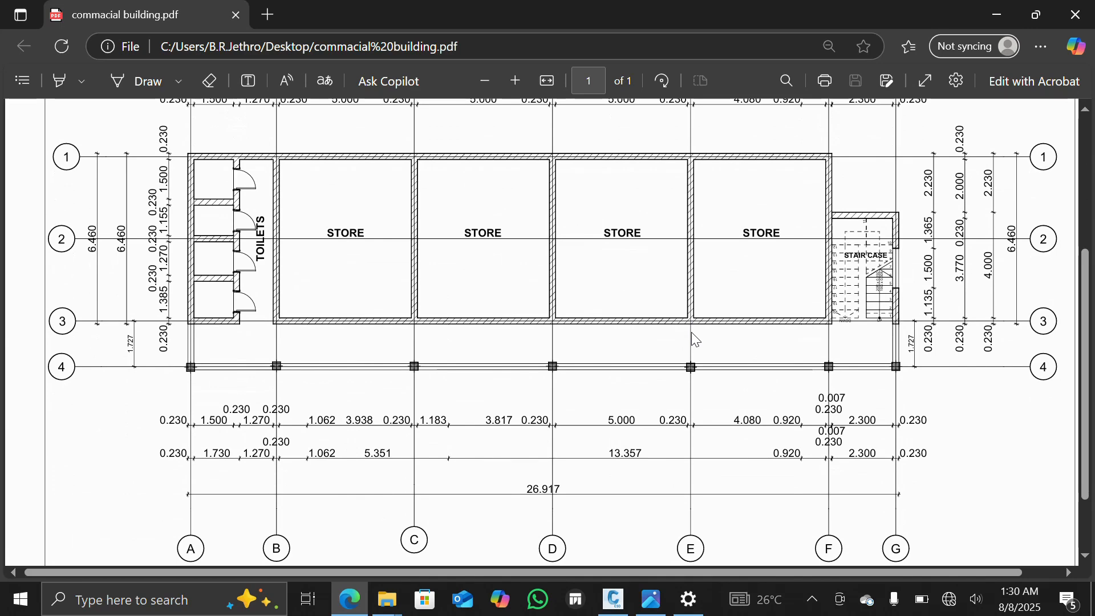
{"action": "scroll", "coordinate": [694, 338], "scroll_direction": "up", "scroll_amount": 2}
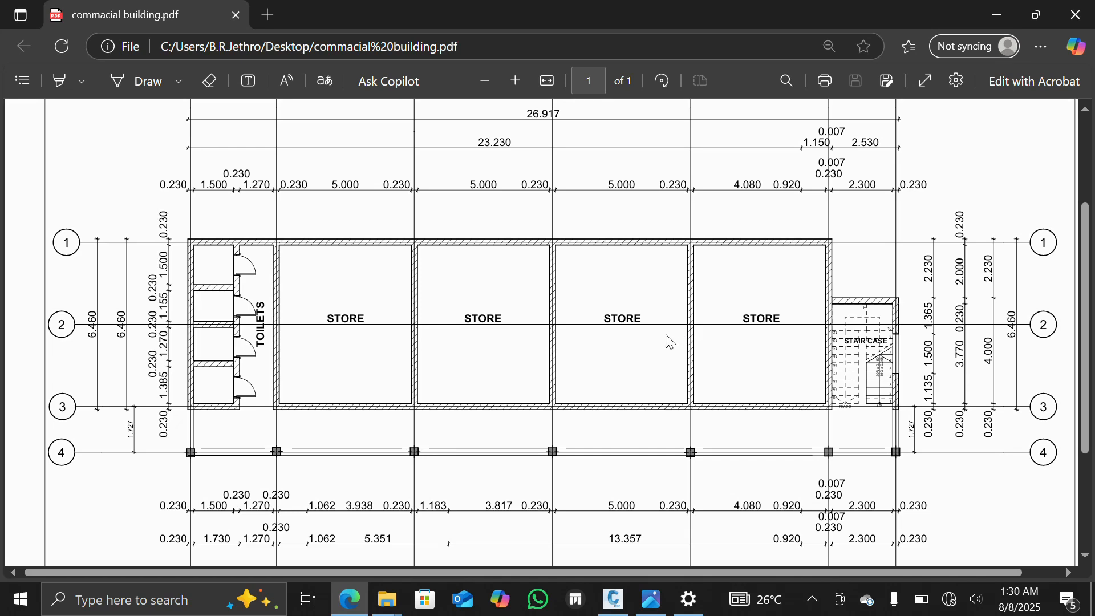
Switch to STRUCTURAL FRAME WORK -01.dxf in Civil 3D and compare its frame layout with the PDF floor plan
{"action": "left_click", "coordinate": [614, 599]}
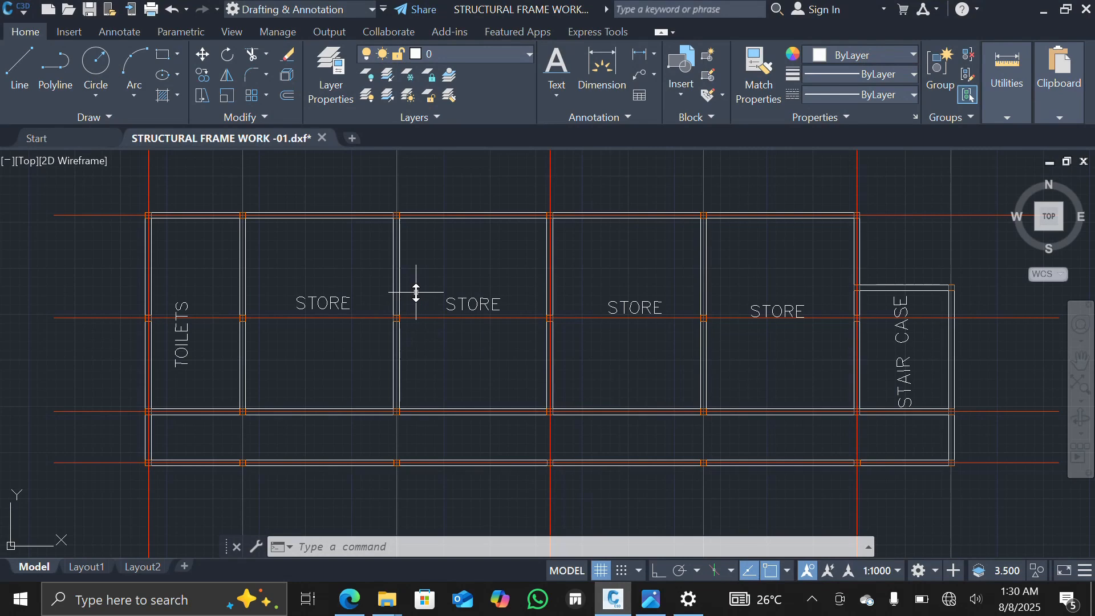
{"action": "scroll", "coordinate": [415, 292], "scroll_direction": "down", "scroll_amount": 1}
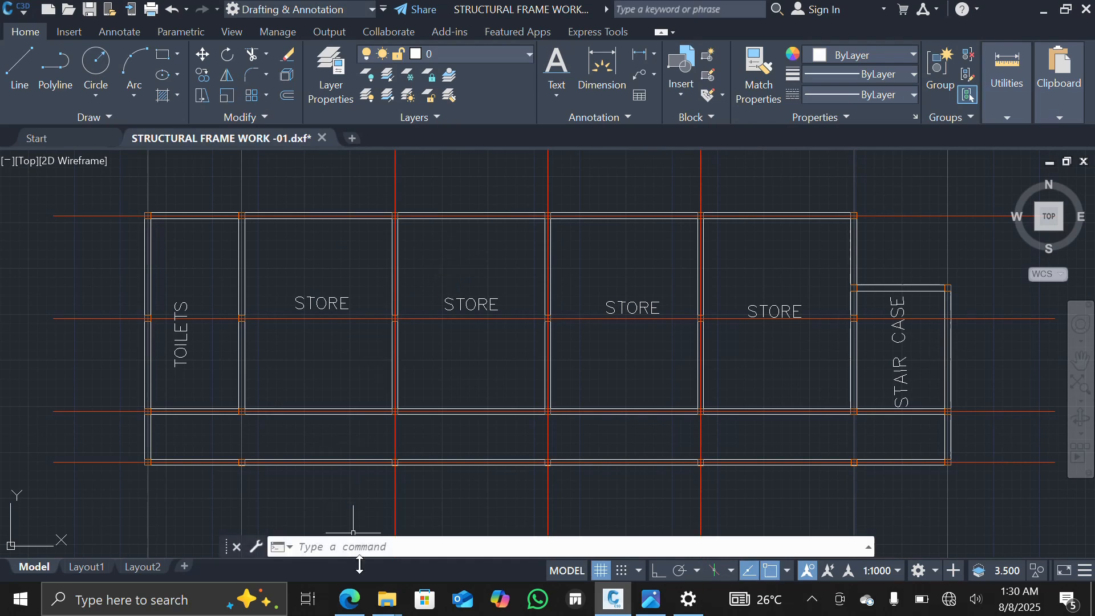
{"action": "left_click", "coordinate": [359, 597]}
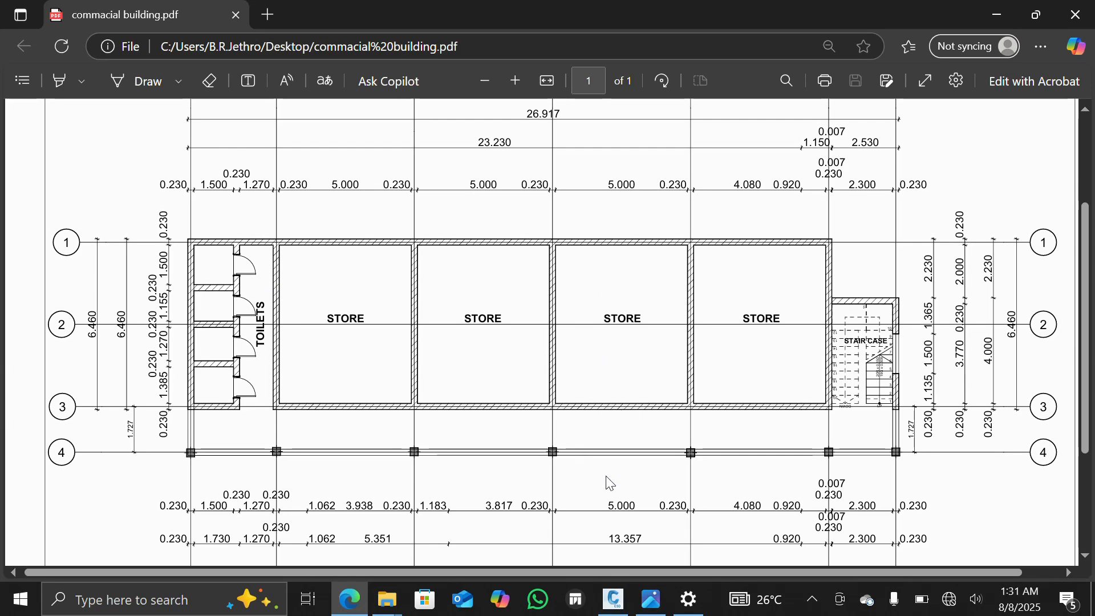
{"action": "left_click", "coordinate": [626, 606]}
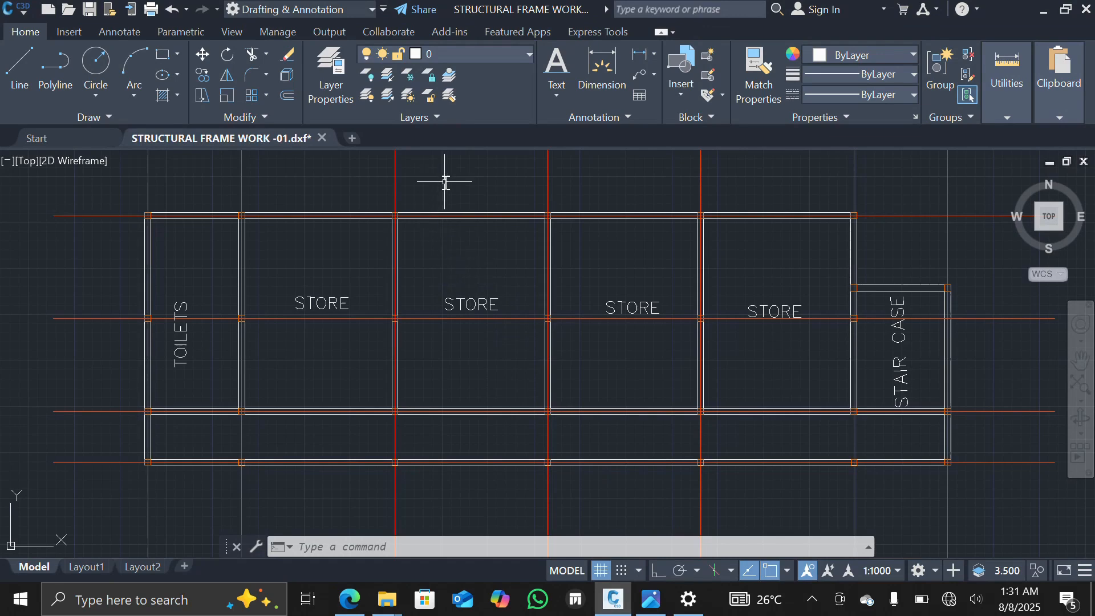
{"action": "scroll", "coordinate": [445, 182], "scroll_direction": "up", "scroll_amount": 2}
{"action": "scroll", "coordinate": [446, 182], "scroll_direction": "down", "scroll_amount": 2}
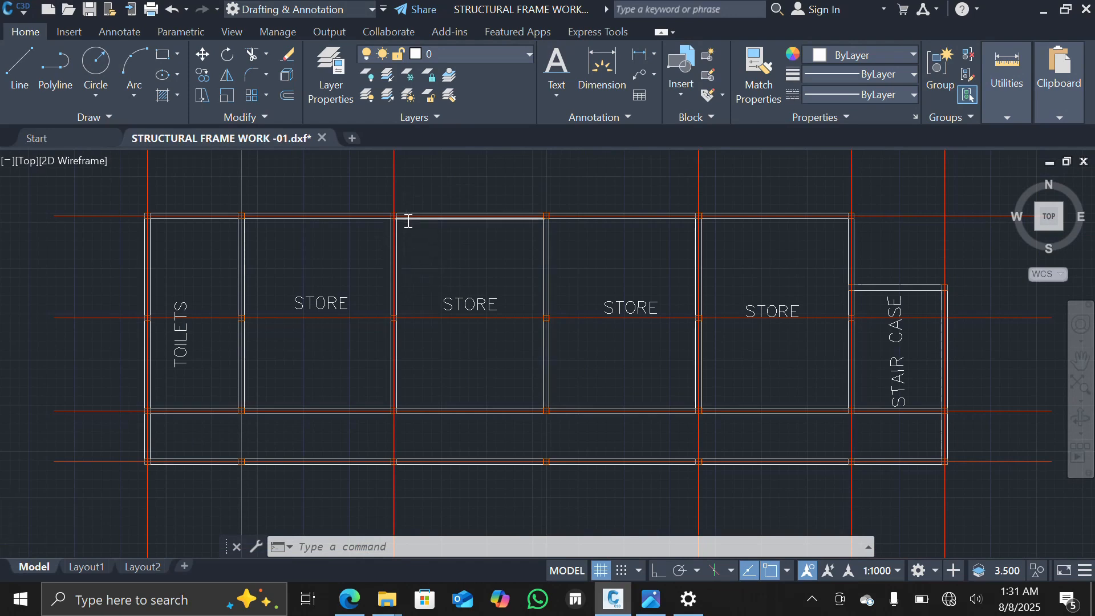
Measure the clear width of the second store from the toilets, between its upper inner wall corners
{"action": "scroll", "coordinate": [408, 222], "scroll_direction": "up", "scroll_amount": 2}
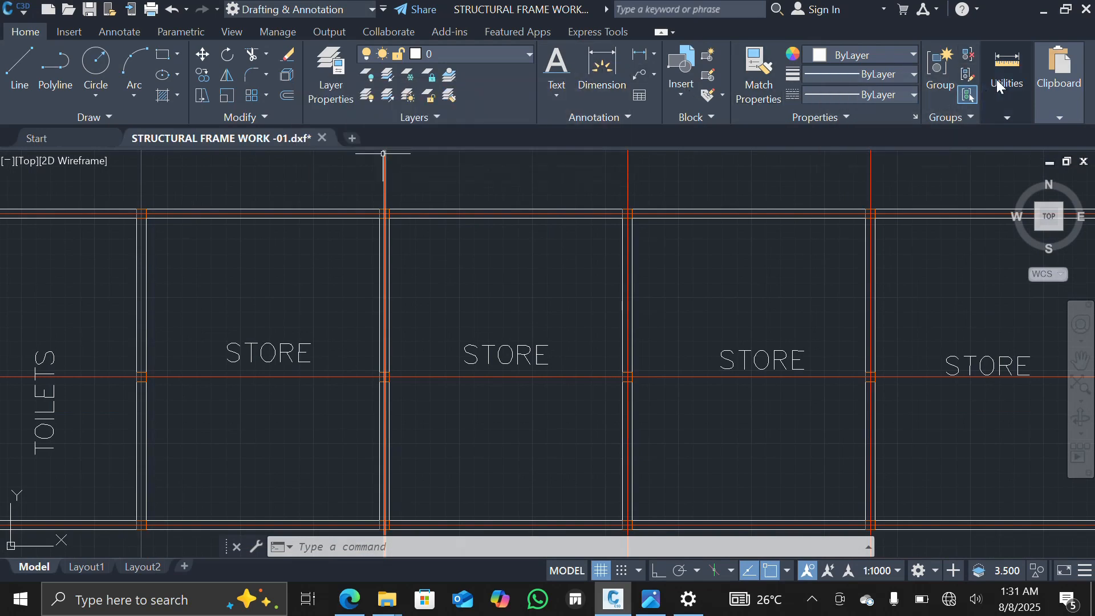
{"action": "mouse_move", "coordinate": [1002, 74]}
{"action": "left_click", "coordinate": [977, 154]}
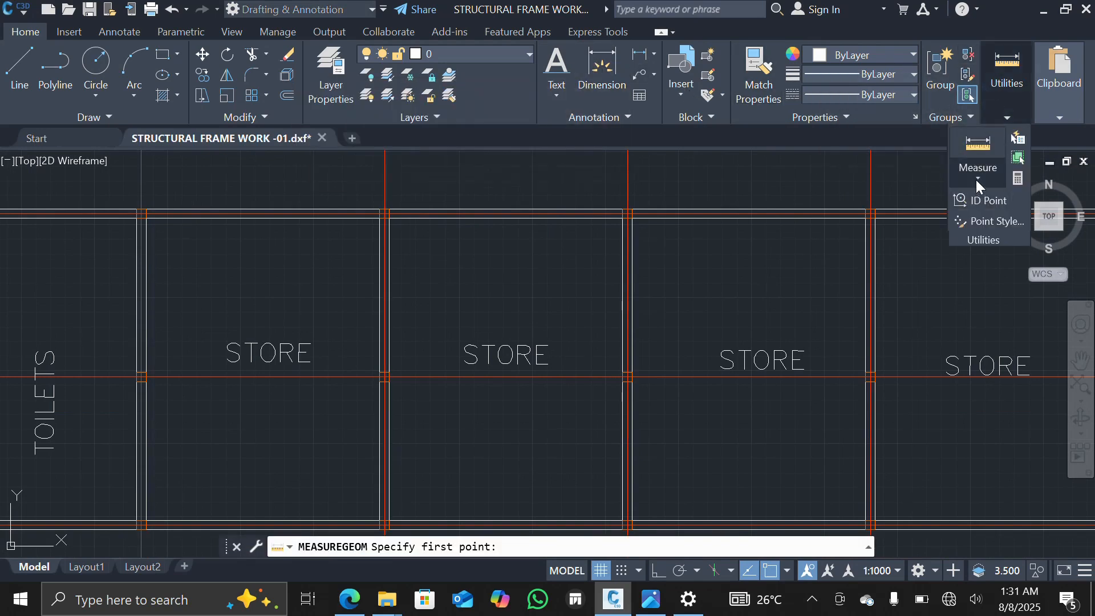
{"action": "left_click", "coordinate": [977, 179]}
{"action": "left_click", "coordinate": [973, 242]}
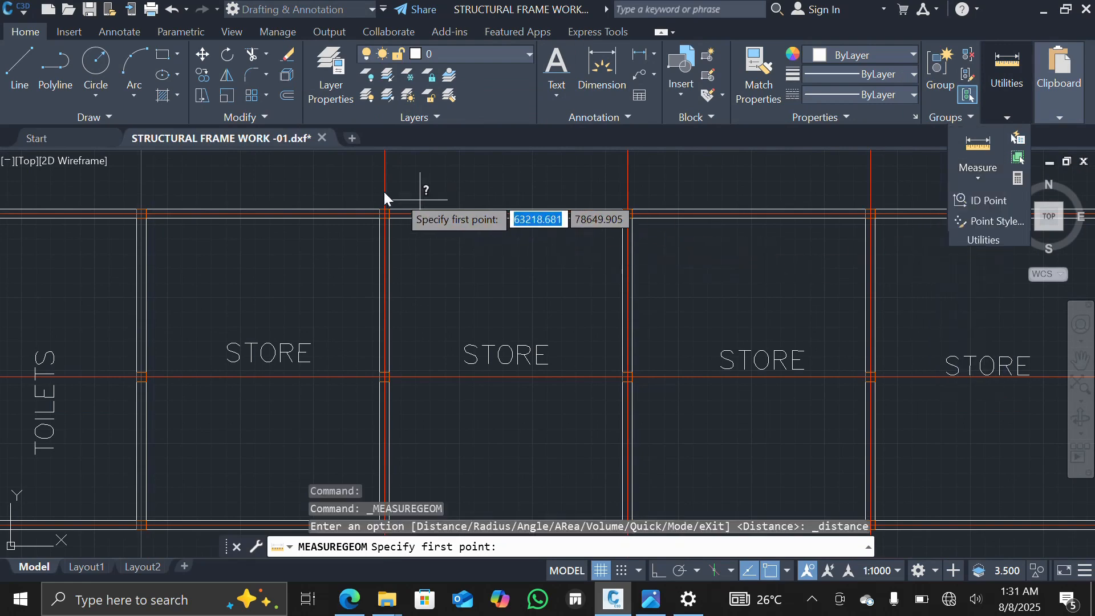
{"action": "scroll", "coordinate": [377, 205], "scroll_direction": "up", "scroll_amount": 5}
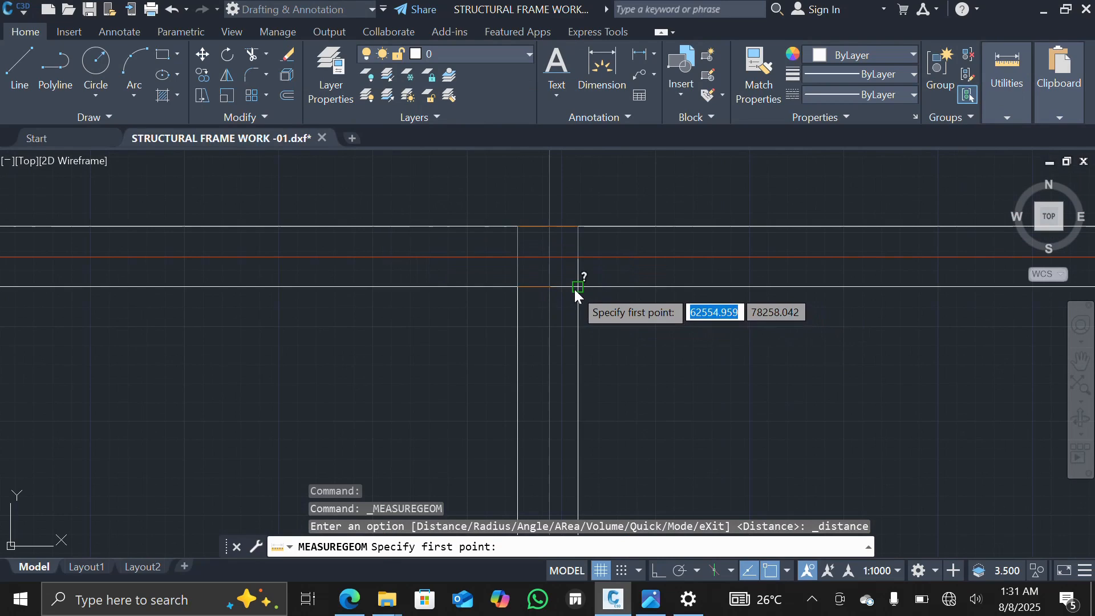
{"action": "left_click", "coordinate": [574, 288]}
{"action": "scroll", "coordinate": [570, 288], "scroll_direction": "down", "scroll_amount": 5}
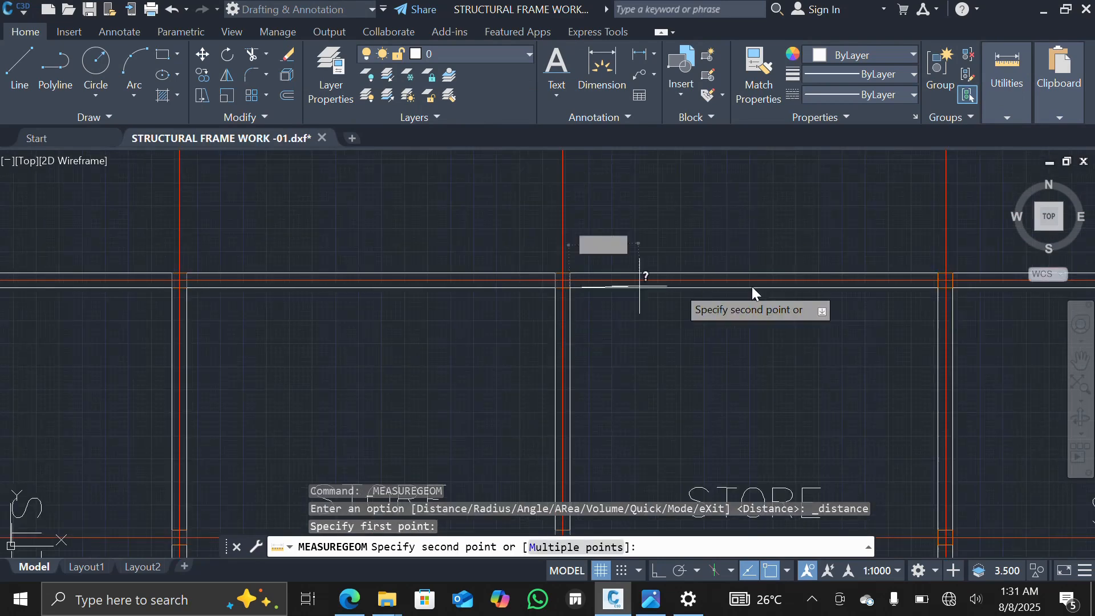
{"action": "left_click", "coordinate": [938, 289]}
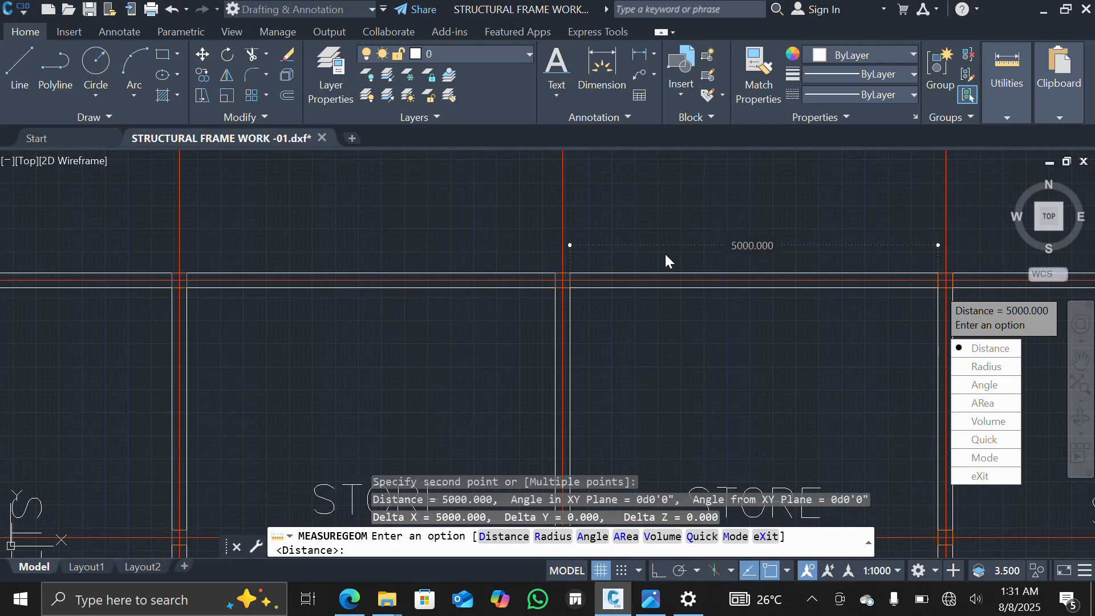
{"action": "key", "text": "Escape"}
Examine the column, beam and grid-line layout across the frame plan, including the upper outer corner column at the toilets
{"action": "scroll", "coordinate": [662, 263], "scroll_direction": "down", "scroll_amount": 6}
{"action": "scroll", "coordinate": [693, 276], "scroll_direction": "up", "scroll_amount": 6}
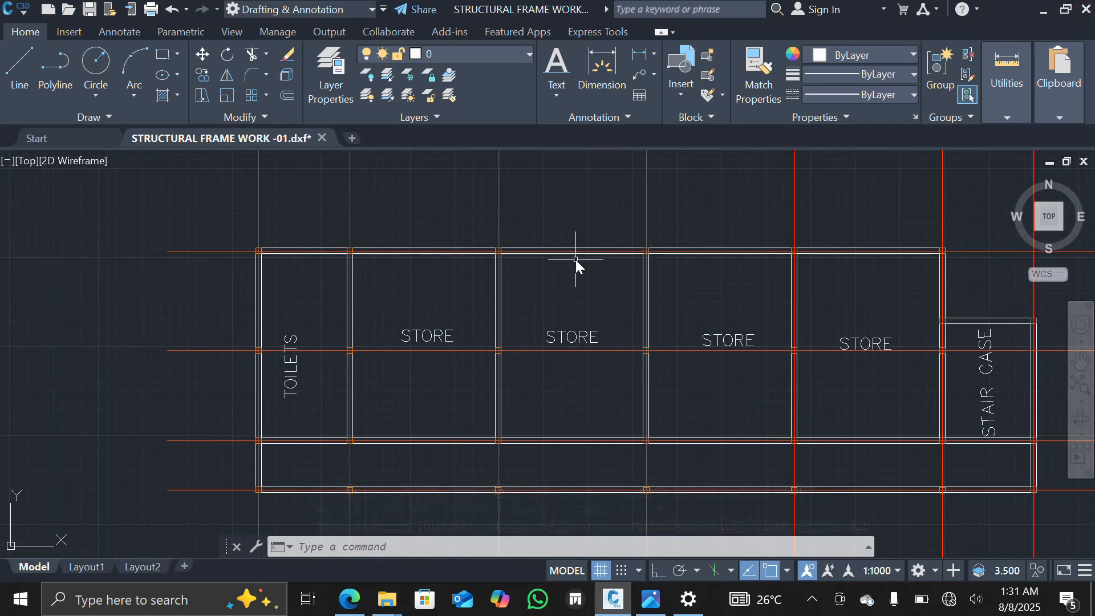
{"action": "scroll", "coordinate": [576, 259], "scroll_direction": "up", "scroll_amount": 2}
{"action": "scroll", "coordinate": [572, 265], "scroll_direction": "down", "scroll_amount": 2}
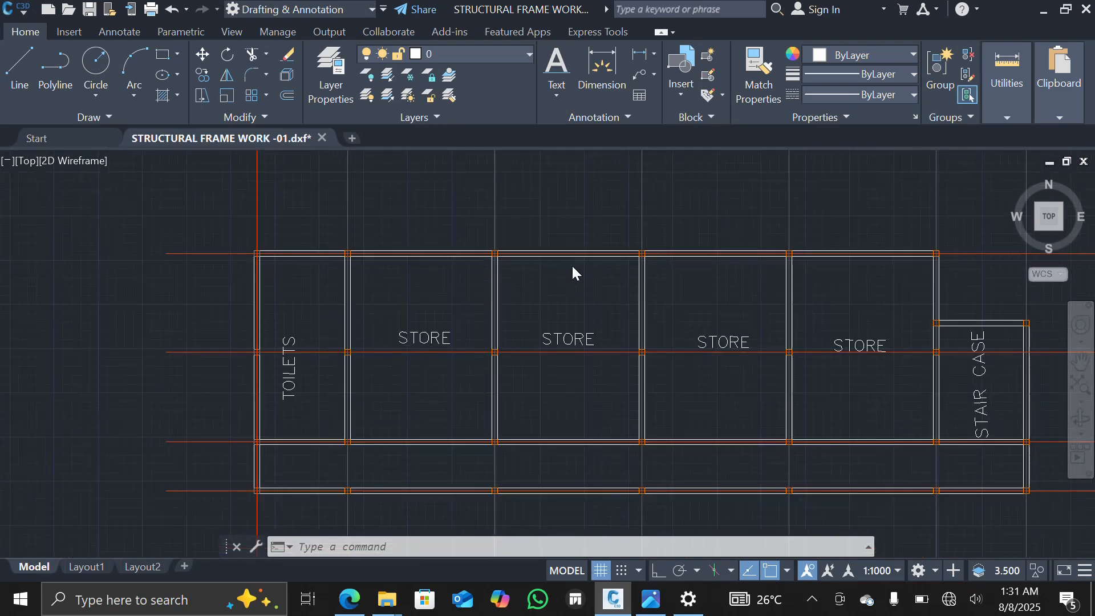
{"action": "scroll", "coordinate": [572, 266], "scroll_direction": "down", "scroll_amount": 2}
{"action": "scroll", "coordinate": [573, 266], "scroll_direction": "up", "scroll_amount": 2}
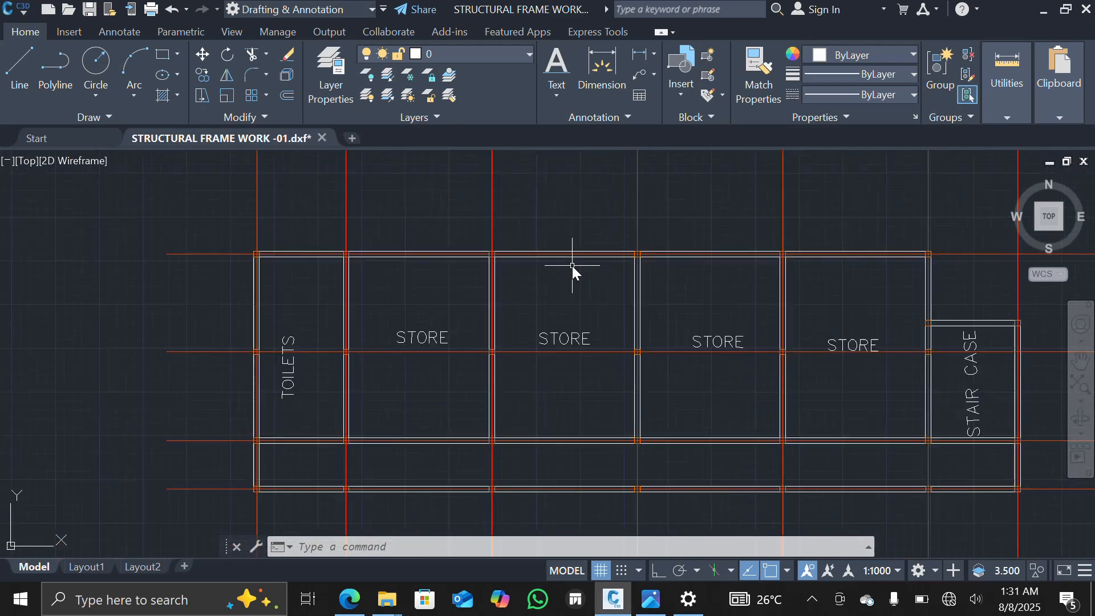
{"action": "scroll", "coordinate": [572, 266], "scroll_direction": "down", "scroll_amount": 2}
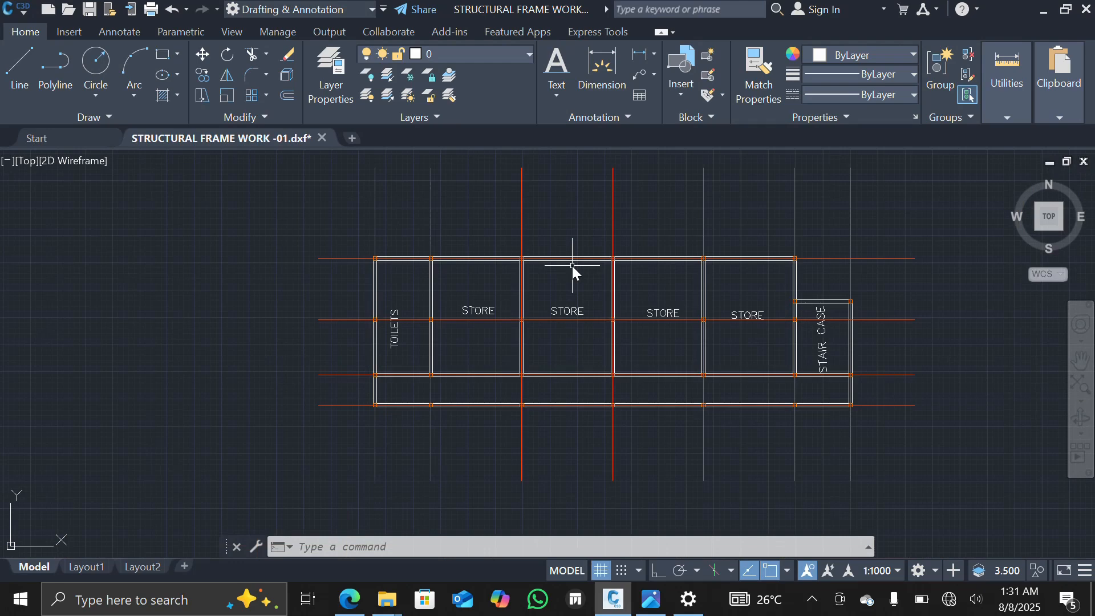
{"action": "scroll", "coordinate": [572, 265], "scroll_direction": "up", "scroll_amount": 2}
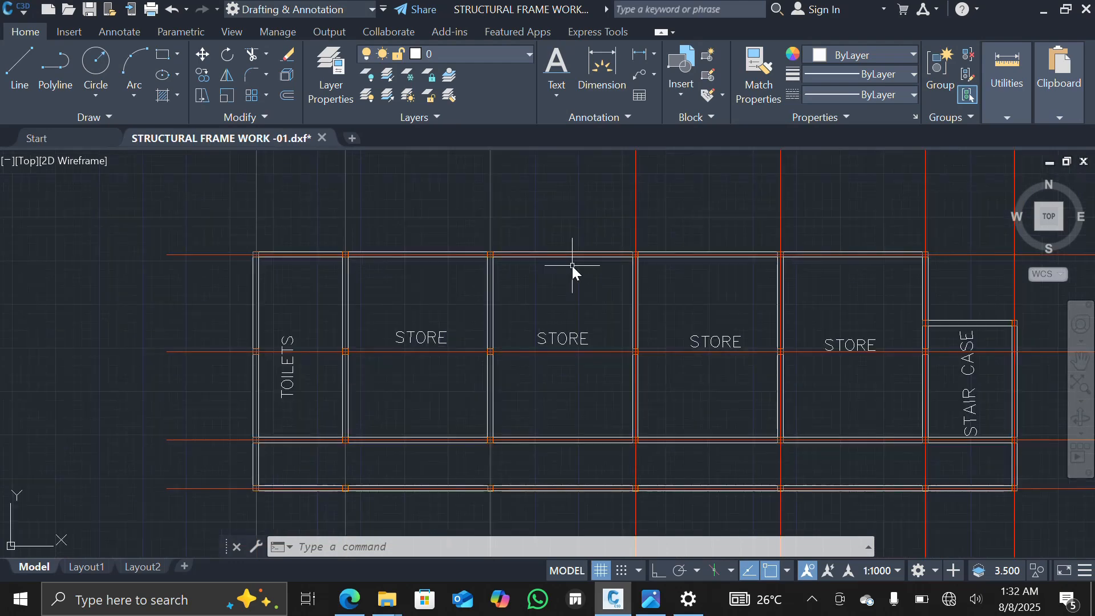
{"action": "scroll", "coordinate": [573, 265], "scroll_direction": "down", "scroll_amount": 2}
{"action": "scroll", "coordinate": [573, 266], "scroll_direction": "up", "scroll_amount": 2}
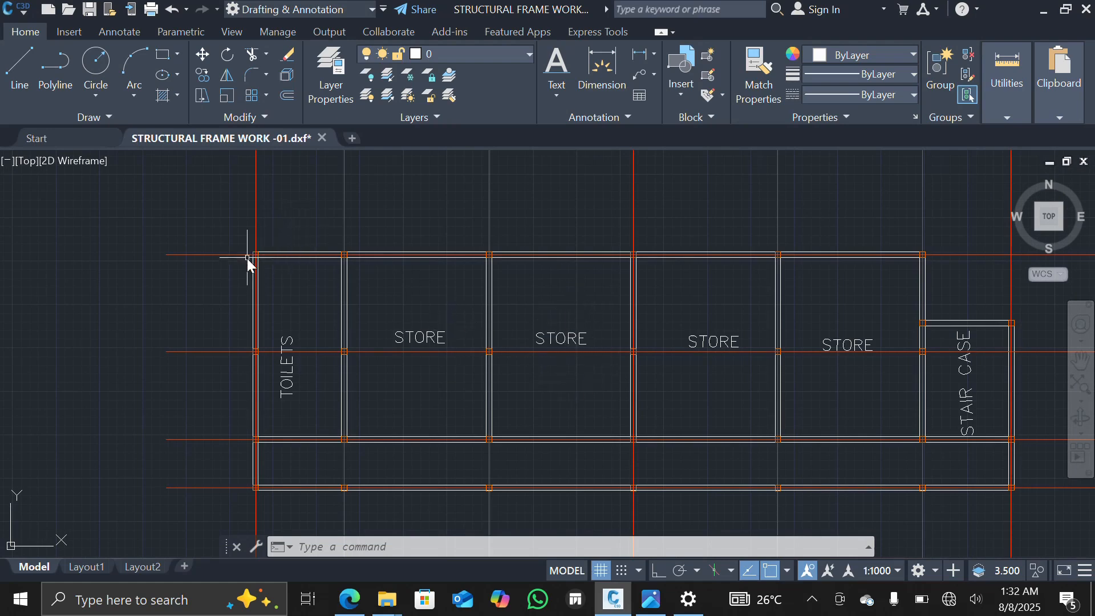
{"action": "scroll", "coordinate": [248, 259], "scroll_direction": "up", "scroll_amount": 5}
{"action": "scroll", "coordinate": [248, 258], "scroll_direction": "down", "scroll_amount": 2}
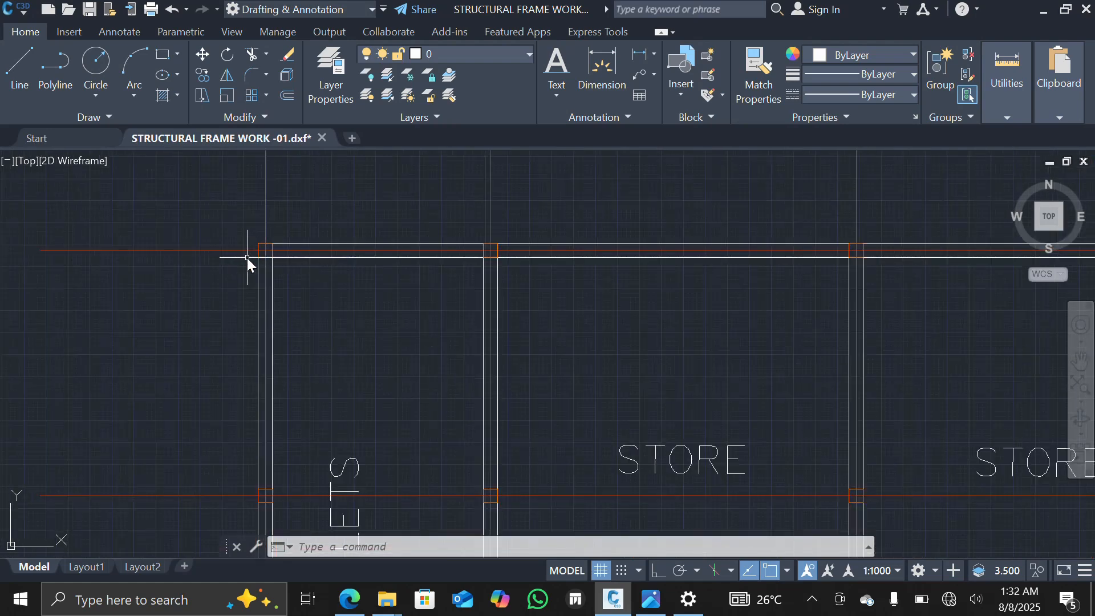
{"action": "scroll", "coordinate": [254, 253], "scroll_direction": "down", "scroll_amount": 3}
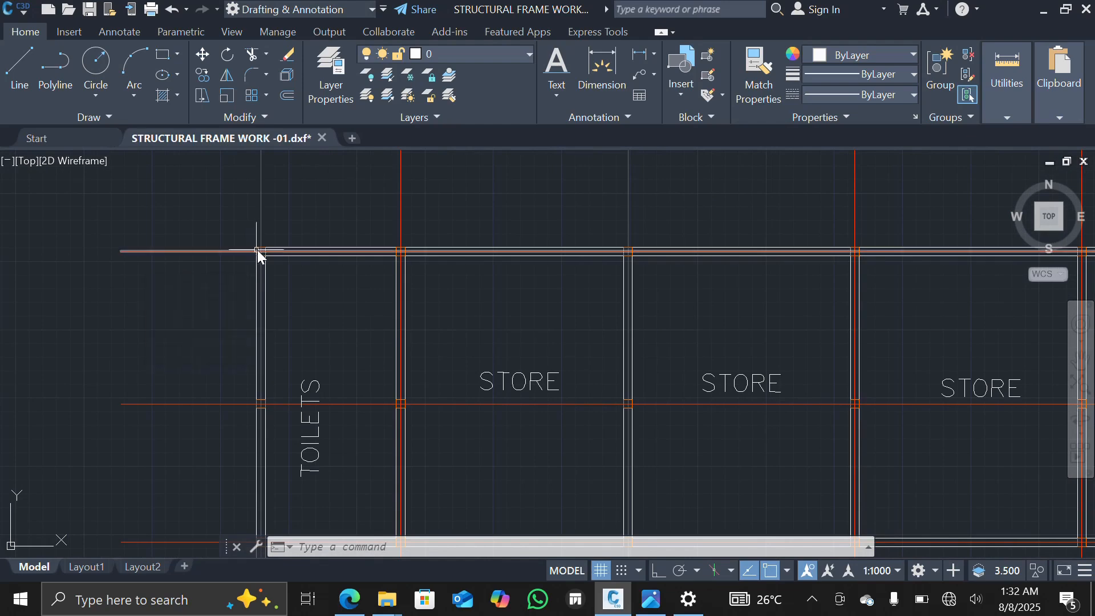
{"action": "scroll", "coordinate": [259, 249], "scroll_direction": "up", "scroll_amount": 5}
{"action": "scroll", "coordinate": [259, 249], "scroll_direction": "down", "scroll_amount": 4}
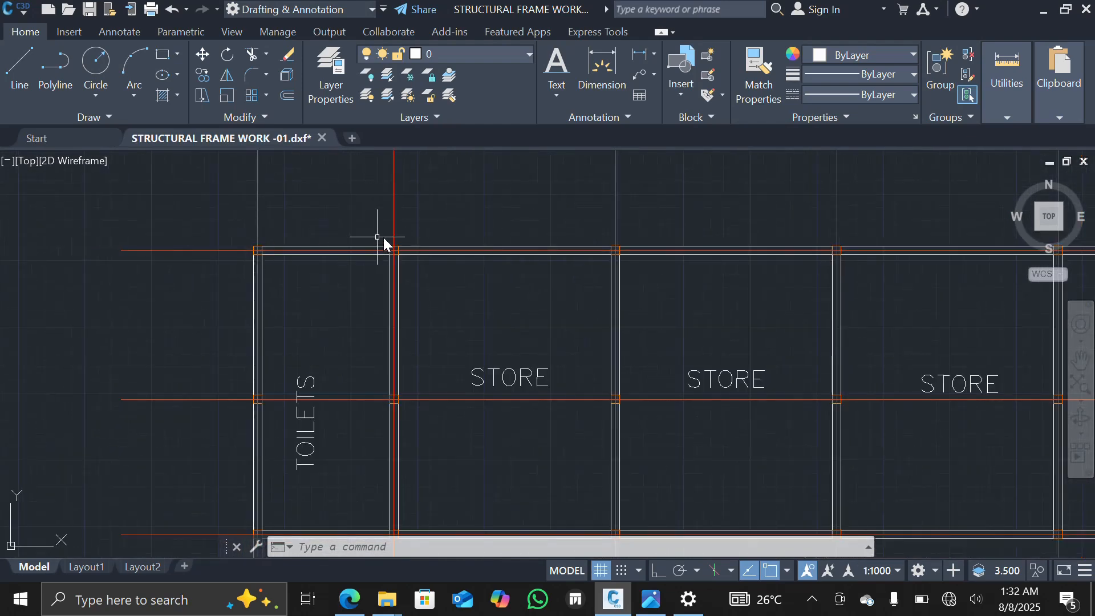
Examine the column between the toilets and first store, along with the grid lines running through the frame plan
{"action": "scroll", "coordinate": [392, 254], "scroll_direction": "up", "scroll_amount": 2}
{"action": "scroll", "coordinate": [392, 253], "scroll_direction": "up", "scroll_amount": 4}
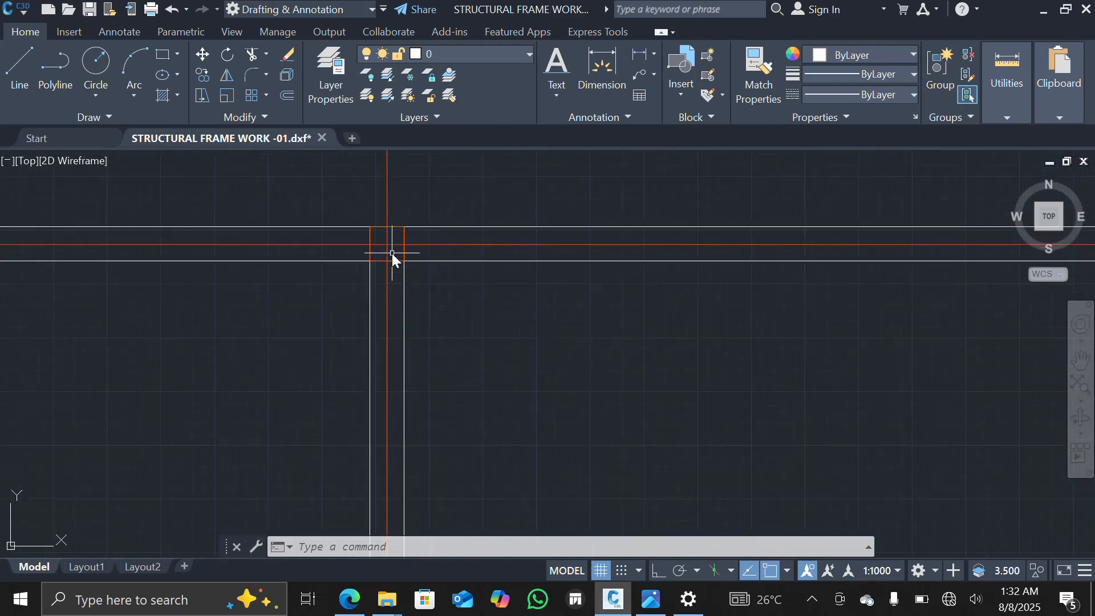
{"action": "scroll", "coordinate": [392, 253], "scroll_direction": "down", "scroll_amount": 4}
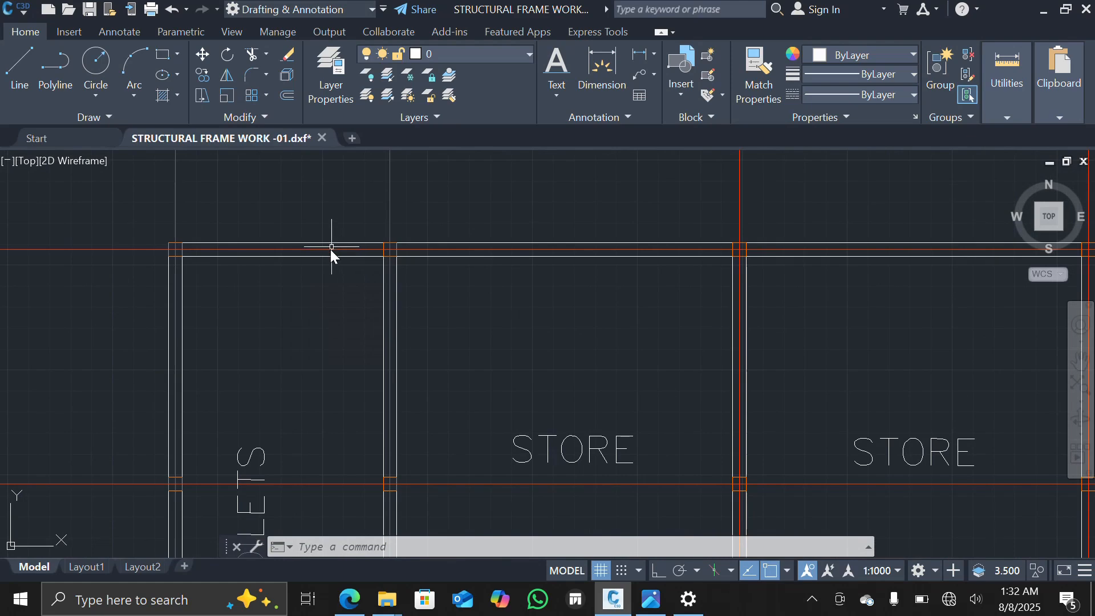
{"action": "scroll", "coordinate": [330, 249], "scroll_direction": "down", "scroll_amount": 6}
{"action": "scroll", "coordinate": [303, 288], "scroll_direction": "up", "scroll_amount": 2}
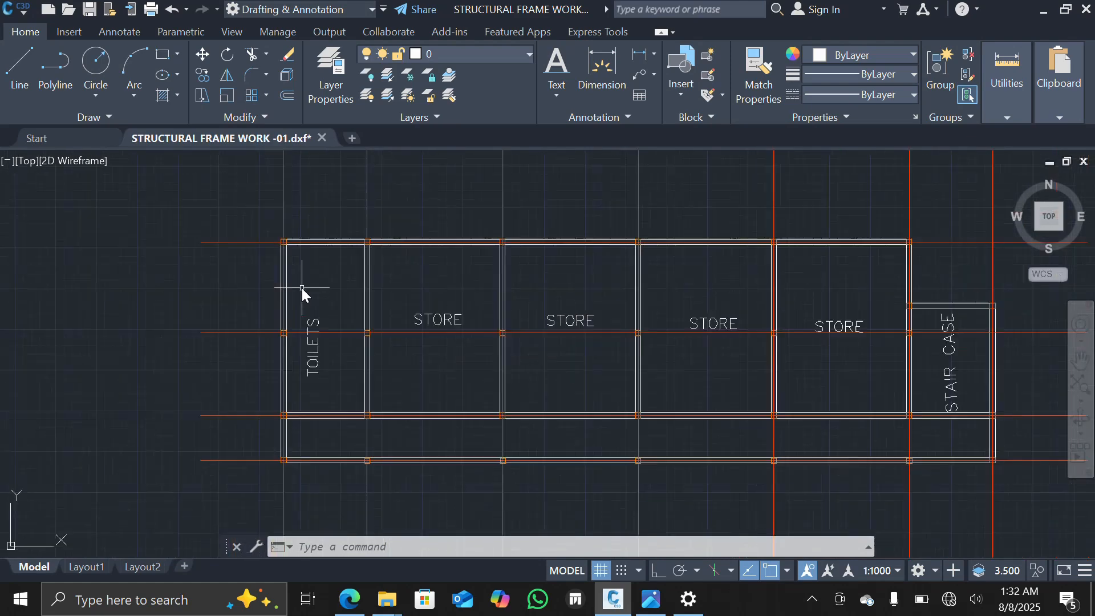
{"action": "scroll", "coordinate": [302, 289], "scroll_direction": "down", "scroll_amount": 2}
{"action": "scroll", "coordinate": [398, 311], "scroll_direction": "up", "scroll_amount": 3}
{"action": "scroll", "coordinate": [413, 323], "scroll_direction": "down", "scroll_amount": 3}
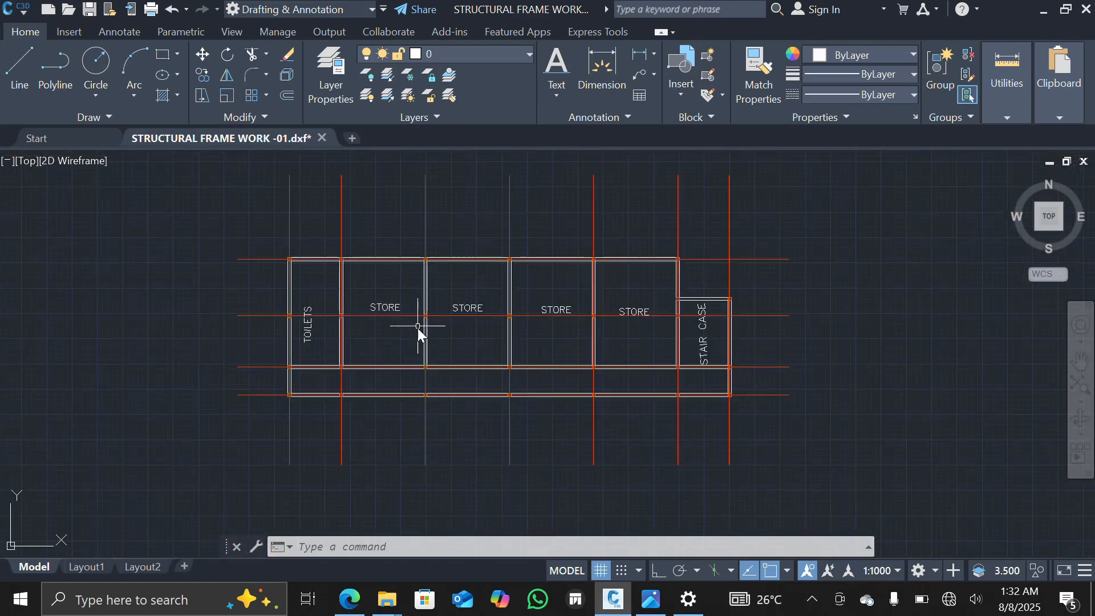
{"action": "scroll", "coordinate": [408, 371], "scroll_direction": "up", "scroll_amount": 4}
{"action": "scroll", "coordinate": [416, 371], "scroll_direction": "down", "scroll_amount": 4}
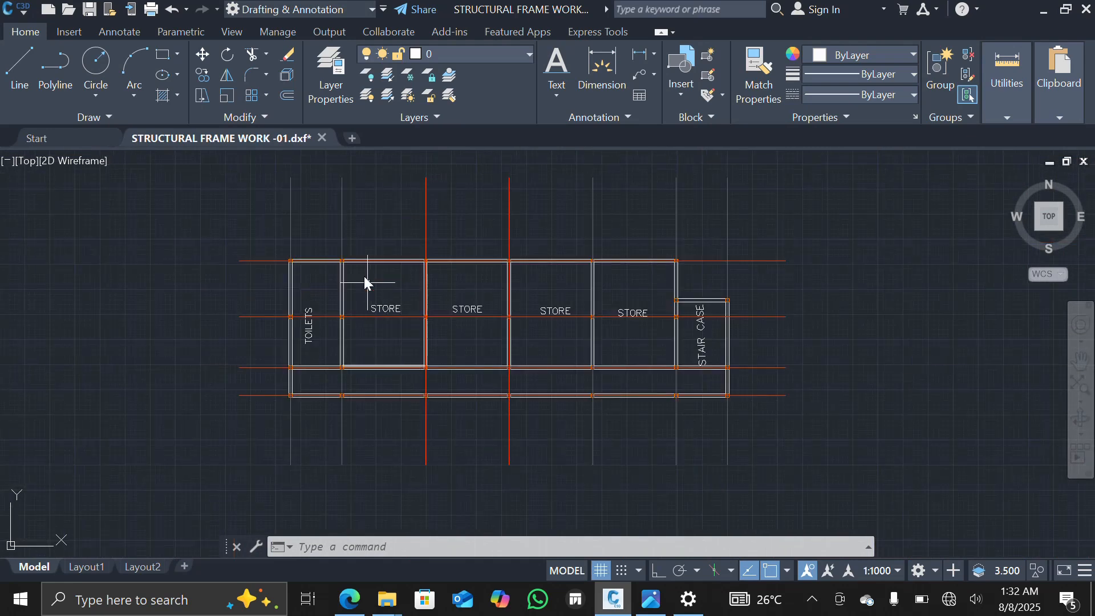
{"action": "scroll", "coordinate": [343, 229], "scroll_direction": "up", "scroll_amount": 4}
{"action": "scroll", "coordinate": [344, 228], "scroll_direction": "down", "scroll_amount": 2}
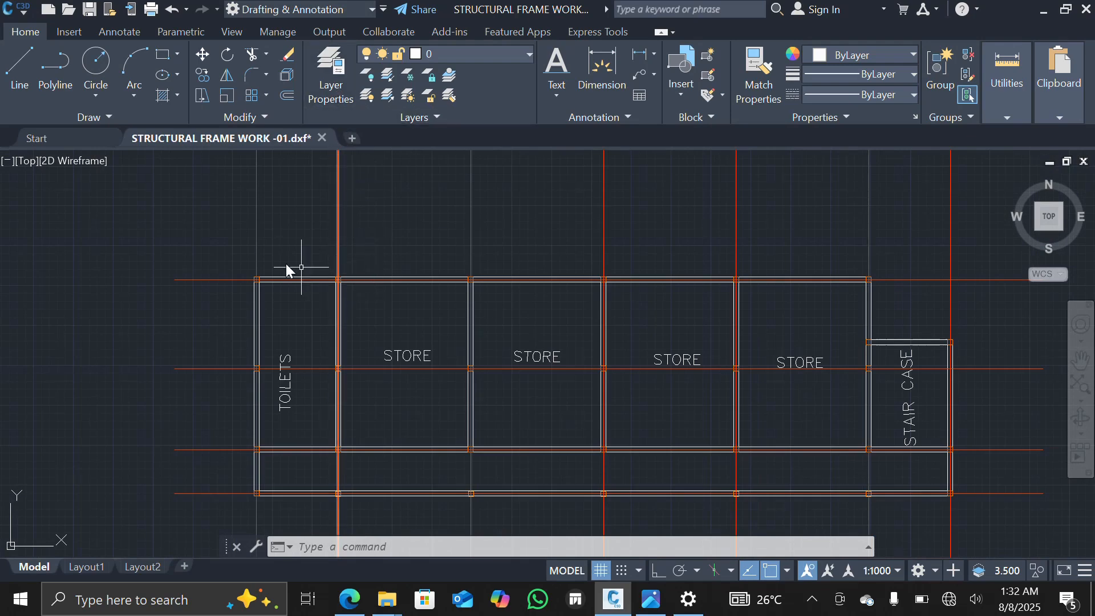
Check which layer the outer vertical grid line at the toilets uses and search the layer list for GRID
{"action": "scroll", "coordinate": [251, 245], "scroll_direction": "up", "scroll_amount": 5}
{"action": "left_click", "coordinate": [267, 244]}
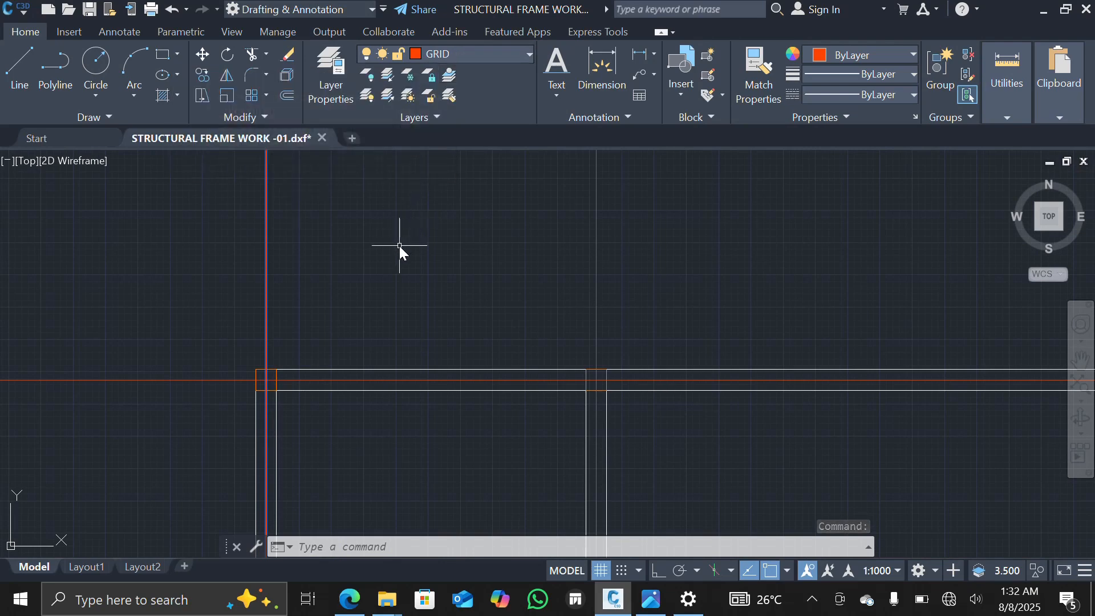
{"action": "left_click", "coordinate": [327, 91]}
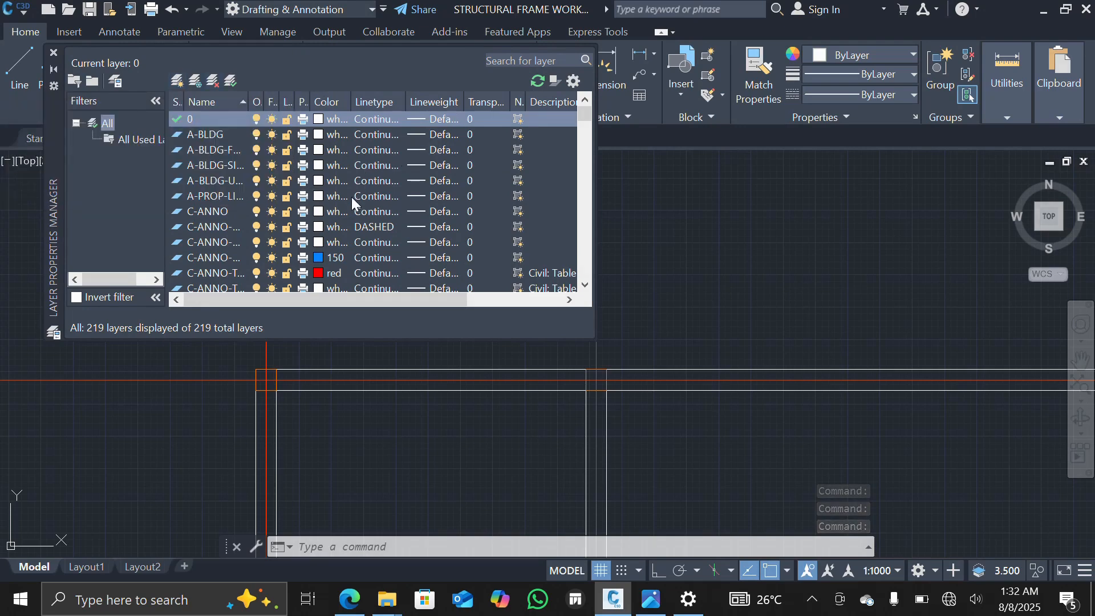
{"action": "left_click", "coordinate": [503, 60]}
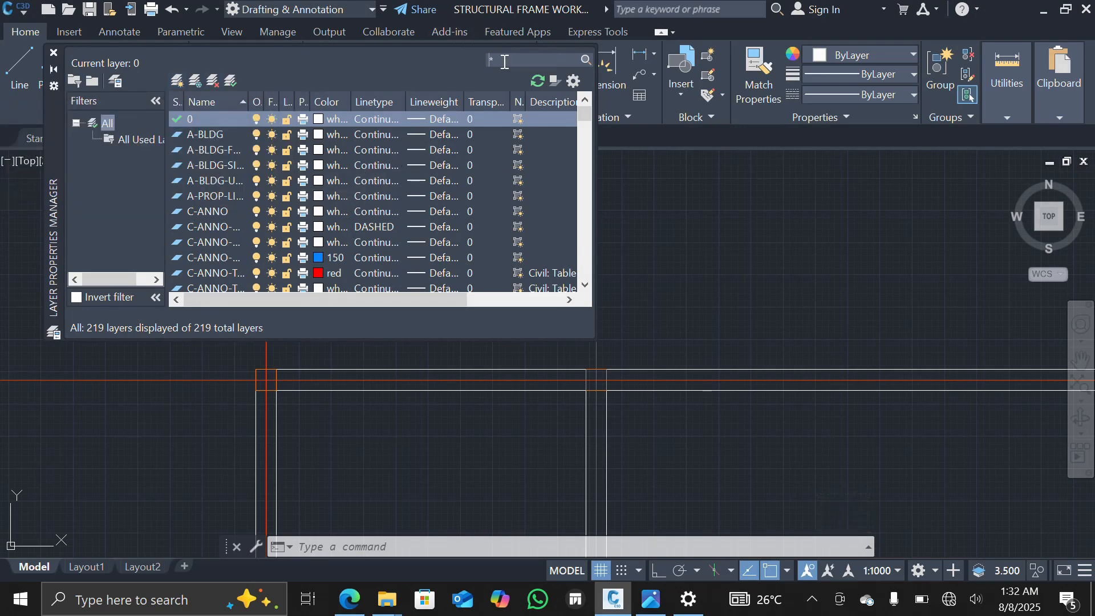
{"action": "type", "text": "GR"}
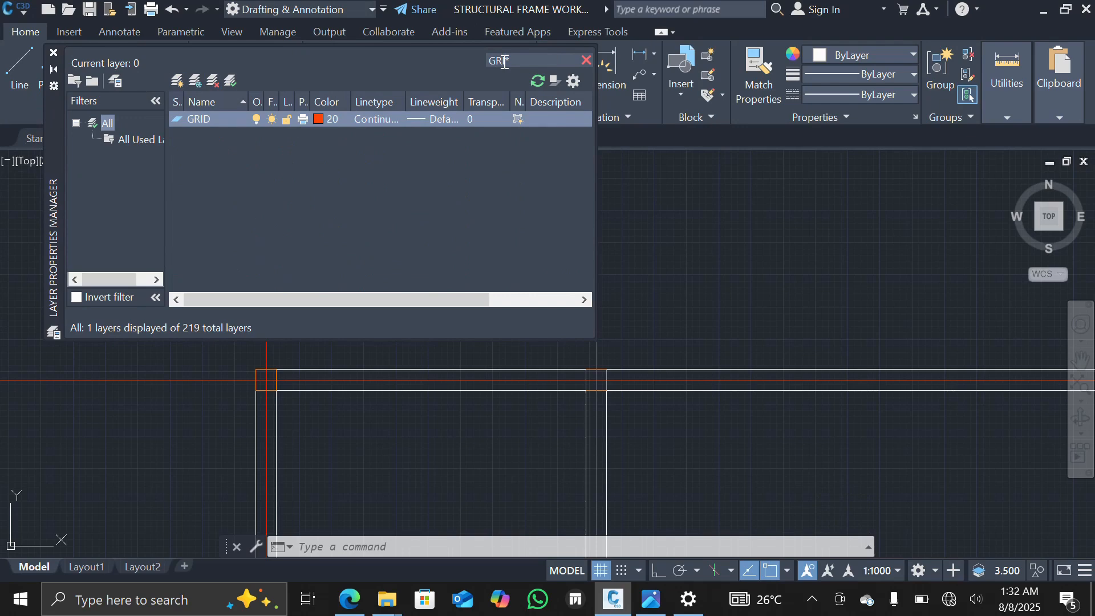
{"action": "type", "text": "ID"}
{"action": "left_click", "coordinate": [53, 52]}
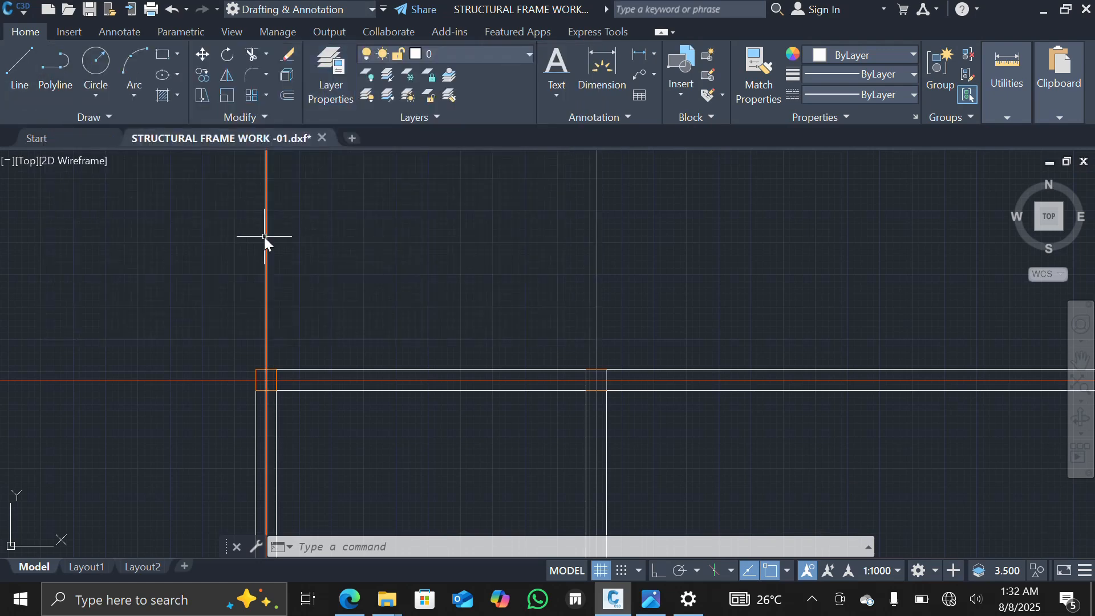
Inspect the layer properties of the upper outer corner column at the toilets
{"action": "scroll", "coordinate": [265, 237], "scroll_direction": "down", "scroll_amount": 4}
{"action": "scroll", "coordinate": [266, 278], "scroll_direction": "up", "scroll_amount": 5}
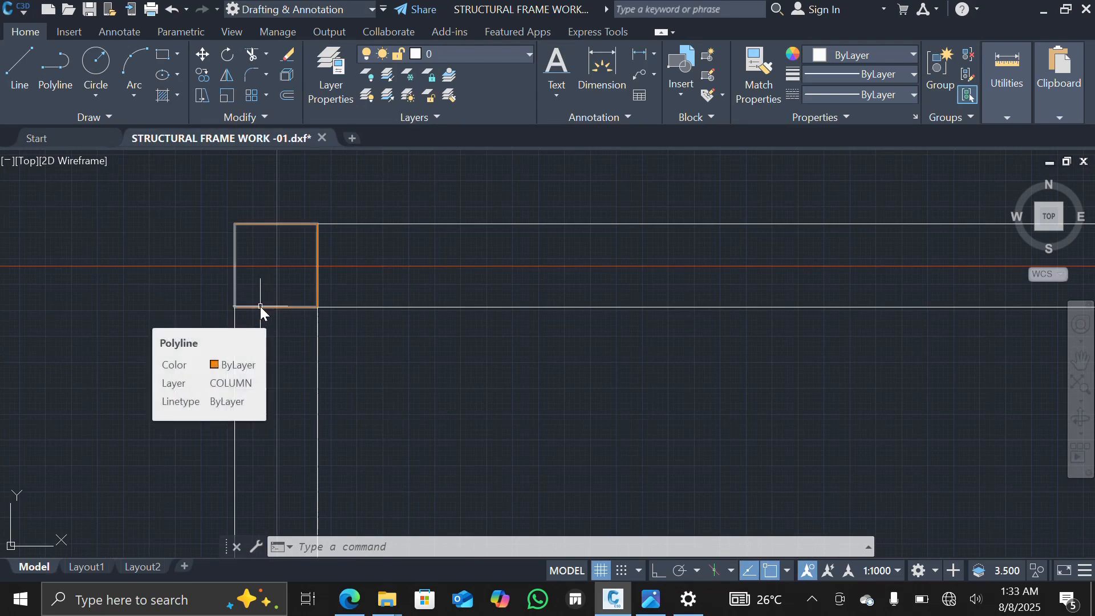
{"action": "left_click", "coordinate": [260, 306]}
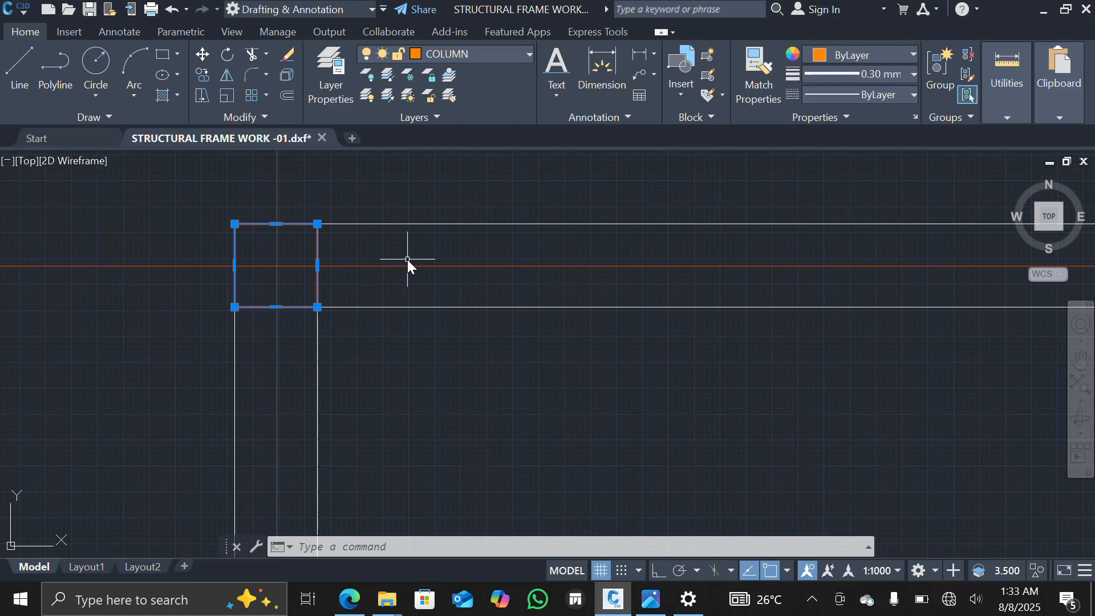
{"action": "key", "text": "Escape"}
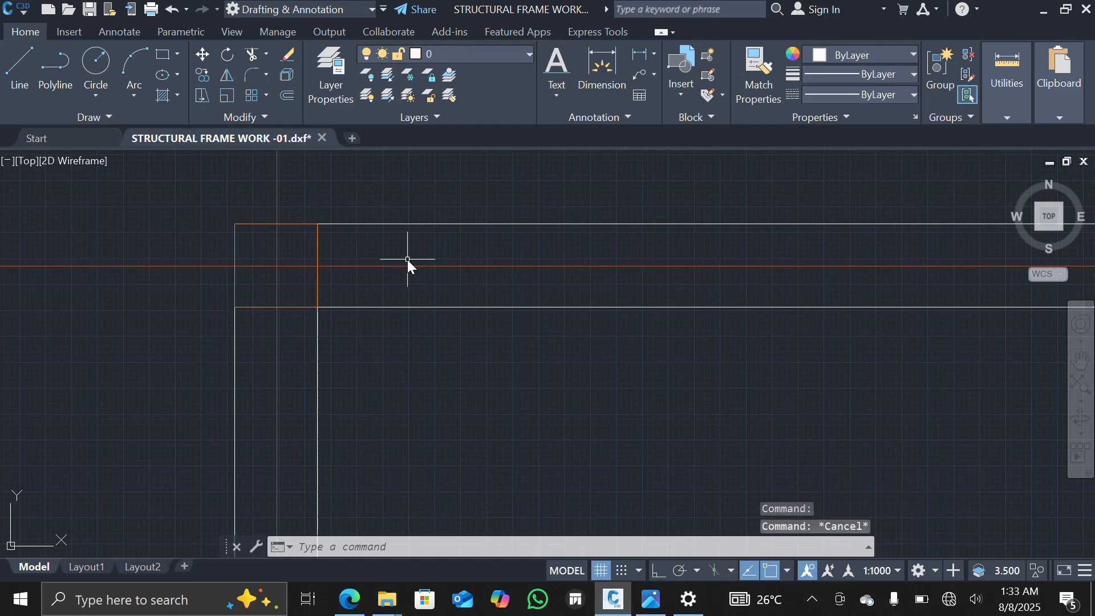
Examine the overall frame plan from the toilets to the staircase, including the columns and beams around the stair bay
{"action": "scroll", "coordinate": [407, 259], "scroll_direction": "down", "scroll_amount": 8}
{"action": "scroll", "coordinate": [408, 259], "scroll_direction": "down", "scroll_amount": 4}
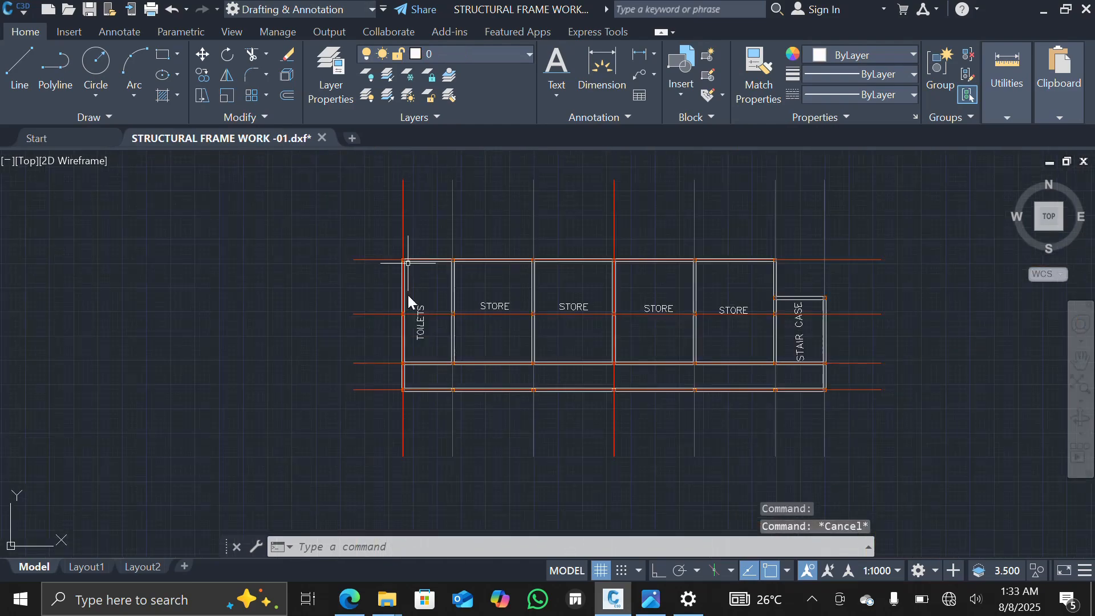
{"action": "scroll", "coordinate": [410, 302], "scroll_direction": "up", "scroll_amount": 4}
{"action": "scroll", "coordinate": [409, 315], "scroll_direction": "down", "scroll_amount": 5}
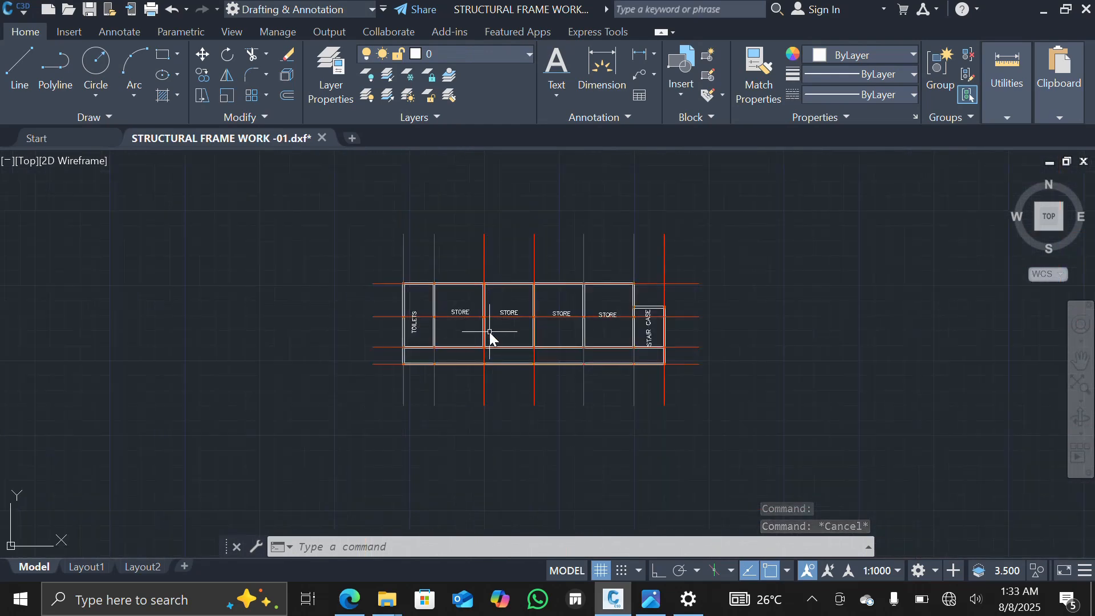
{"action": "scroll", "coordinate": [501, 334], "scroll_direction": "up", "scroll_amount": 3}
{"action": "scroll", "coordinate": [501, 330], "scroll_direction": "down", "scroll_amount": 1}
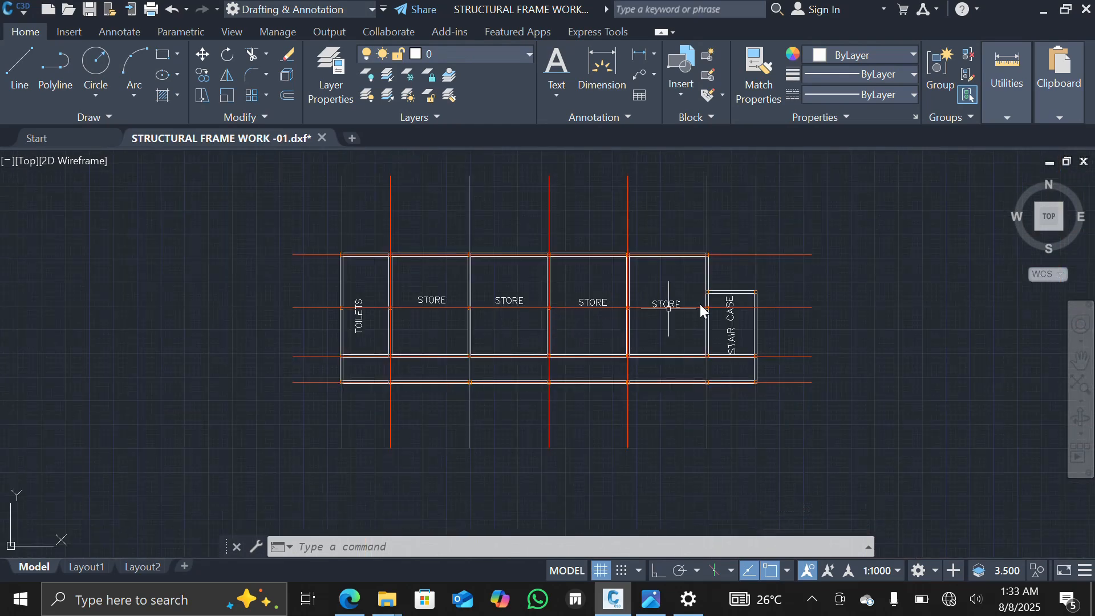
{"action": "scroll", "coordinate": [765, 322], "scroll_direction": "up", "scroll_amount": 4}
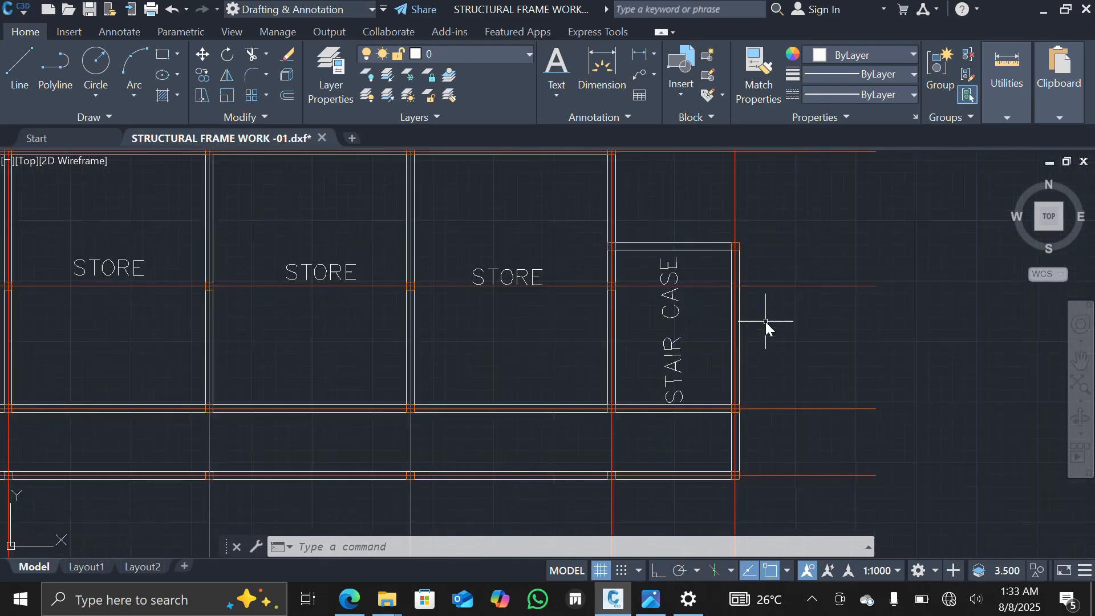
{"action": "scroll", "coordinate": [766, 322], "scroll_direction": "down", "scroll_amount": 2}
{"action": "scroll", "coordinate": [633, 279], "scroll_direction": "down", "scroll_amount": 4}
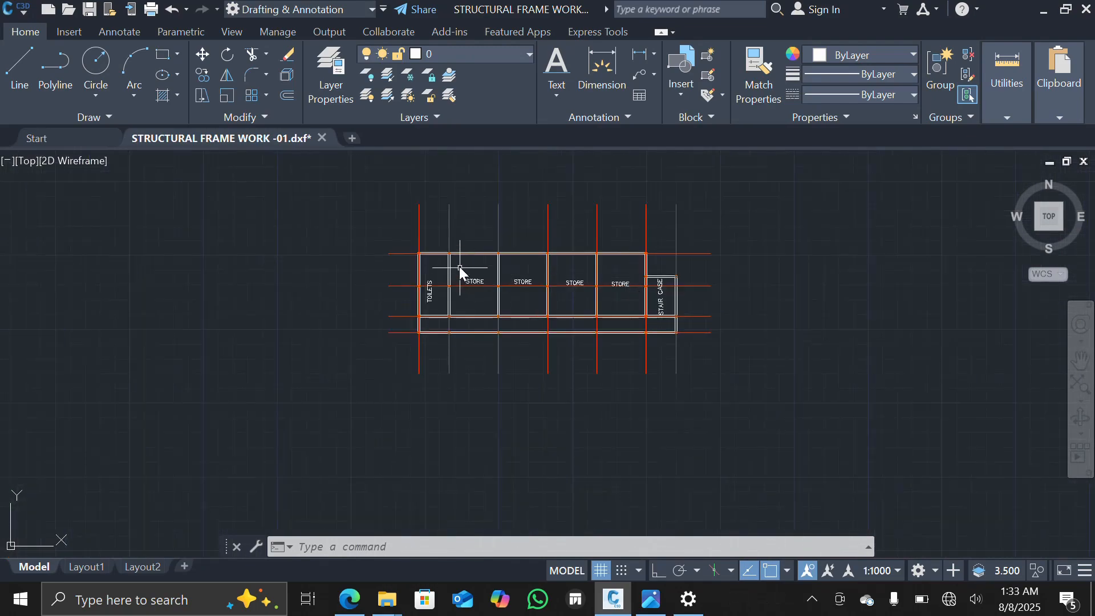
{"action": "scroll", "coordinate": [460, 268], "scroll_direction": "up", "scroll_amount": 5}
{"action": "scroll", "coordinate": [459, 268], "scroll_direction": "down", "scroll_amount": 4}
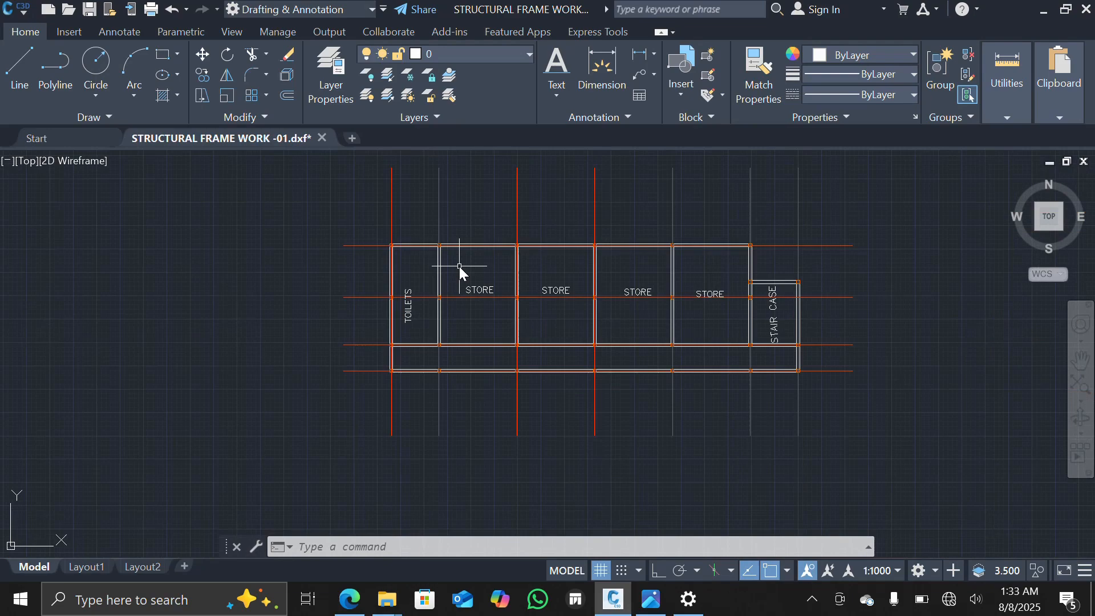
{"action": "scroll", "coordinate": [460, 266], "scroll_direction": "down", "scroll_amount": 3}
{"action": "scroll", "coordinate": [481, 246], "scroll_direction": "up", "scroll_amount": 3}
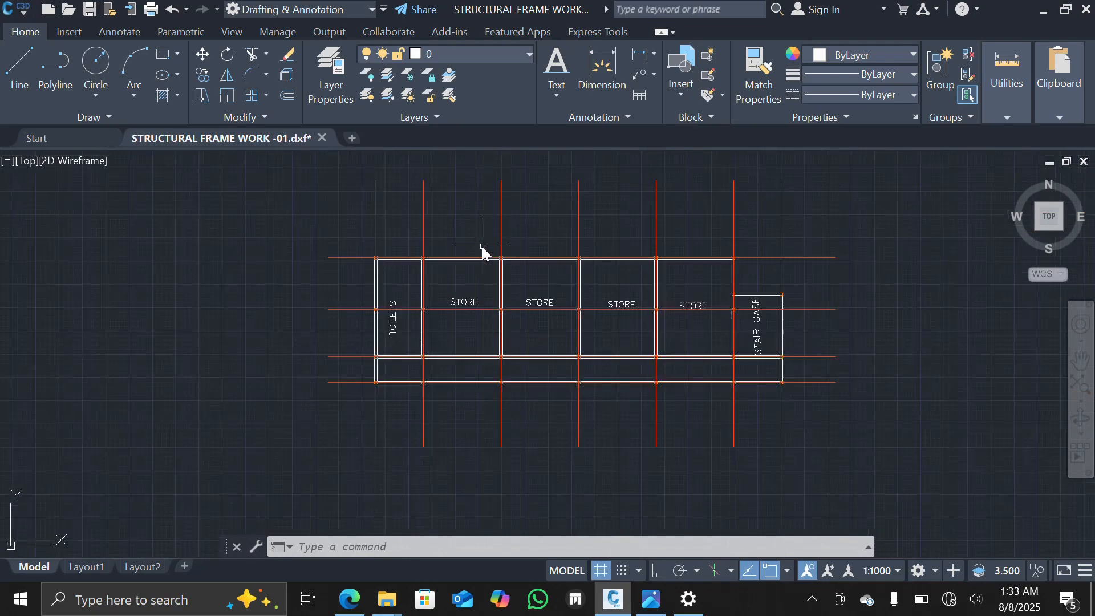
Select the whole frame plan and set up a save as STRUCTURAL FRAME WORK -01 in AutoCAD 2018 DXF format, cancelling before saving
{"action": "left_click", "coordinate": [289, 163]}
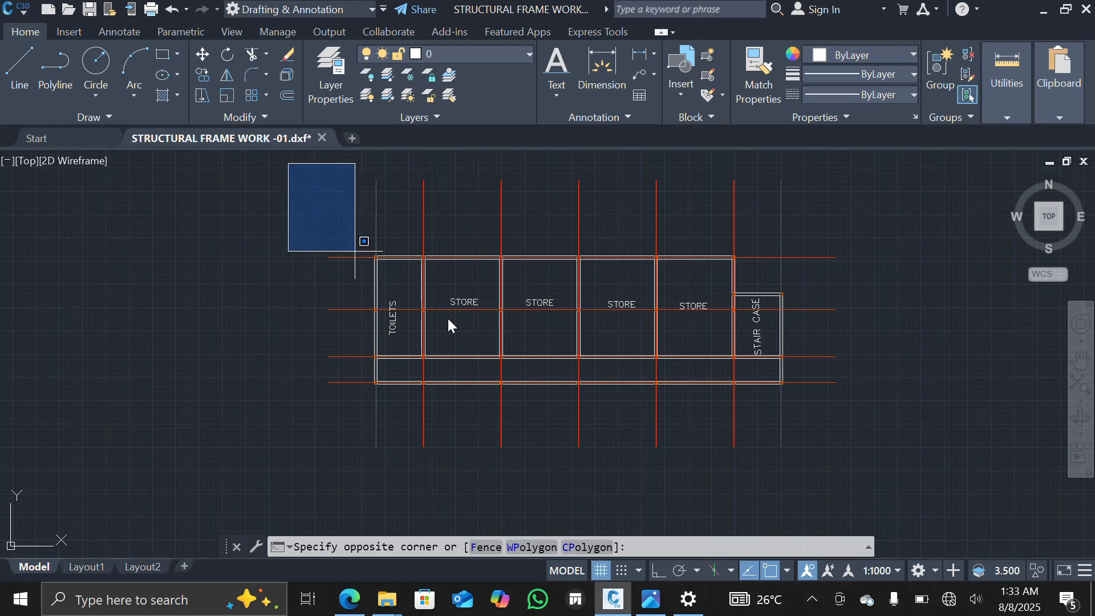
{"action": "left_click", "coordinate": [896, 512]}
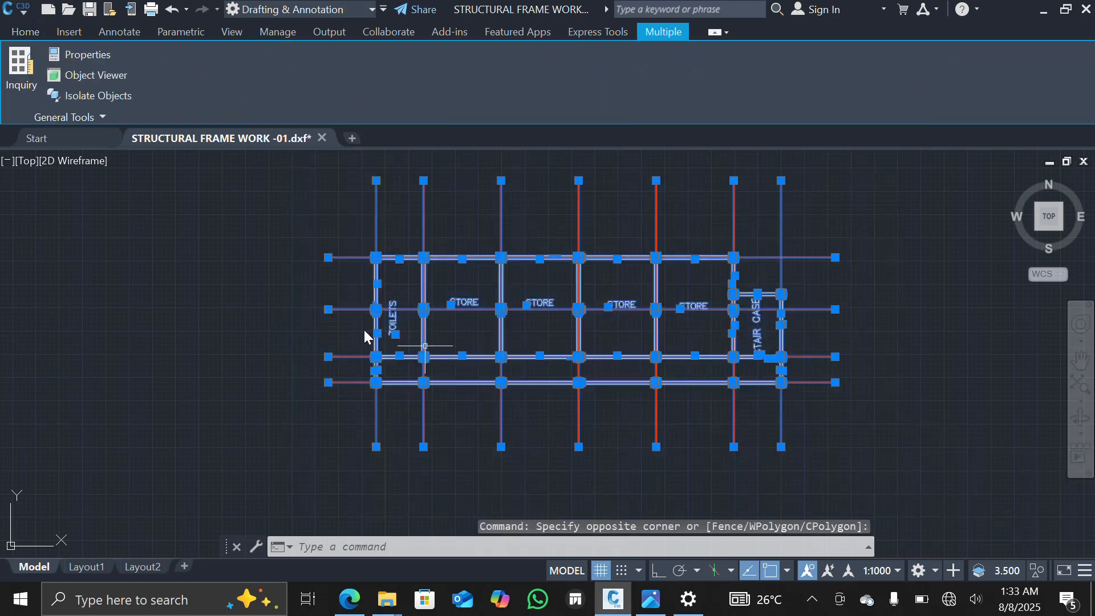
{"action": "left_click", "coordinate": [15, 9]}
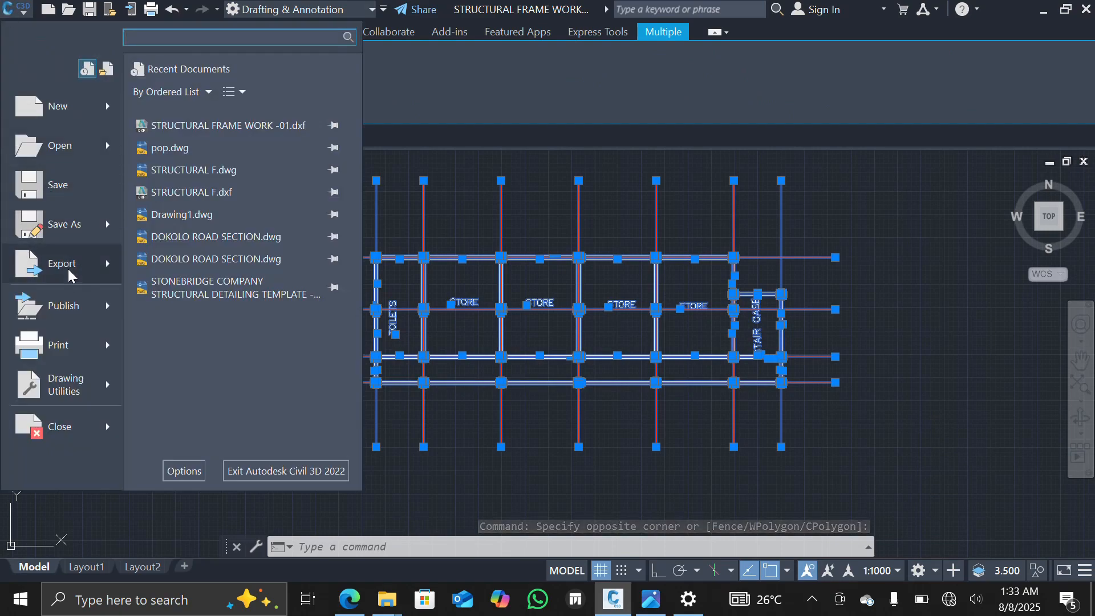
{"action": "key", "text": "Escape"}
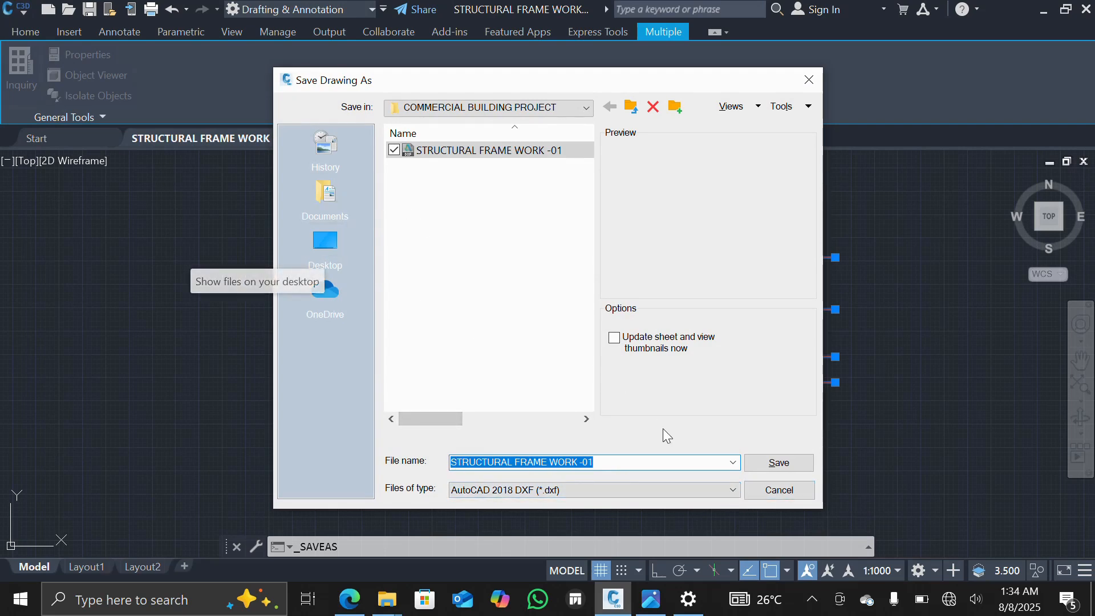
{"action": "left_click", "coordinate": [733, 495]}
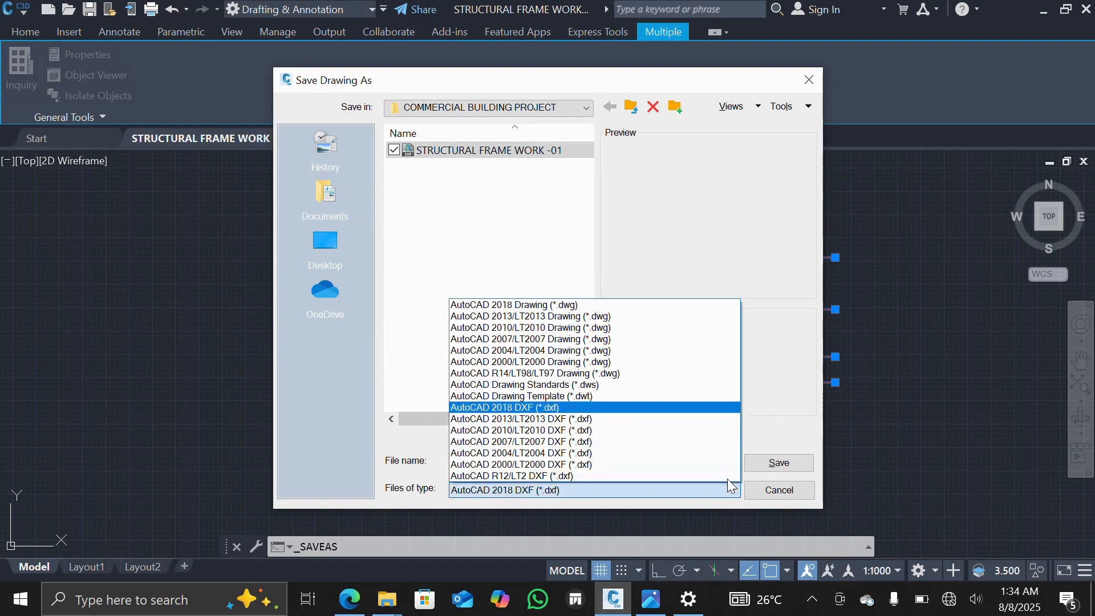
{"action": "left_click", "coordinate": [566, 408]}
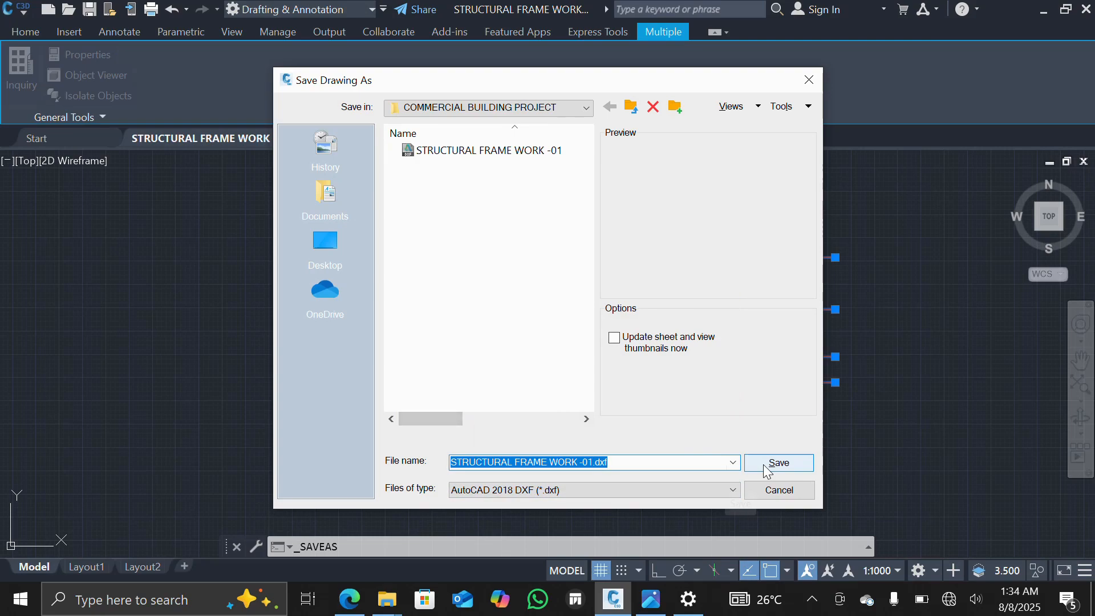
{"action": "left_click", "coordinate": [778, 491]}
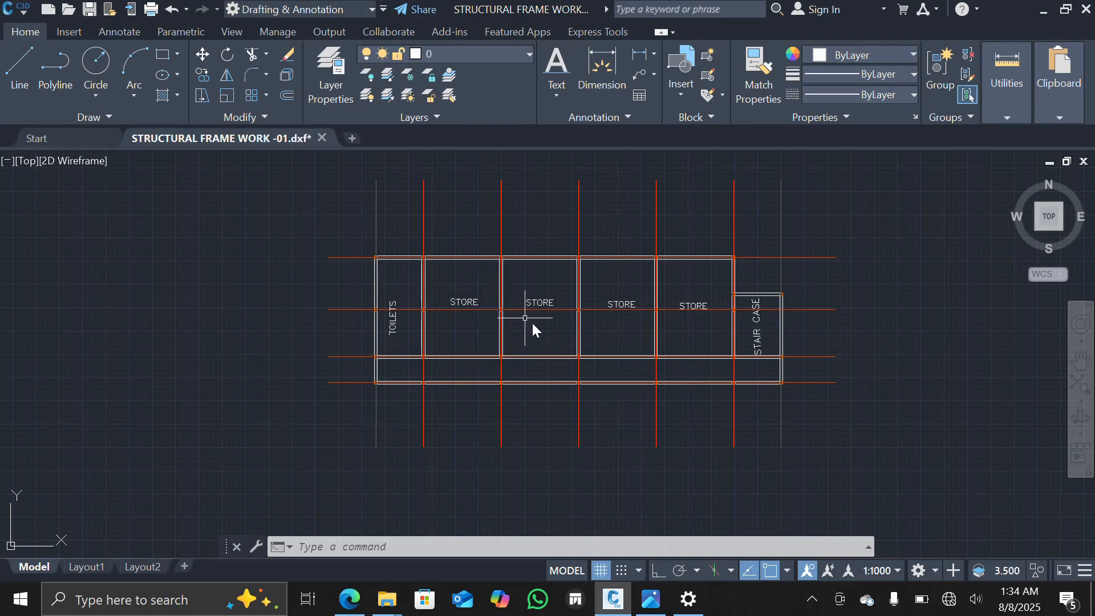
Minimize the open drawing, PDF and image windows and launch ProtaStructure 2021 from the desktop
{"action": "scroll", "coordinate": [675, 318], "scroll_direction": "up", "scroll_amount": 4}
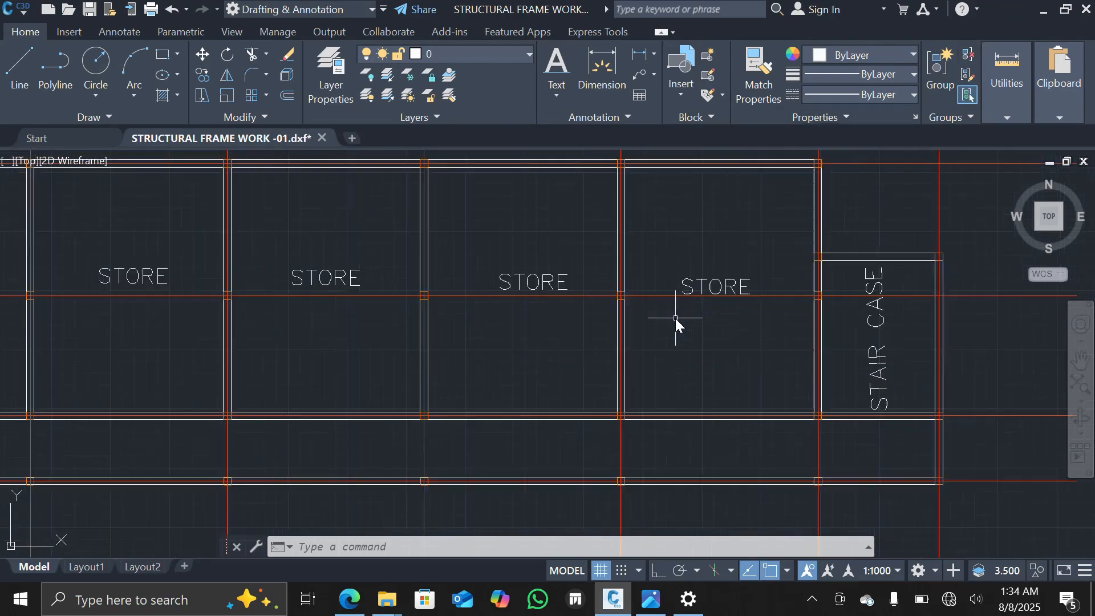
{"action": "scroll", "coordinate": [675, 318], "scroll_direction": "down", "scroll_amount": 2}
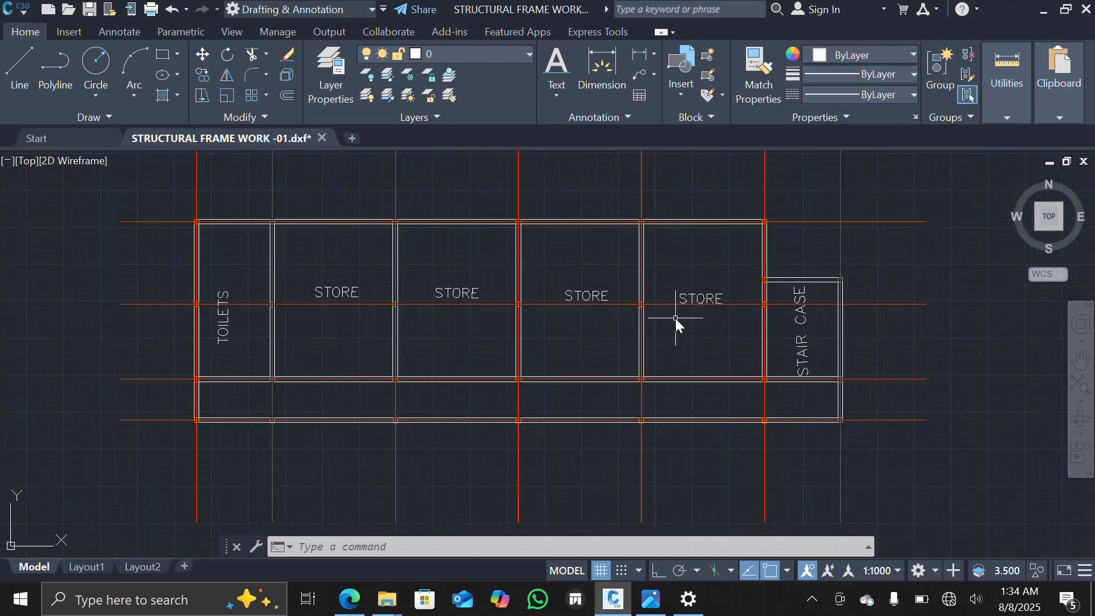
{"action": "left_click", "coordinate": [1045, 11]}
{"action": "left_click", "coordinate": [998, 15]}
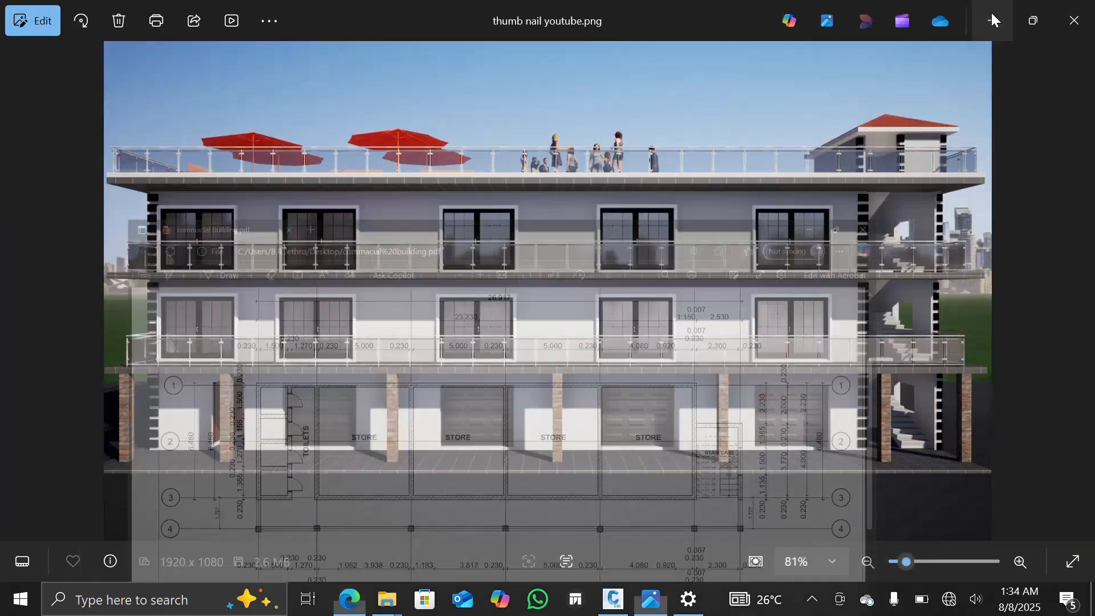
{"action": "left_click", "coordinate": [996, 18]}
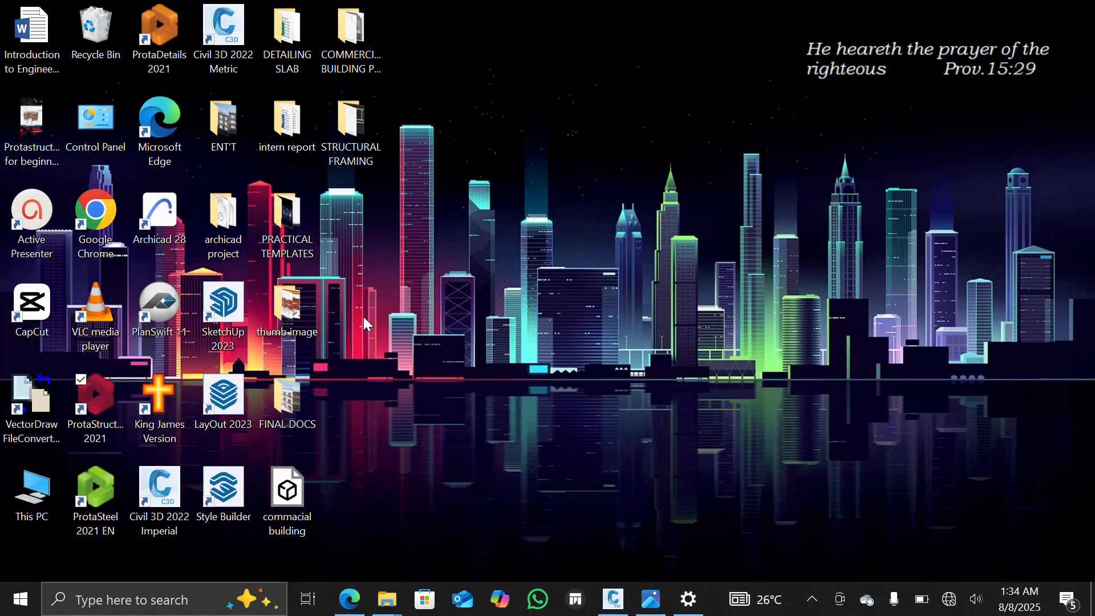
{"action": "double_click", "coordinate": [106, 382]}
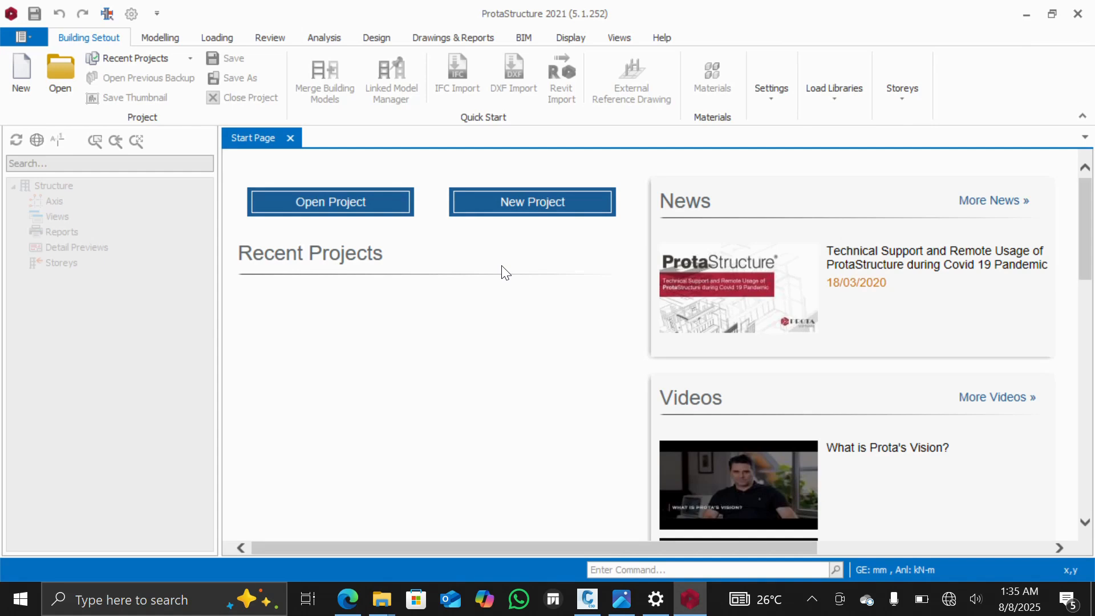
Create a new project with the code COMMERCIAL-BUILDING from the UK (BS8110) template
{"action": "left_click", "coordinate": [519, 214]}
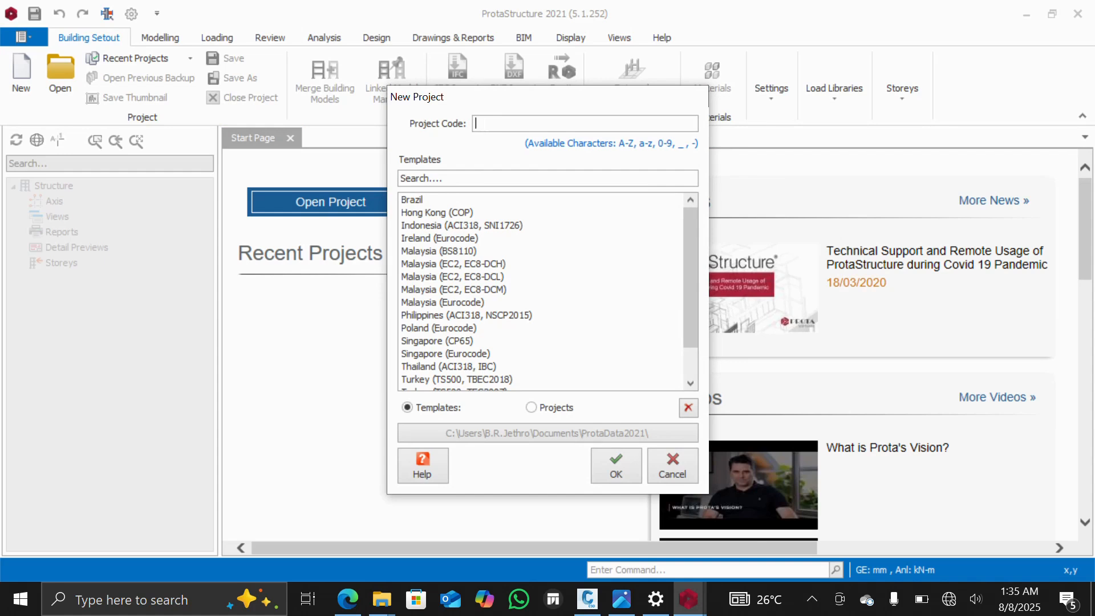
{"action": "type", "text": "COMMERCIAL-BUILDING"}
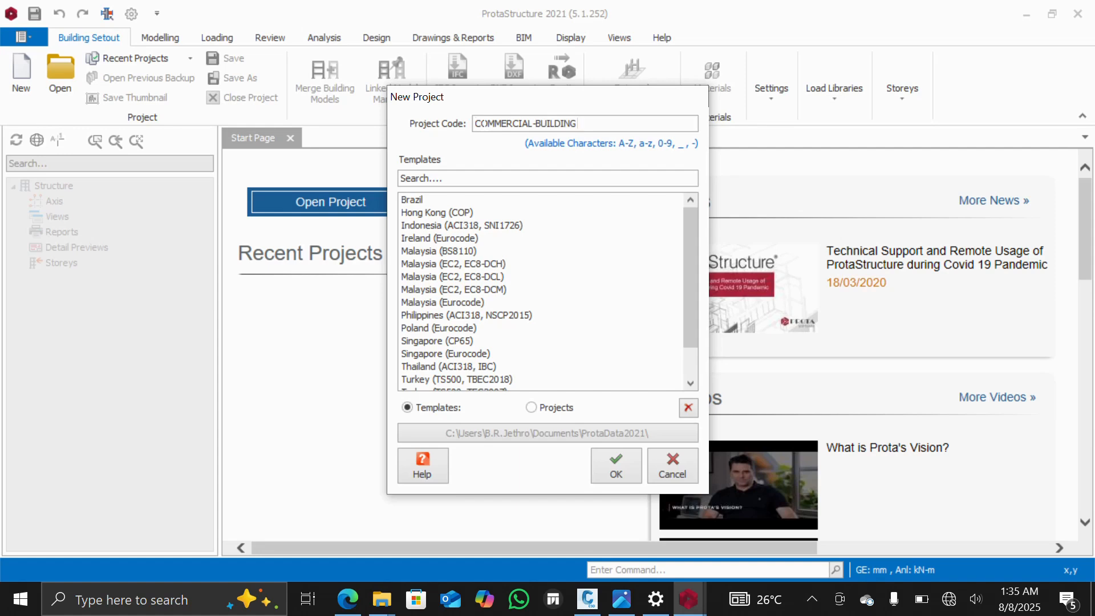
{"action": "scroll", "coordinate": [449, 228], "scroll_direction": "down", "scroll_amount": 1}
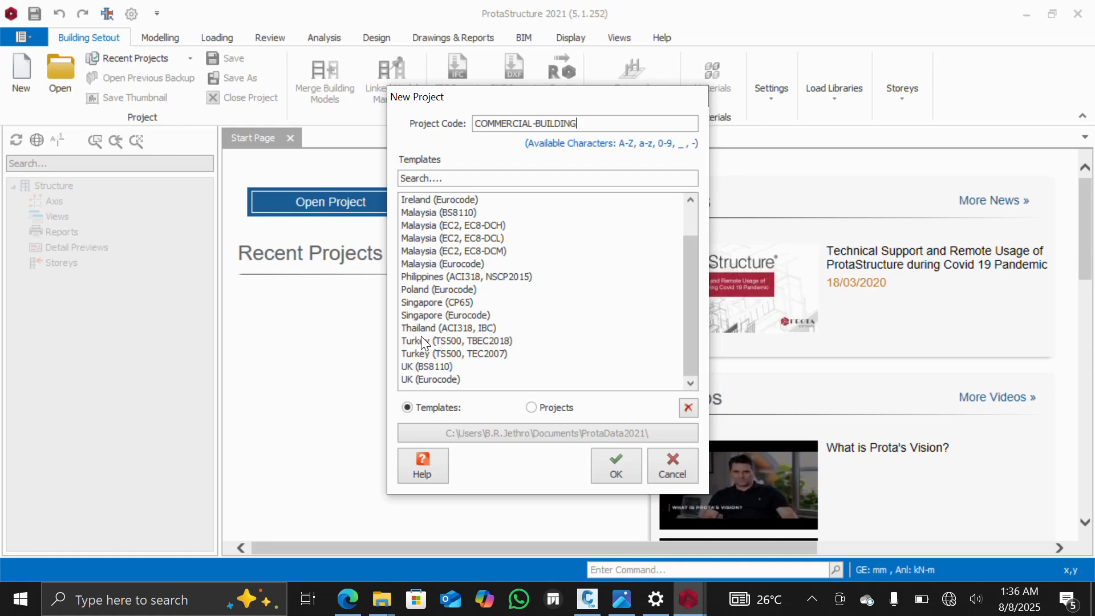
{"action": "left_click", "coordinate": [425, 365]}
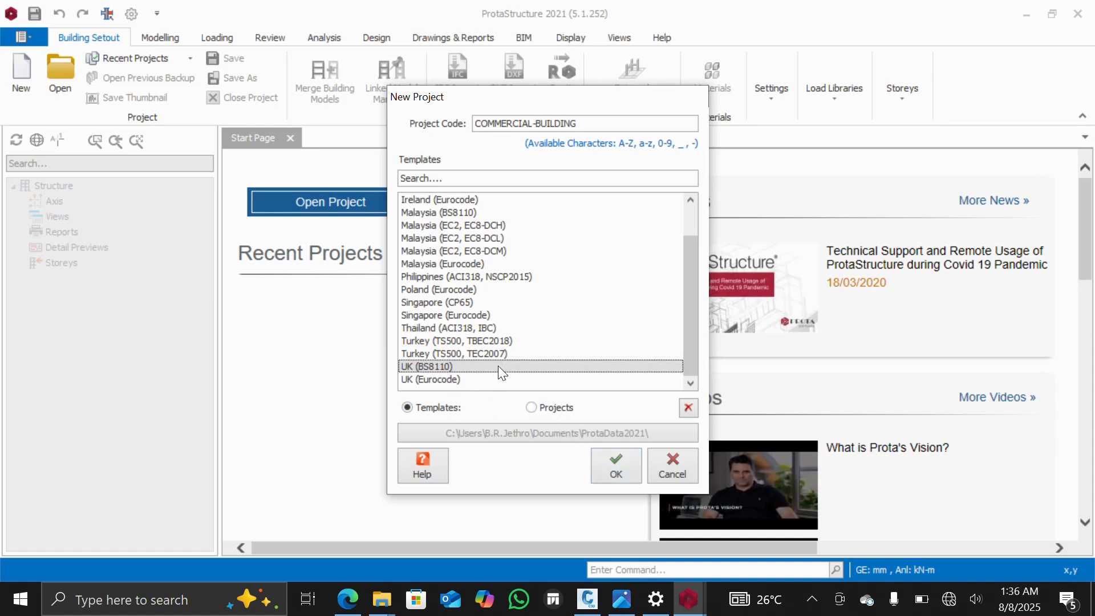
{"action": "left_click", "coordinate": [615, 464]}
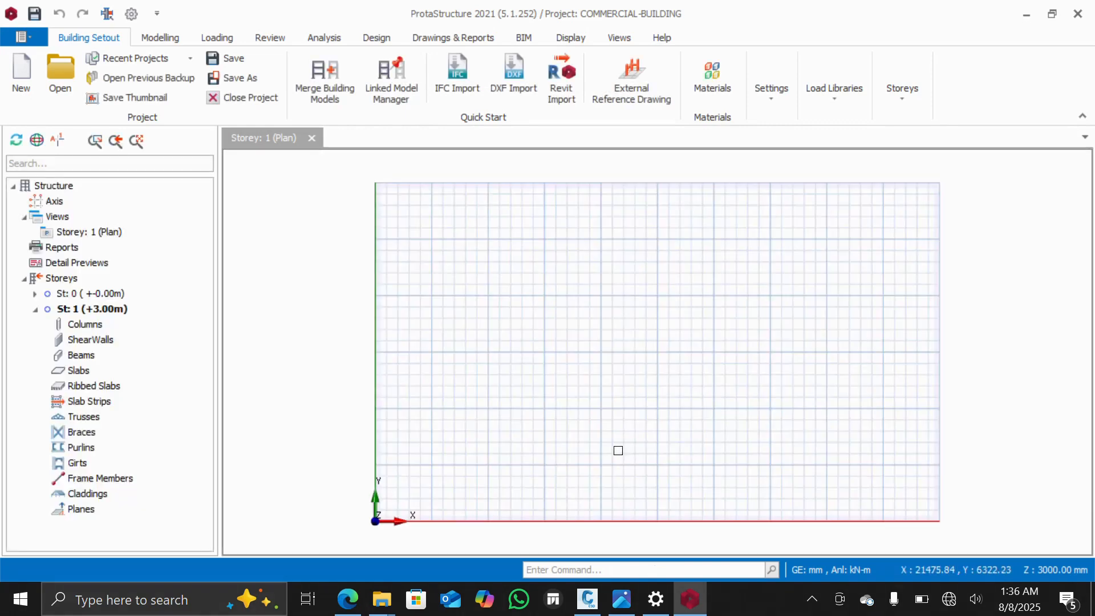
Turn off the automatic grid in new views in the display settings
{"action": "scroll", "coordinate": [618, 451], "scroll_direction": "up", "scroll_amount": 2}
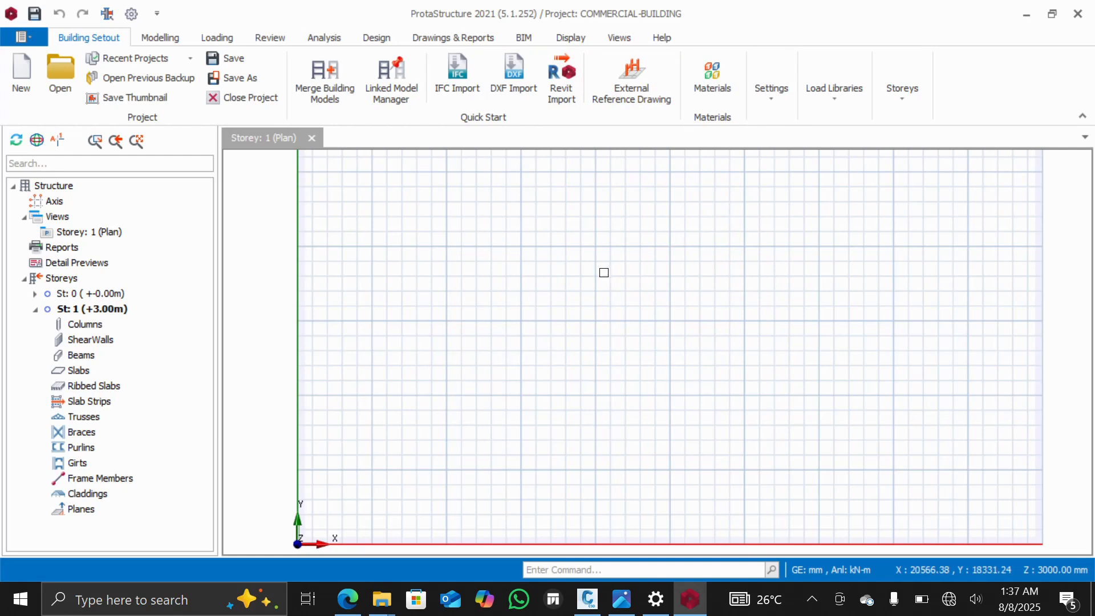
{"action": "left_click", "coordinate": [761, 85]}
{"action": "left_click", "coordinate": [848, 170]}
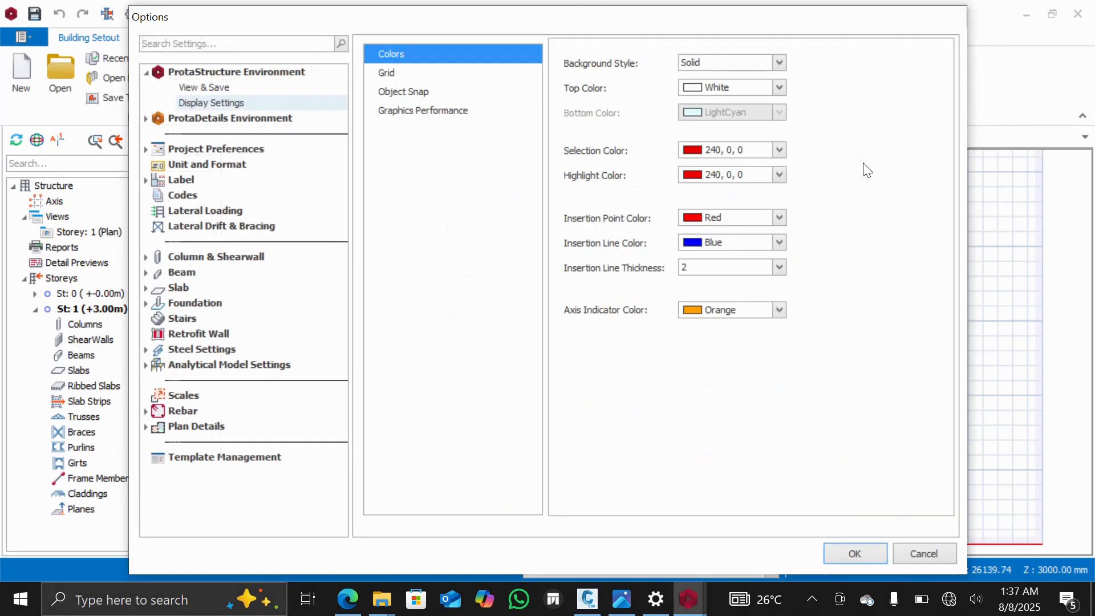
{"action": "left_click", "coordinate": [386, 72]}
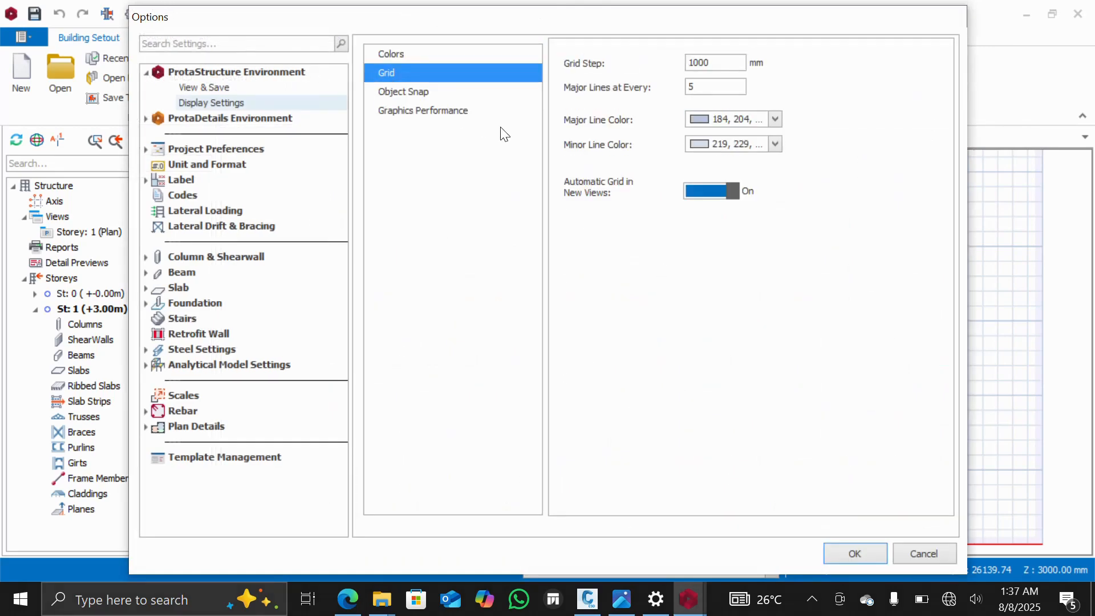
{"action": "left_click", "coordinate": [741, 190]}
{"action": "left_click", "coordinate": [854, 554]}
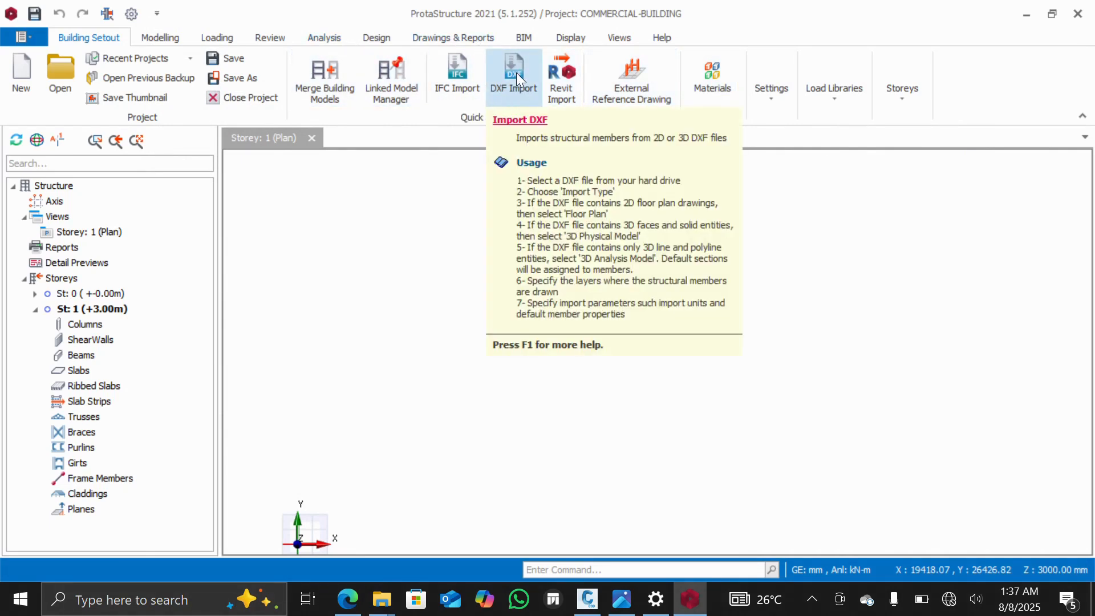
Start a DXF import and load STRUCTURAL FRAME WORK -01 from the COMMERCIAL BUILDING PROJECT folder on the desktop
{"action": "left_click", "coordinate": [524, 37]}
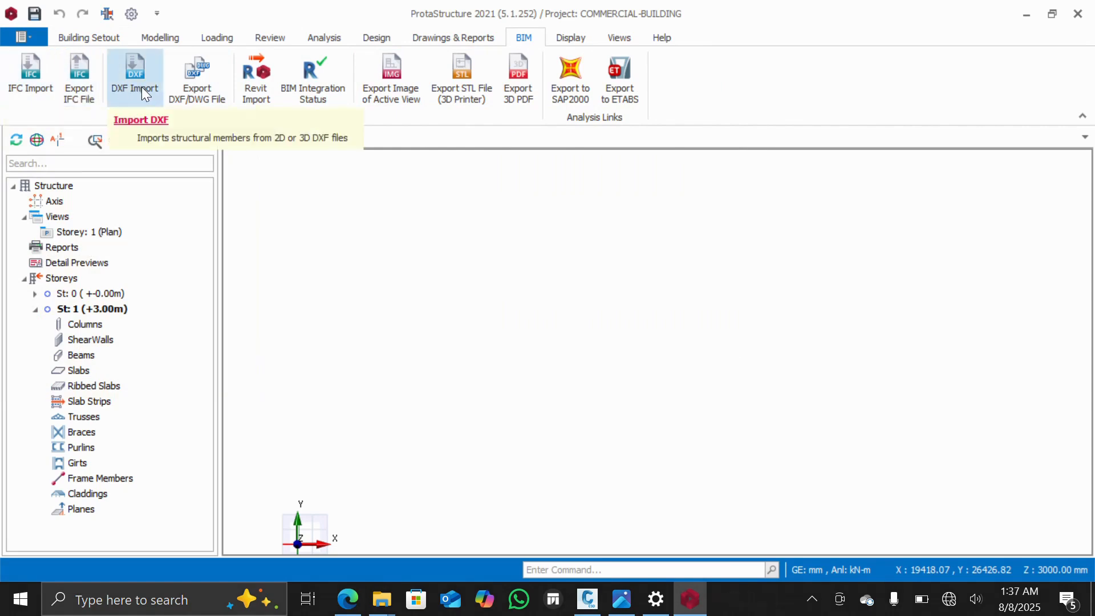
{"action": "left_click", "coordinate": [134, 73]}
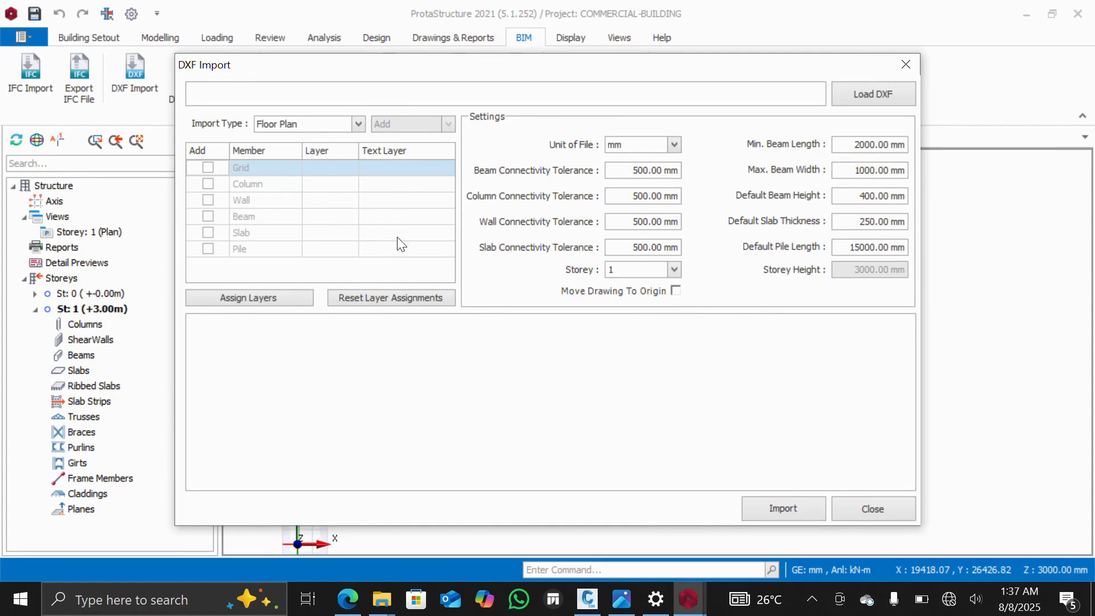
{"action": "left_click", "coordinate": [870, 95]}
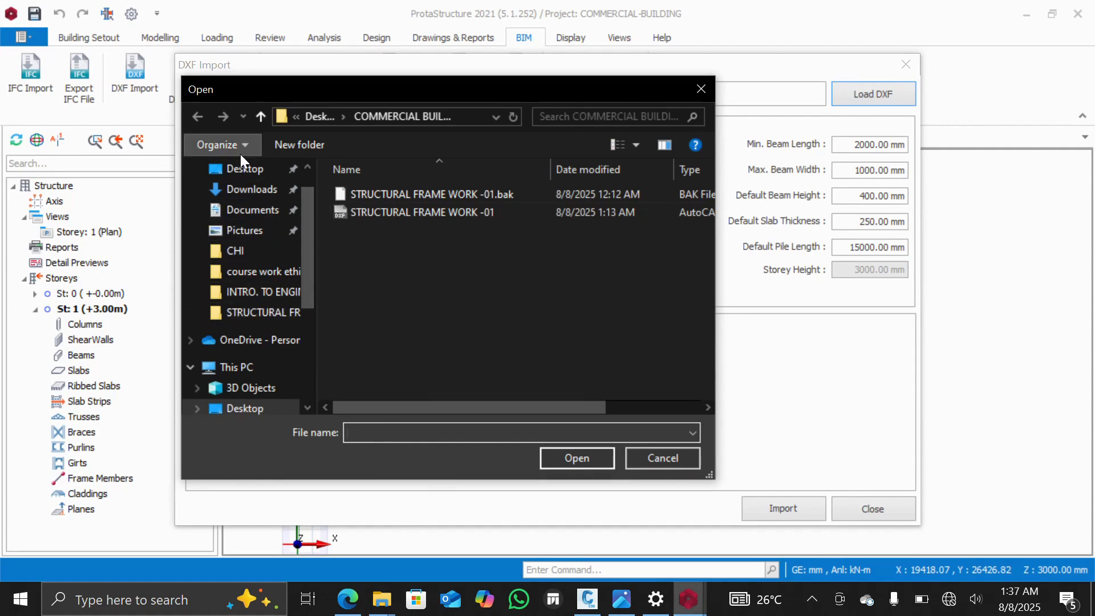
{"action": "left_click", "coordinate": [248, 169]}
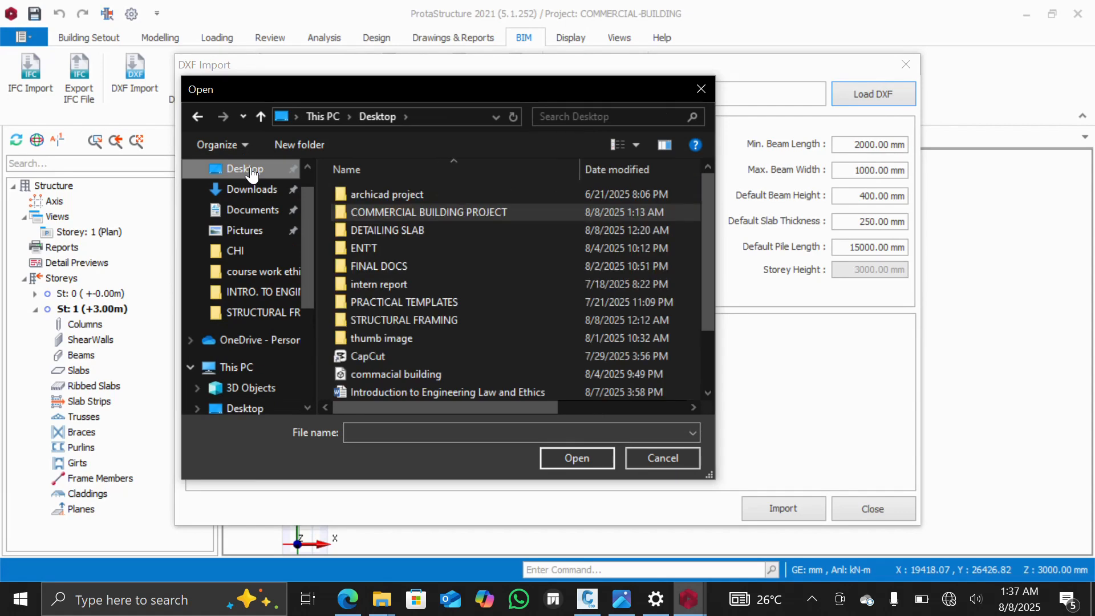
{"action": "double_click", "coordinate": [422, 213]}
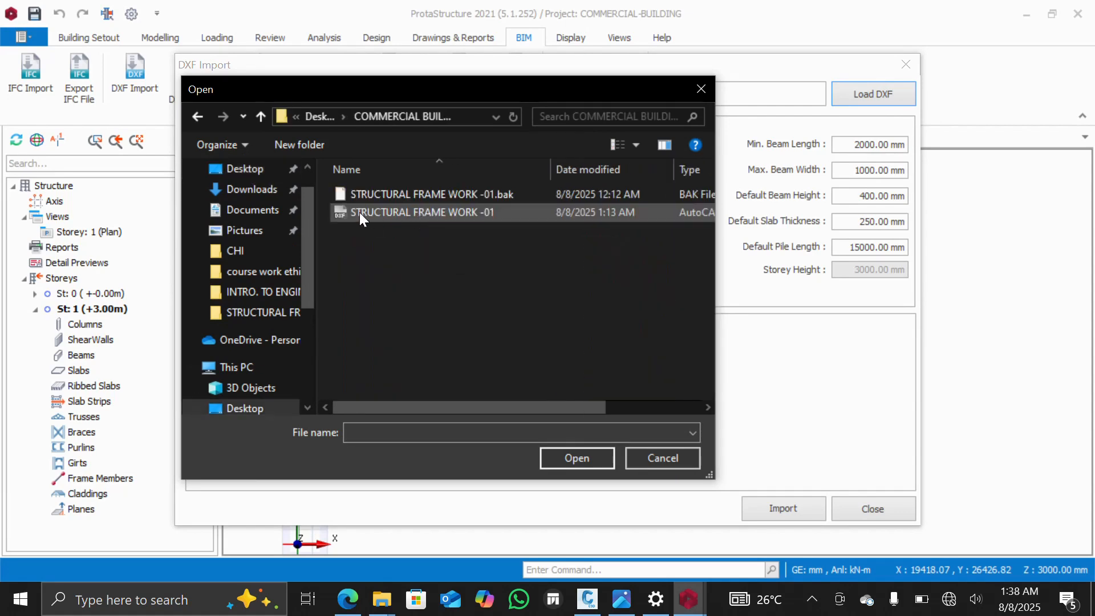
{"action": "left_click", "coordinate": [392, 213]}
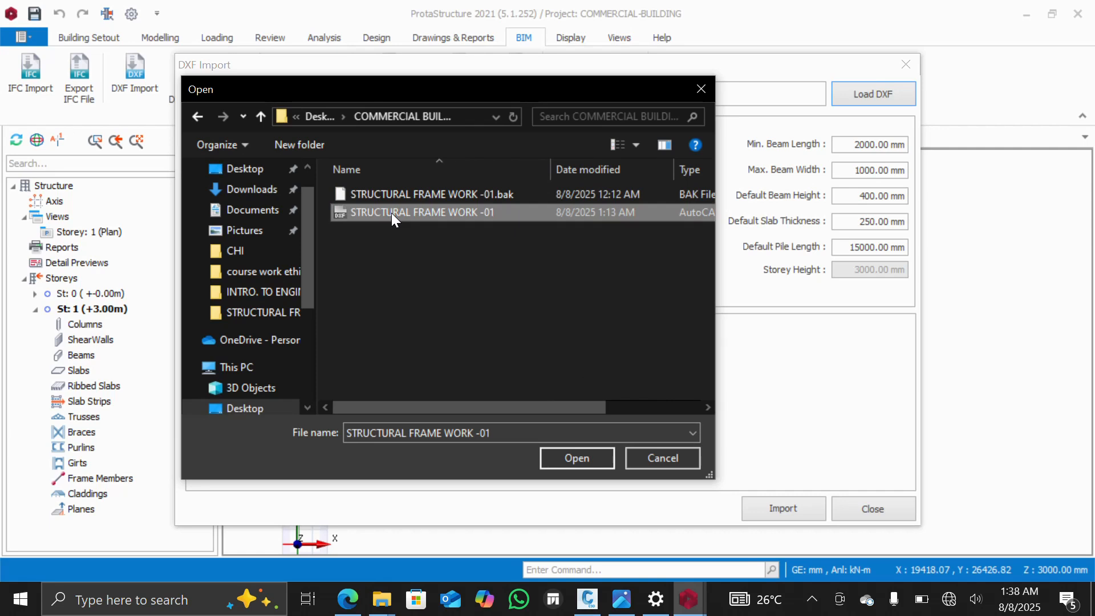
{"action": "left_click", "coordinate": [577, 457]}
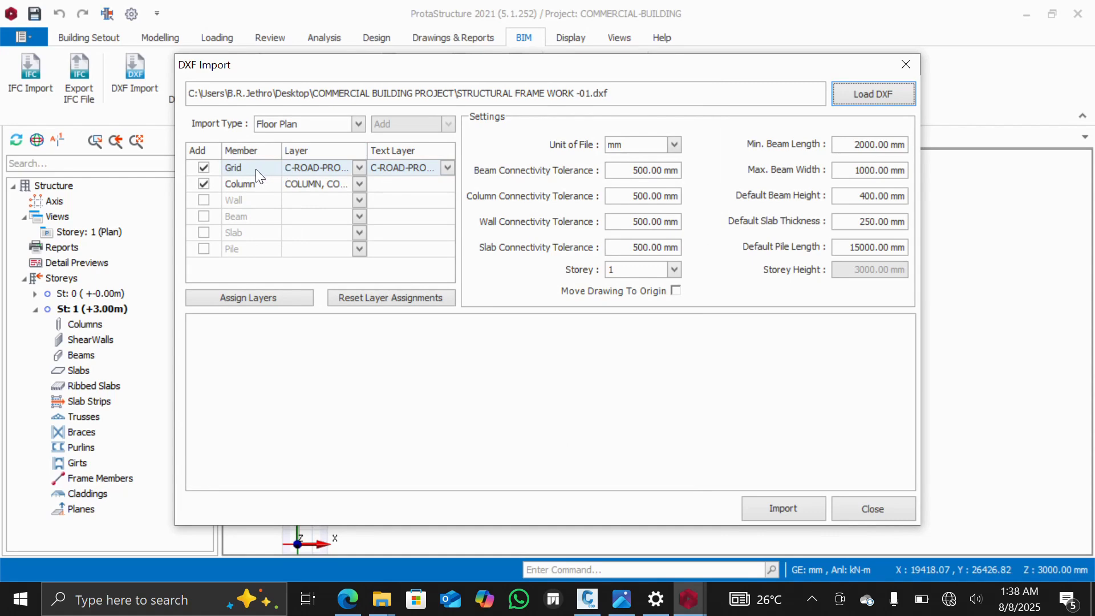
Clear the preassigned layers of the Grid member and assign it only the GRID layer
{"action": "left_click", "coordinate": [360, 168]}
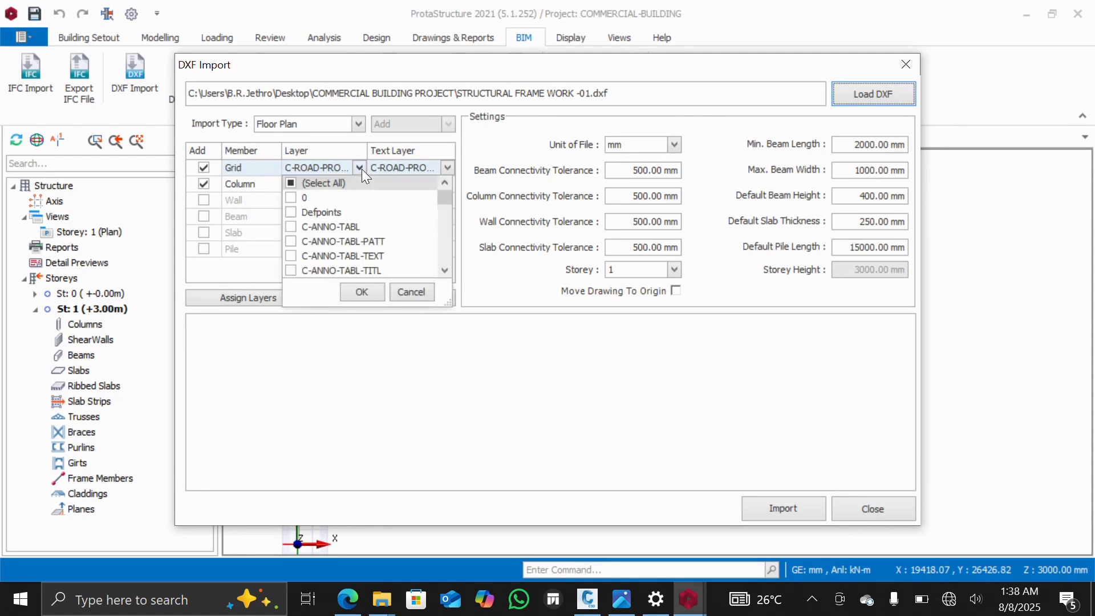
{"action": "left_click", "coordinate": [290, 183]}
{"action": "left_click", "coordinate": [292, 185]}
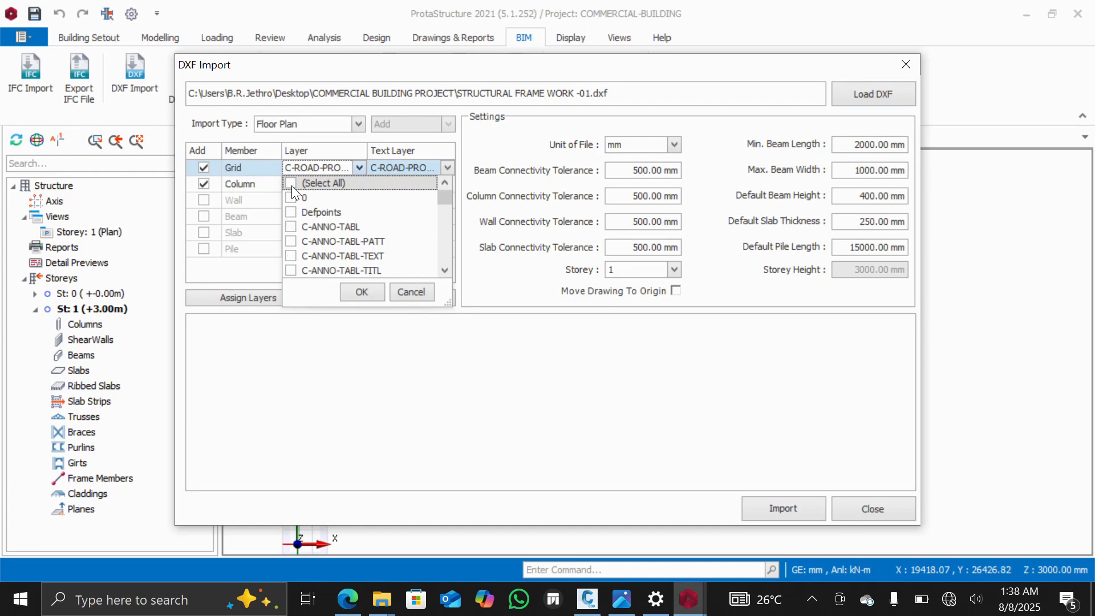
{"action": "scroll", "coordinate": [346, 233], "scroll_direction": "down", "scroll_amount": 10}
{"action": "scroll", "coordinate": [345, 234], "scroll_direction": "down", "scroll_amount": 10}
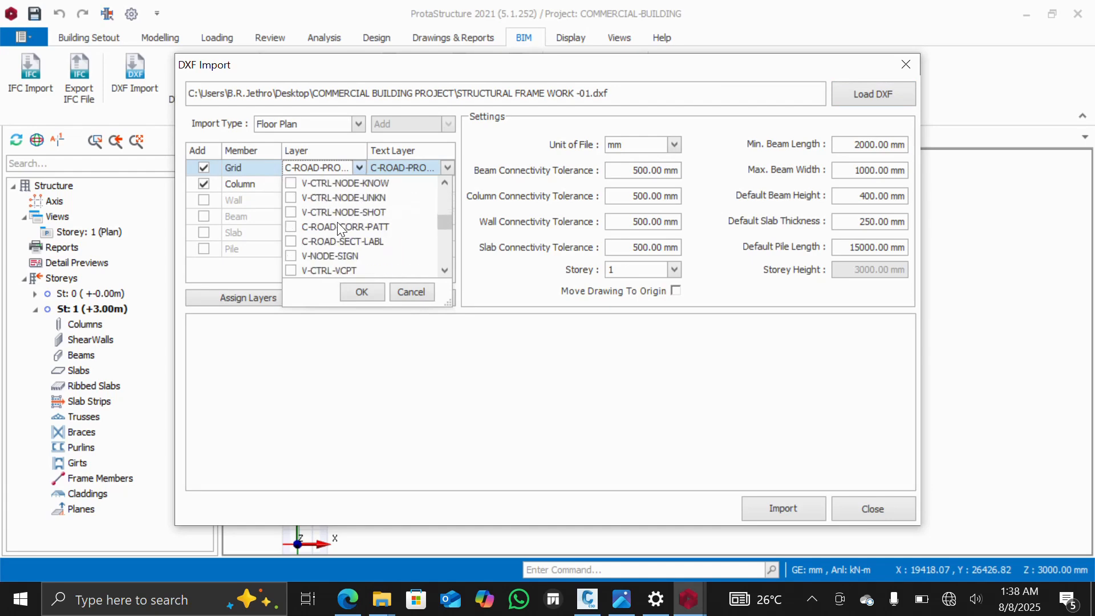
{"action": "scroll", "coordinate": [339, 227], "scroll_direction": "down", "scroll_amount": 8}
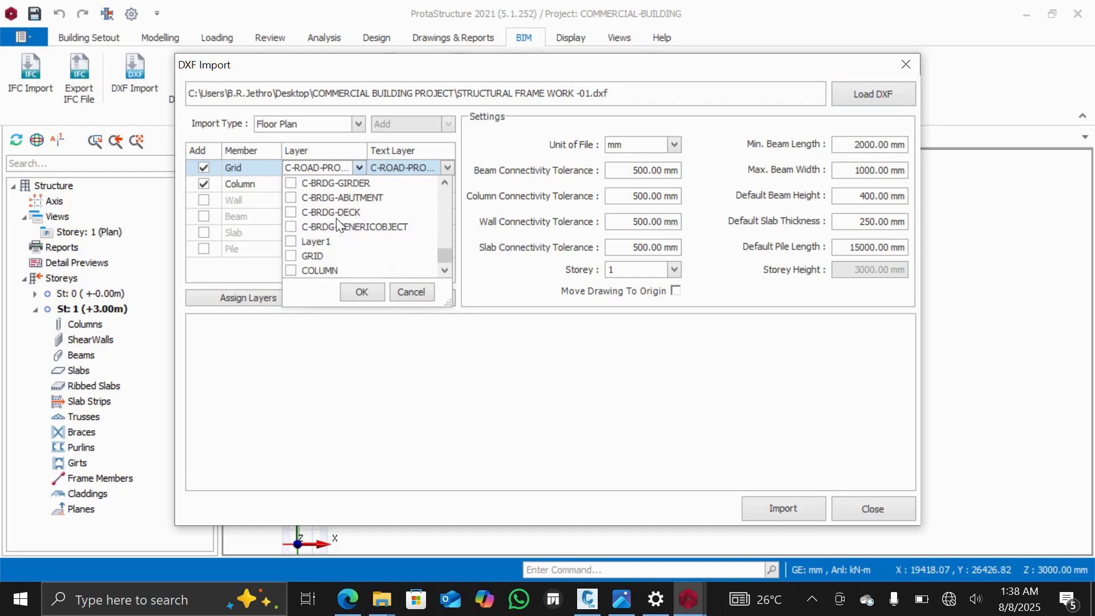
{"action": "left_click", "coordinate": [288, 255]}
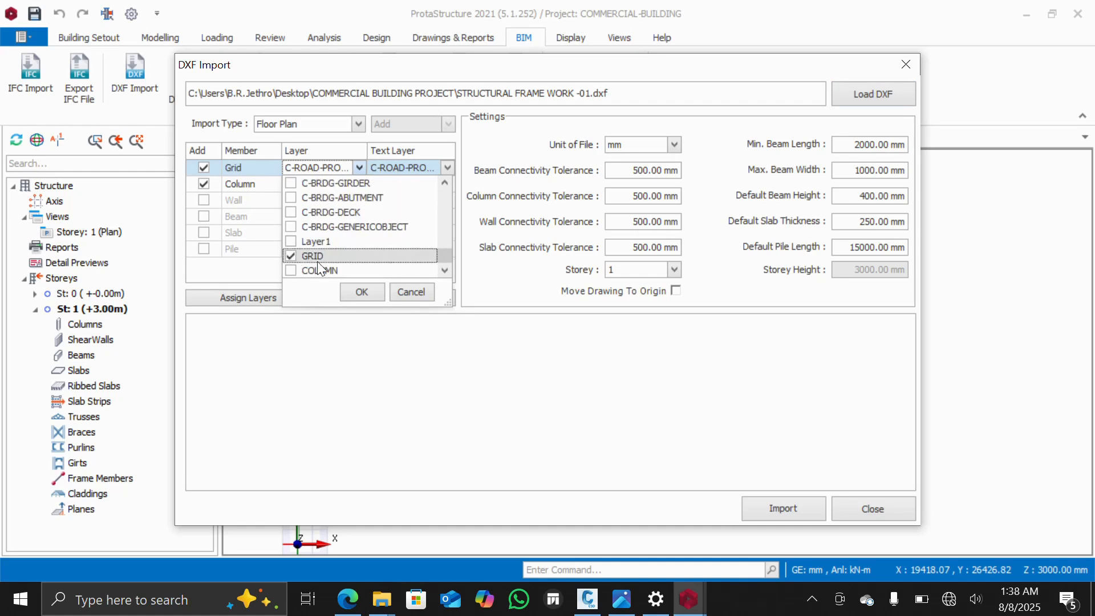
{"action": "left_click", "coordinate": [361, 291]}
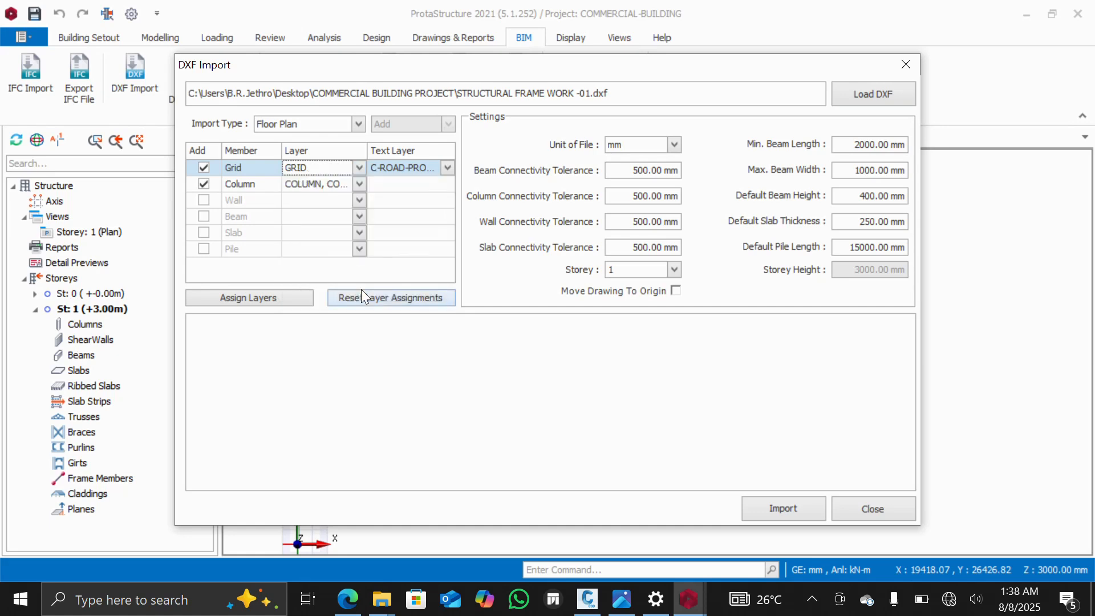
Assign only the COLUMN layer to the Column member and import the floor plan into storey 1
{"action": "left_click", "coordinate": [358, 183]}
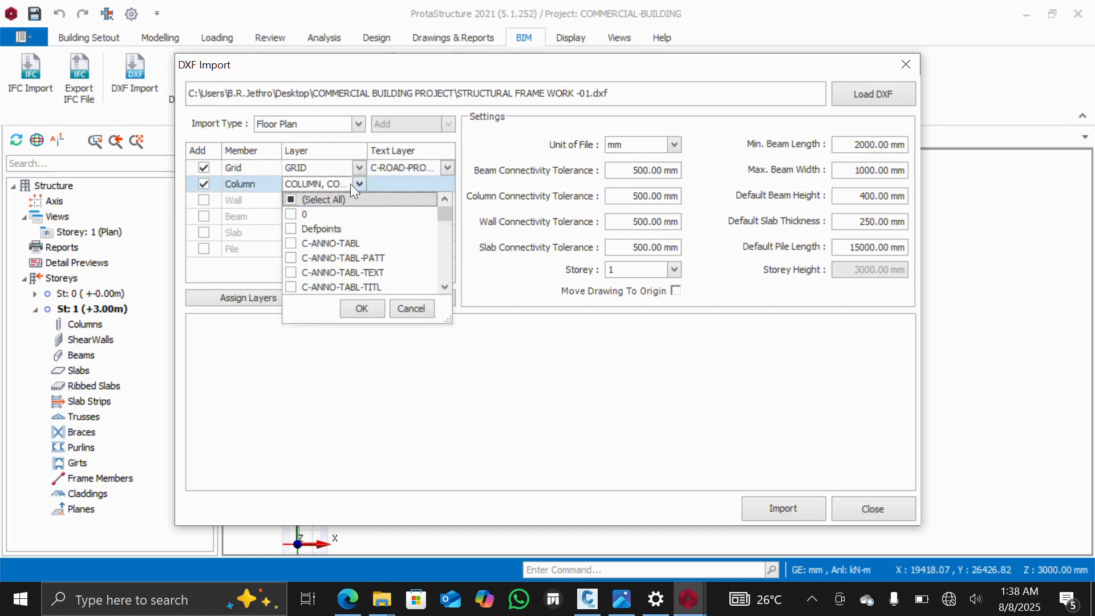
{"action": "left_click", "coordinate": [290, 198]}
{"action": "left_click", "coordinate": [288, 198]}
{"action": "scroll", "coordinate": [313, 228], "scroll_direction": "down", "scroll_amount": 10}
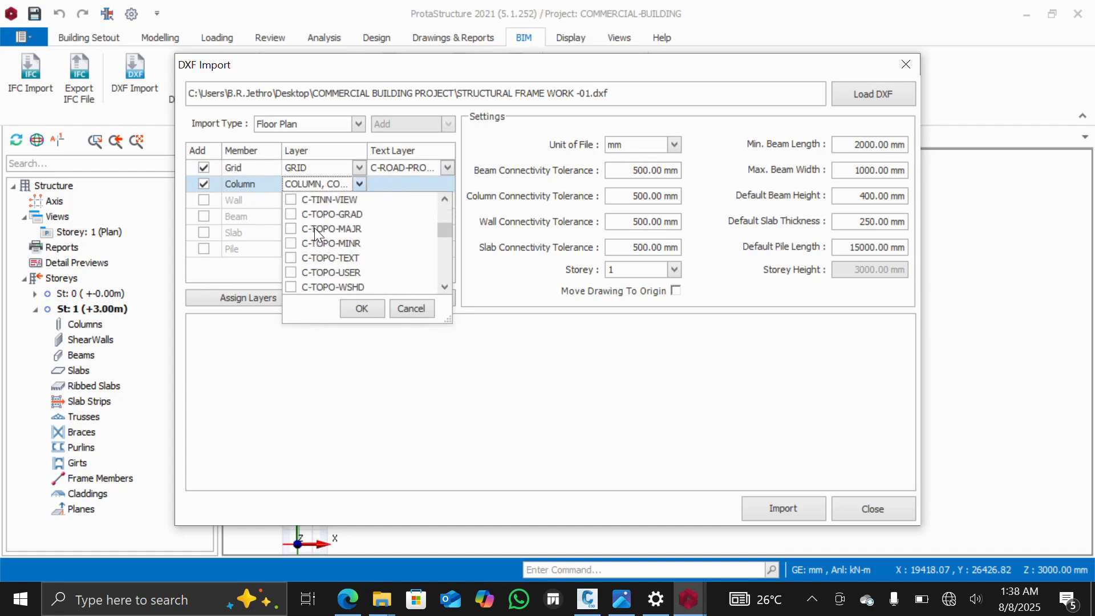
{"action": "scroll", "coordinate": [315, 227], "scroll_direction": "down", "scroll_amount": 10}
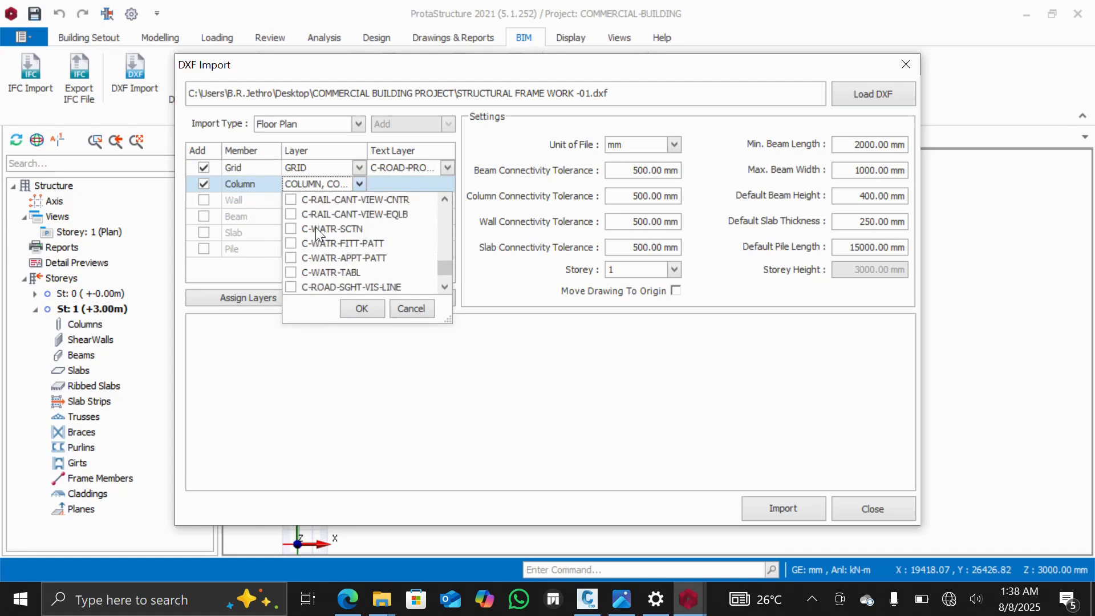
{"action": "scroll", "coordinate": [316, 228], "scroll_direction": "down", "scroll_amount": 5}
{"action": "left_click", "coordinate": [291, 287]}
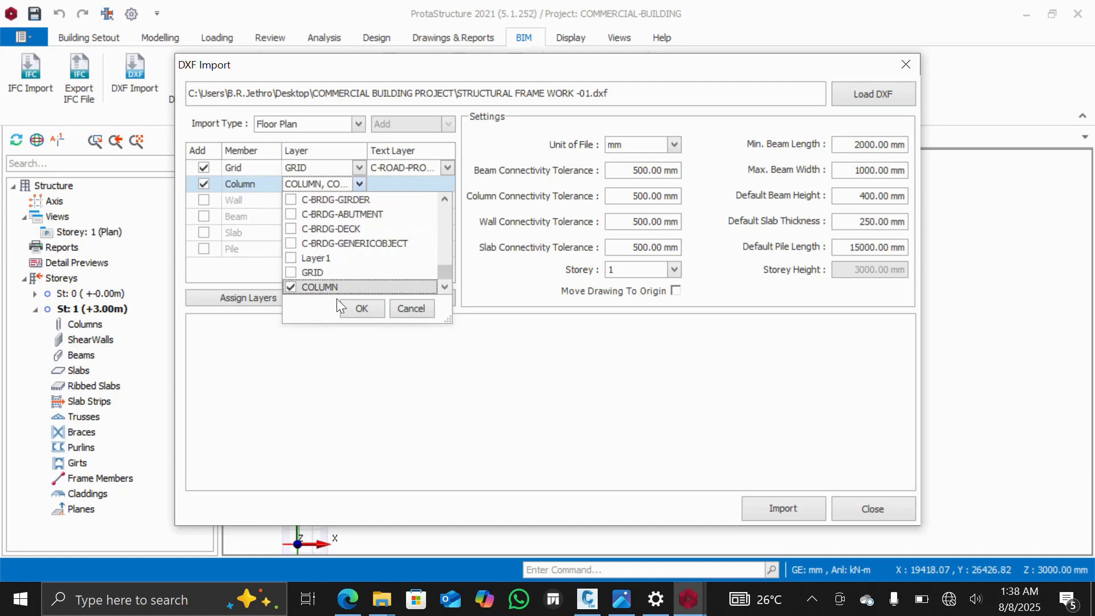
{"action": "left_click", "coordinate": [352, 307]}
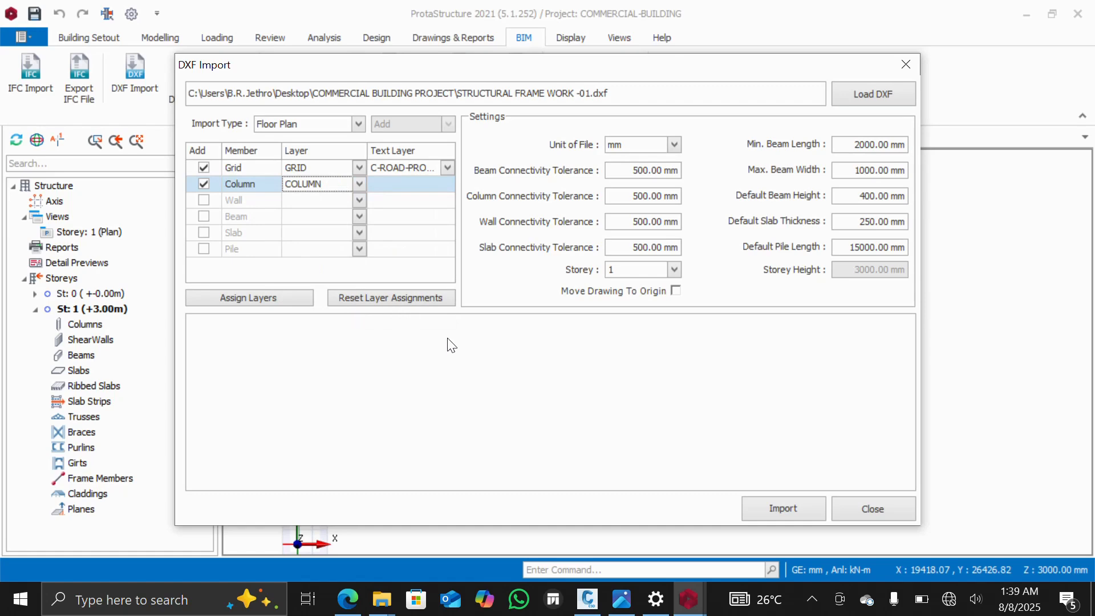
{"action": "left_click", "coordinate": [778, 510]}
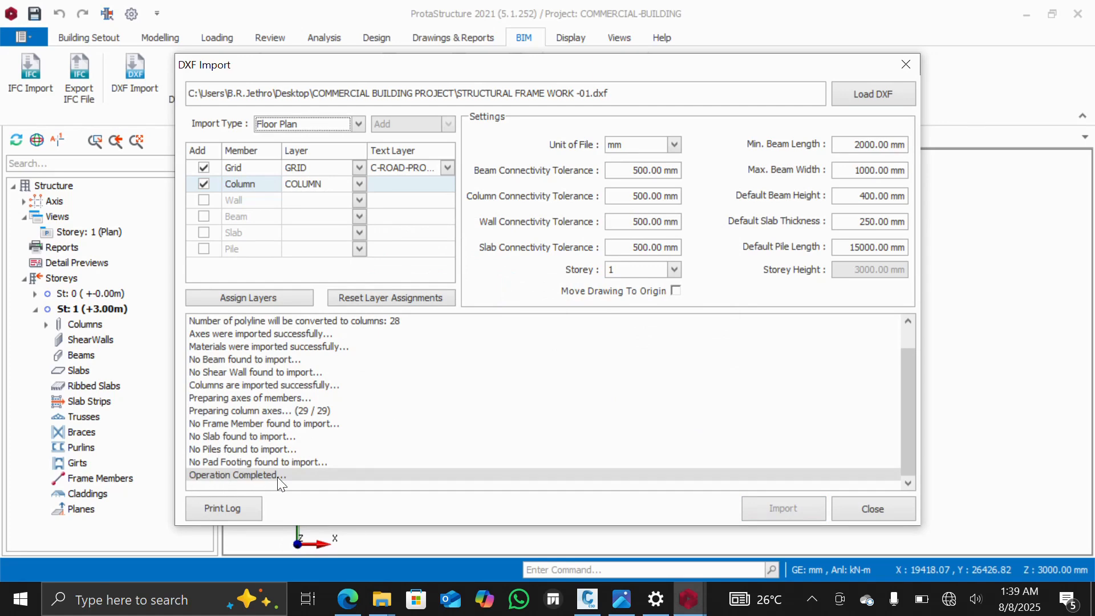
{"action": "left_click", "coordinate": [861, 514]}
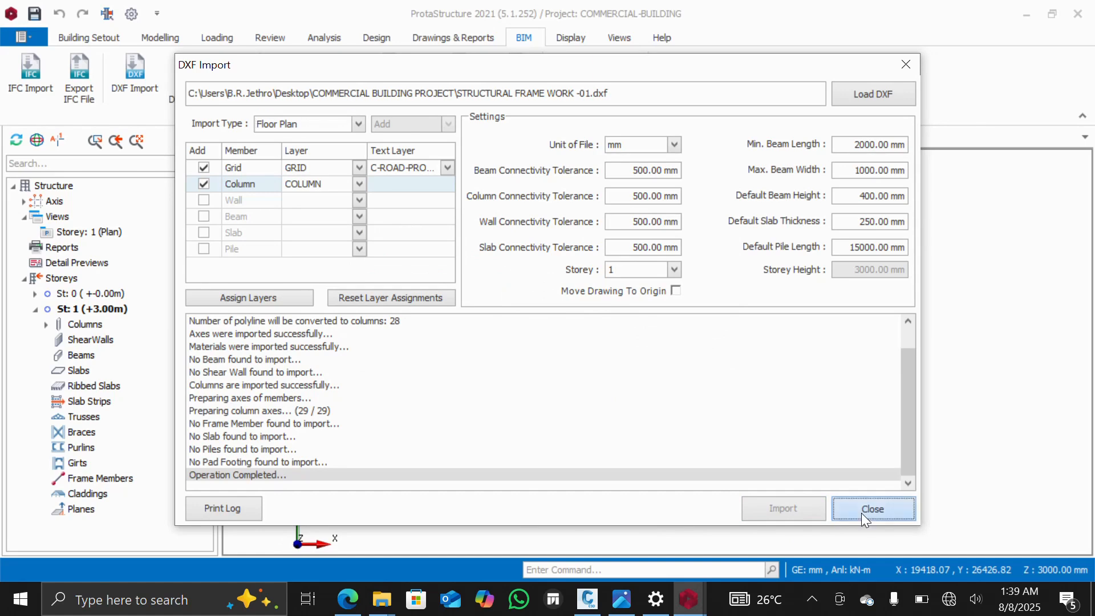
Examine the imported axes and columns in the storey 1 plan, down to the size label of column 1C1
{"action": "scroll", "coordinate": [658, 393], "scroll_direction": "down", "scroll_amount": 3}
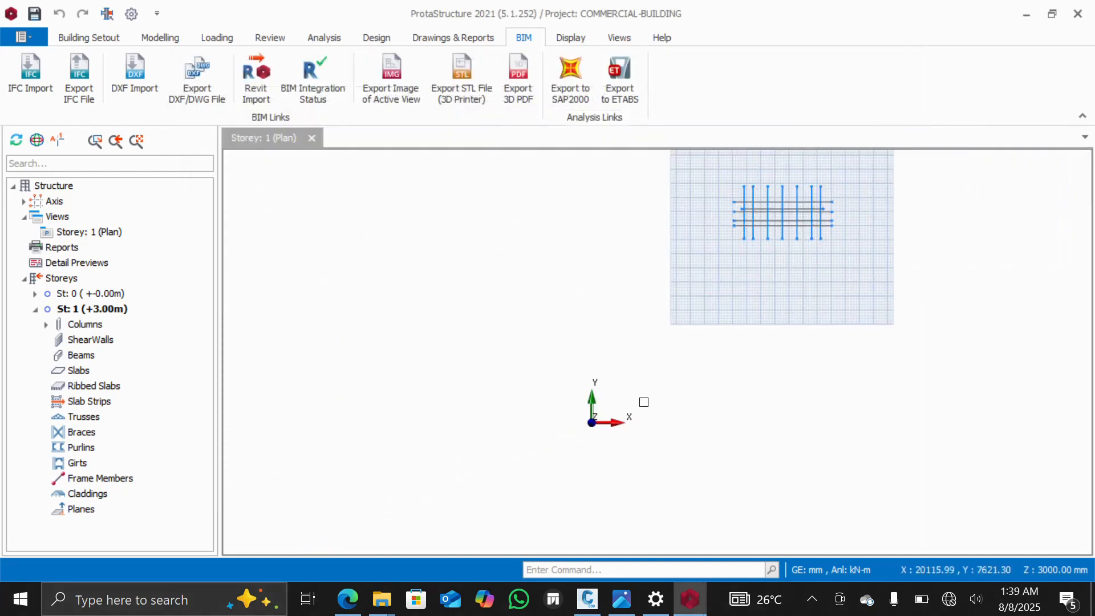
{"action": "scroll", "coordinate": [681, 343], "scroll_direction": "down", "scroll_amount": 2}
{"action": "scroll", "coordinate": [726, 284], "scroll_direction": "up", "scroll_amount": 1}
{"action": "scroll", "coordinate": [763, 247], "scroll_direction": "up", "scroll_amount": 5}
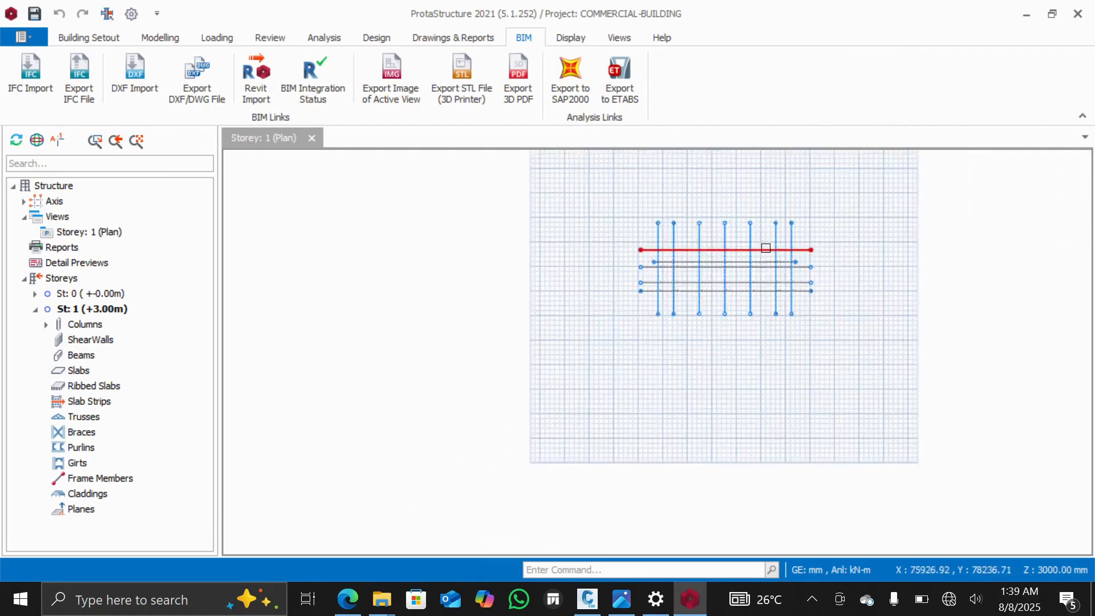
{"action": "scroll", "coordinate": [699, 314], "scroll_direction": "up", "scroll_amount": 1}
{"action": "scroll", "coordinate": [697, 315], "scroll_direction": "down", "scroll_amount": 2}
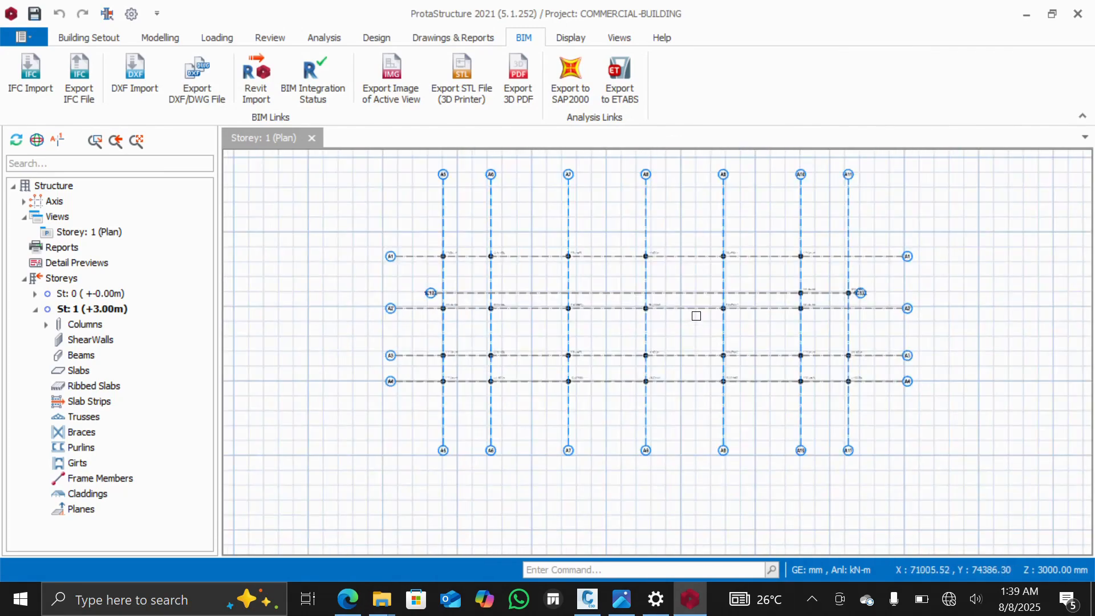
{"action": "scroll", "coordinate": [502, 299], "scroll_direction": "up", "scroll_amount": 1}
{"action": "scroll", "coordinate": [477, 288], "scroll_direction": "down", "scroll_amount": 2}
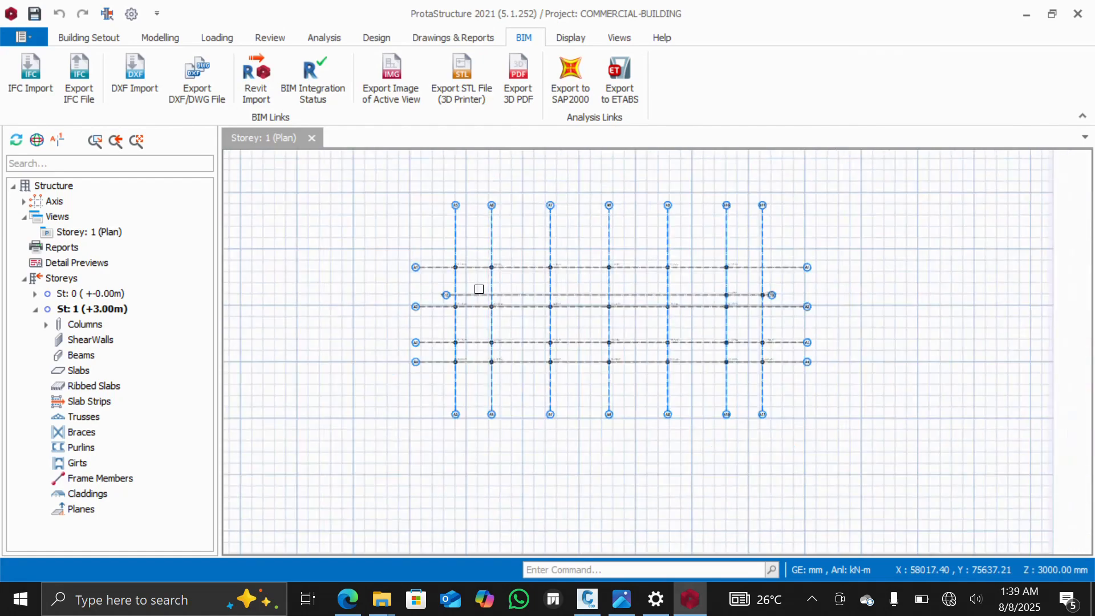
{"action": "scroll", "coordinate": [451, 263], "scroll_direction": "up", "scroll_amount": 6}
{"action": "scroll", "coordinate": [471, 262], "scroll_direction": "up", "scroll_amount": 3}
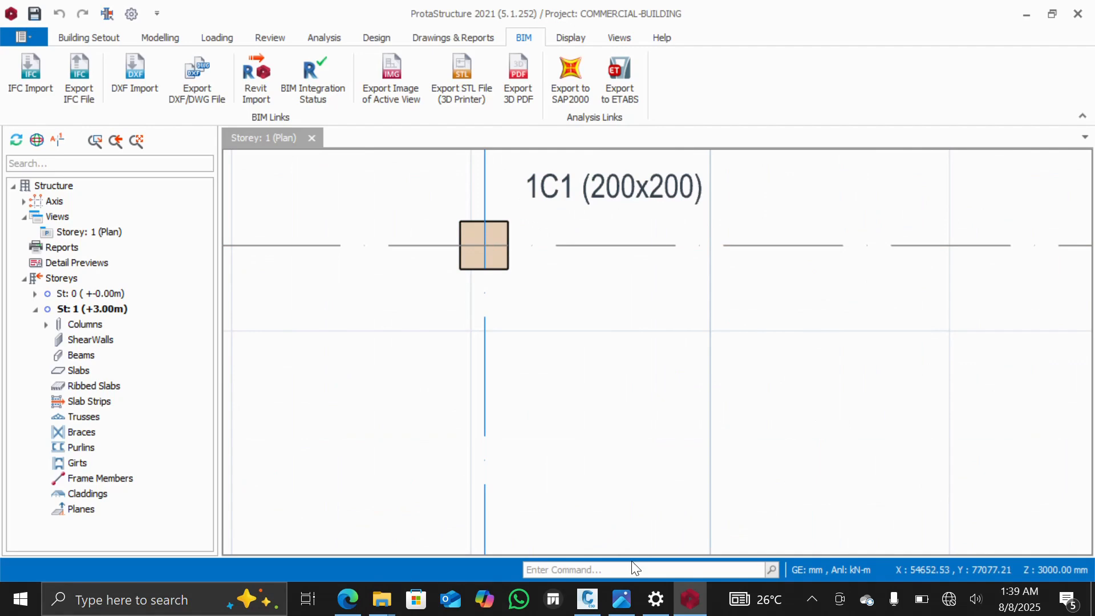
Switch to the structural frame drawing in Civil 3D and measure the width of a column along the building's upper wall
{"action": "mouse_move", "coordinate": [587, 599]}
{"action": "left_click", "coordinate": [587, 561]}
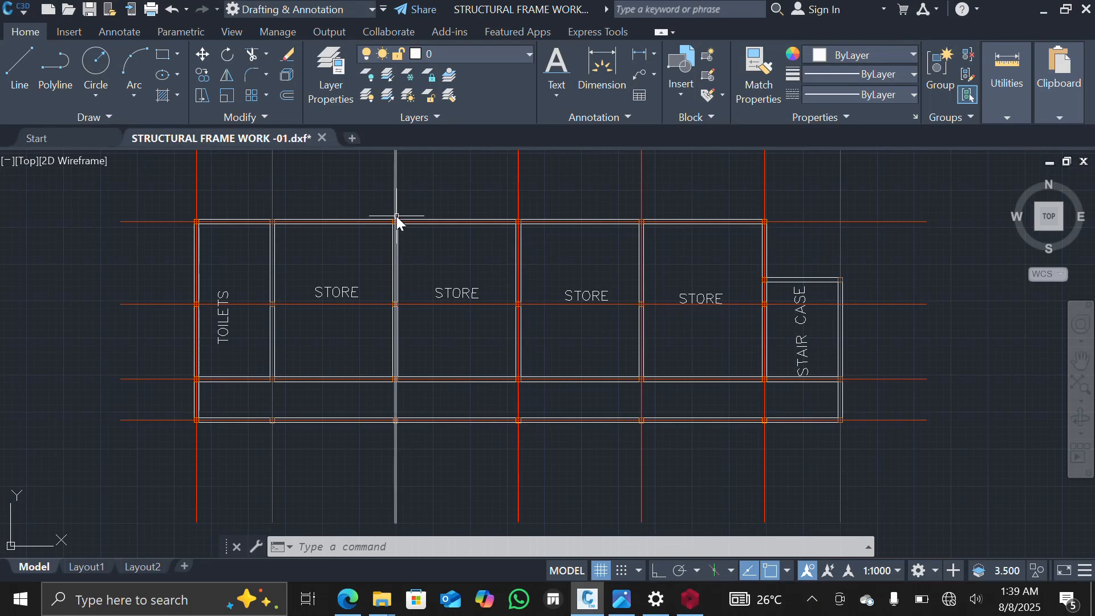
{"action": "scroll", "coordinate": [398, 211], "scroll_direction": "up", "scroll_amount": 5}
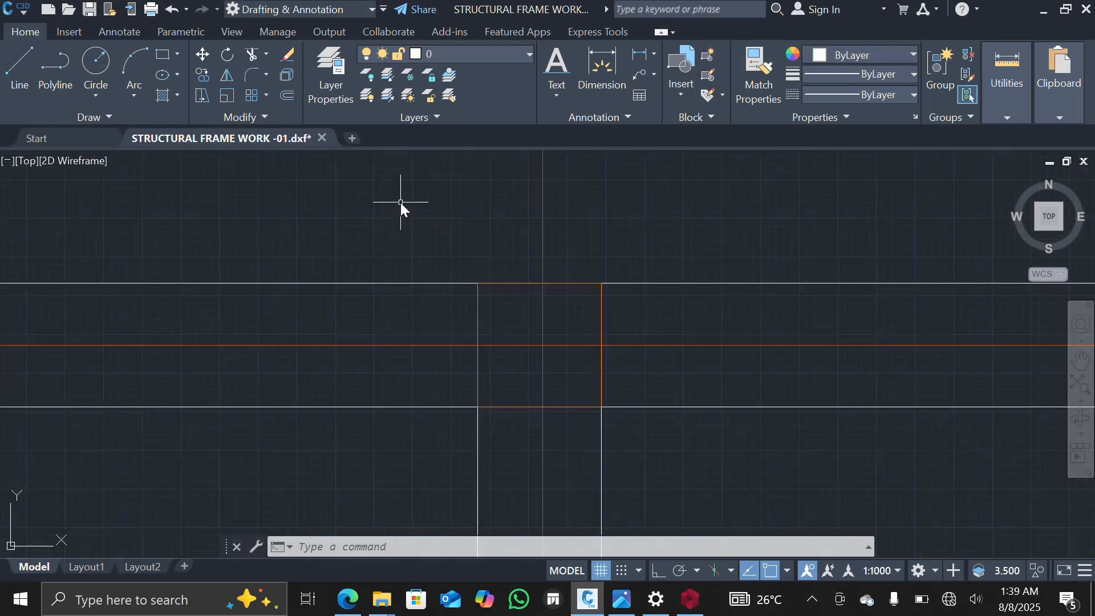
{"action": "scroll", "coordinate": [410, 211], "scroll_direction": "up", "scroll_amount": 2}
{"action": "scroll", "coordinate": [445, 234], "scroll_direction": "down", "scroll_amount": 2}
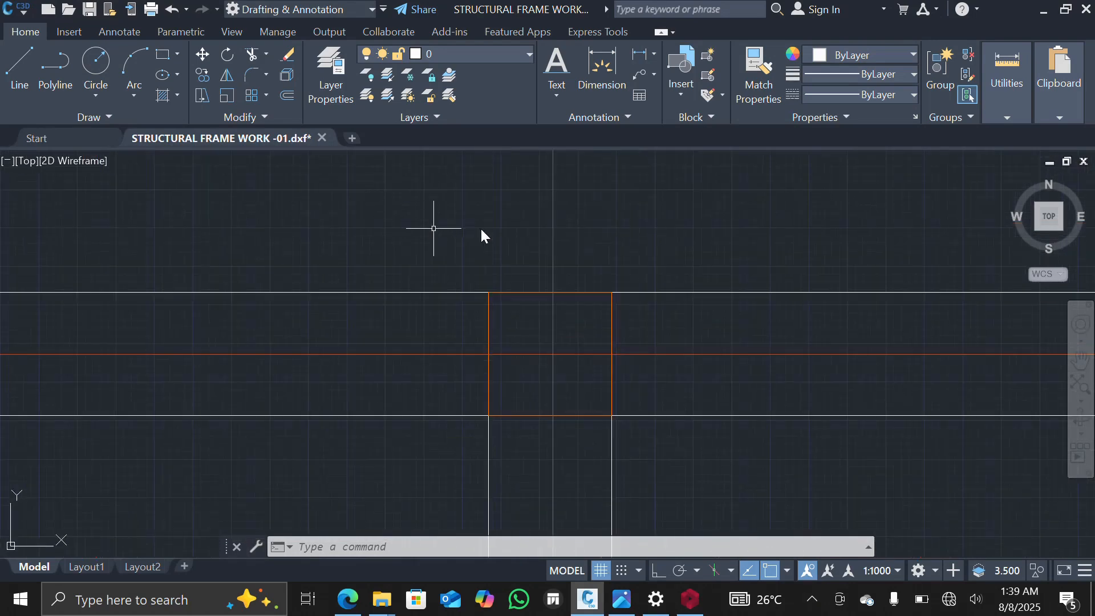
{"action": "left_click", "coordinate": [998, 91]}
{"action": "left_click", "coordinate": [985, 141]}
{"action": "left_click", "coordinate": [980, 174]}
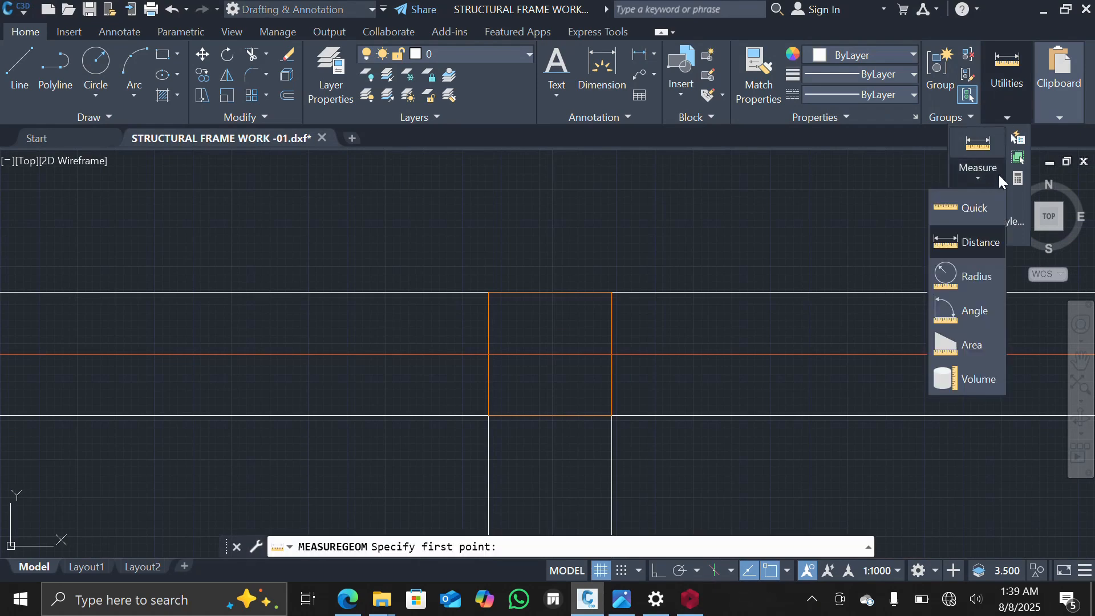
{"action": "left_click", "coordinate": [976, 242]}
{"action": "scroll", "coordinate": [446, 328], "scroll_direction": "up", "scroll_amount": 2}
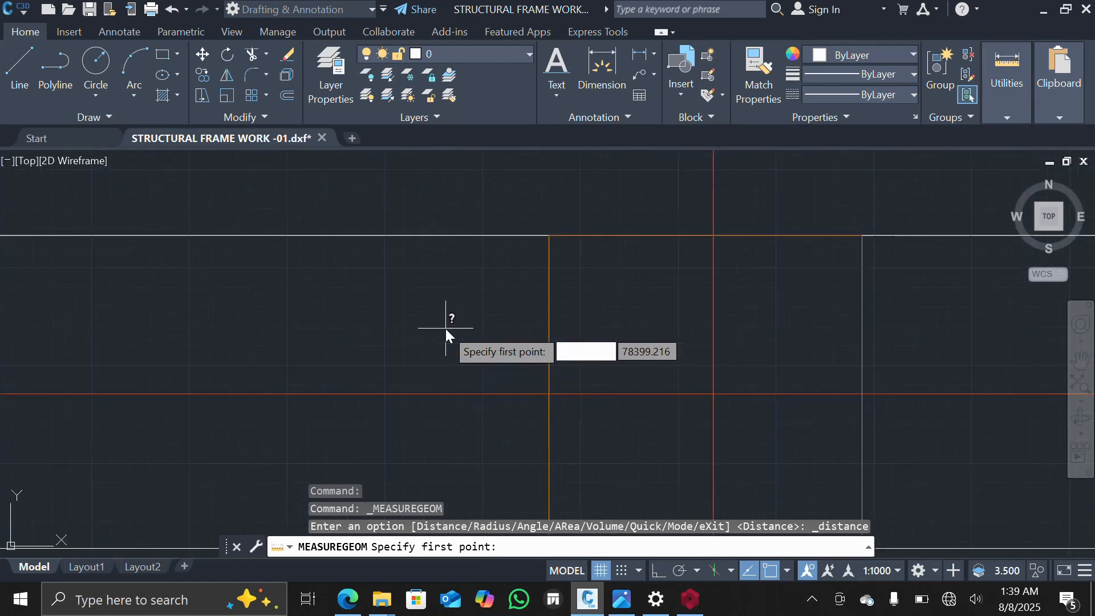
{"action": "left_click", "coordinate": [549, 237]}
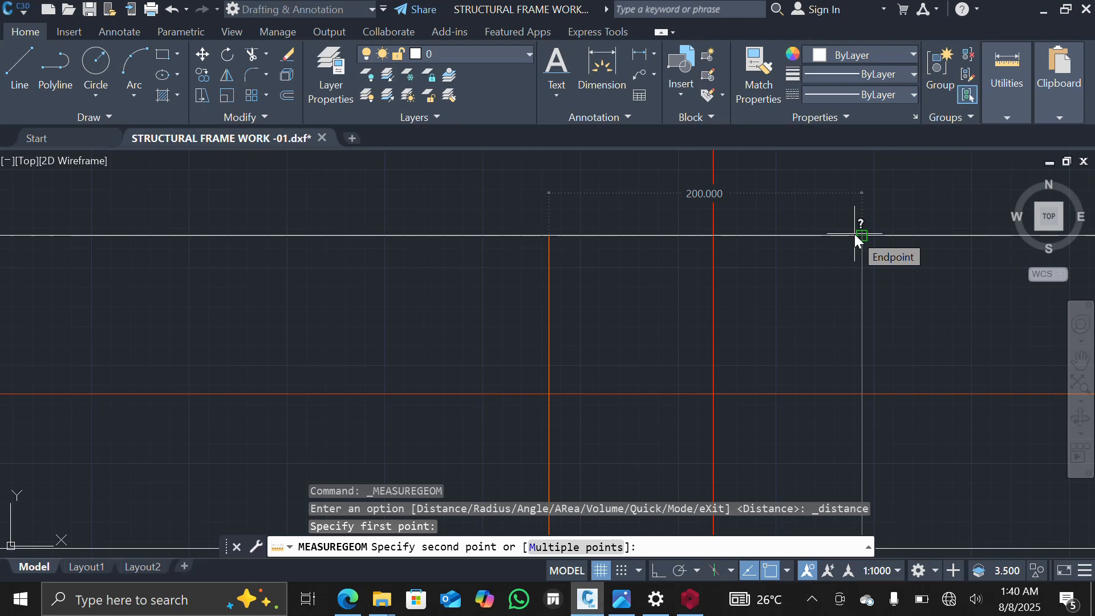
{"action": "key", "text": "Escape"}
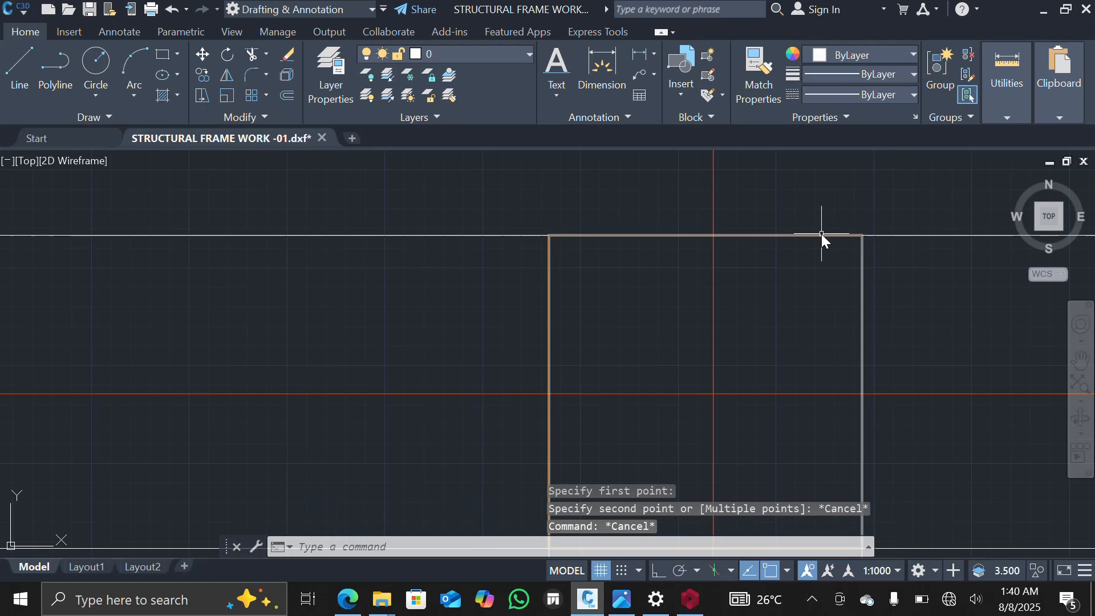
Look over the frame drawing's columns, then switch back to ProtaStructure and check the size label of column 1C1
{"action": "scroll", "coordinate": [821, 234], "scroll_direction": "up", "scroll_amount": 3}
{"action": "scroll", "coordinate": [806, 237], "scroll_direction": "up", "scroll_amount": 2}
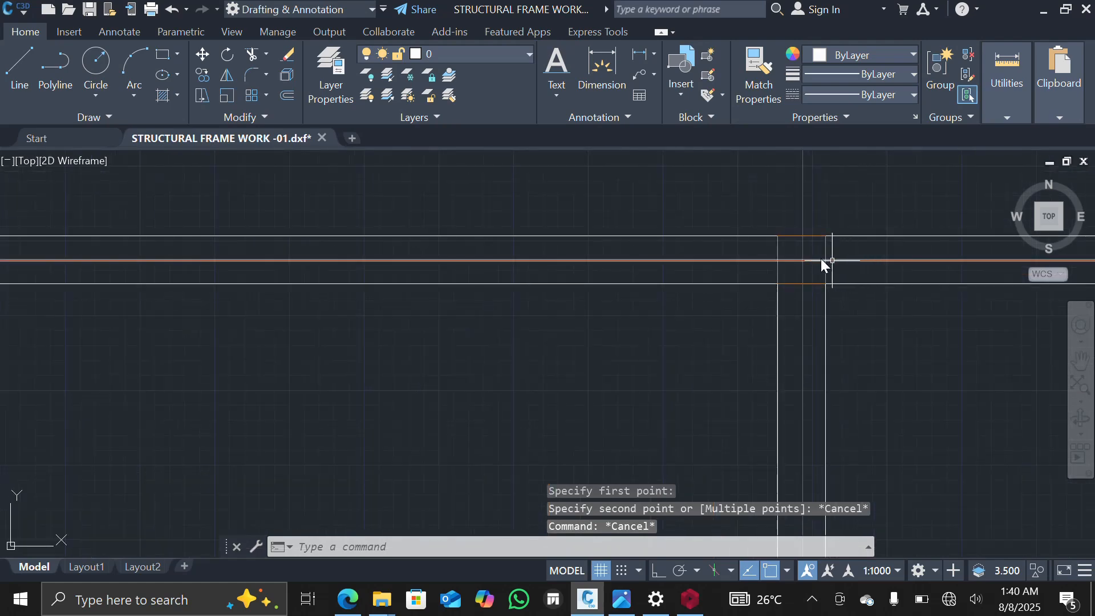
{"action": "scroll", "coordinate": [644, 352], "scroll_direction": "down", "scroll_amount": 6}
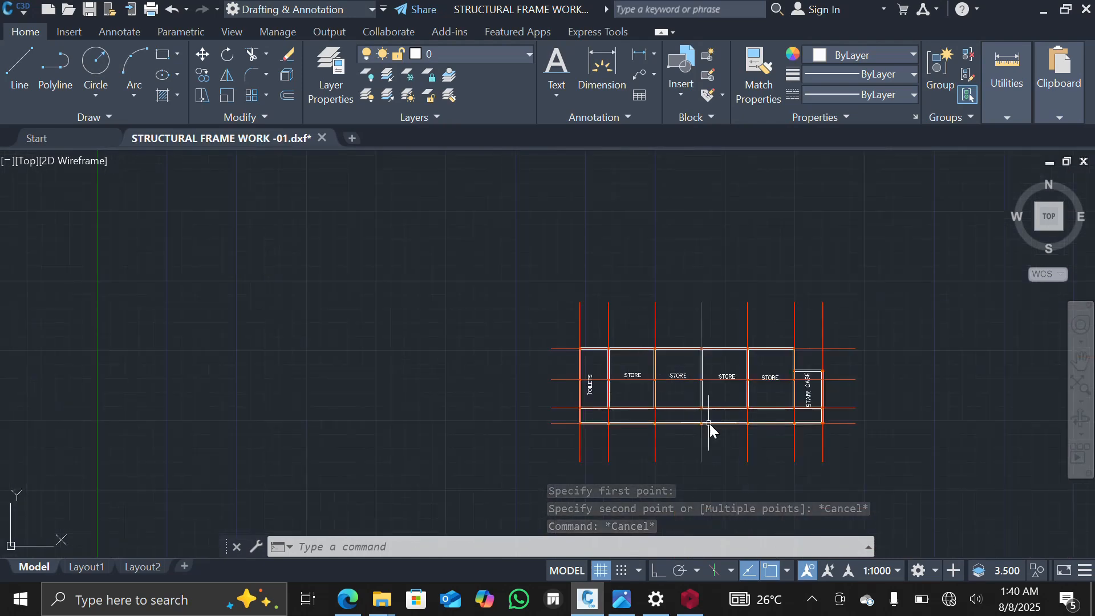
{"action": "scroll", "coordinate": [710, 427], "scroll_direction": "up", "scroll_amount": 5}
{"action": "mouse_move", "coordinate": [703, 613]}
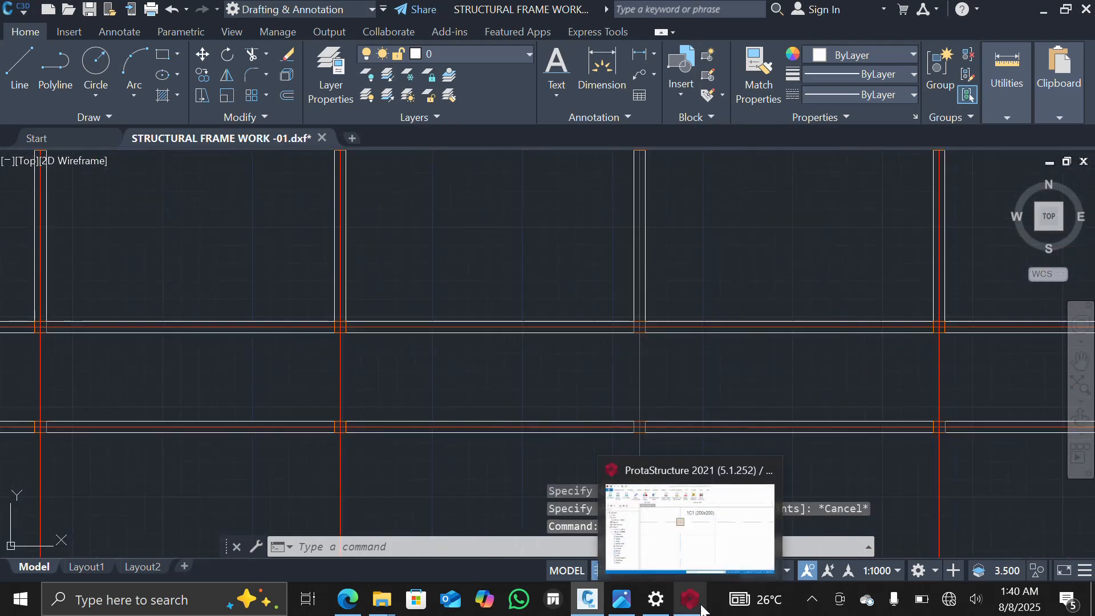
{"action": "left_click", "coordinate": [700, 560]}
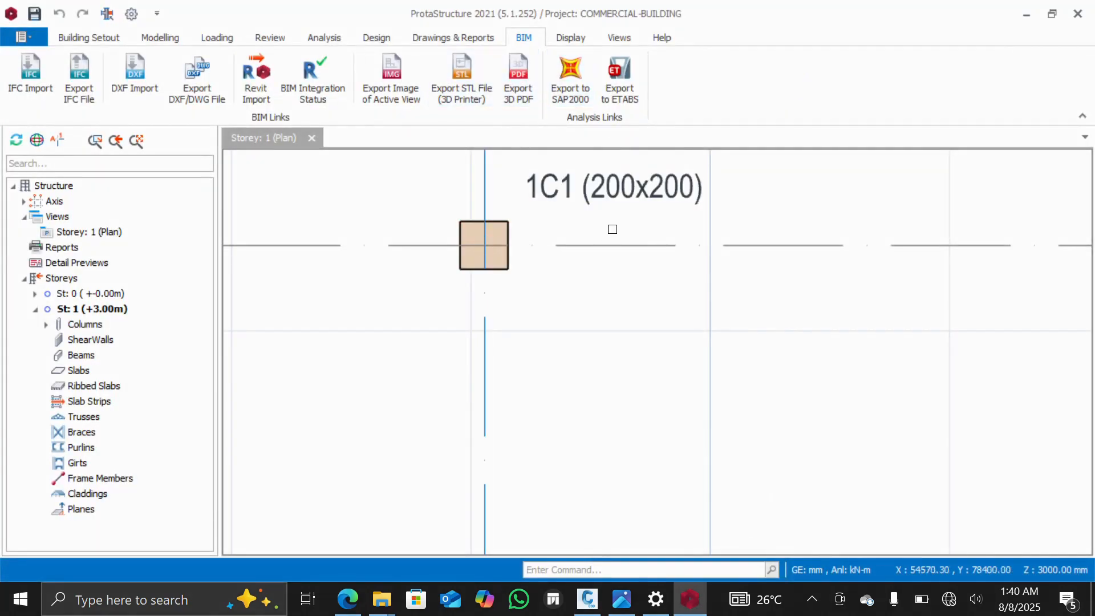
{"action": "left_click", "coordinate": [612, 199]}
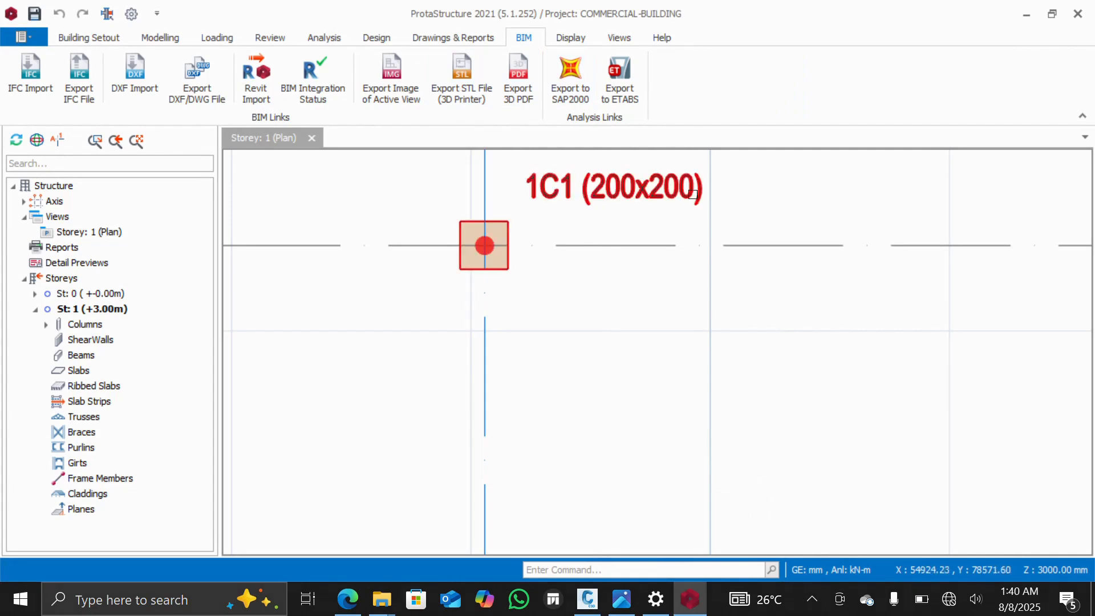
{"action": "key", "text": "Escape"}
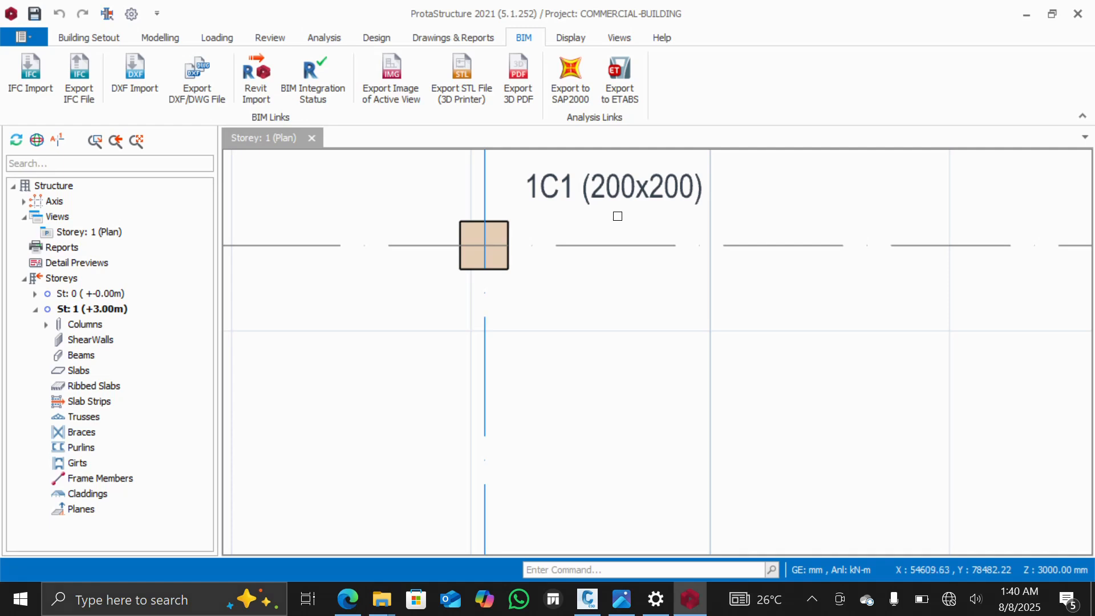
Examine the imported column and axis layout across the whole storey 1 plan
{"action": "scroll", "coordinate": [617, 216], "scroll_direction": "down", "scroll_amount": 3}
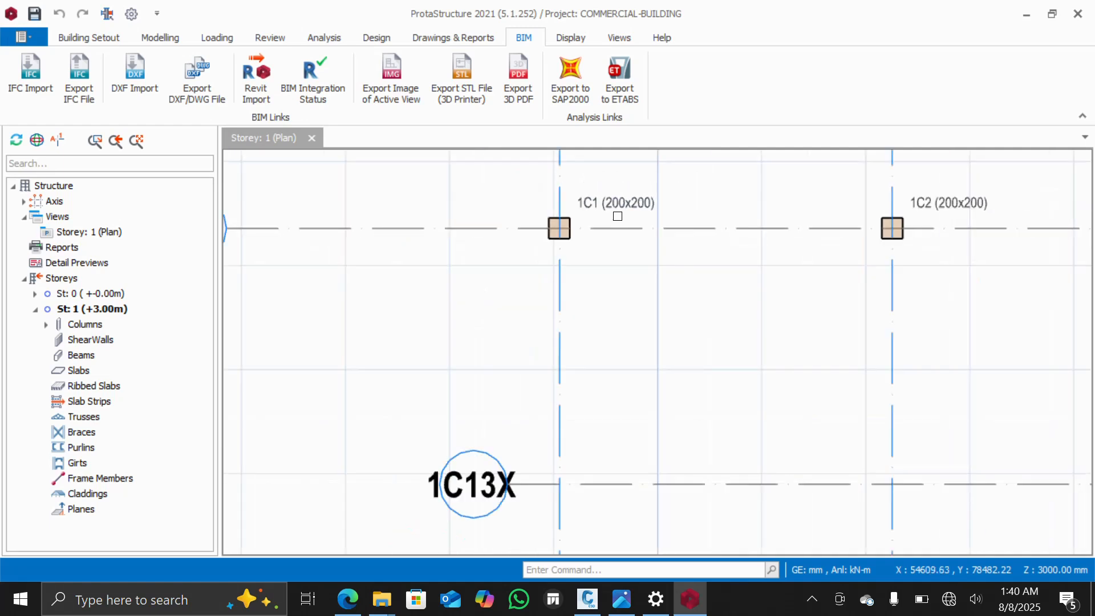
{"action": "scroll", "coordinate": [604, 218], "scroll_direction": "down", "scroll_amount": 2}
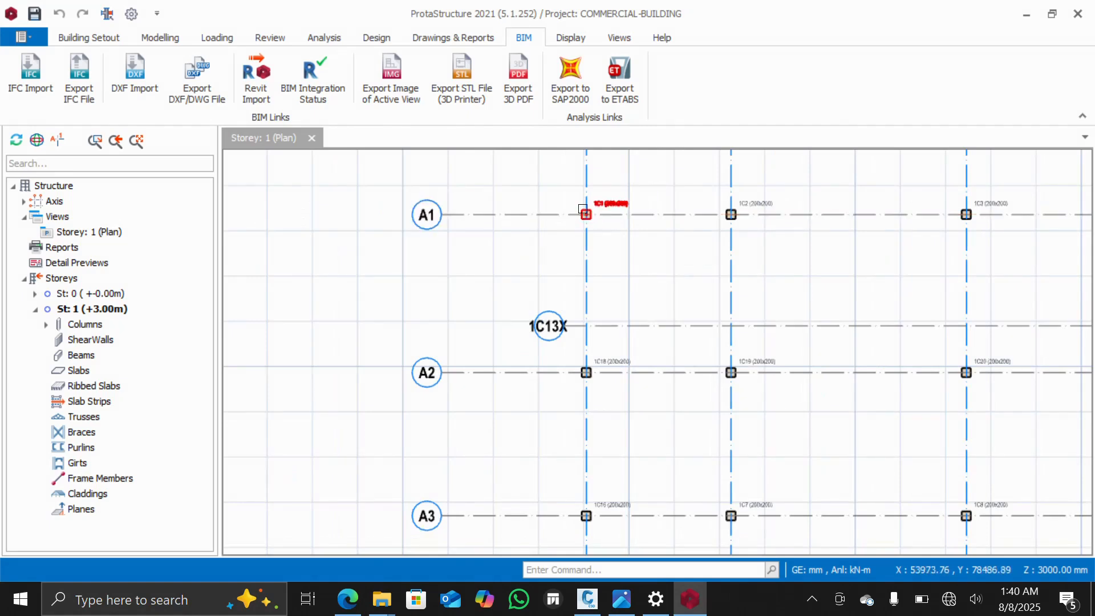
{"action": "scroll", "coordinate": [599, 219], "scroll_direction": "up", "scroll_amount": 4}
{"action": "scroll", "coordinate": [576, 217], "scroll_direction": "down", "scroll_amount": 5}
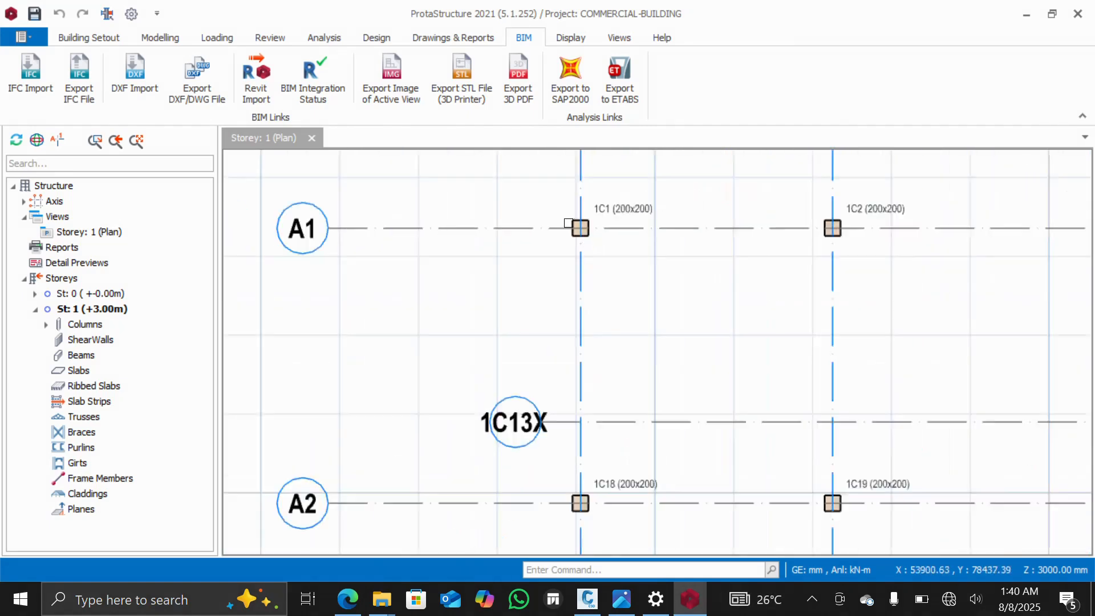
{"action": "scroll", "coordinate": [744, 244], "scroll_direction": "up", "scroll_amount": 2}
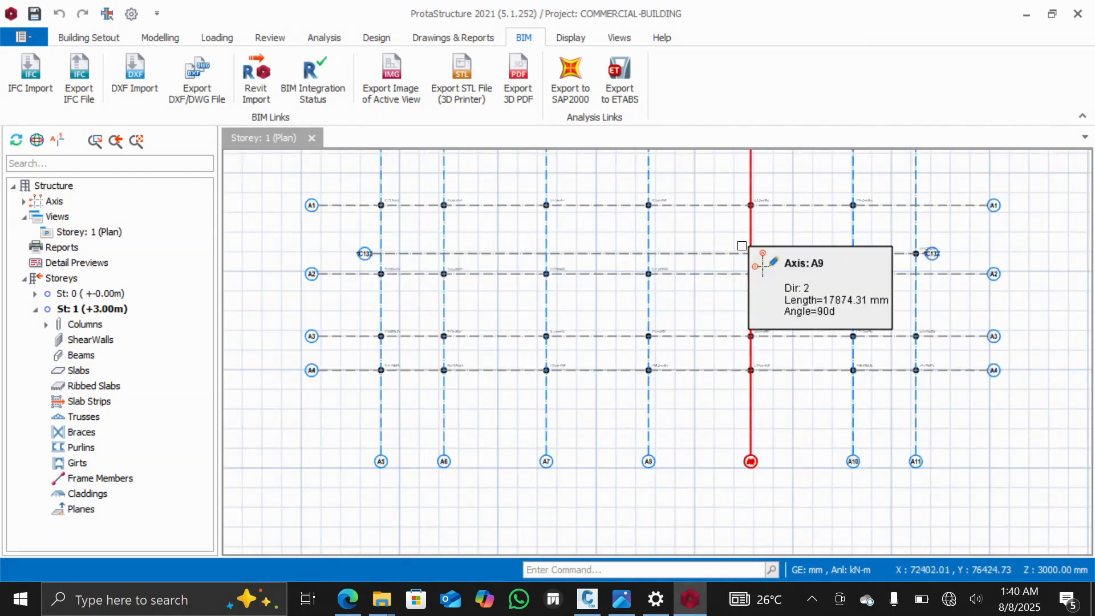
{"action": "scroll", "coordinate": [748, 276], "scroll_direction": "down", "scroll_amount": 2}
{"action": "scroll", "coordinate": [723, 251], "scroll_direction": "up", "scroll_amount": 3}
{"action": "scroll", "coordinate": [764, 239], "scroll_direction": "down", "scroll_amount": 3}
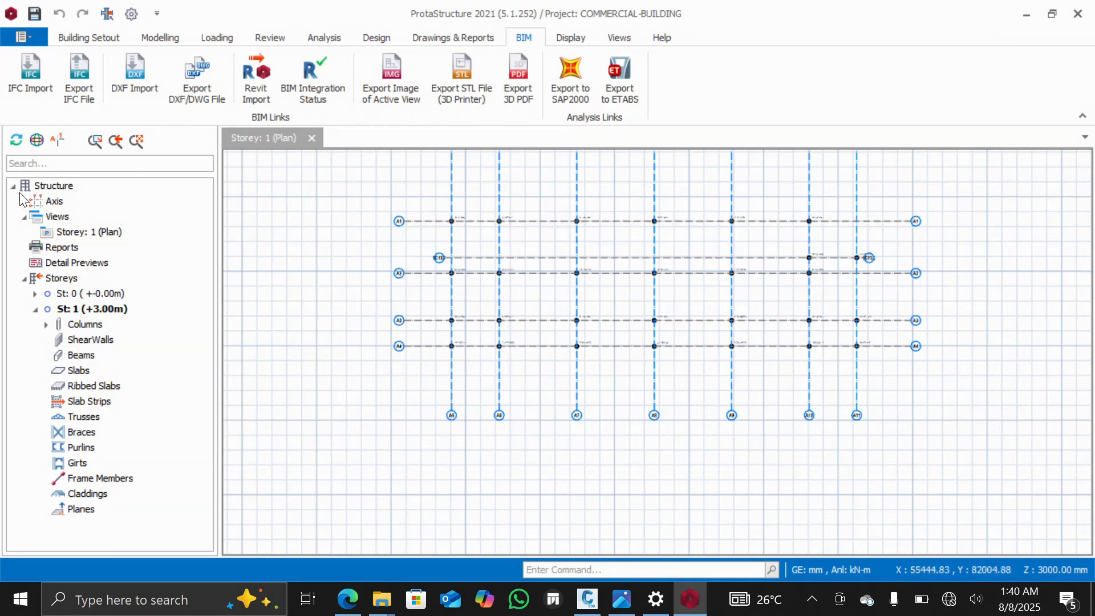
Open a 3D physical model view, make storey 0 the active storey and inspect the columns from another angle
{"action": "left_click", "coordinate": [64, 219]}
{"action": "right_click", "coordinate": [64, 220]}
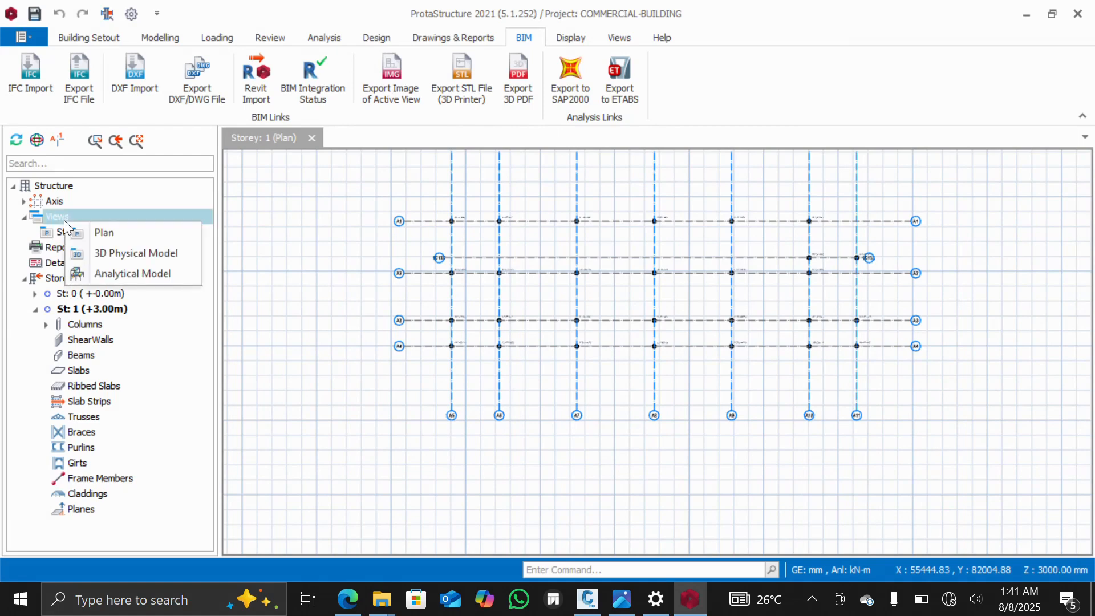
{"action": "left_click", "coordinate": [121, 253]}
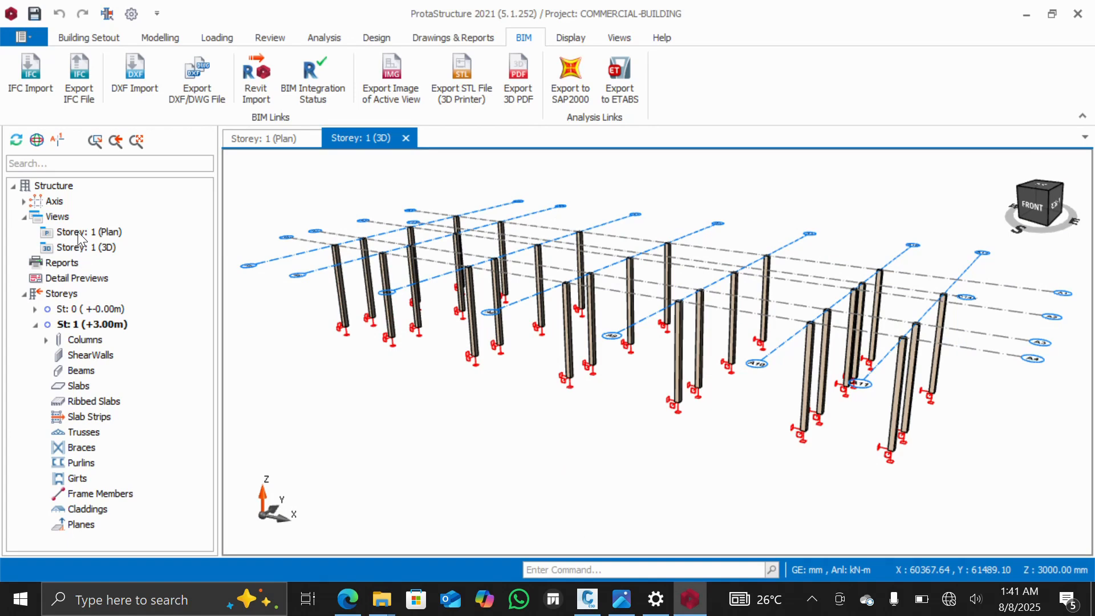
{"action": "double_click", "coordinate": [67, 309]}
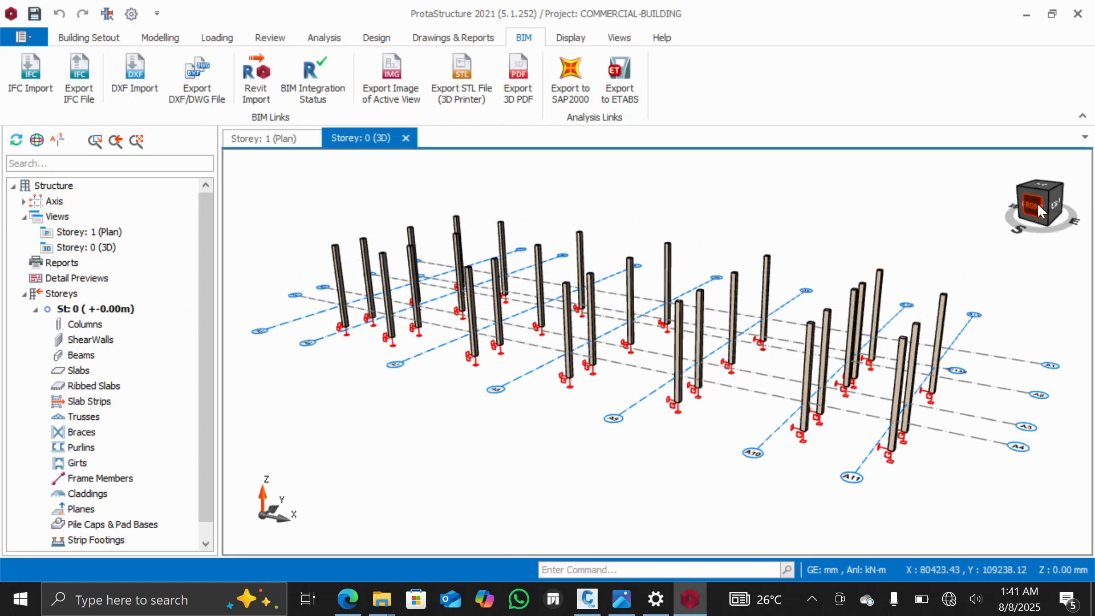
{"action": "mouse_move", "coordinate": [1038, 204]}
{"action": "left_mouse_down"}
{"action": "mouse_move", "coordinate": [946, 211]}
{"action": "mouse_move", "coordinate": [1058, 200]}
{"action": "left_mouse_up"}
{"action": "left_click_drag", "start_coordinate": [1063, 208], "coordinate": [1026, 211]}
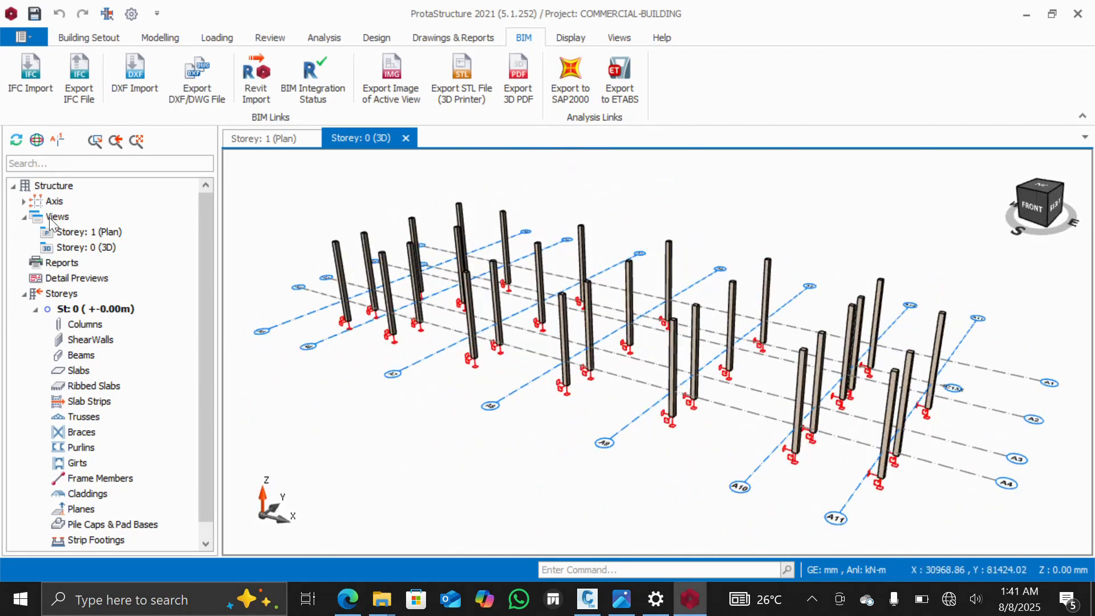
Return to the storey 1 plan and look over its axes and columns
{"action": "double_click", "coordinate": [98, 234]}
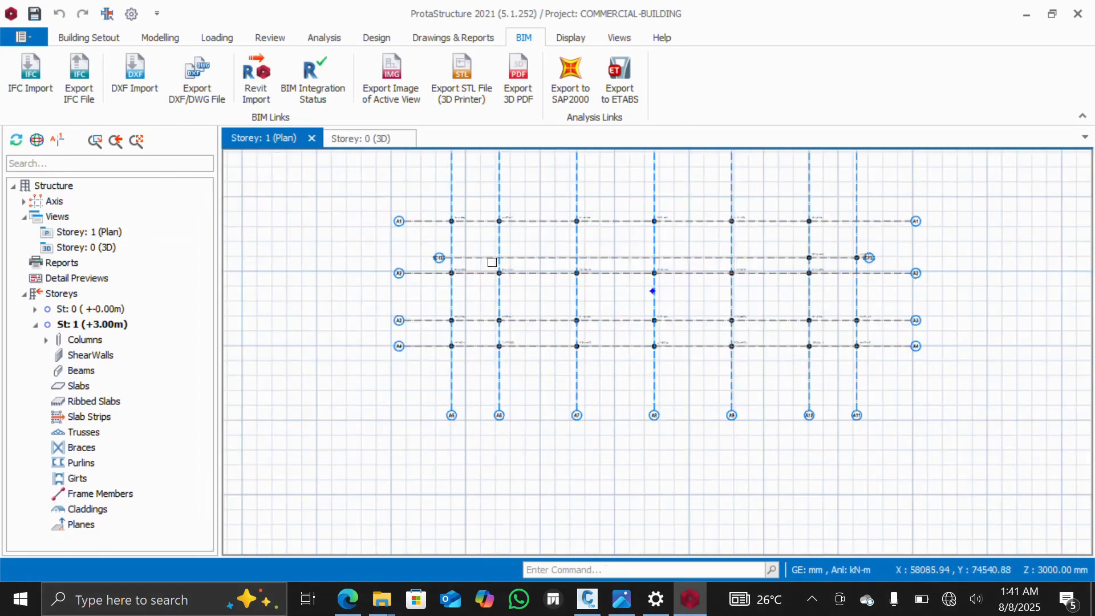
{"action": "scroll", "coordinate": [501, 245], "scroll_direction": "up", "scroll_amount": 3}
{"action": "scroll", "coordinate": [515, 229], "scroll_direction": "down", "scroll_amount": 3}
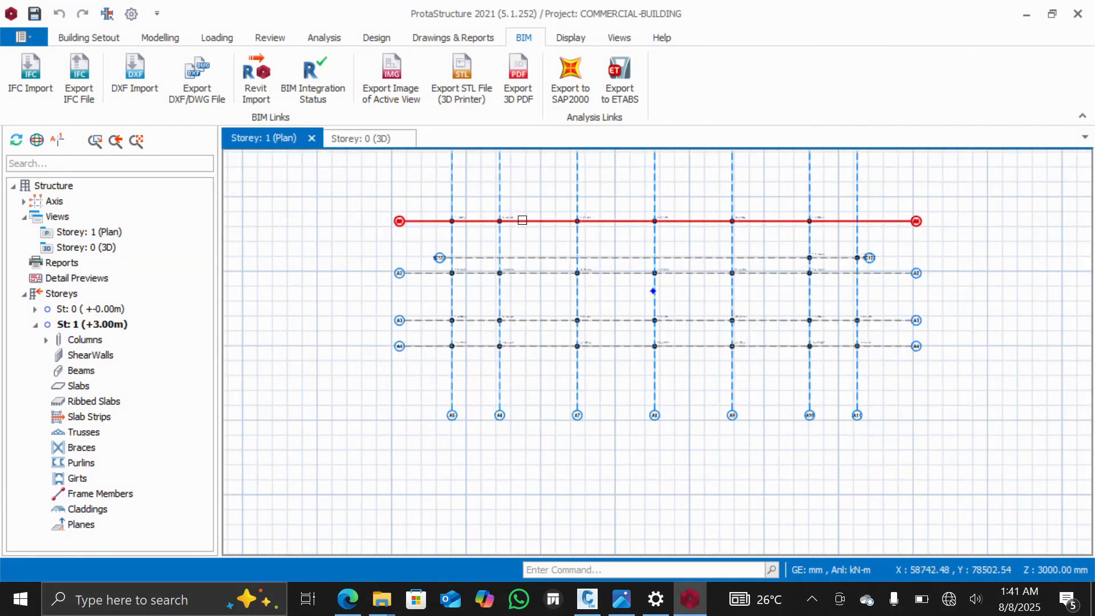
{"action": "scroll", "coordinate": [523, 214], "scroll_direction": "up", "scroll_amount": 2}
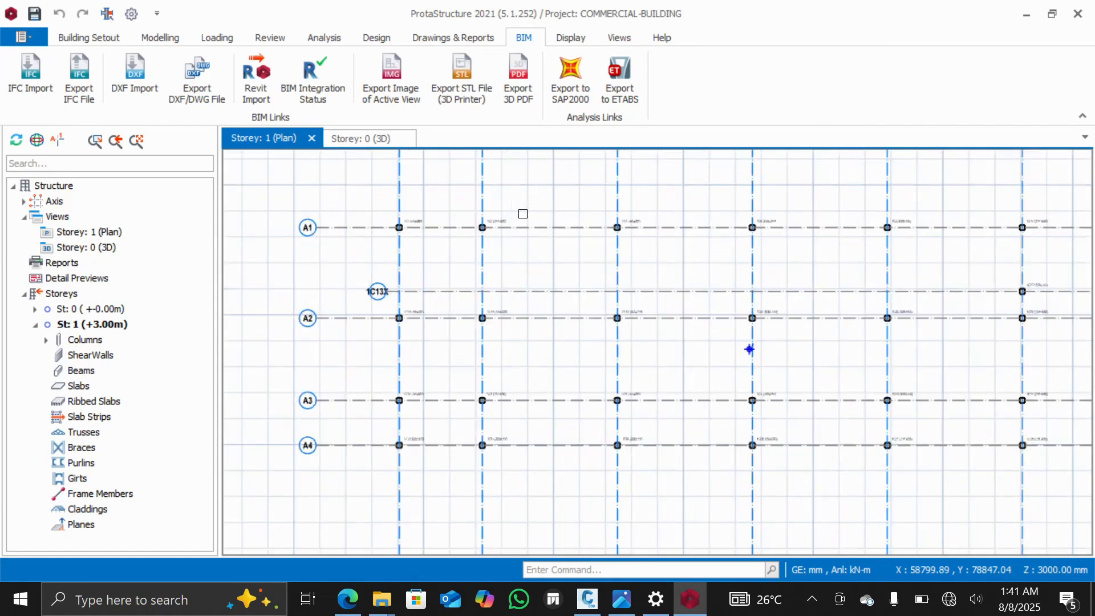
{"action": "scroll", "coordinate": [525, 214], "scroll_direction": "down", "scroll_amount": 2}
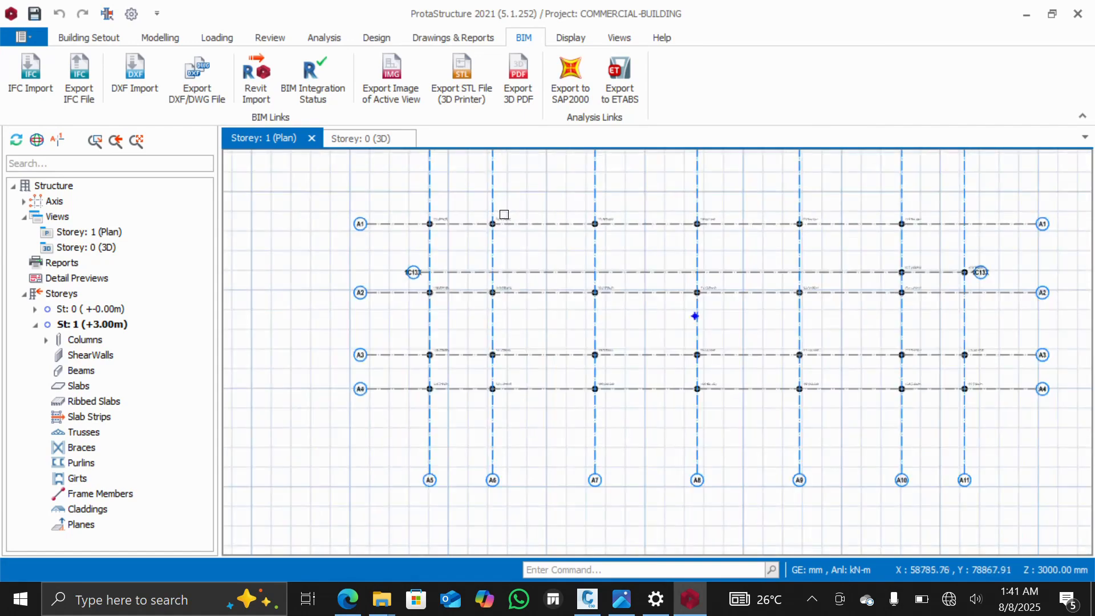
Start the Beam command and set the section to 200 mm wide and 450 mm deep
{"action": "left_click", "coordinate": [160, 37]}
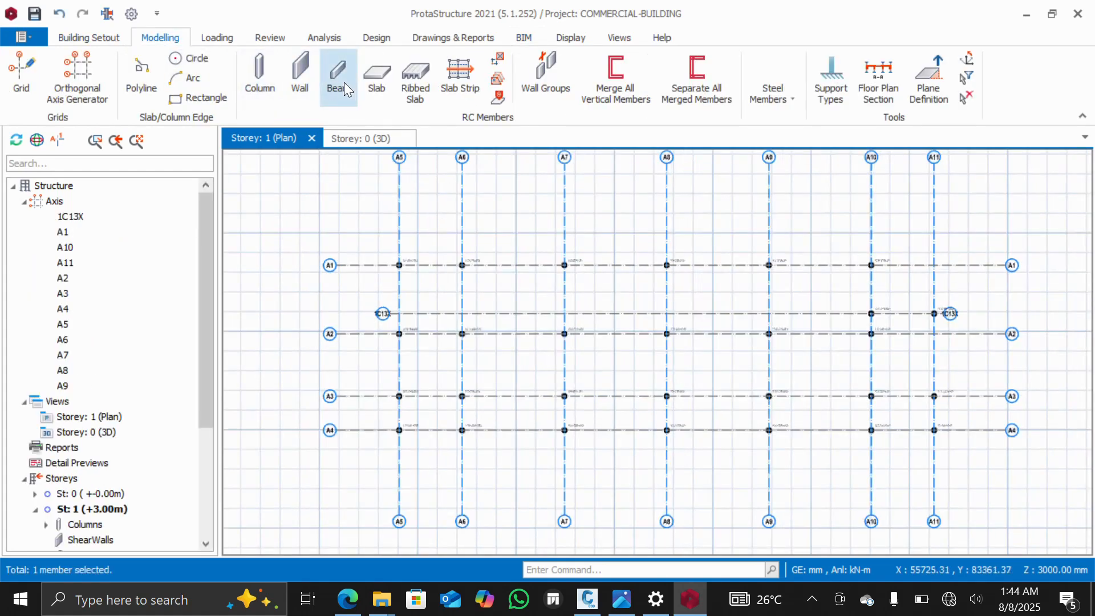
{"action": "left_click", "coordinate": [337, 77]}
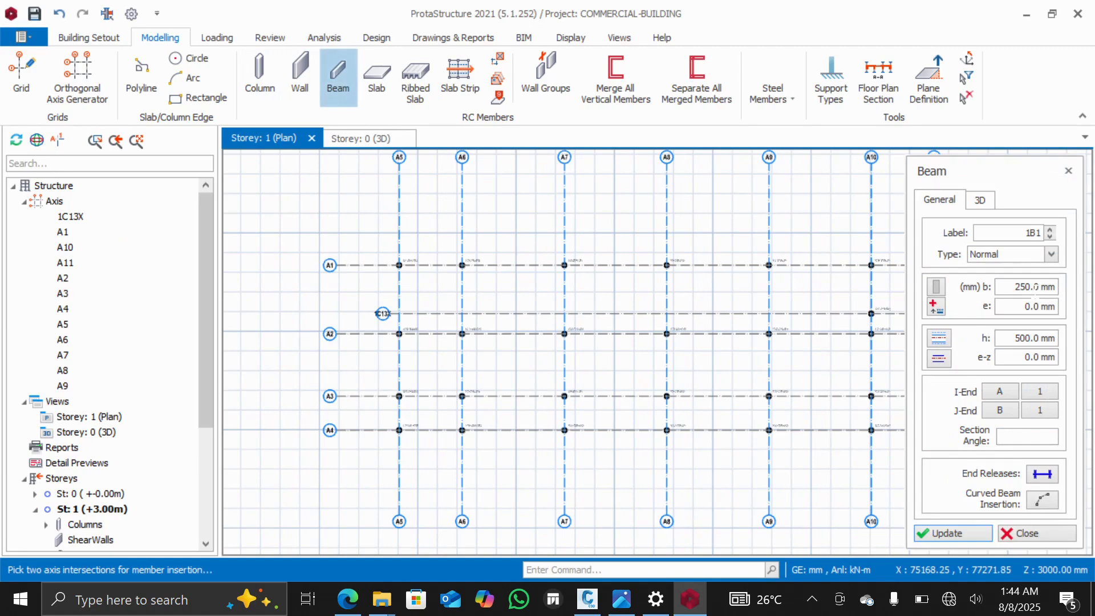
{"action": "double_click", "coordinate": [1034, 287]}
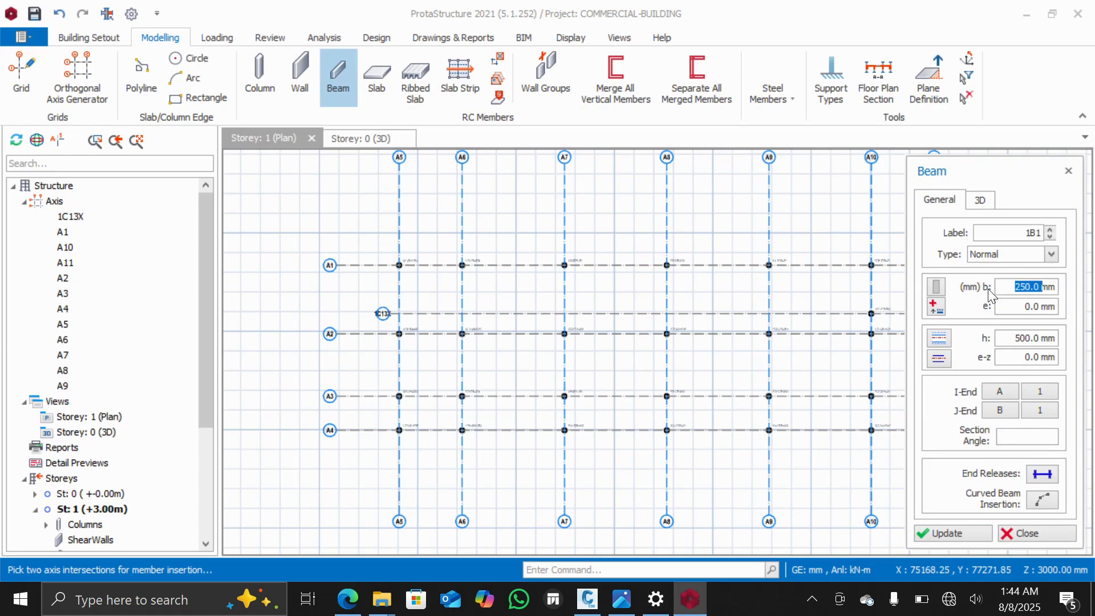
{"action": "type", "text": "200.0"}
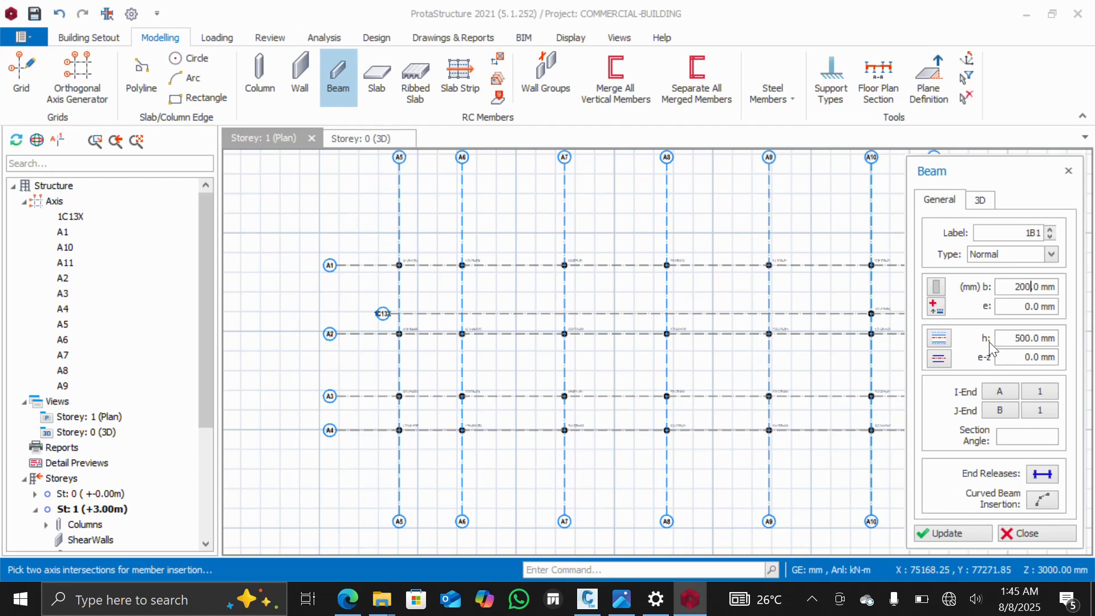
{"action": "double_click", "coordinate": [1030, 338]}
{"action": "type", "text": "45.0"}
{"action": "left_click", "coordinate": [1012, 342]}
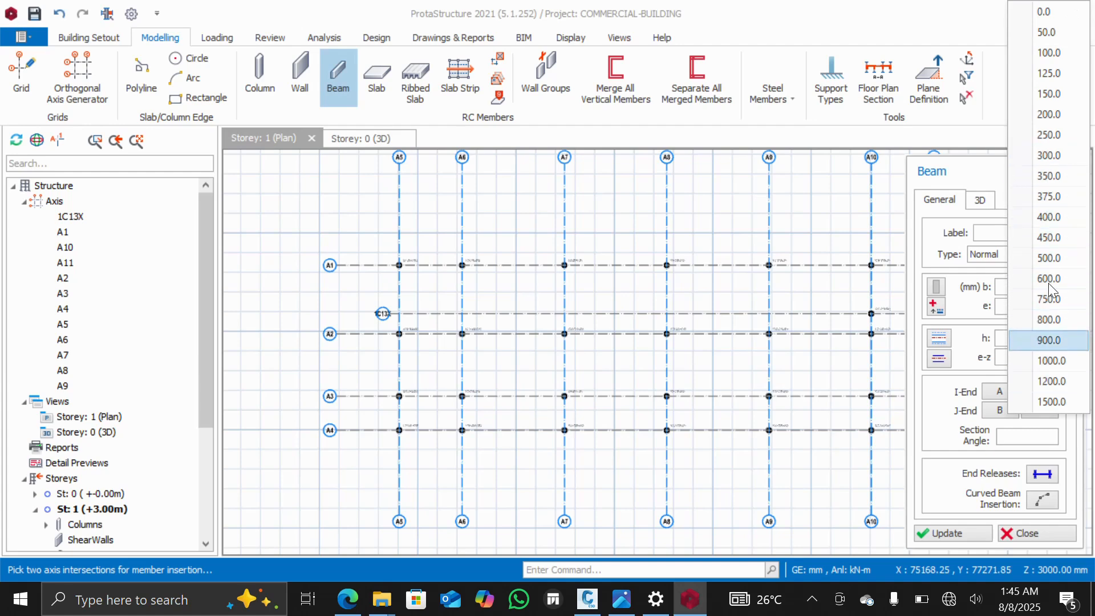
{"action": "left_click", "coordinate": [1048, 237]}
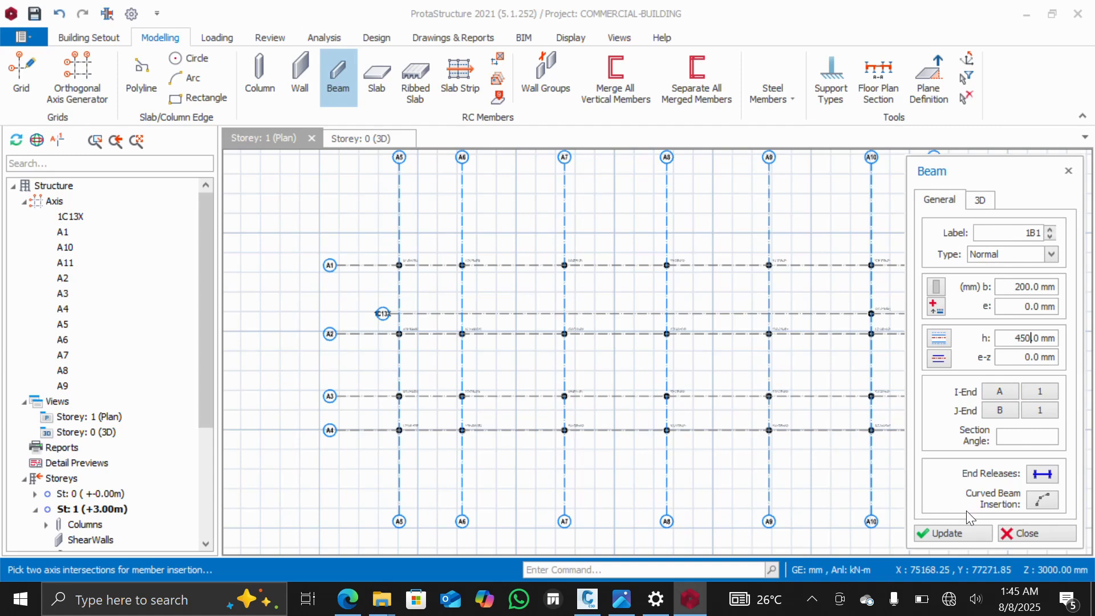
{"action": "left_click", "coordinate": [962, 532]}
Insert a run of 200x450 mm beams along axis A1 from axis A5 to axis A10
{"action": "scroll", "coordinate": [637, 266], "scroll_direction": "down", "scroll_amount": 1}
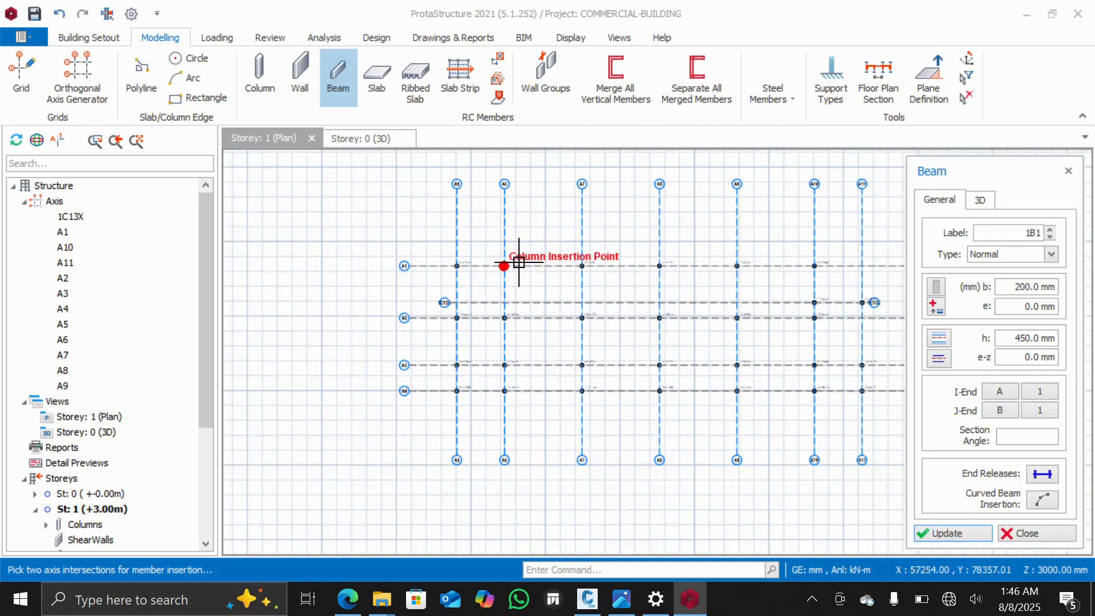
{"action": "scroll", "coordinate": [438, 265], "scroll_direction": "up", "scroll_amount": 3}
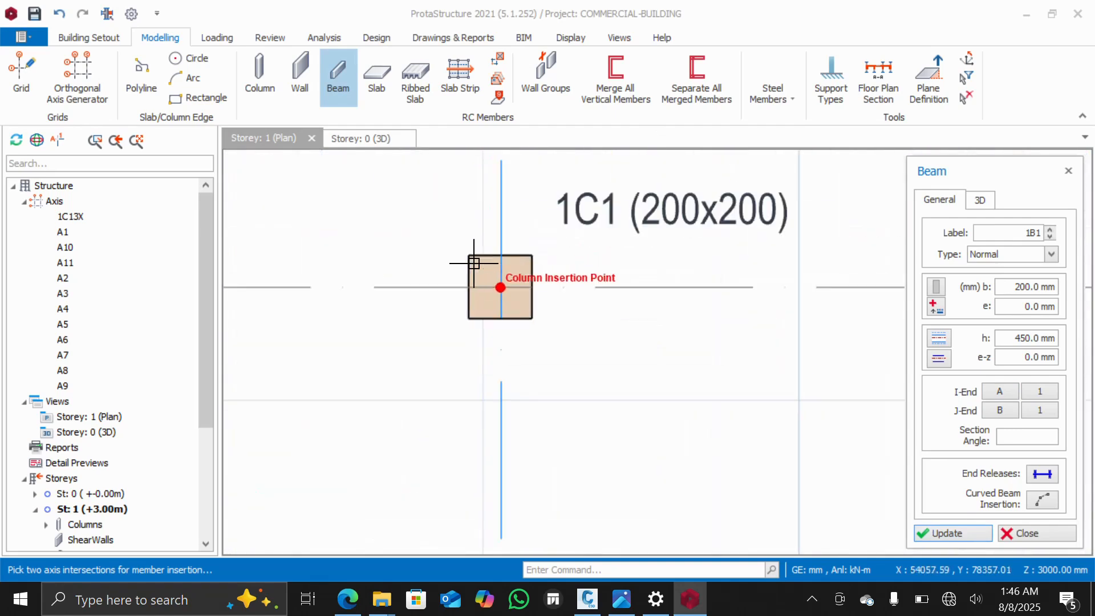
{"action": "scroll", "coordinate": [489, 261], "scroll_direction": "down", "scroll_amount": 4}
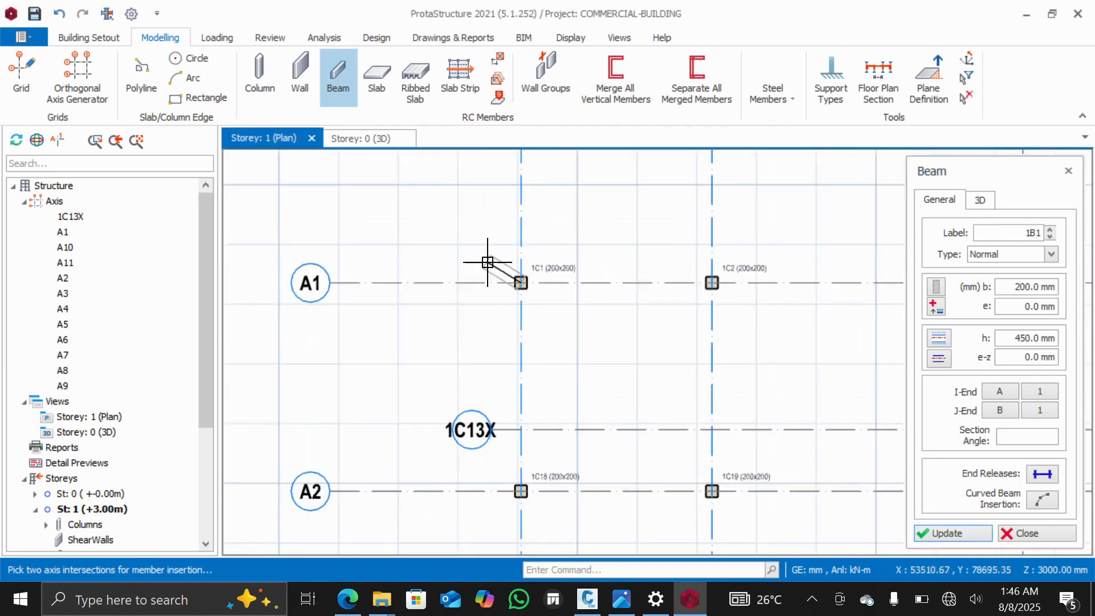
{"action": "scroll", "coordinate": [708, 269], "scroll_direction": "up", "scroll_amount": 3}
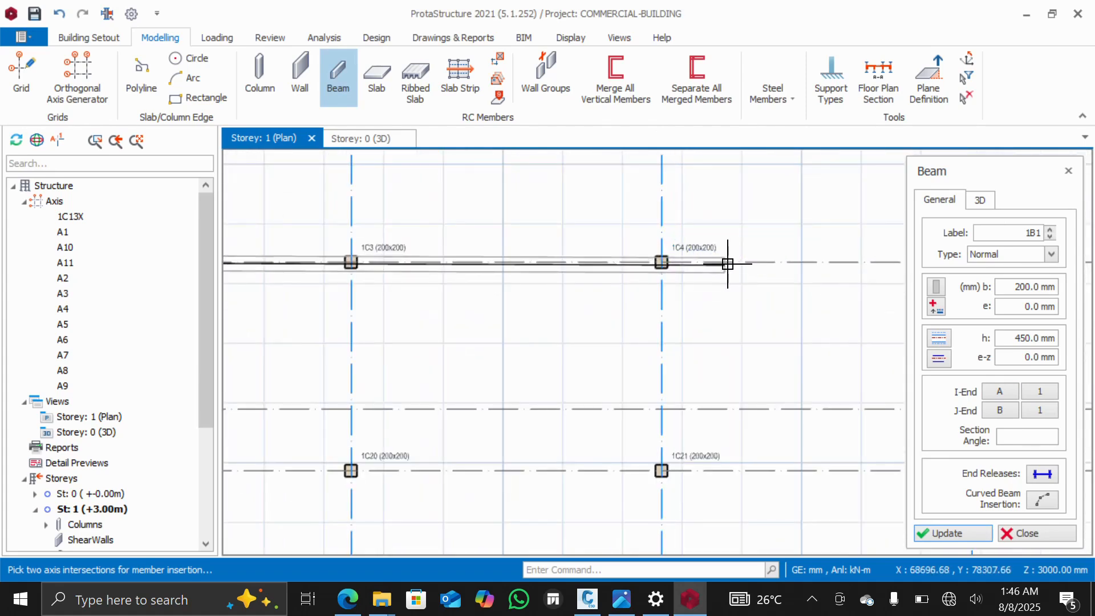
{"action": "scroll", "coordinate": [730, 261], "scroll_direction": "down", "scroll_amount": 5}
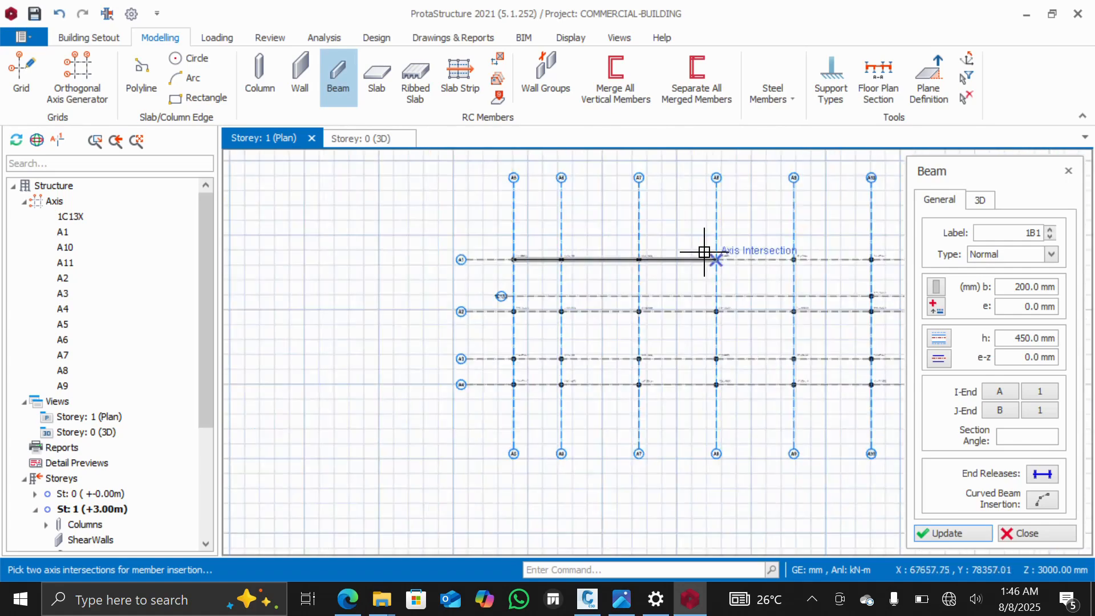
{"action": "scroll", "coordinate": [757, 240], "scroll_direction": "up", "scroll_amount": 5}
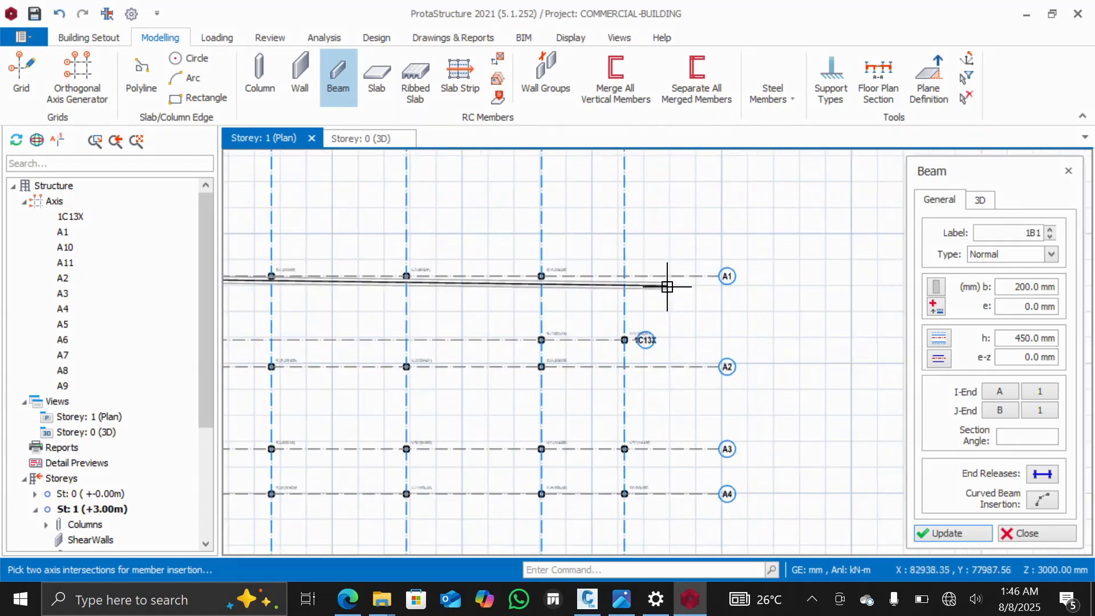
{"action": "scroll", "coordinate": [592, 280], "scroll_direction": "up", "scroll_amount": 1}
{"action": "scroll", "coordinate": [592, 279], "scroll_direction": "down", "scroll_amount": 2}
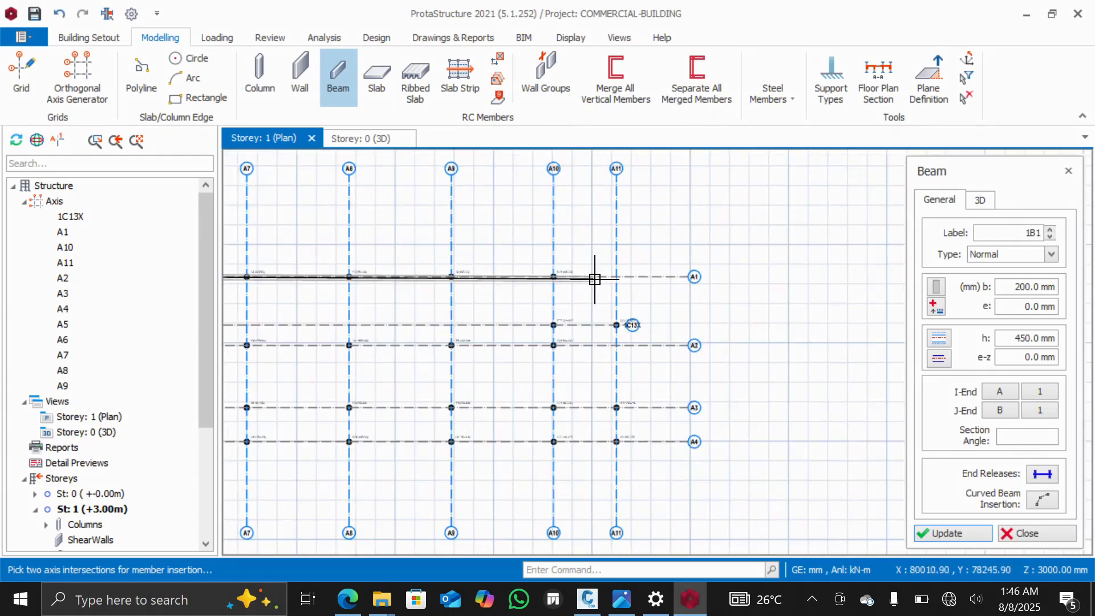
{"action": "scroll", "coordinate": [595, 279], "scroll_direction": "up", "scroll_amount": 1}
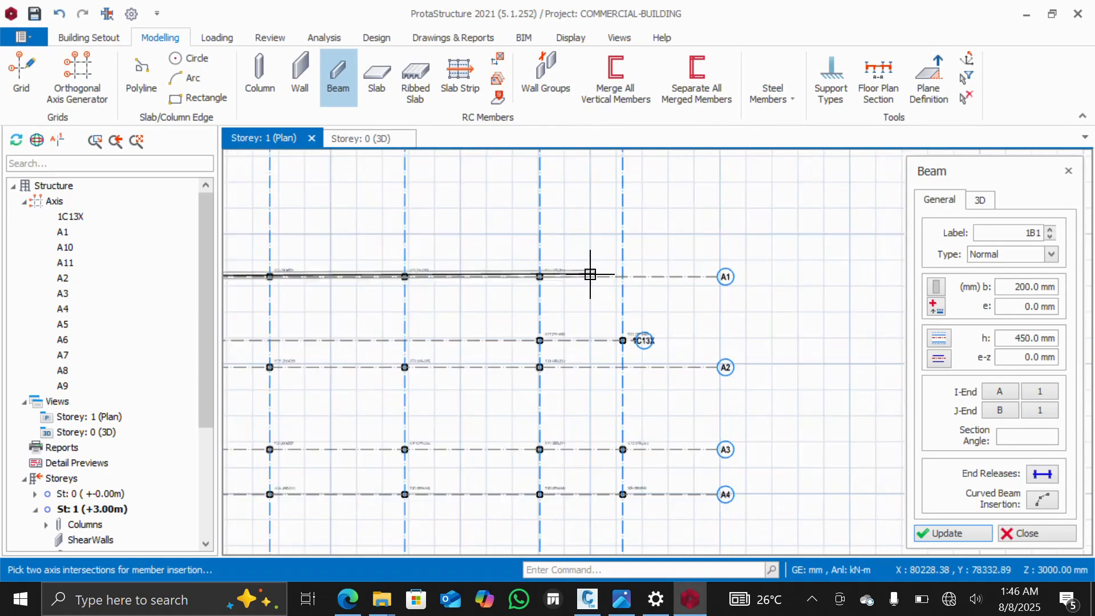
{"action": "scroll", "coordinate": [545, 279], "scroll_direction": "up", "scroll_amount": 4}
{"action": "scroll", "coordinate": [547, 280], "scroll_direction": "down", "scroll_amount": 1}
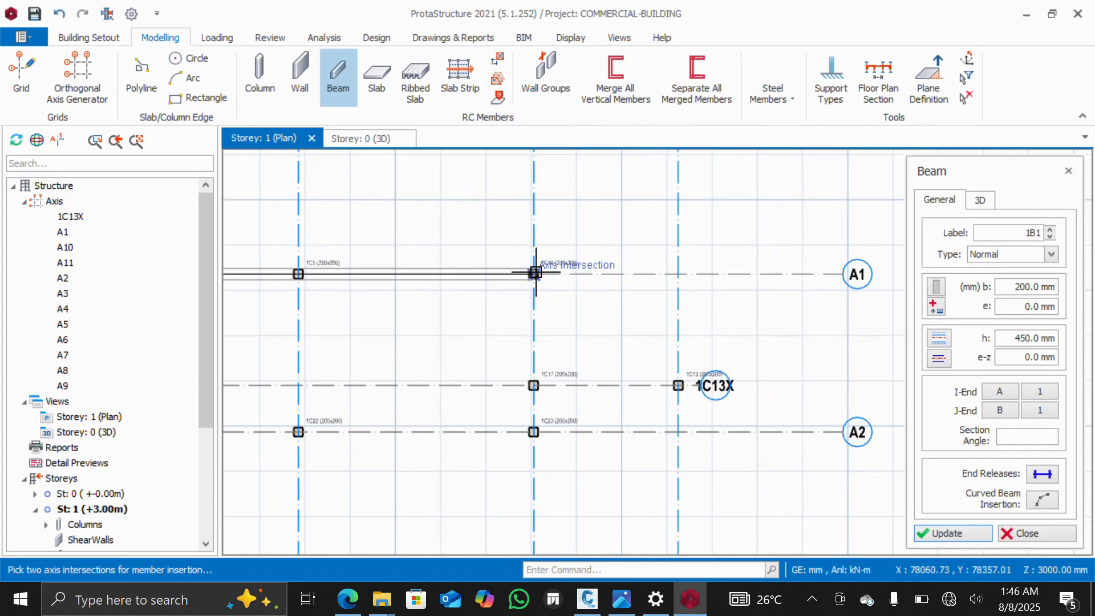
{"action": "left_click", "coordinate": [536, 274]}
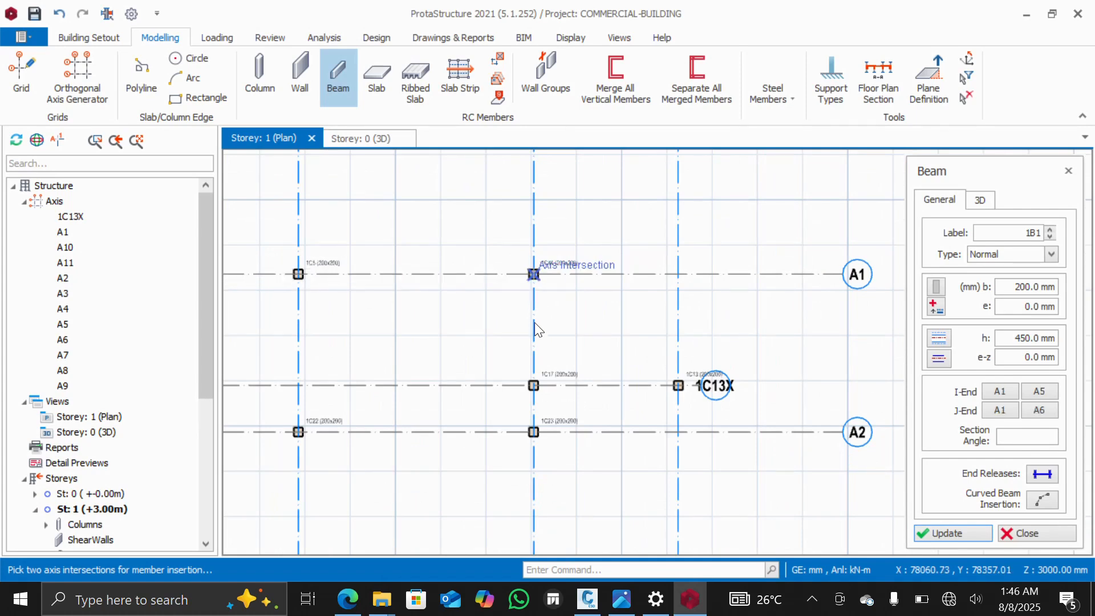
Continue the perimeter beams along axis A10 from A1 to axis 1C13X, and along 1C13X to axis A11
{"action": "scroll", "coordinate": [532, 382], "scroll_direction": "up", "scroll_amount": 2}
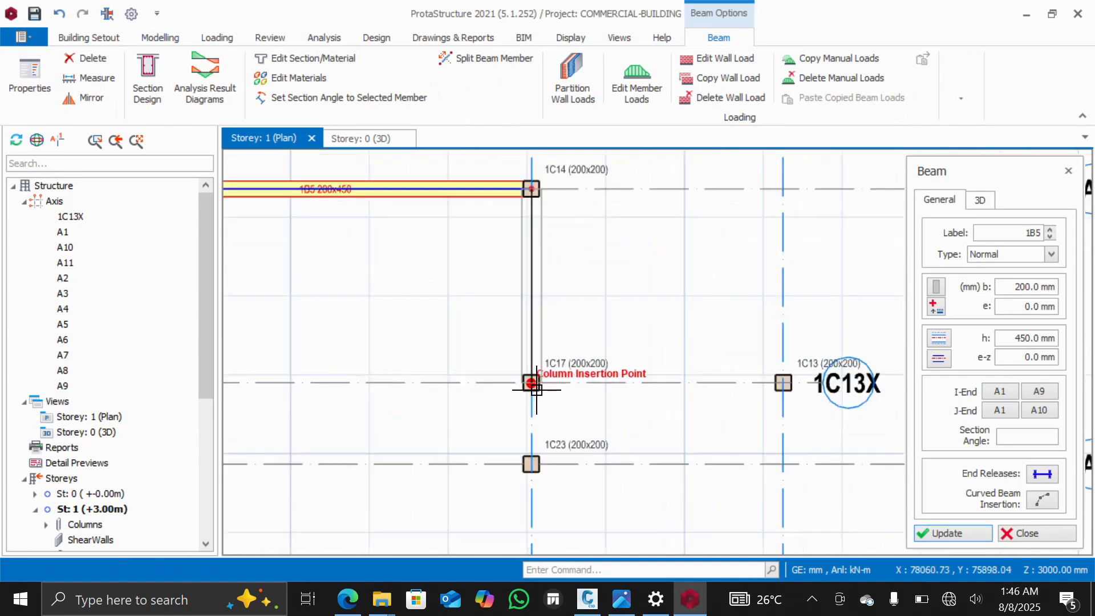
{"action": "left_click", "coordinate": [527, 382]}
{"action": "scroll", "coordinate": [528, 382], "scroll_direction": "down", "scroll_amount": 2}
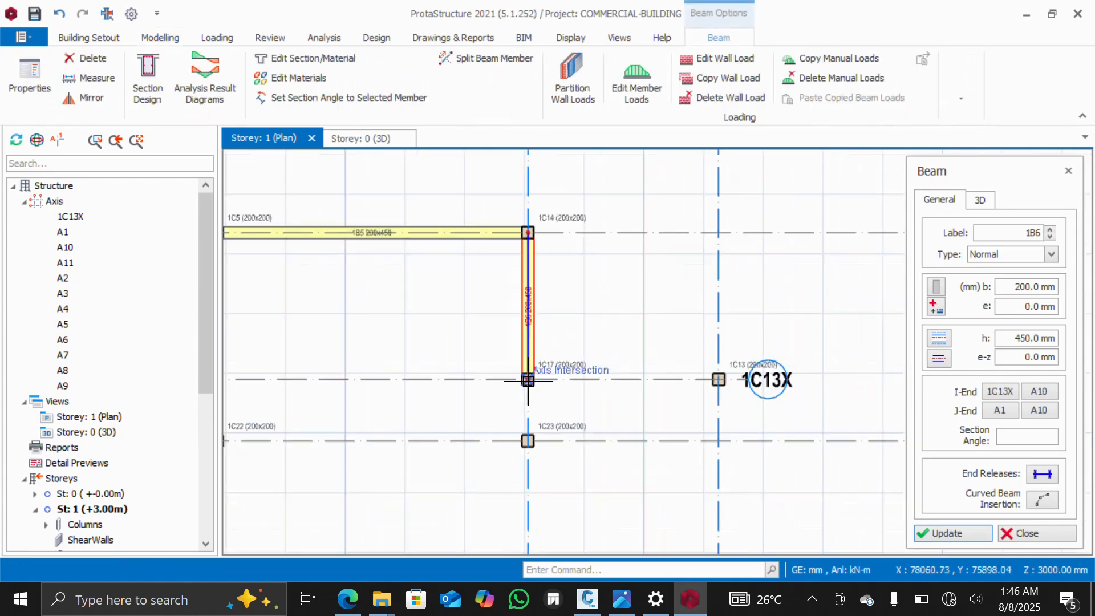
{"action": "left_click", "coordinate": [718, 378]}
Continue the perimeter beams along axis A11 from axis 1C13X to axis A4
{"action": "scroll", "coordinate": [717, 378], "scroll_direction": "down", "scroll_amount": 3}
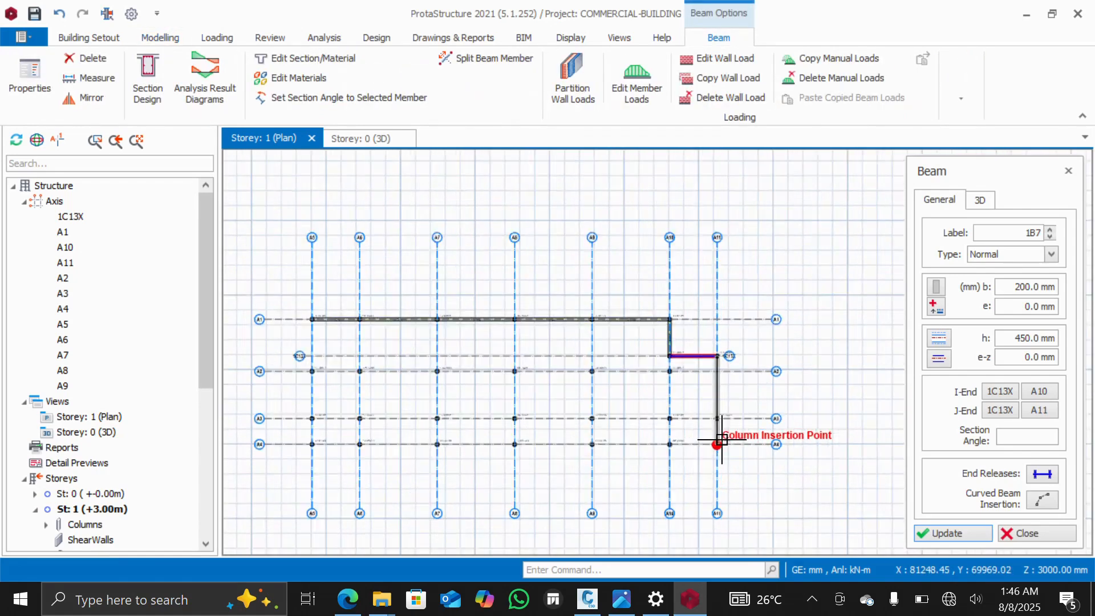
{"action": "scroll", "coordinate": [721, 440], "scroll_direction": "up", "scroll_amount": 2}
{"action": "left_click", "coordinate": [712, 448]}
Close the perimeter with beams along axis A4 from A11 to A5, and along axis A5 from A4 to A1
{"action": "scroll", "coordinate": [708, 445], "scroll_direction": "down", "scroll_amount": 1}
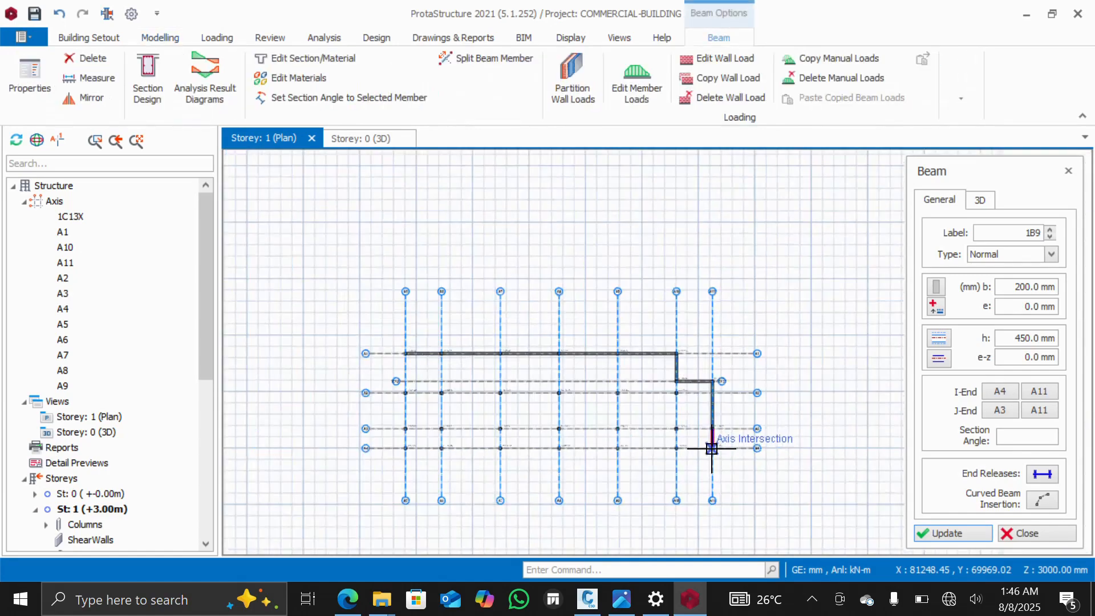
{"action": "scroll", "coordinate": [459, 444], "scroll_direction": "up", "scroll_amount": 3}
{"action": "scroll", "coordinate": [459, 444], "scroll_direction": "up", "scroll_amount": 2}
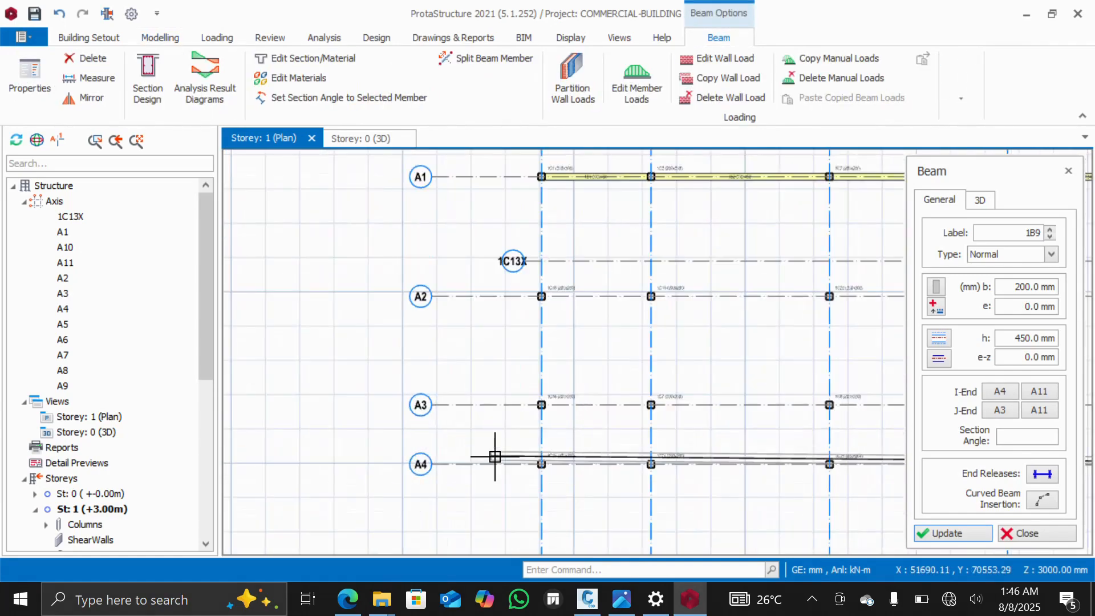
{"action": "left_click", "coordinate": [537, 463]}
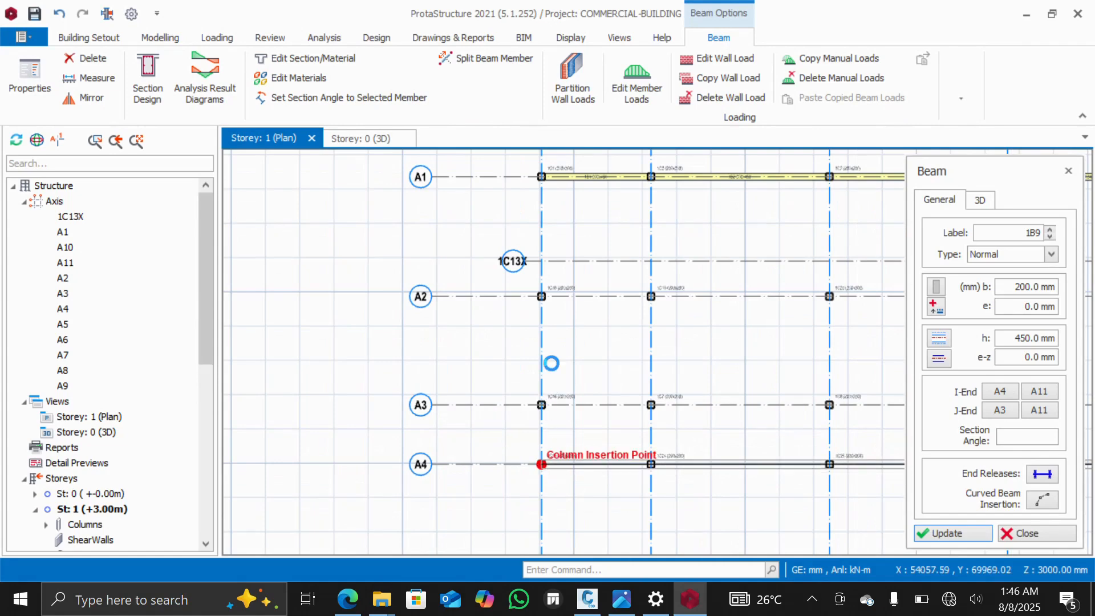
{"action": "left_click", "coordinate": [542, 176]}
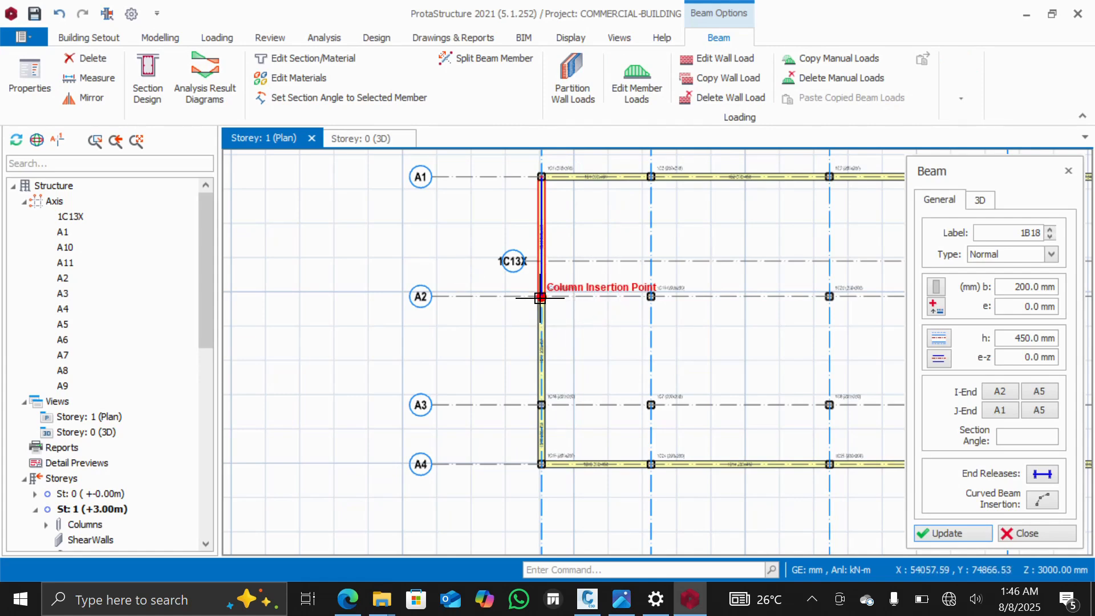
Insert the interior beams along axis A2 from axis A5 to the edge beam on axis A11
{"action": "scroll", "coordinate": [627, 297], "scroll_direction": "down", "scroll_amount": 4}
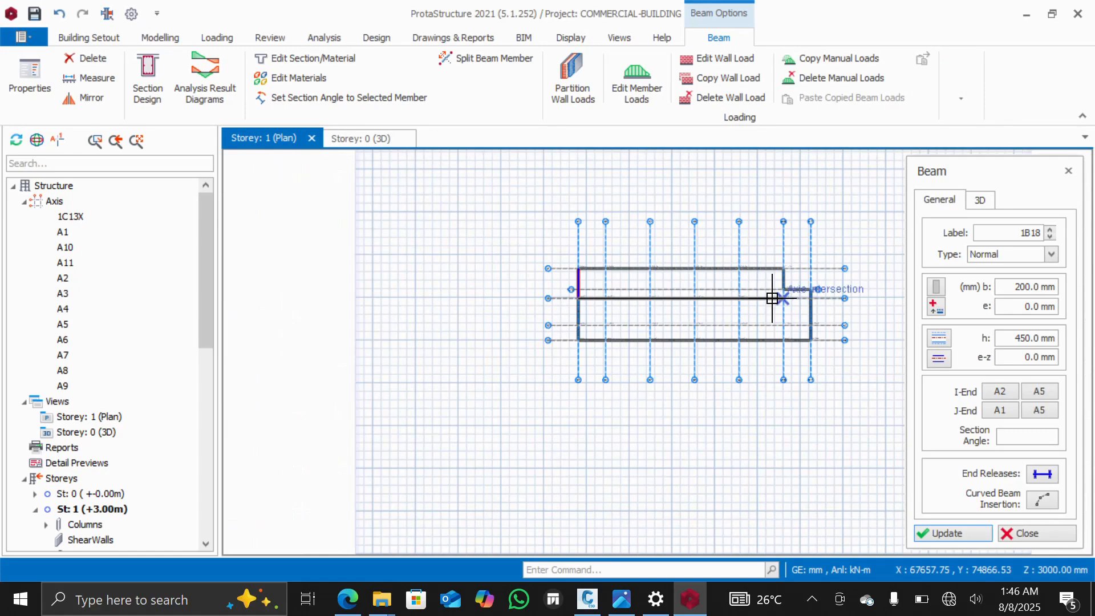
{"action": "scroll", "coordinate": [781, 297], "scroll_direction": "up", "scroll_amount": 1}
{"action": "scroll", "coordinate": [792, 297], "scroll_direction": "up", "scroll_amount": 3}
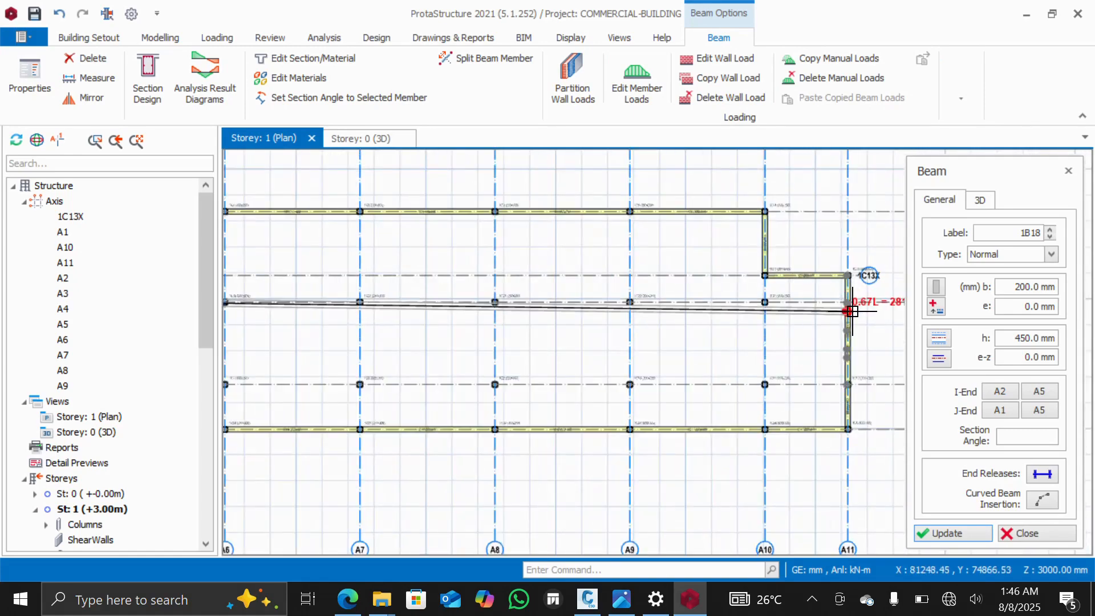
{"action": "scroll", "coordinate": [848, 303], "scroll_direction": "up", "scroll_amount": 2}
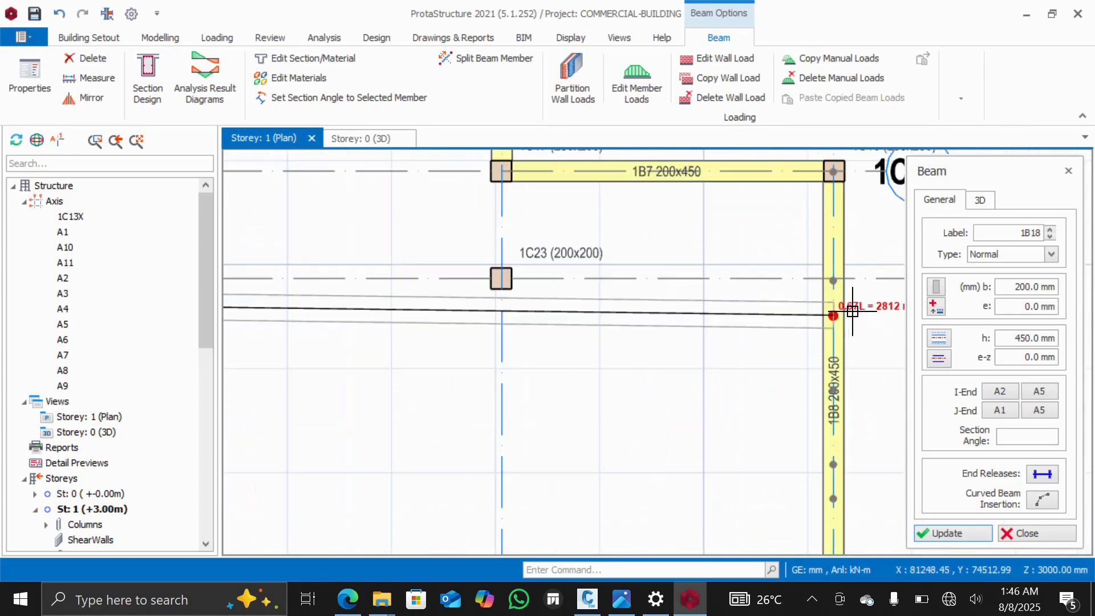
{"action": "left_click", "coordinate": [830, 276]}
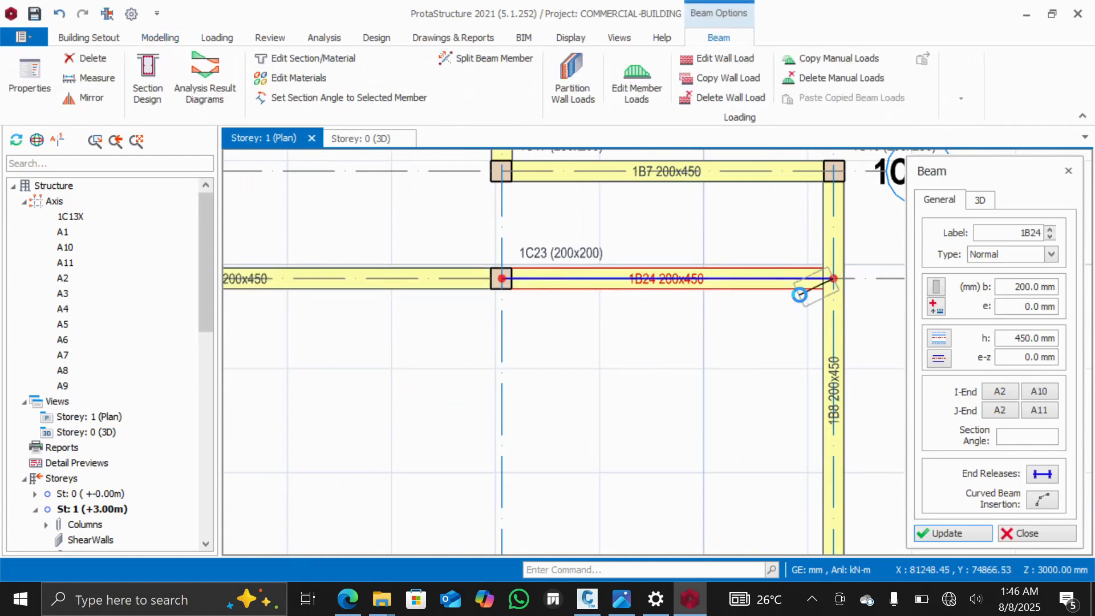
Insert the interior beams along axis A3 from axis A5 to axis A11
{"action": "scroll", "coordinate": [777, 308], "scroll_direction": "down", "scroll_amount": 3}
{"action": "scroll", "coordinate": [714, 337], "scroll_direction": "down", "scroll_amount": 2}
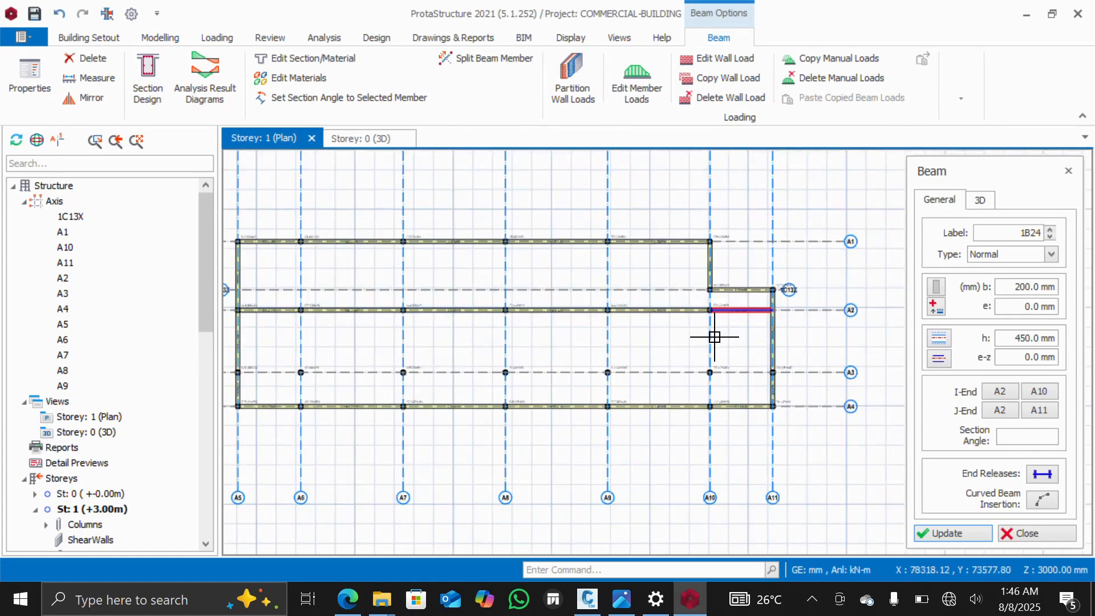
{"action": "scroll", "coordinate": [457, 360], "scroll_direction": "down", "scroll_amount": 1}
{"action": "scroll", "coordinate": [356, 372], "scroll_direction": "up", "scroll_amount": 4}
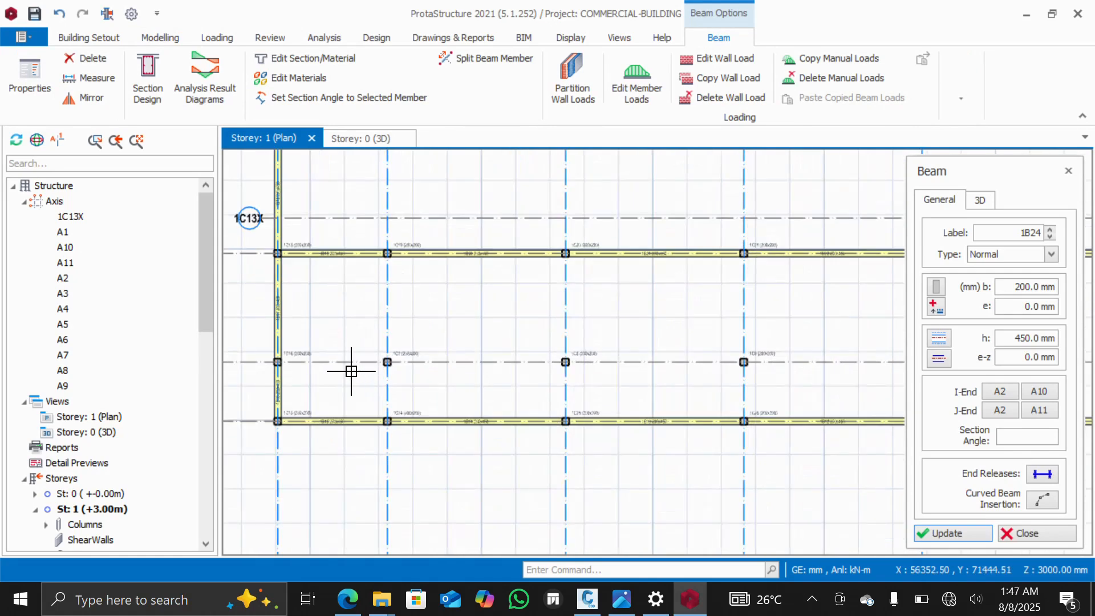
{"action": "scroll", "coordinate": [518, 335], "scroll_direction": "down", "scroll_amount": 4}
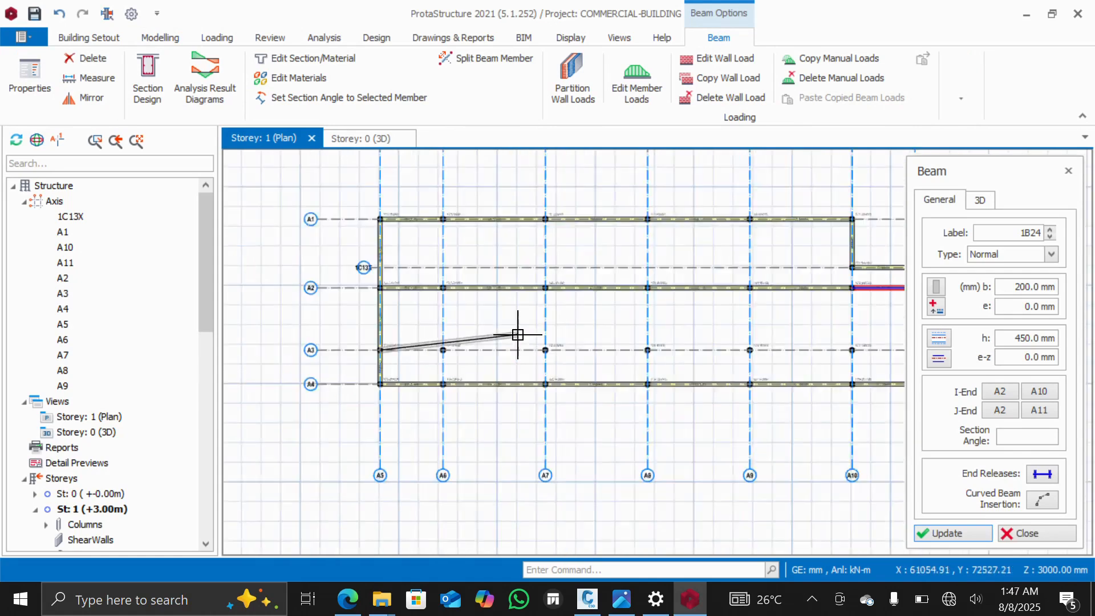
{"action": "scroll", "coordinate": [818, 344], "scroll_direction": "up", "scroll_amount": 3}
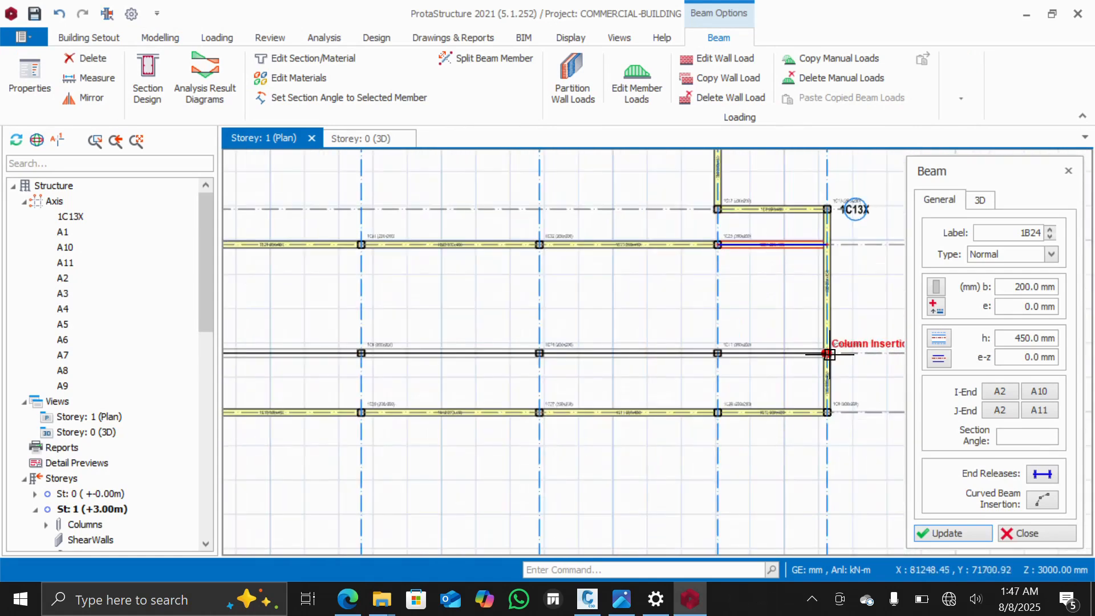
{"action": "left_click", "coordinate": [828, 356]}
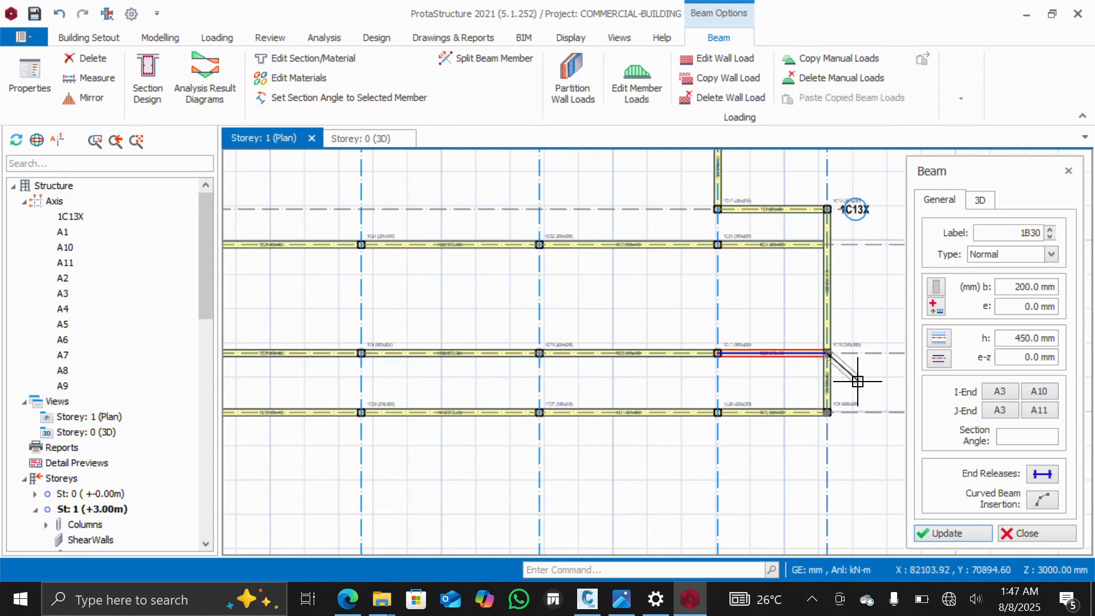
Insert the cross beams along axis A10 from axis 1C13X to A4, and along axis A9 from A1 to A4
{"action": "left_click", "coordinate": [716, 210]}
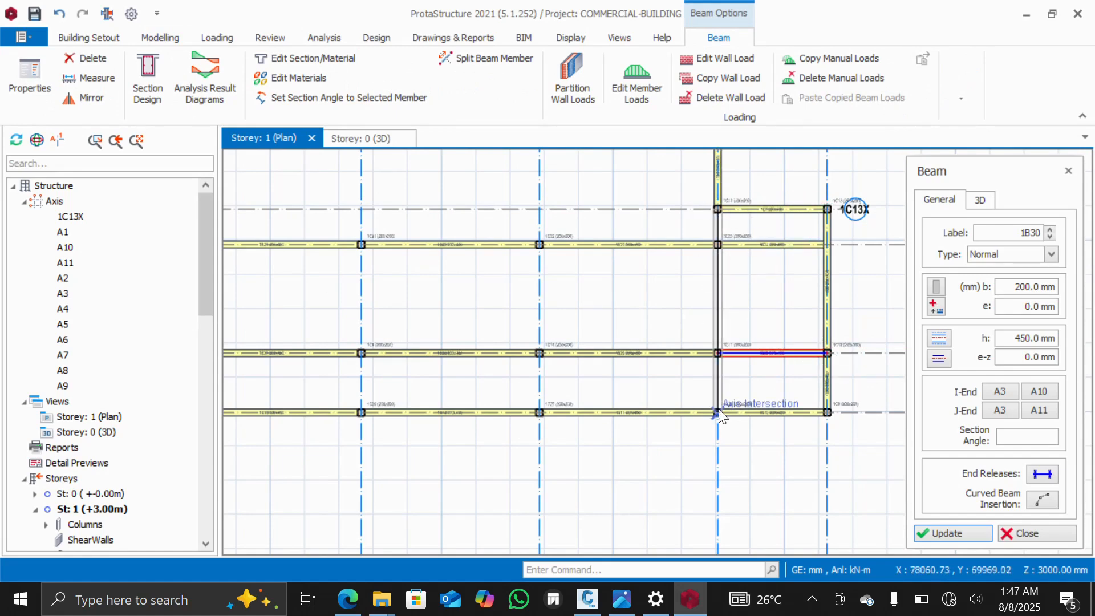
{"action": "left_click", "coordinate": [719, 409]}
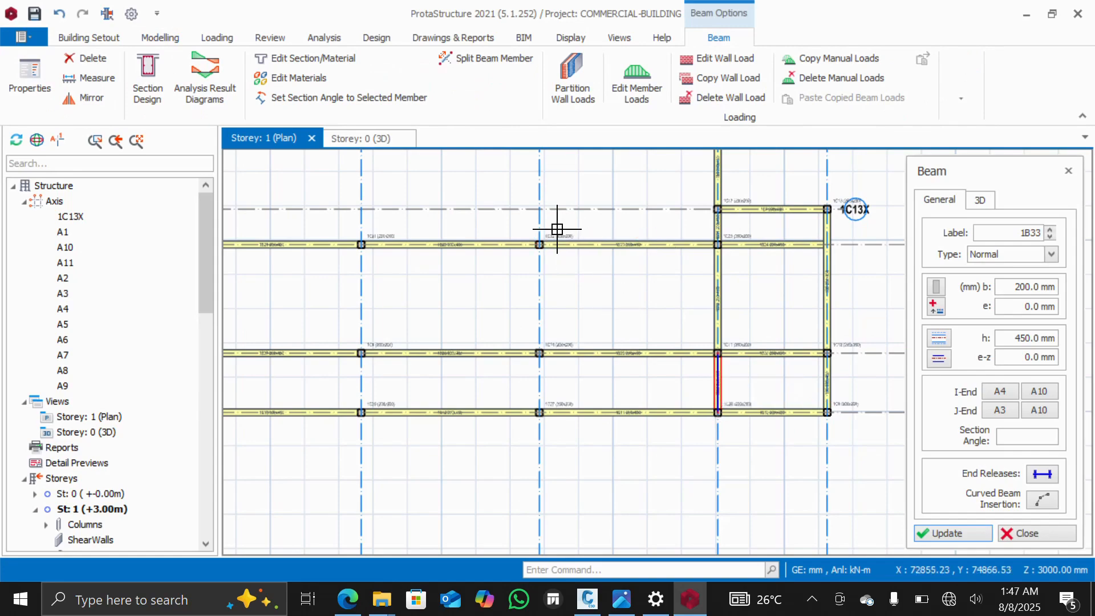
{"action": "scroll", "coordinate": [534, 239], "scroll_direction": "down", "scroll_amount": 3}
{"action": "scroll", "coordinate": [547, 244], "scroll_direction": "up", "scroll_amount": 5}
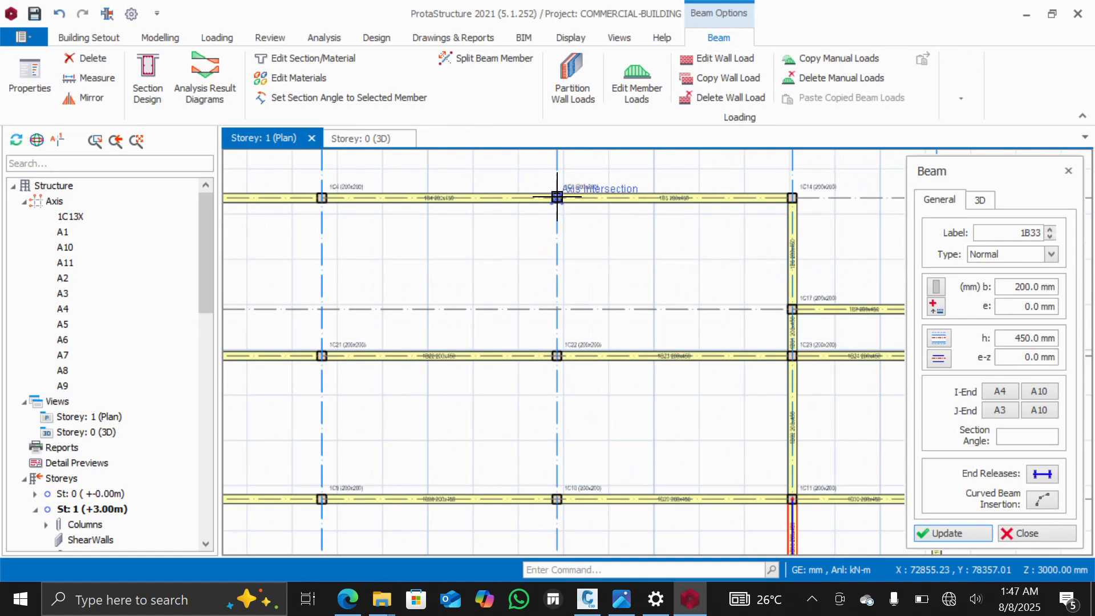
{"action": "left_click", "coordinate": [557, 196]}
{"action": "scroll", "coordinate": [558, 239], "scroll_direction": "down", "scroll_amount": 3}
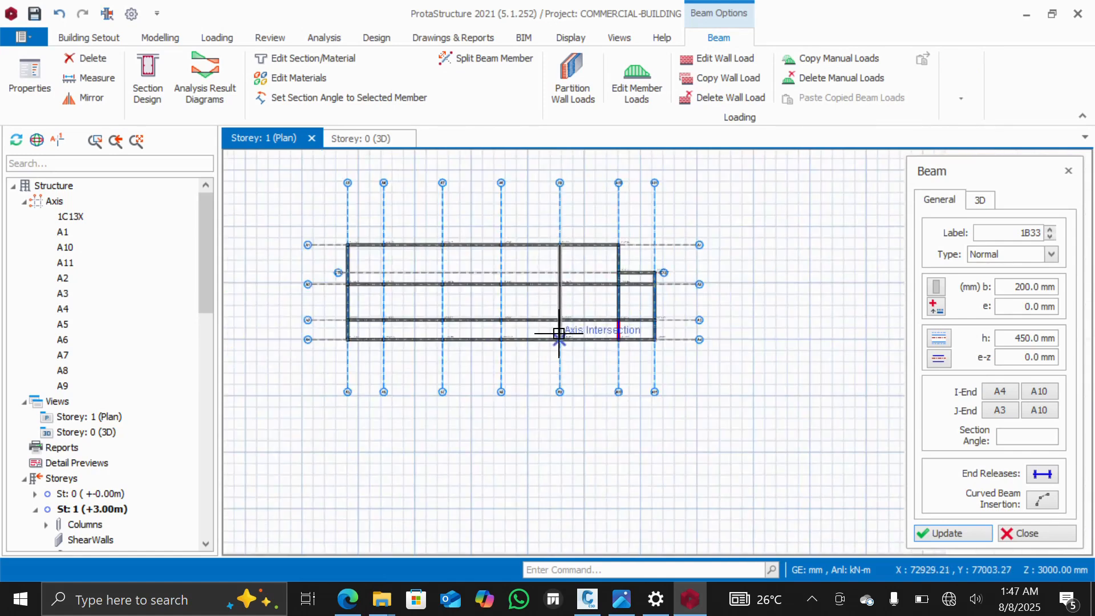
{"action": "scroll", "coordinate": [559, 330], "scroll_direction": "up", "scroll_amount": 2}
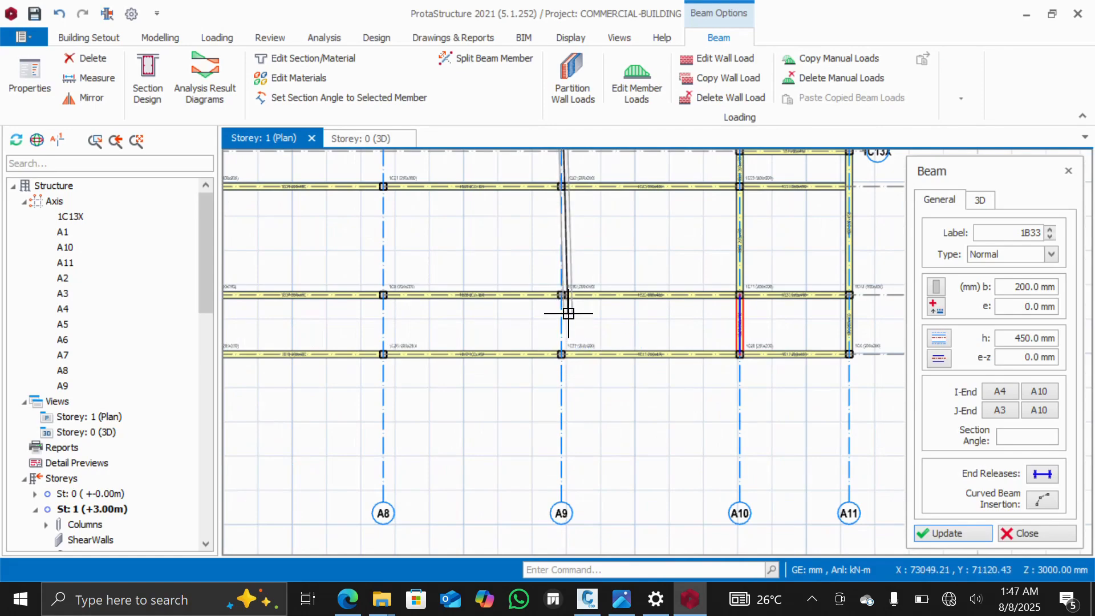
{"action": "scroll", "coordinate": [560, 293], "scroll_direction": "down", "scroll_amount": 3}
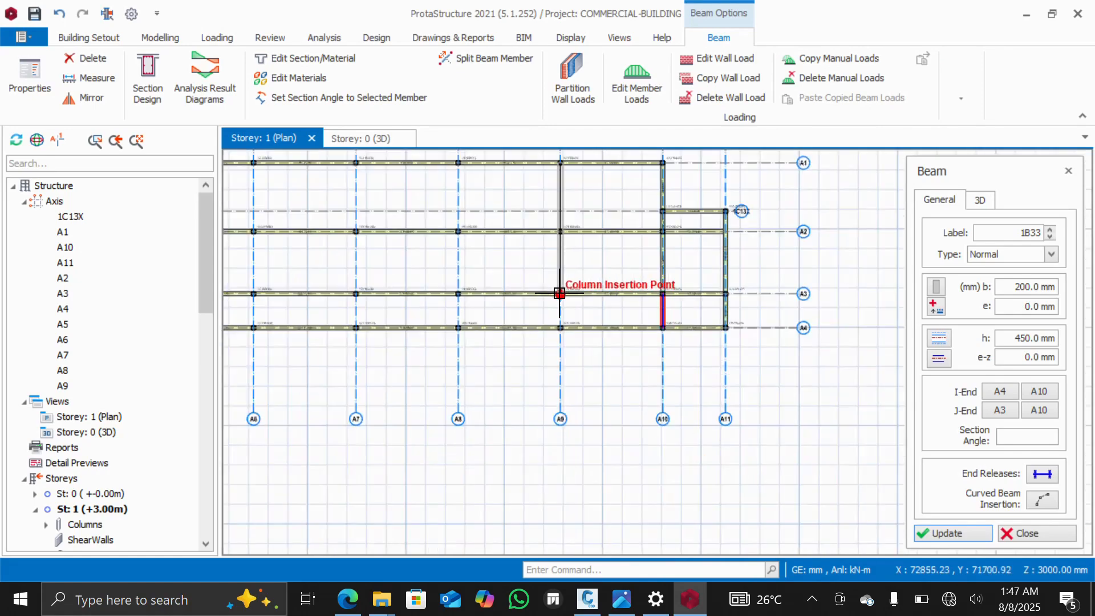
{"action": "scroll", "coordinate": [560, 293], "scroll_direction": "up", "scroll_amount": 3}
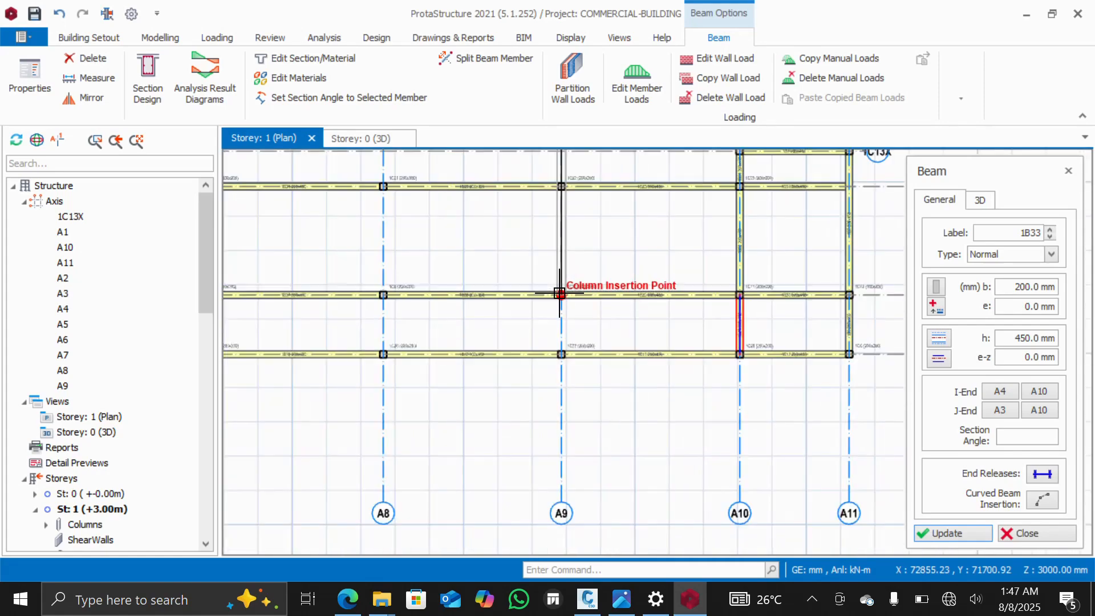
{"action": "scroll", "coordinate": [560, 293], "scroll_direction": "down", "scroll_amount": 3}
{"action": "scroll", "coordinate": [559, 293], "scroll_direction": "up", "scroll_amount": 3}
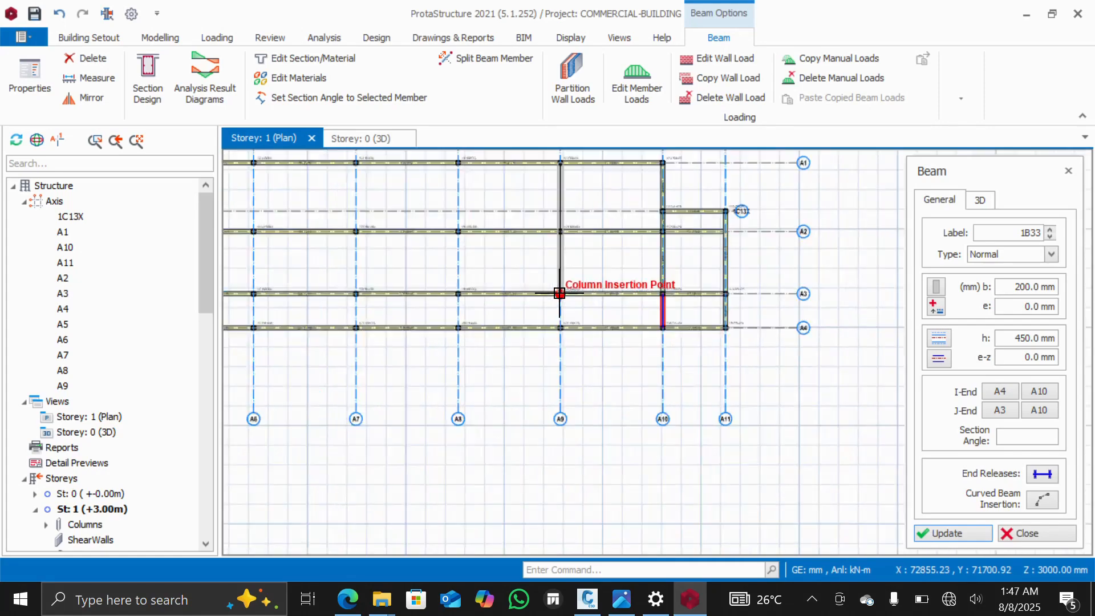
{"action": "left_click", "coordinate": [561, 338]}
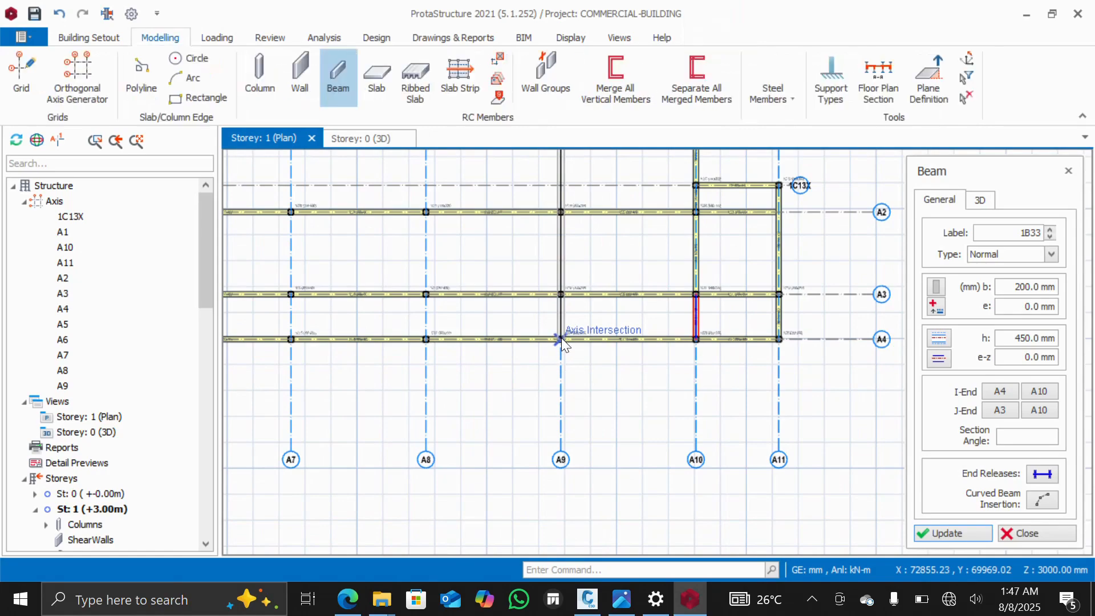
Insert the cross beams along axis A8 and along axis A7, each from axis A1 to axis A4
{"action": "scroll", "coordinate": [563, 339], "scroll_direction": "down", "scroll_amount": 2}
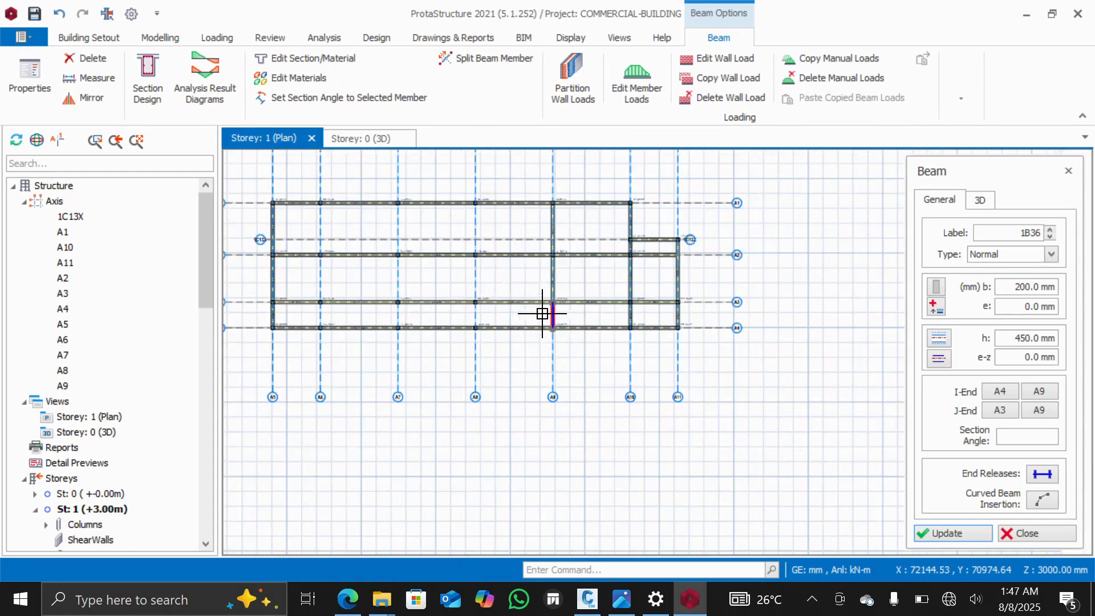
{"action": "left_click", "coordinate": [475, 206]}
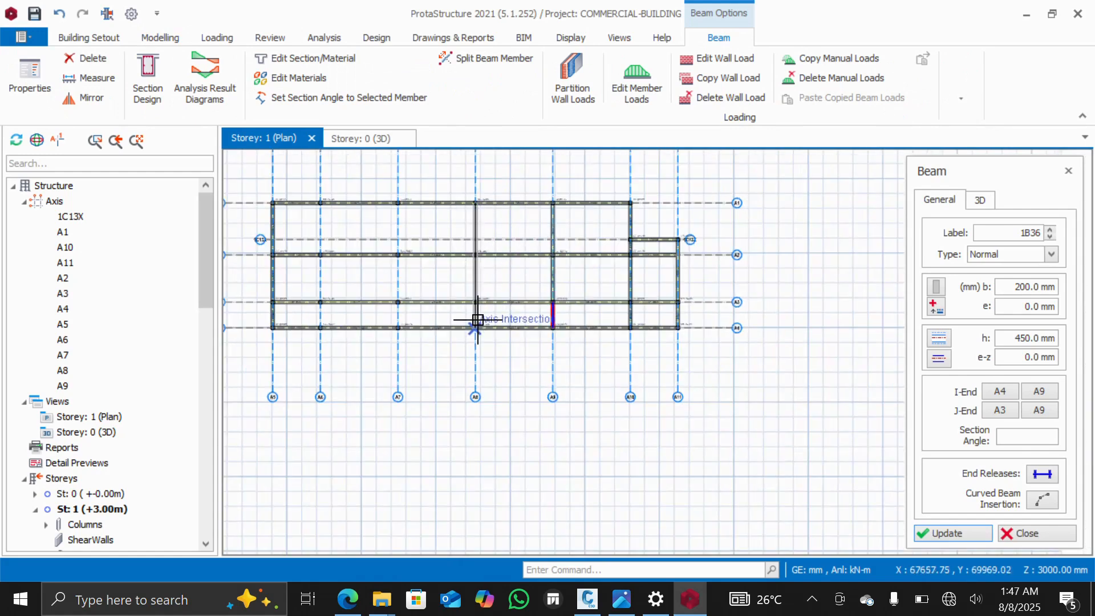
{"action": "left_click", "coordinate": [484, 326]}
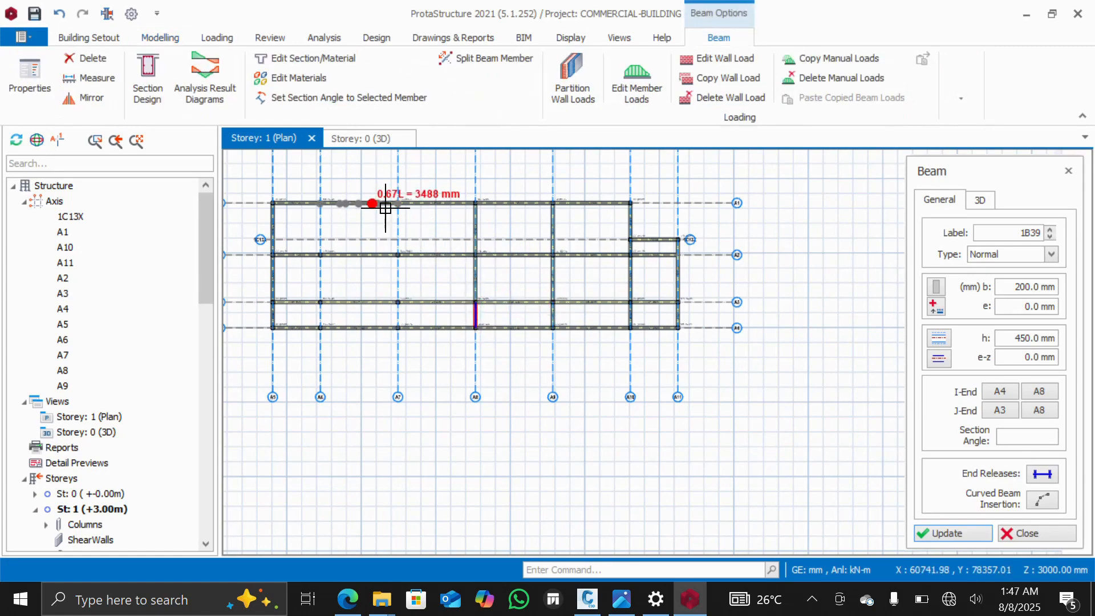
{"action": "scroll", "coordinate": [391, 203], "scroll_direction": "up", "scroll_amount": 3}
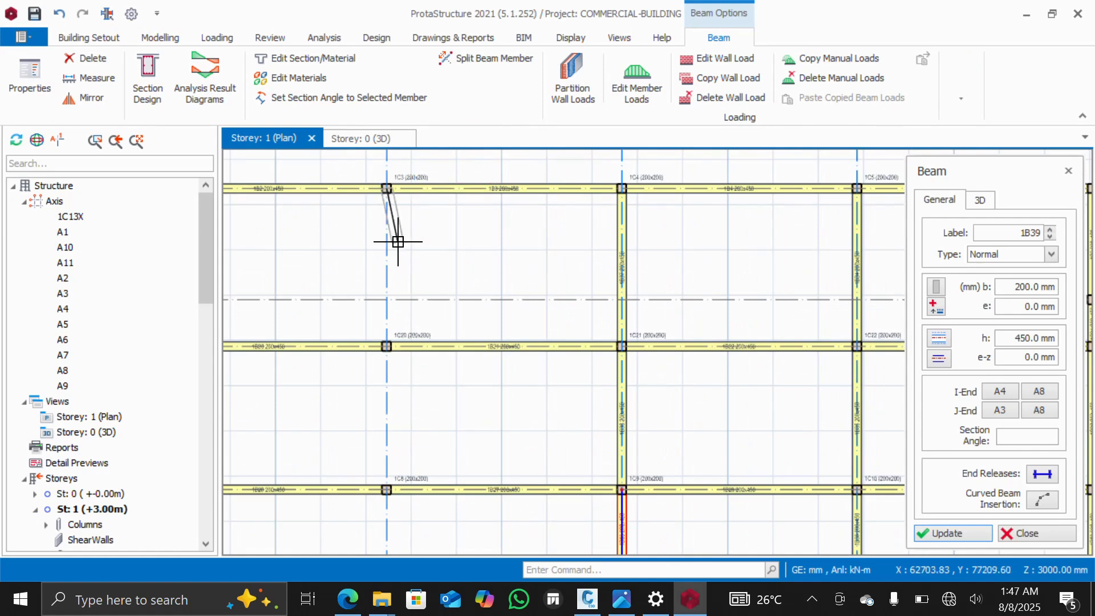
{"action": "scroll", "coordinate": [396, 237], "scroll_direction": "down", "scroll_amount": 3}
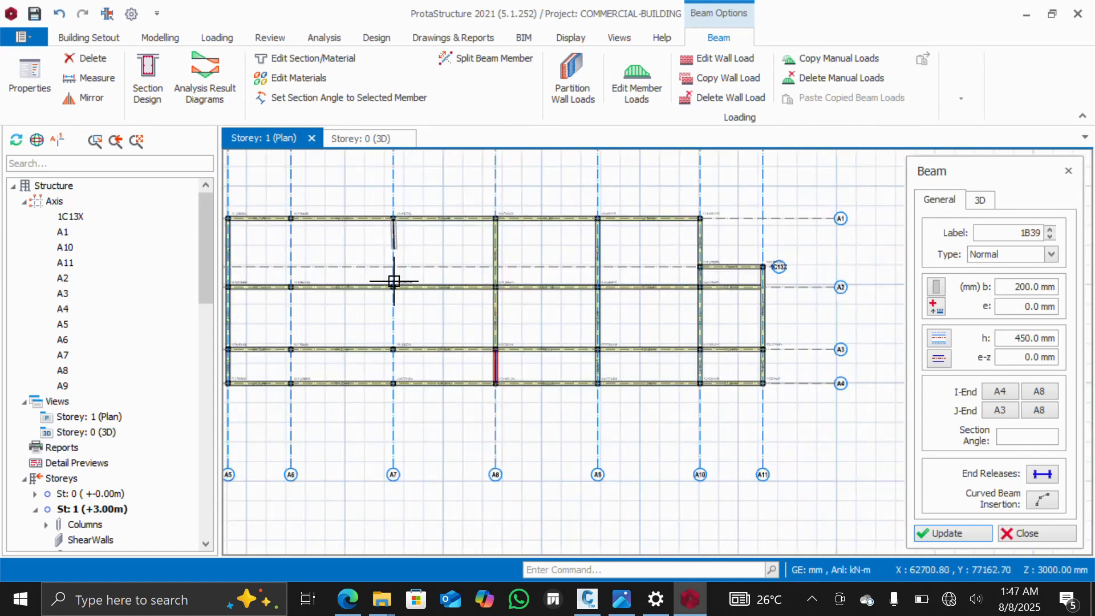
{"action": "left_click", "coordinate": [392, 377]}
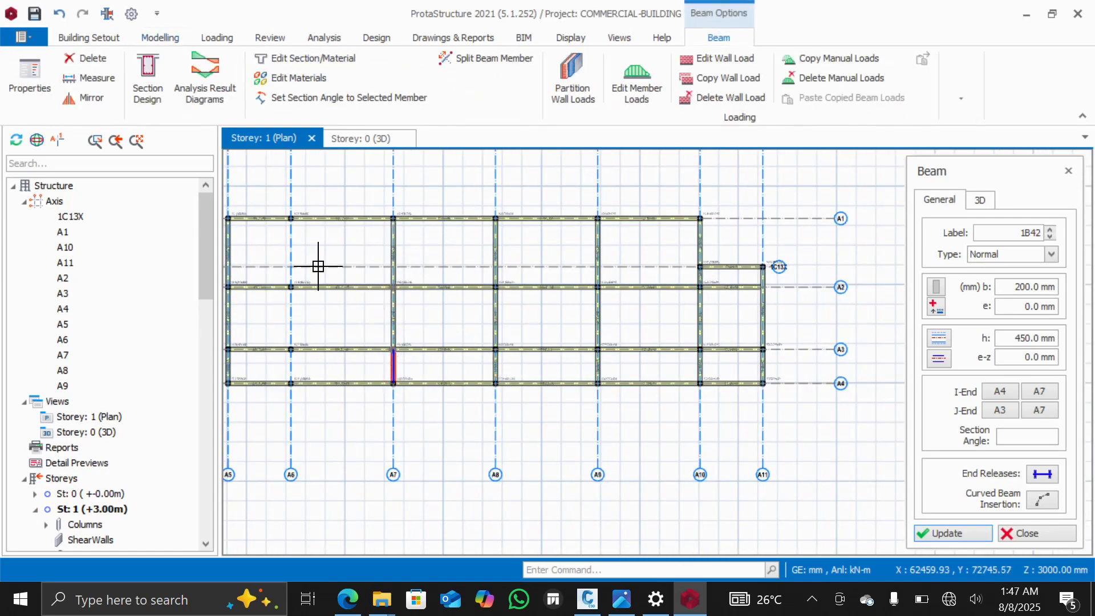
Insert the cross beam line along axis A6 from axis A1 to axis A4
{"action": "scroll", "coordinate": [311, 257], "scroll_direction": "up", "scroll_amount": 2}
{"action": "scroll", "coordinate": [312, 257], "scroll_direction": "down", "scroll_amount": 3}
{"action": "scroll", "coordinate": [296, 274], "scroll_direction": "up", "scroll_amount": 2}
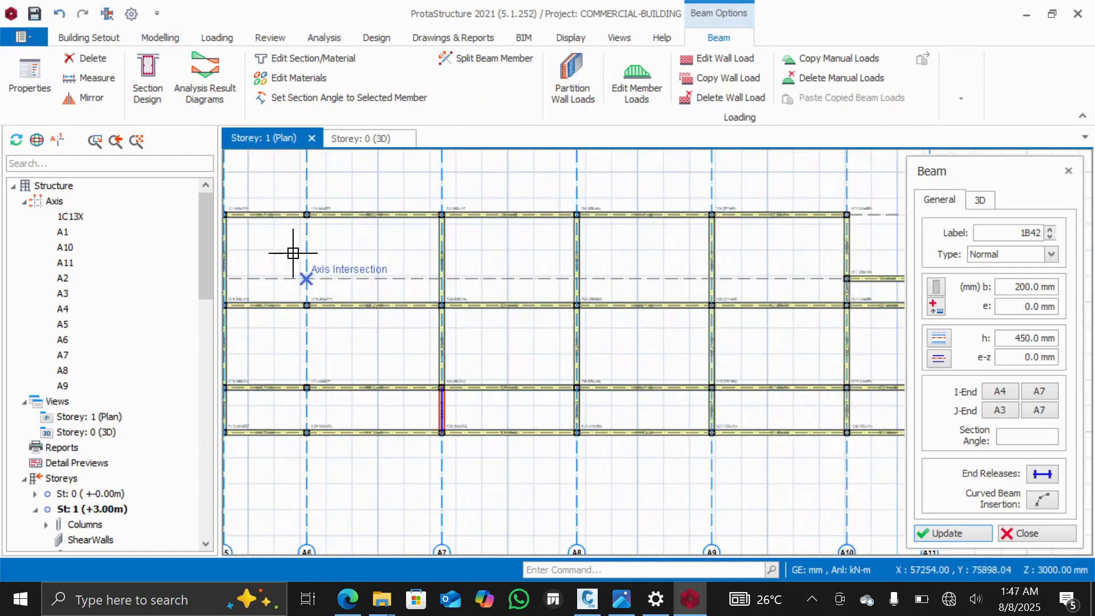
{"action": "left_click", "coordinate": [306, 428]}
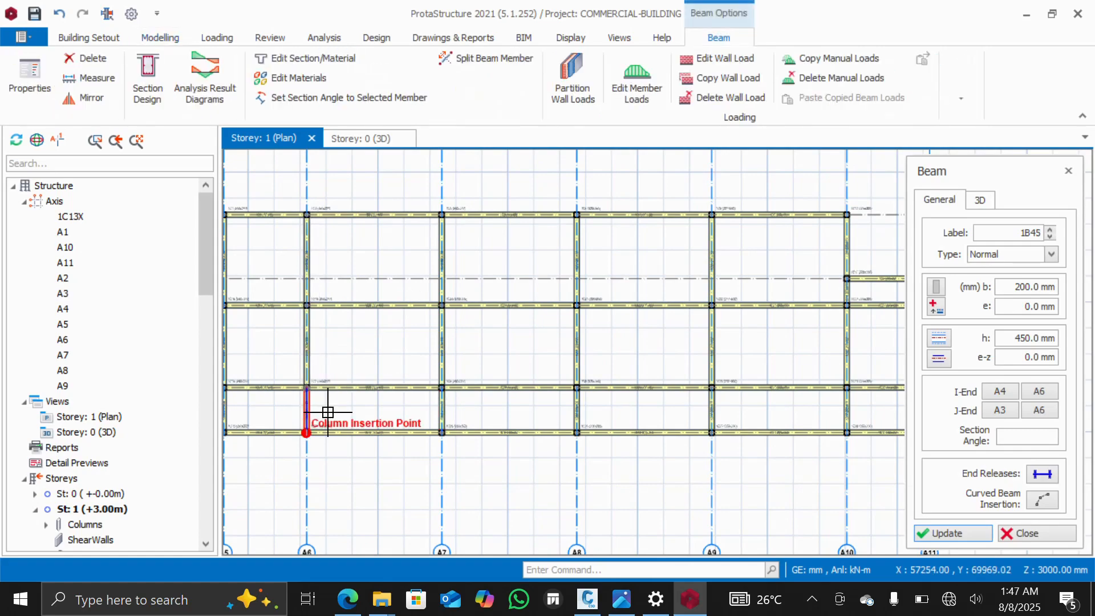
Inspect the storey 1 plan along all axes to check that every beam line is in place
{"action": "scroll", "coordinate": [367, 367], "scroll_direction": "down", "scroll_amount": 5}
{"action": "scroll", "coordinate": [355, 357], "scroll_direction": "up", "scroll_amount": 3}
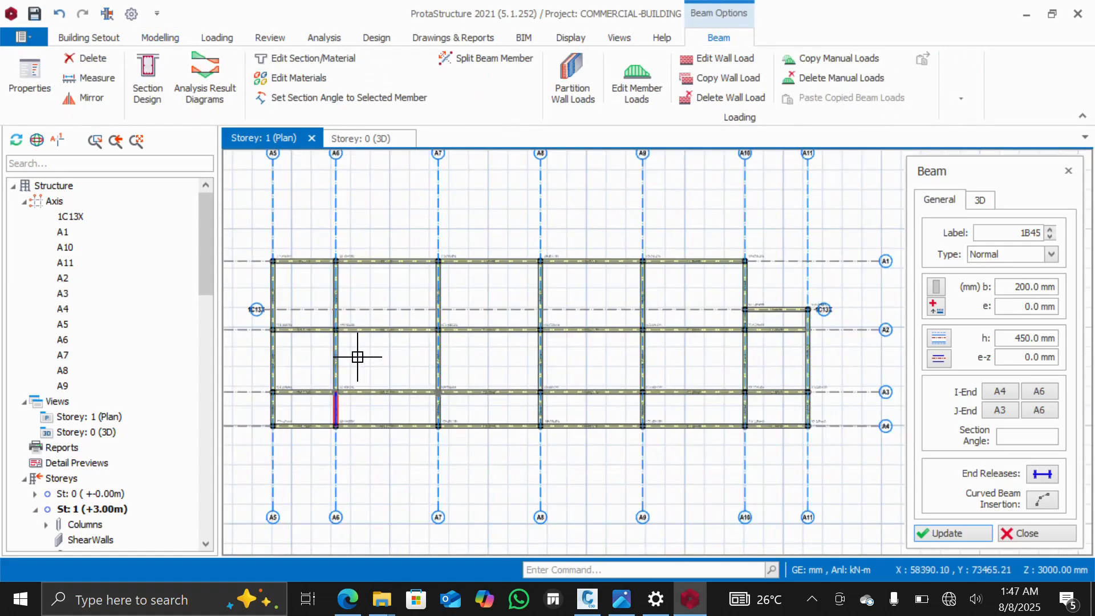
{"action": "scroll", "coordinate": [548, 321], "scroll_direction": "up", "scroll_amount": 2}
{"action": "scroll", "coordinate": [548, 321], "scroll_direction": "down", "scroll_amount": 7}
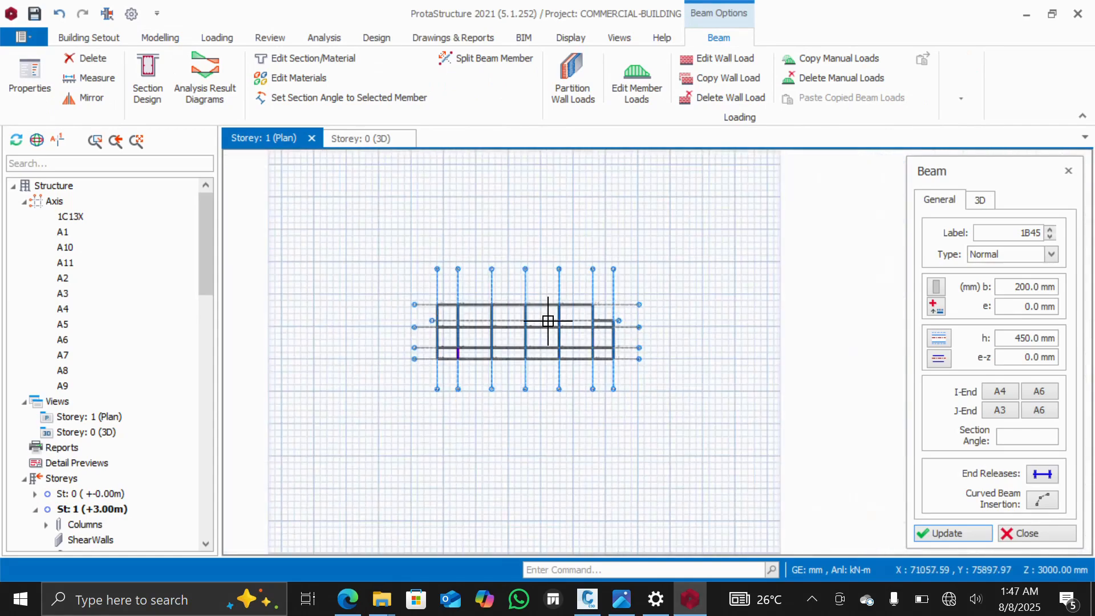
{"action": "scroll", "coordinate": [491, 346], "scroll_direction": "up", "scroll_amount": 5}
{"action": "scroll", "coordinate": [494, 336], "scroll_direction": "up", "scroll_amount": 3}
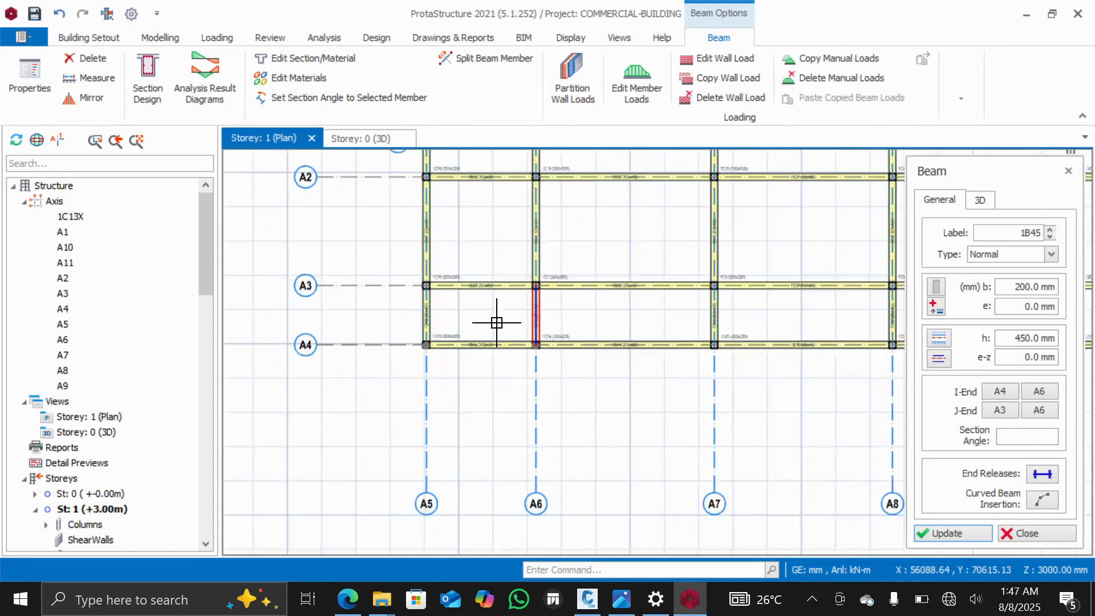
{"action": "scroll", "coordinate": [496, 320], "scroll_direction": "down", "scroll_amount": 2}
{"action": "scroll", "coordinate": [499, 243], "scroll_direction": "up", "scroll_amount": 2}
{"action": "scroll", "coordinate": [499, 243], "scroll_direction": "up", "scroll_amount": 2}
{"action": "scroll", "coordinate": [454, 269], "scroll_direction": "down", "scroll_amount": 2}
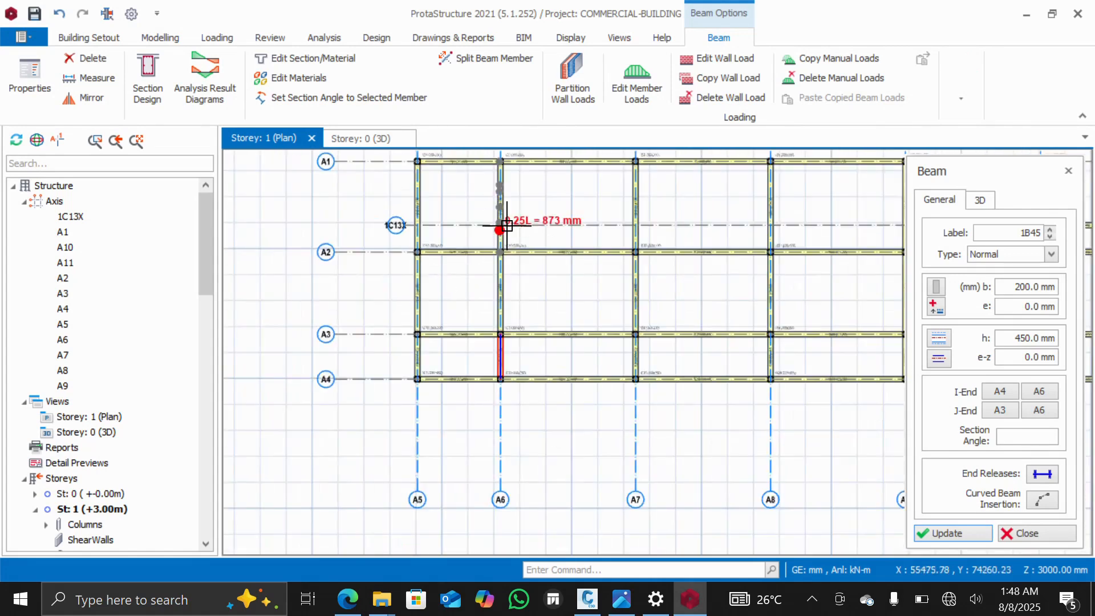
{"action": "scroll", "coordinate": [507, 225], "scroll_direction": "up", "scroll_amount": 1}
{"action": "scroll", "coordinate": [505, 224], "scroll_direction": "up", "scroll_amount": 2}
{"action": "scroll", "coordinate": [436, 262], "scroll_direction": "down", "scroll_amount": 2}
{"action": "scroll", "coordinate": [420, 273], "scroll_direction": "down", "scroll_amount": 2}
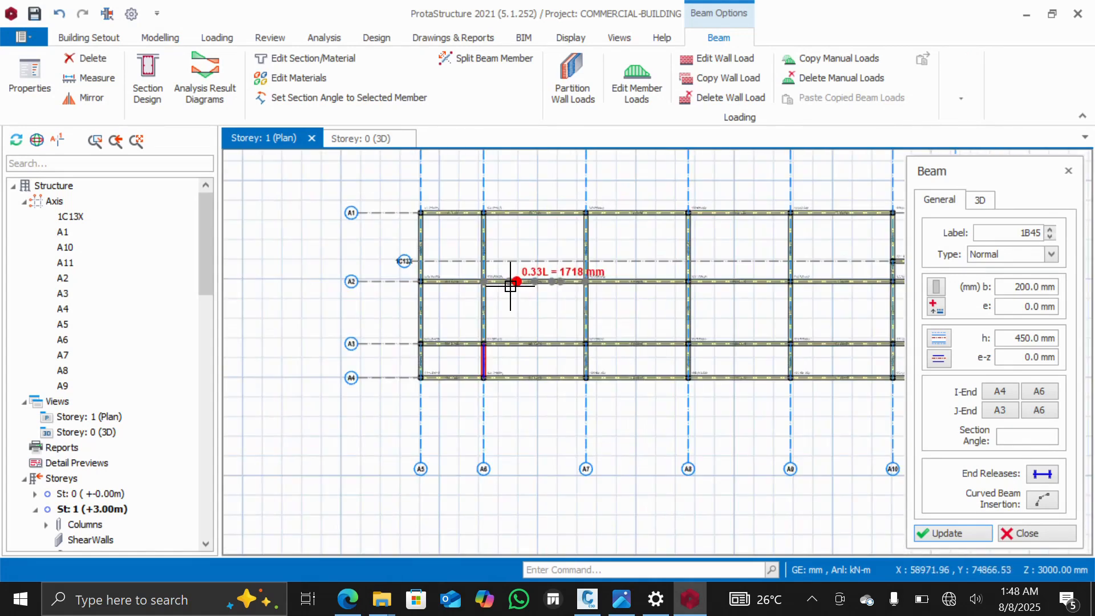
{"action": "scroll", "coordinate": [407, 265], "scroll_direction": "up", "scroll_amount": 4}
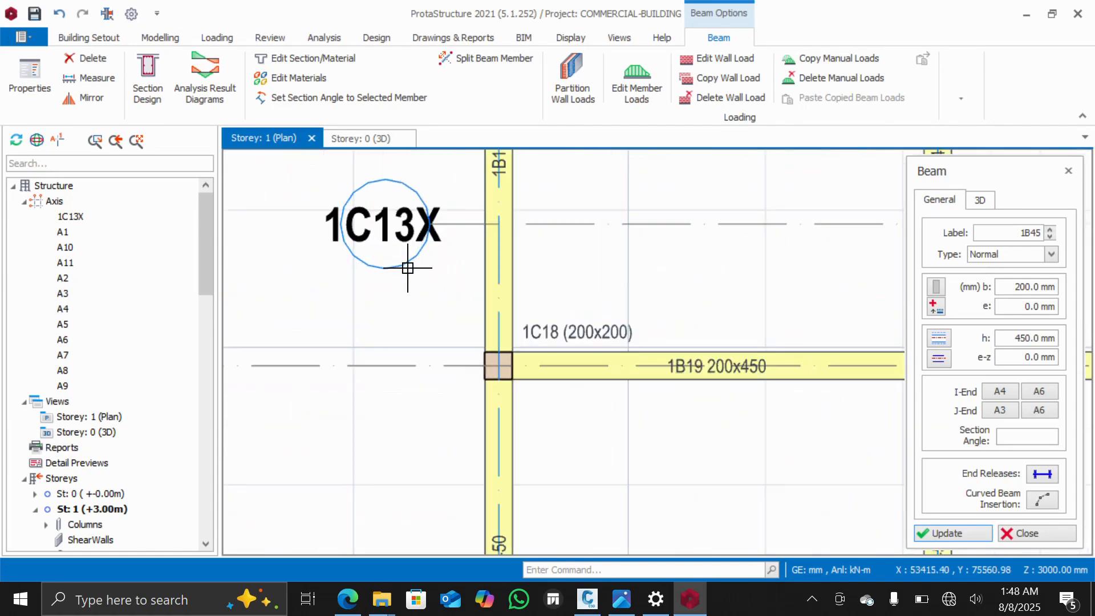
{"action": "scroll", "coordinate": [408, 268], "scroll_direction": "down", "scroll_amount": 5}
{"action": "scroll", "coordinate": [442, 327], "scroll_direction": "up", "scroll_amount": 2}
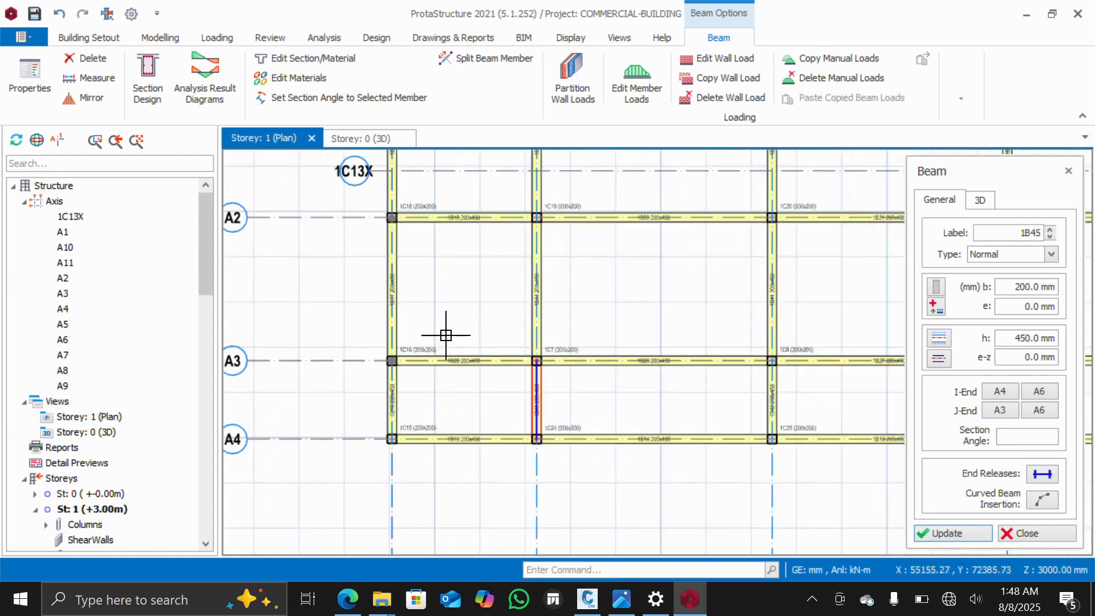
{"action": "scroll", "coordinate": [439, 319], "scroll_direction": "down", "scroll_amount": 1}
{"action": "scroll", "coordinate": [399, 239], "scroll_direction": "down", "scroll_amount": 1}
{"action": "scroll", "coordinate": [479, 251], "scroll_direction": "down", "scroll_amount": 1}
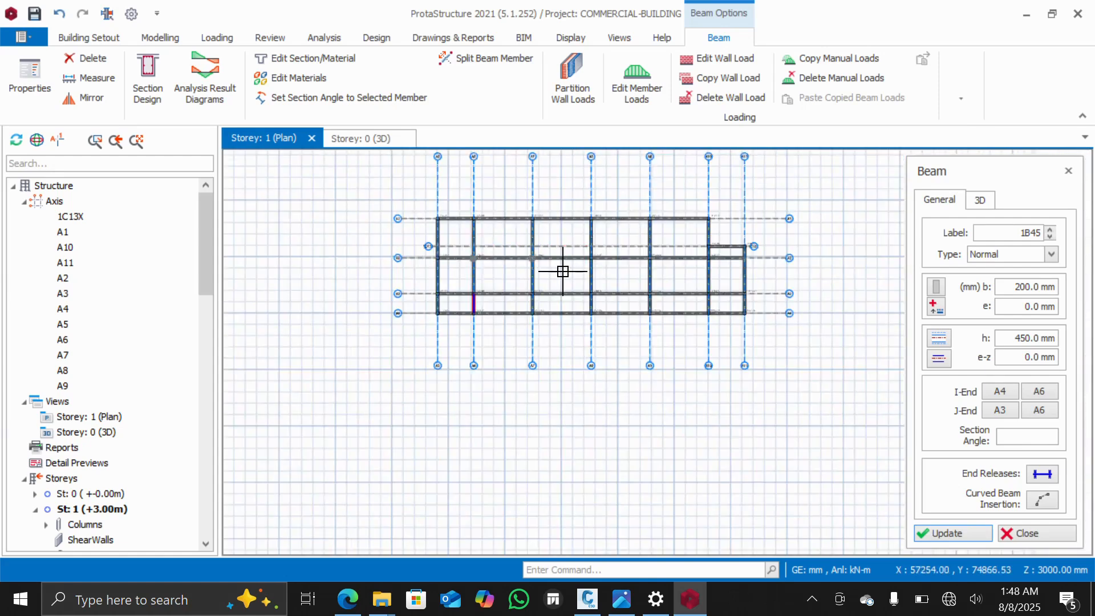
{"action": "scroll", "coordinate": [691, 239], "scroll_direction": "up", "scroll_amount": 3}
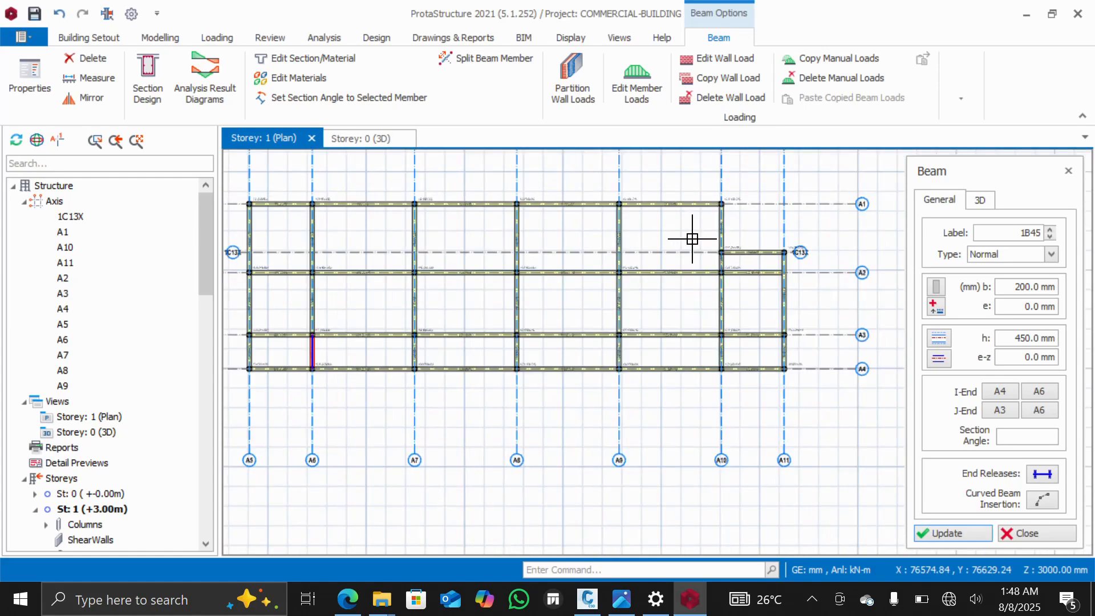
{"action": "scroll", "coordinate": [691, 238], "scroll_direction": "up", "scroll_amount": 2}
{"action": "scroll", "coordinate": [692, 237], "scroll_direction": "down", "scroll_amount": 3}
{"action": "scroll", "coordinate": [691, 238], "scroll_direction": "up", "scroll_amount": 2}
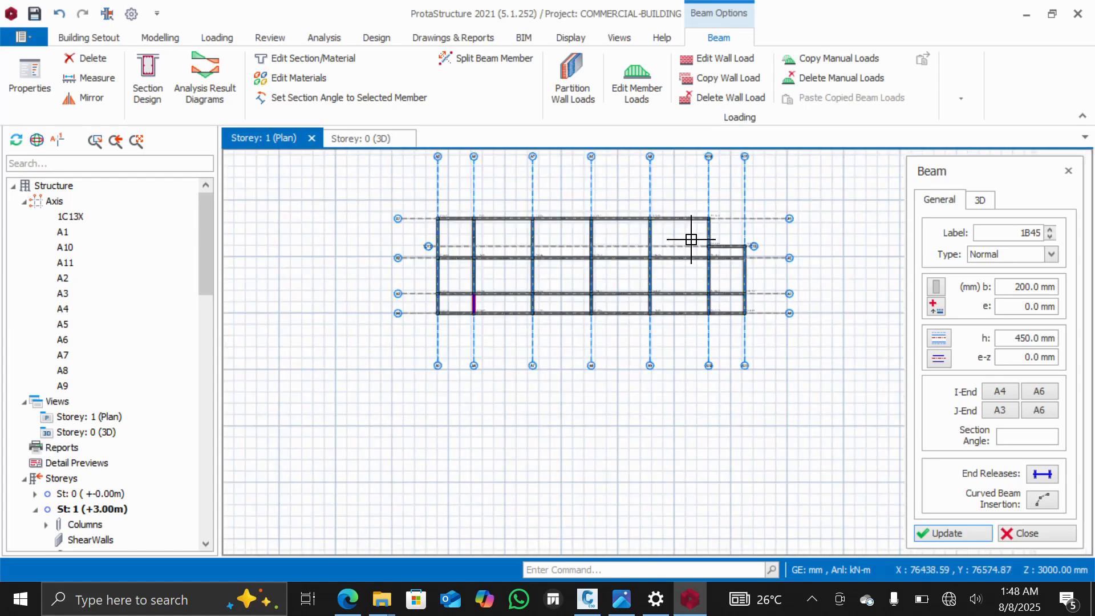
{"action": "scroll", "coordinate": [639, 237], "scroll_direction": "up", "scroll_amount": 1}
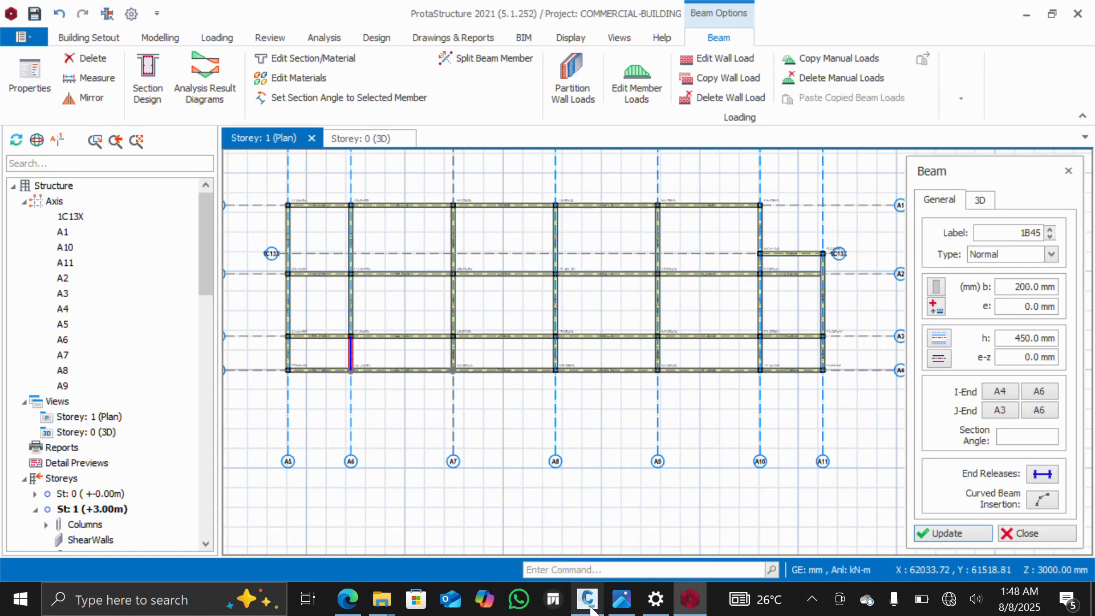
Switch to the STRUCTURAL FRAME WORK -01.dxf drawing in the CAD program and examine its wall and column layout around the toilets, stores and staircase
{"action": "mouse_move", "coordinate": [589, 605]}
{"action": "left_click", "coordinate": [576, 539]}
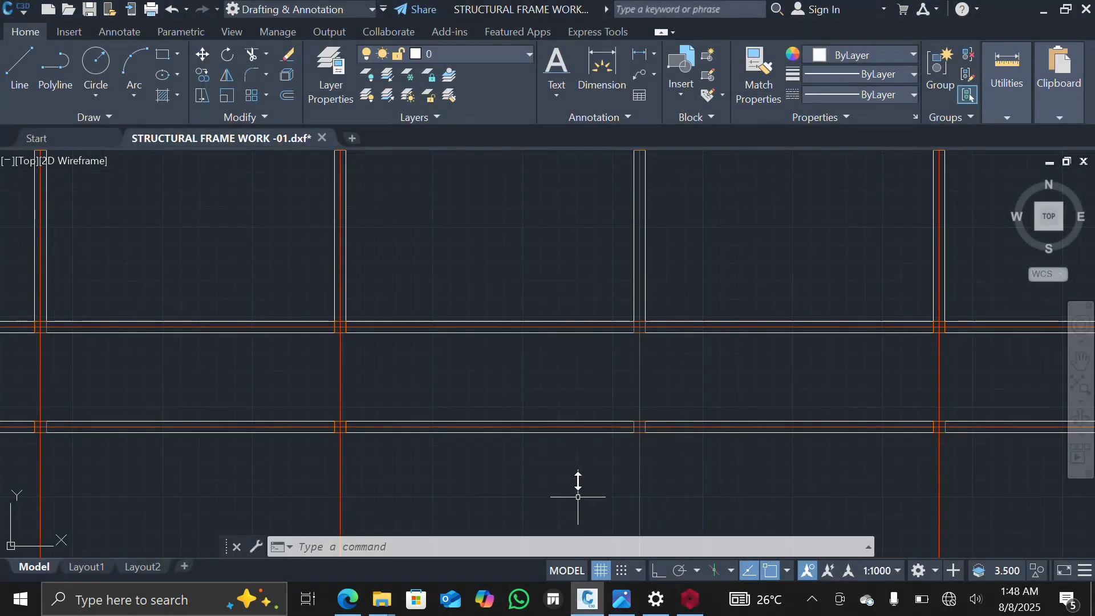
{"action": "scroll", "coordinate": [563, 394], "scroll_direction": "down", "scroll_amount": 6}
{"action": "scroll", "coordinate": [540, 399], "scroll_direction": "up", "scroll_amount": 5}
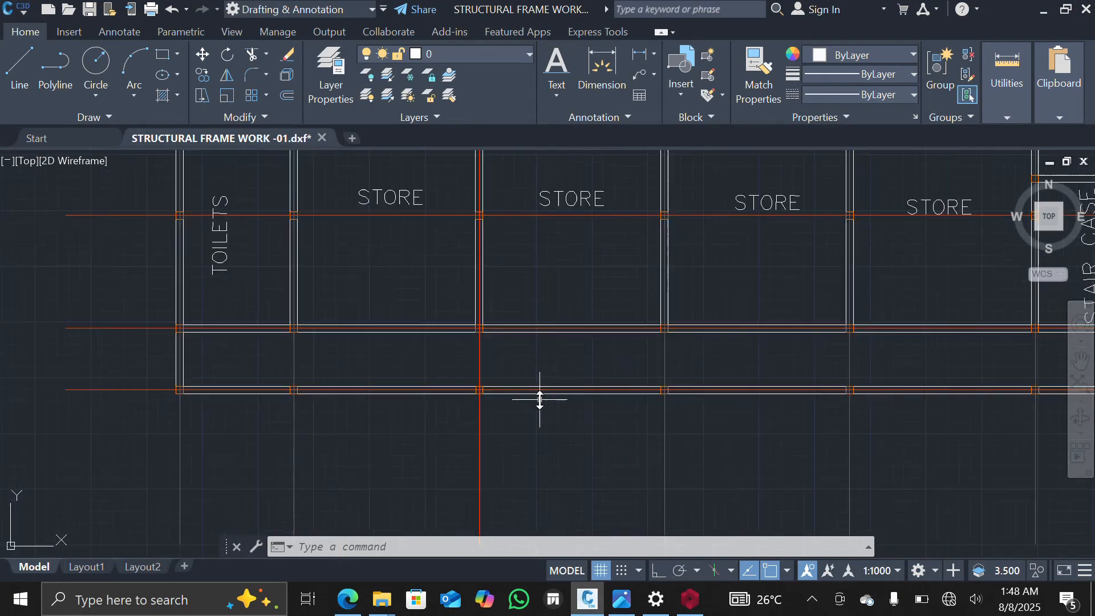
{"action": "scroll", "coordinate": [536, 396], "scroll_direction": "down", "scroll_amount": 4}
{"action": "scroll", "coordinate": [519, 362], "scroll_direction": "up", "scroll_amount": 2}
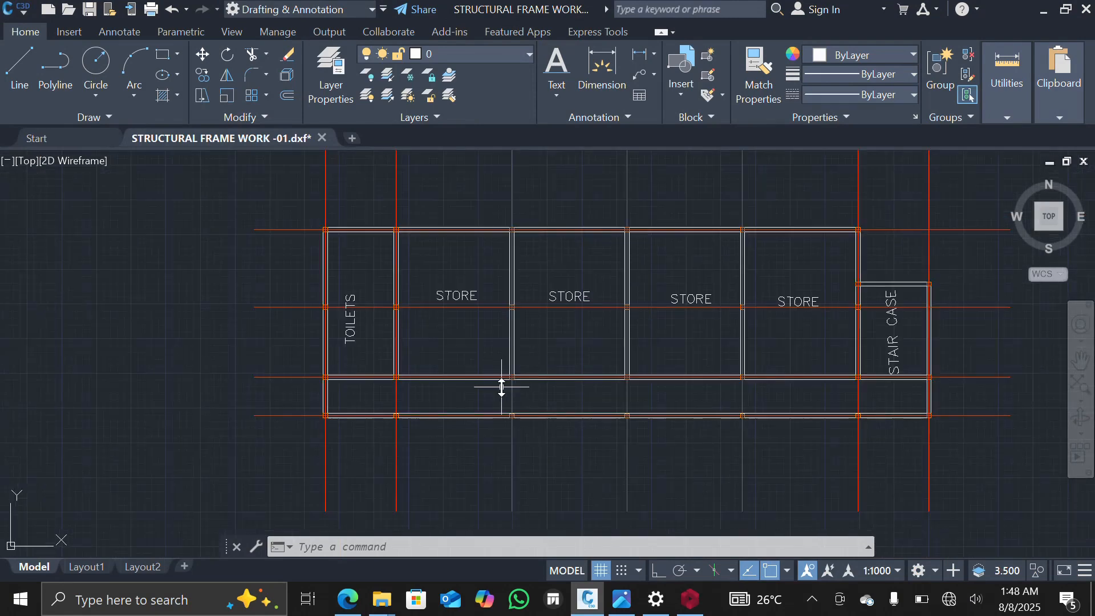
{"action": "scroll", "coordinate": [501, 387], "scroll_direction": "up", "scroll_amount": 4}
{"action": "scroll", "coordinate": [501, 387], "scroll_direction": "down", "scroll_amount": 6}
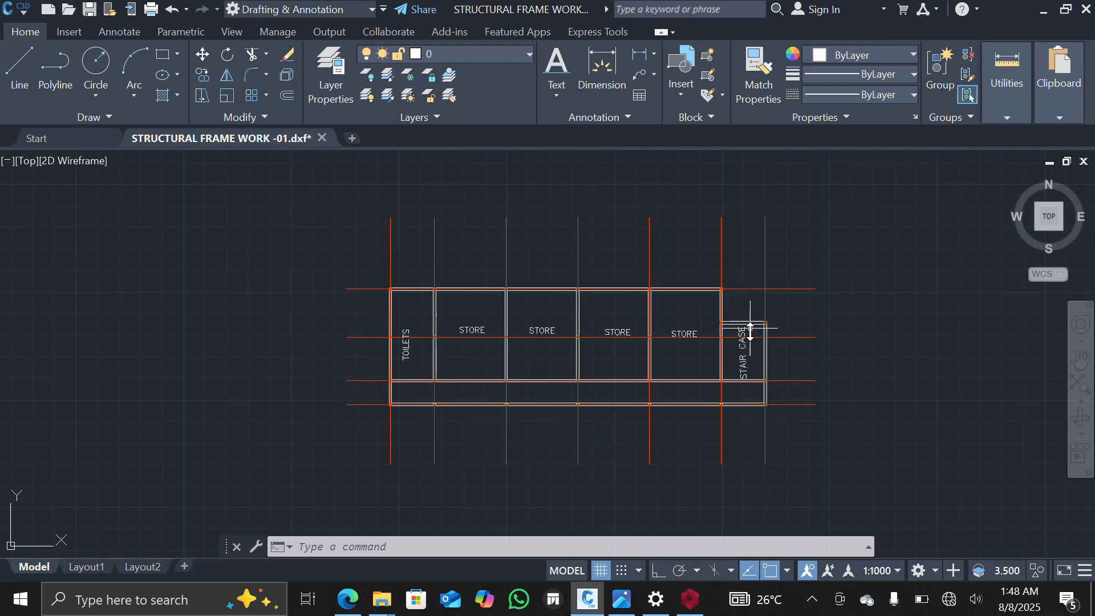
{"action": "scroll", "coordinate": [495, 407], "scroll_direction": "up", "scroll_amount": 4}
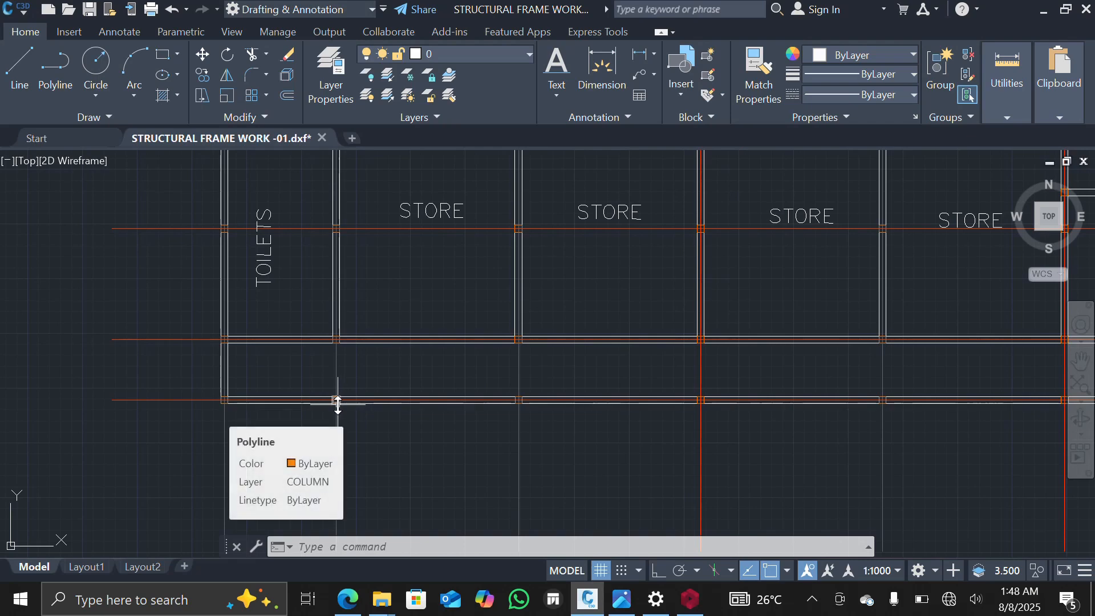
{"action": "scroll", "coordinate": [337, 392], "scroll_direction": "down", "scroll_amount": 6}
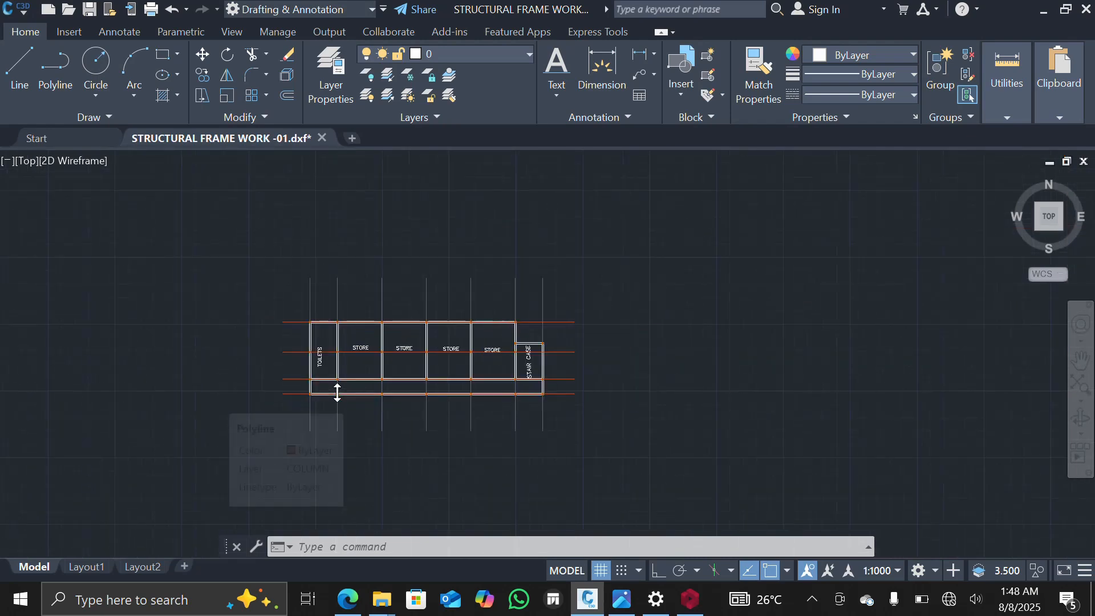
{"action": "scroll", "coordinate": [337, 392], "scroll_direction": "up", "scroll_amount": 4}
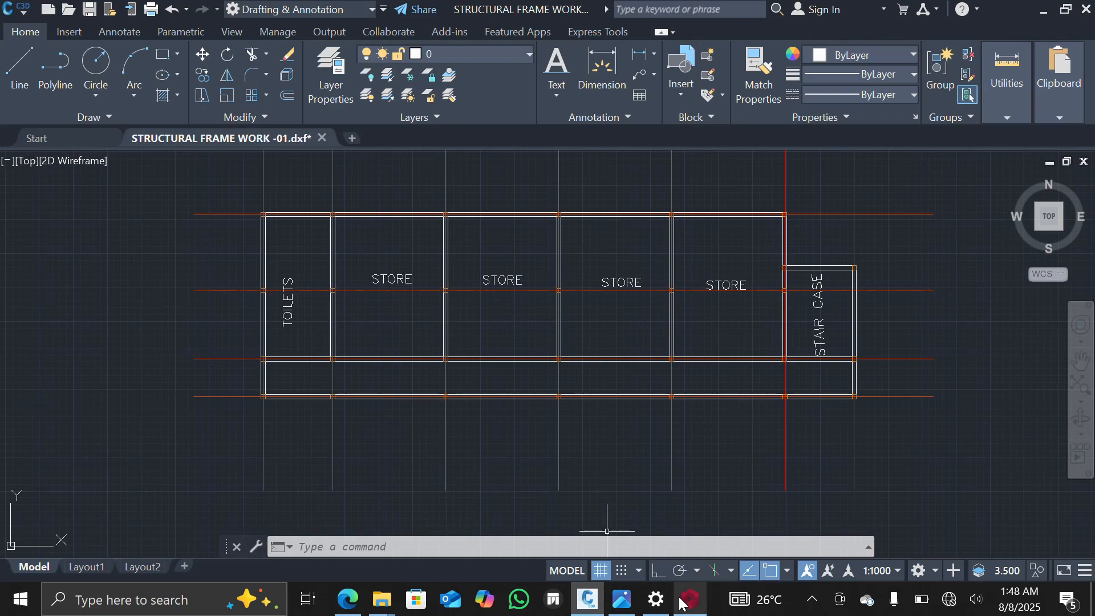
Switch back to the ProtaStructure storey 1 plan, end beam insertion and clear the beam selection
{"action": "mouse_move", "coordinate": [687, 602]}
{"action": "left_click", "coordinate": [671, 543]}
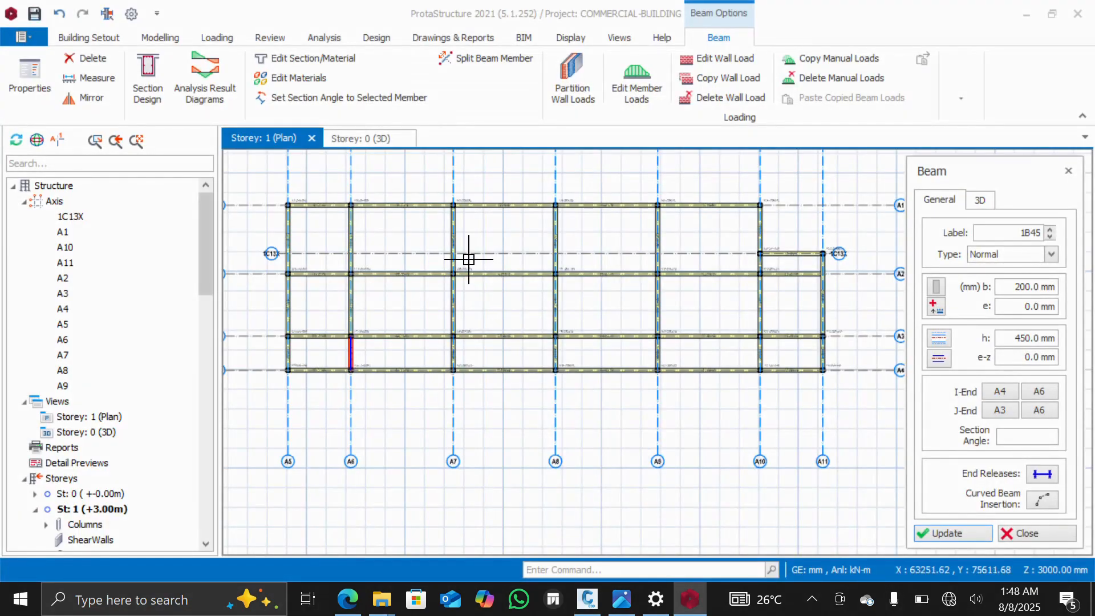
{"action": "scroll", "coordinate": [493, 341], "scroll_direction": "down", "scroll_amount": 2}
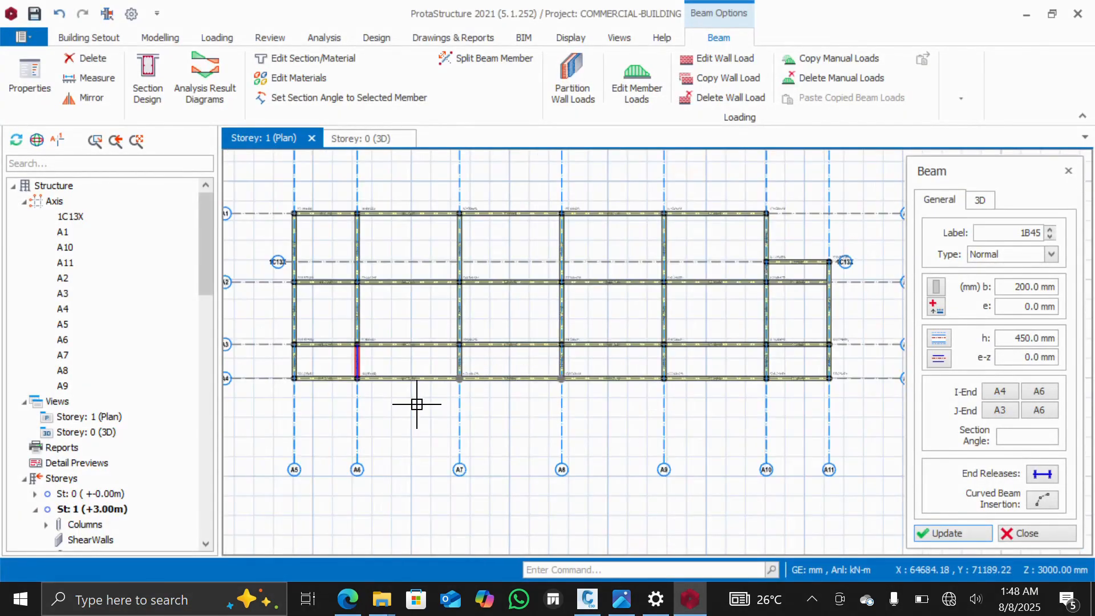
{"action": "scroll", "coordinate": [476, 408], "scroll_direction": "down", "scroll_amount": 1}
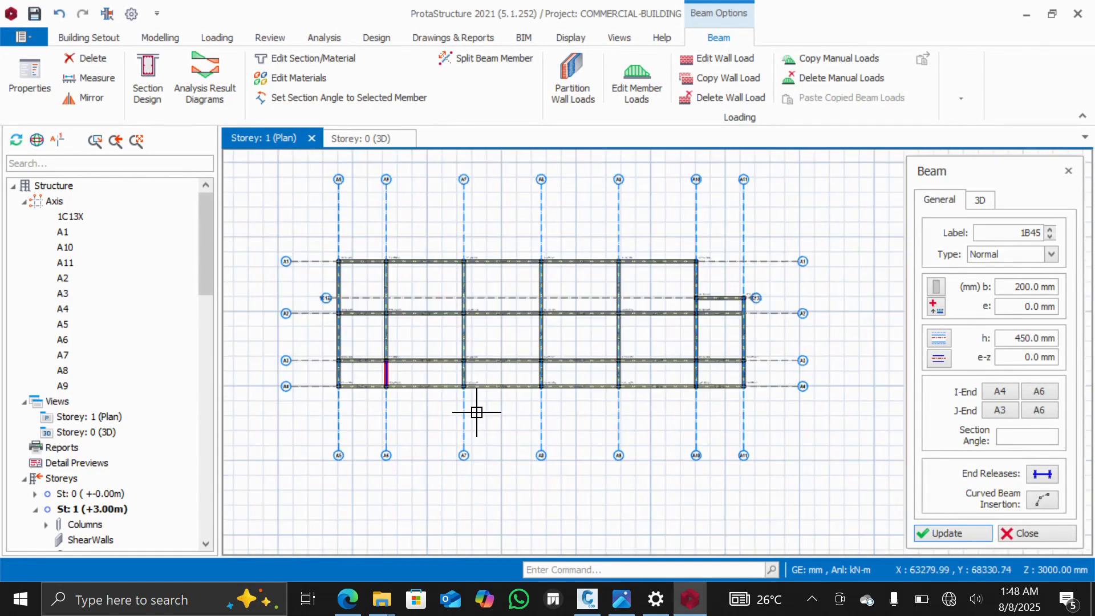
{"action": "left_click", "coordinate": [1068, 171]}
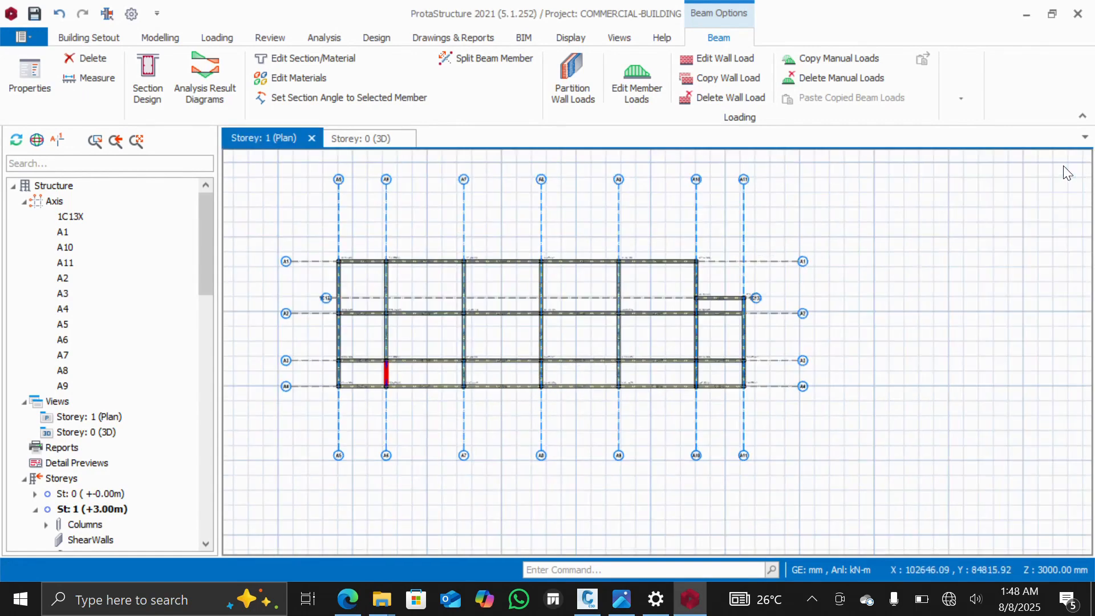
{"action": "scroll", "coordinate": [303, 369], "scroll_direction": "up", "scroll_amount": 2}
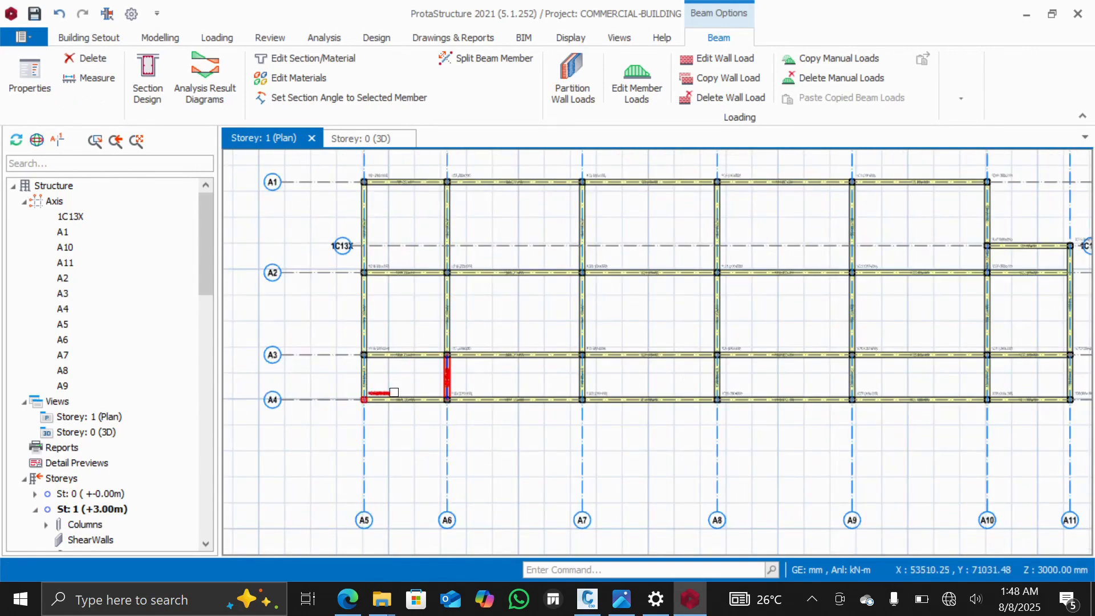
{"action": "key", "text": "Escape"}
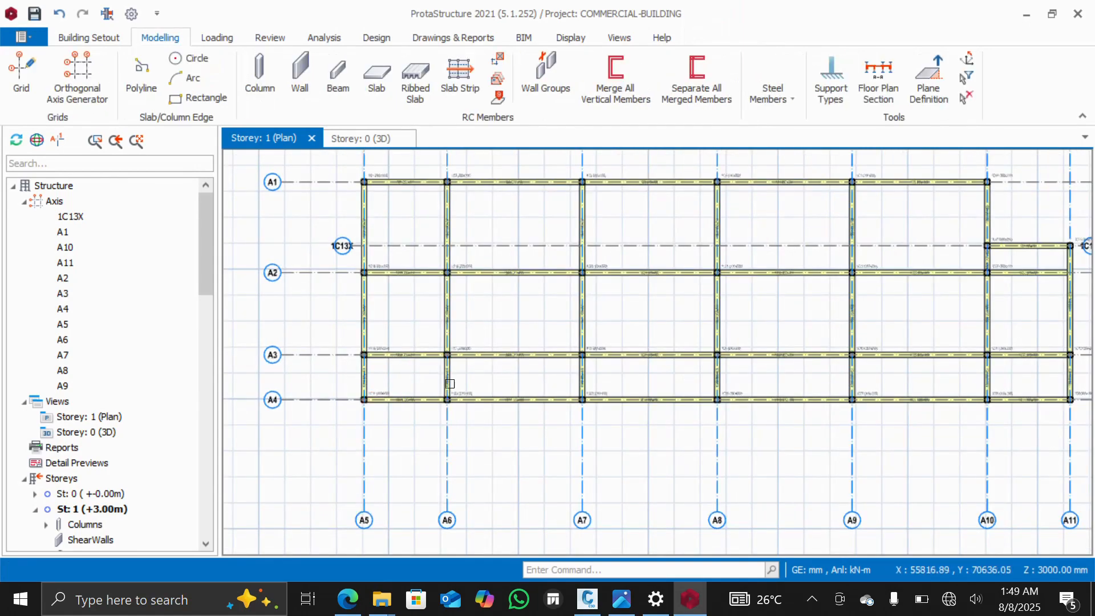
Stretch the A5-side end of axis 1C13X outward to line up with the ends of axes A1 to A4
{"action": "scroll", "coordinate": [408, 380], "scroll_direction": "down", "scroll_amount": 2}
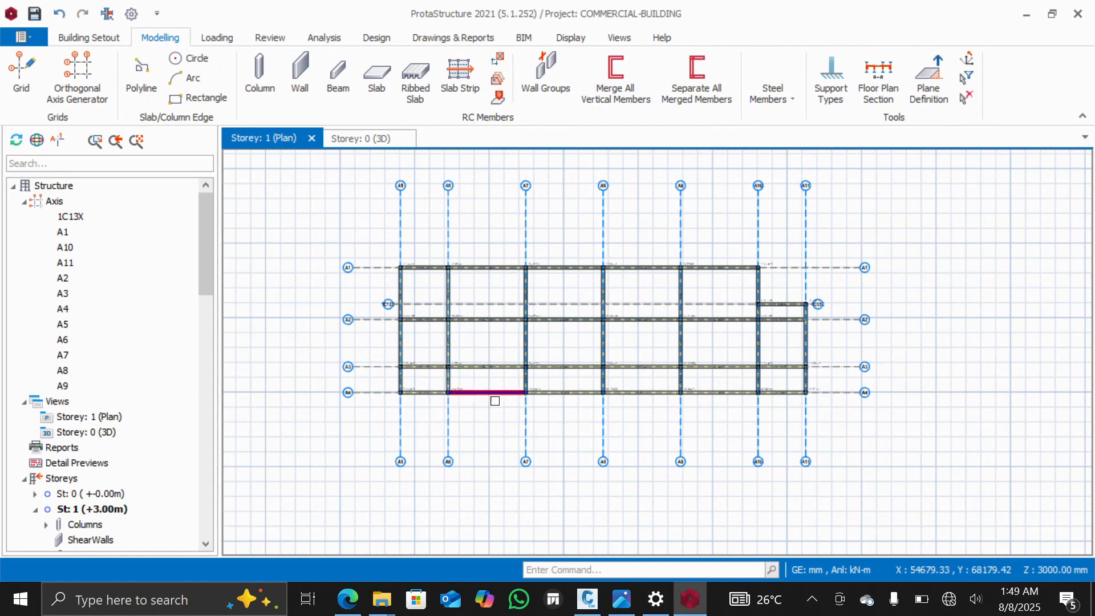
{"action": "scroll", "coordinate": [495, 401], "scroll_direction": "up", "scroll_amount": 1}
{"action": "scroll", "coordinate": [357, 269], "scroll_direction": "up", "scroll_amount": 3}
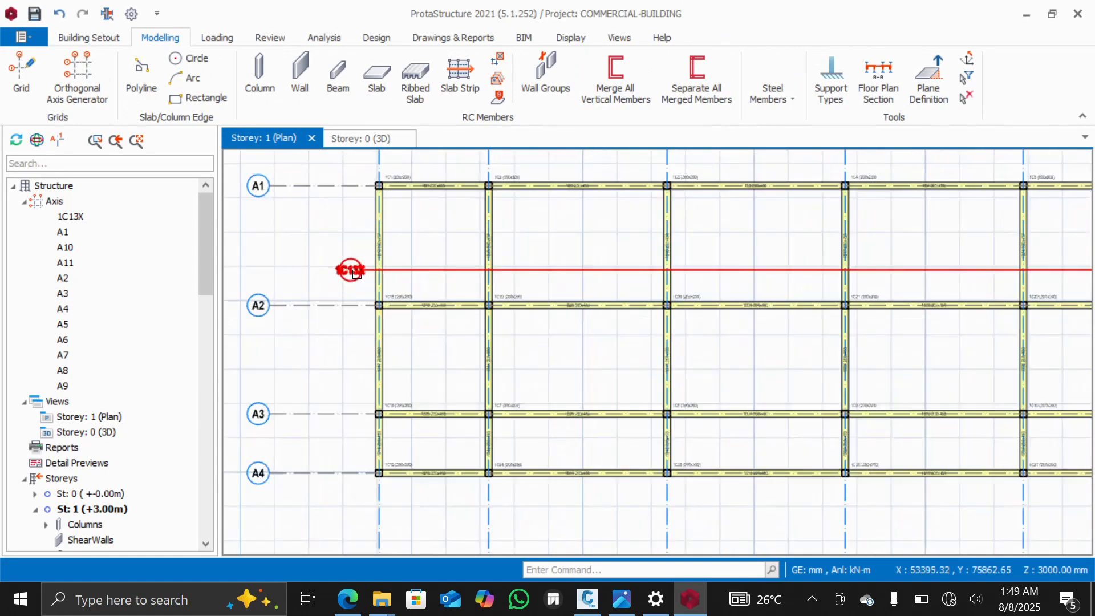
{"action": "left_click", "coordinate": [456, 271]}
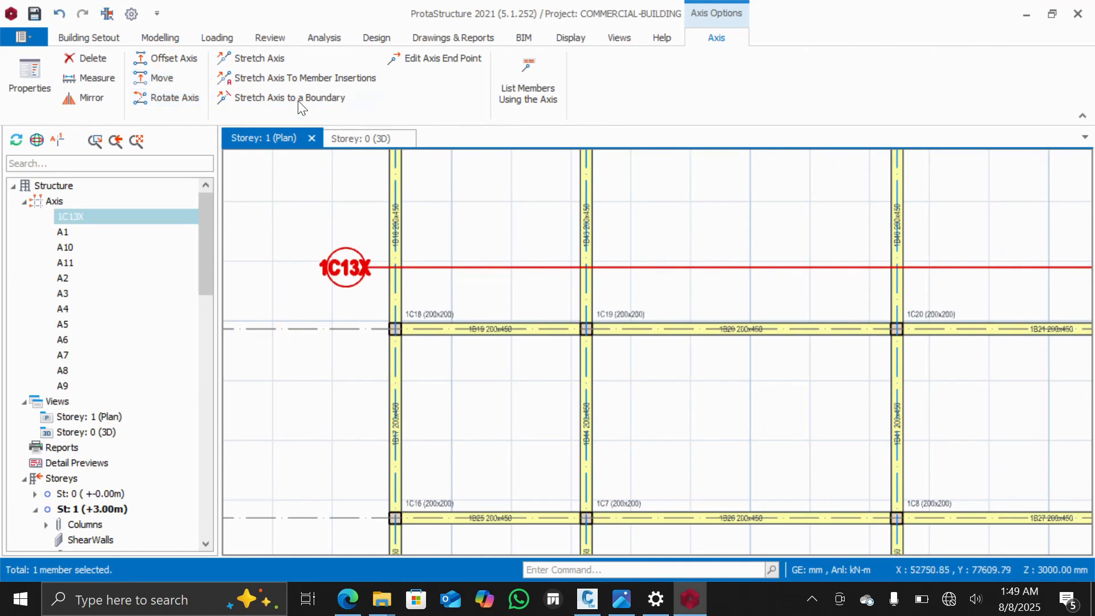
{"action": "left_click", "coordinate": [268, 60]}
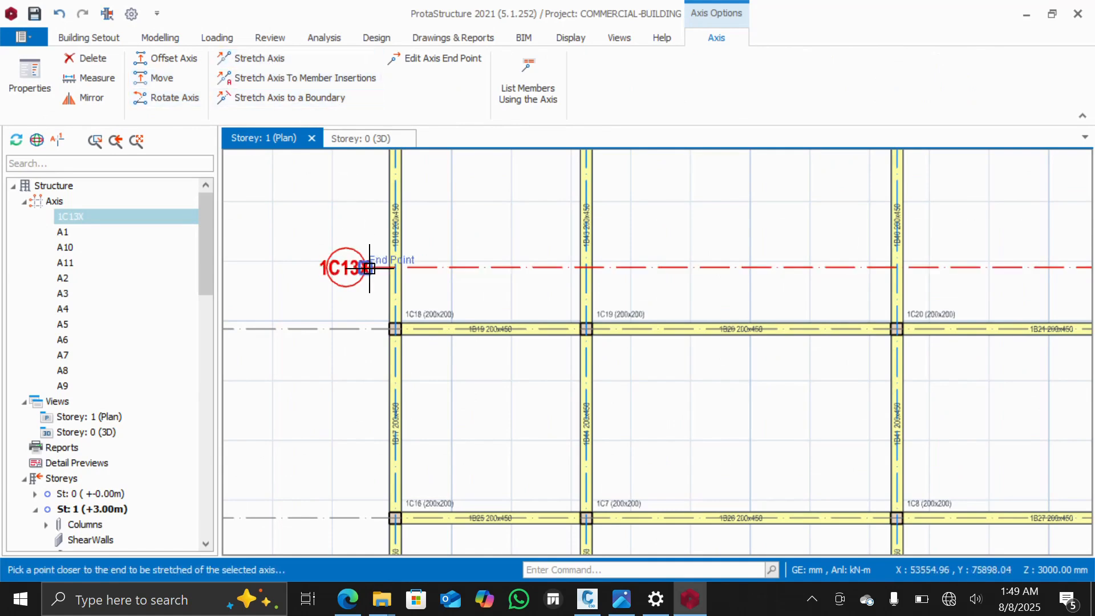
{"action": "scroll", "coordinate": [274, 260], "scroll_direction": "down", "scroll_amount": 5}
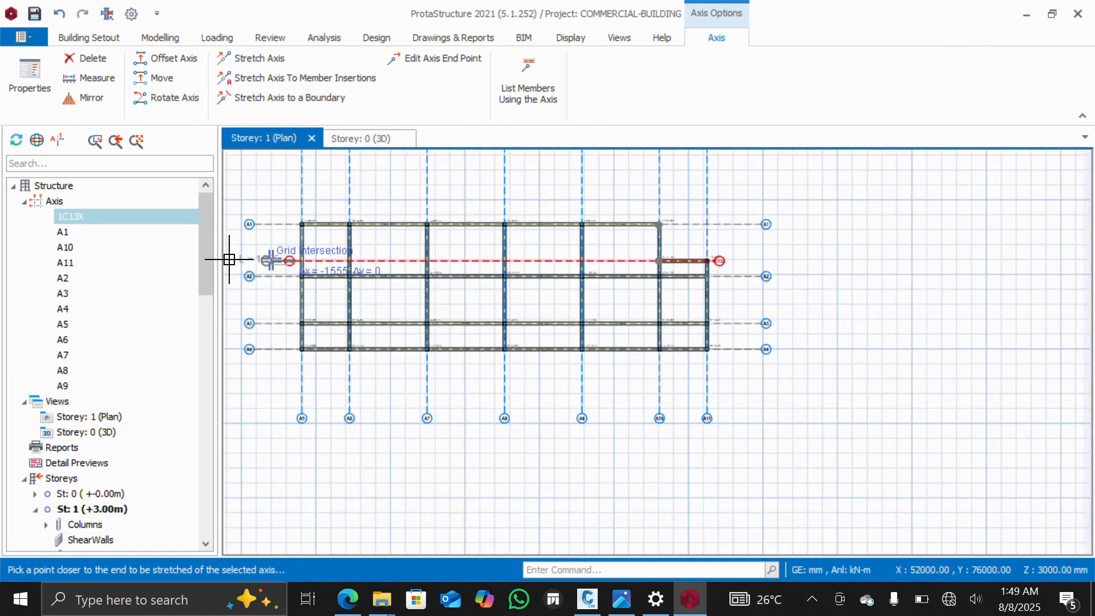
{"action": "scroll", "coordinate": [232, 257], "scroll_direction": "up", "scroll_amount": 3}
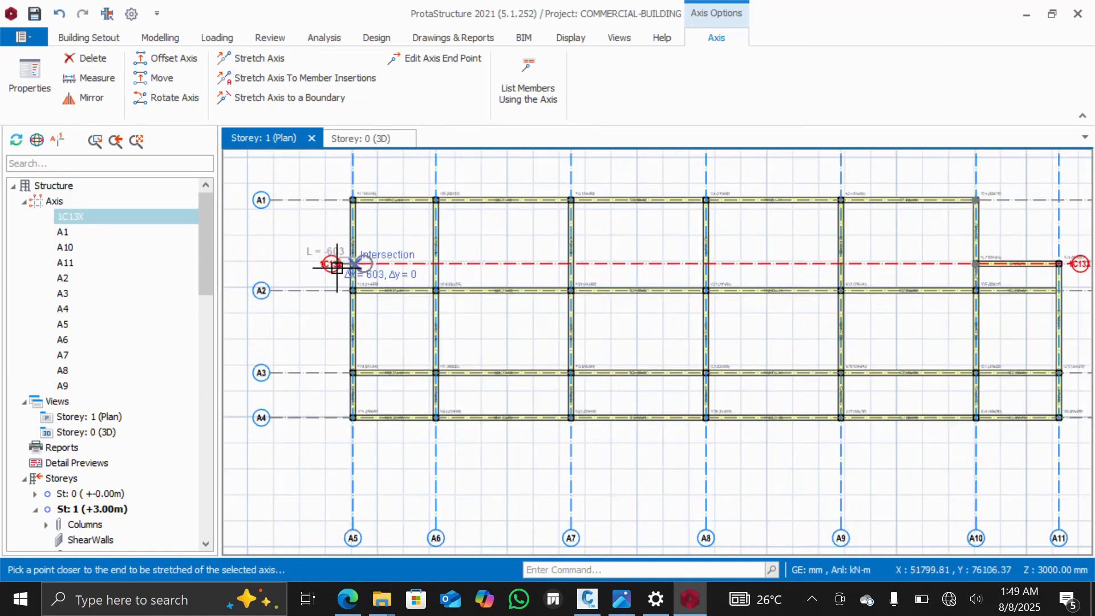
{"action": "left_click", "coordinate": [270, 265]}
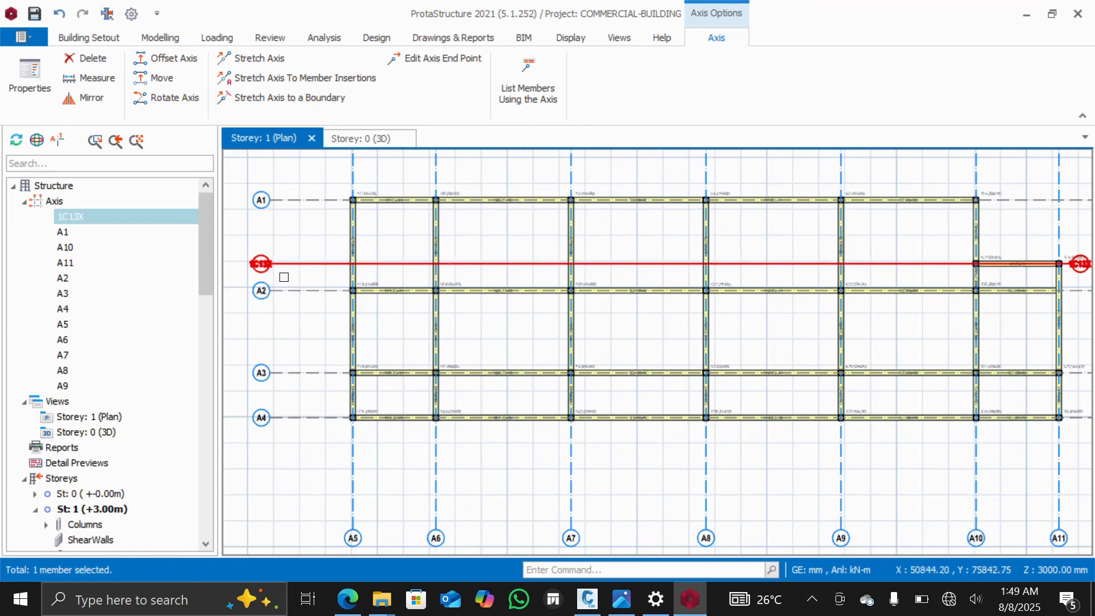
{"action": "key", "text": "Escape"}
Stretch the A11-side end of axis 1C13X outward to line up with the other ends of axes A1 to A4
{"action": "scroll", "coordinate": [311, 290], "scroll_direction": "down", "scroll_amount": 3}
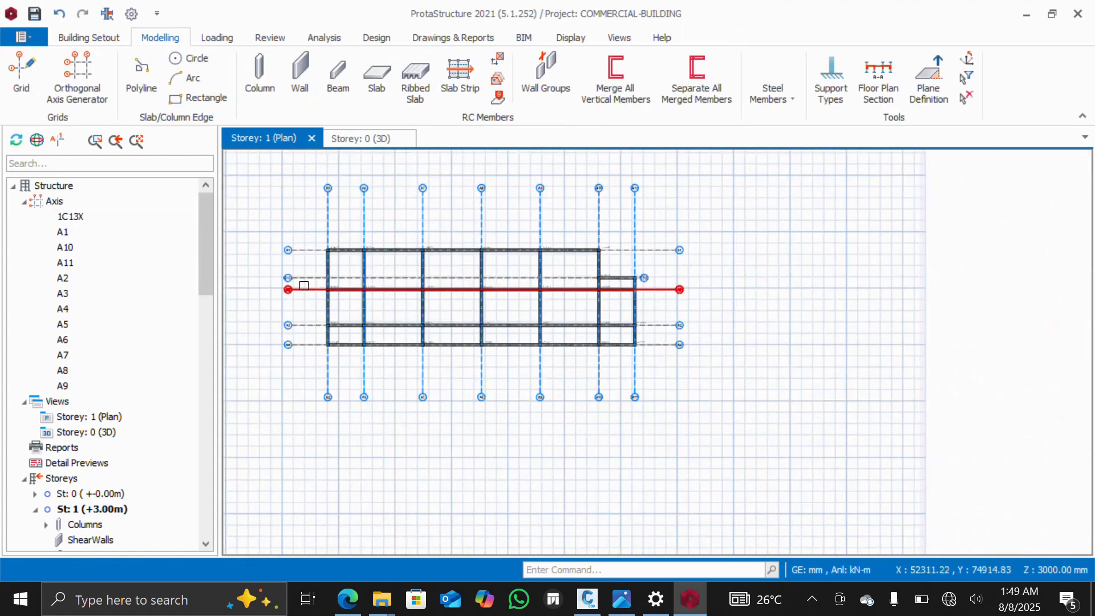
{"action": "scroll", "coordinate": [621, 288], "scroll_direction": "up", "scroll_amount": 4}
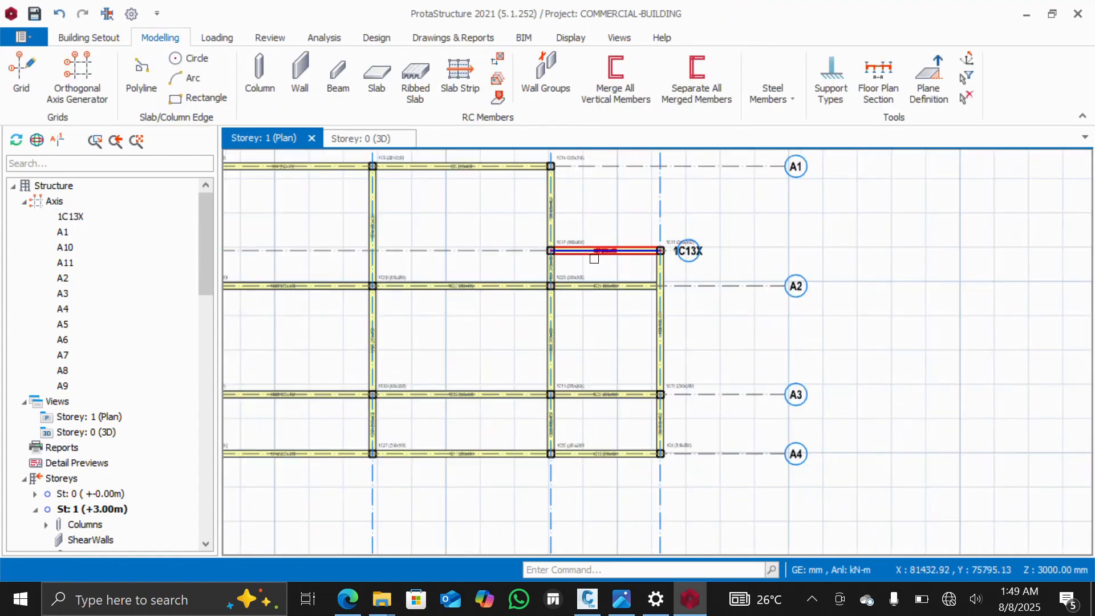
{"action": "left_click", "coordinate": [665, 251]}
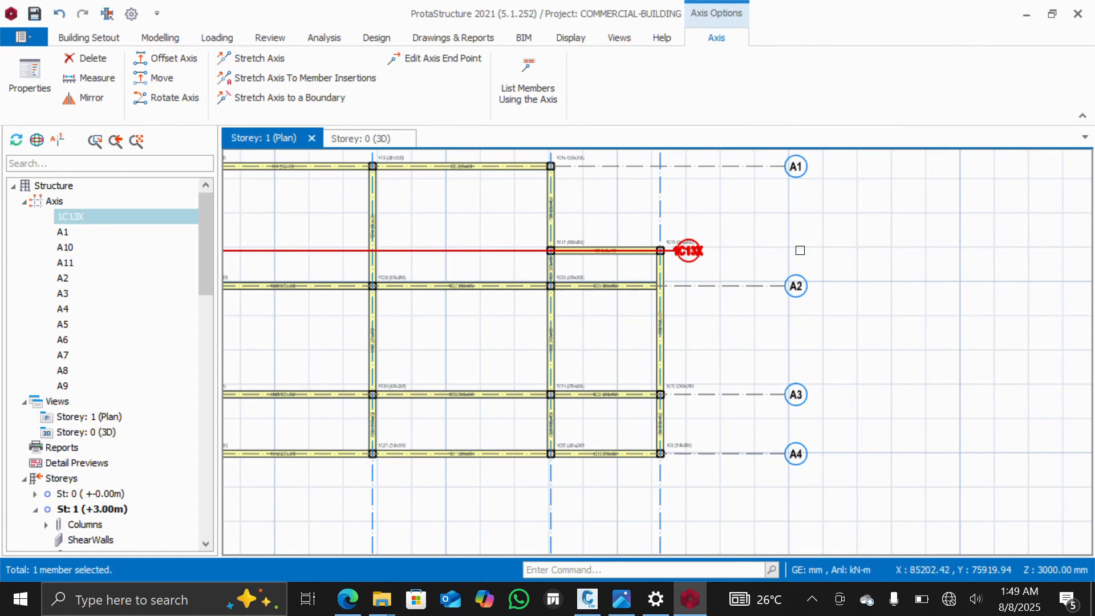
{"action": "key", "text": "Escape"}
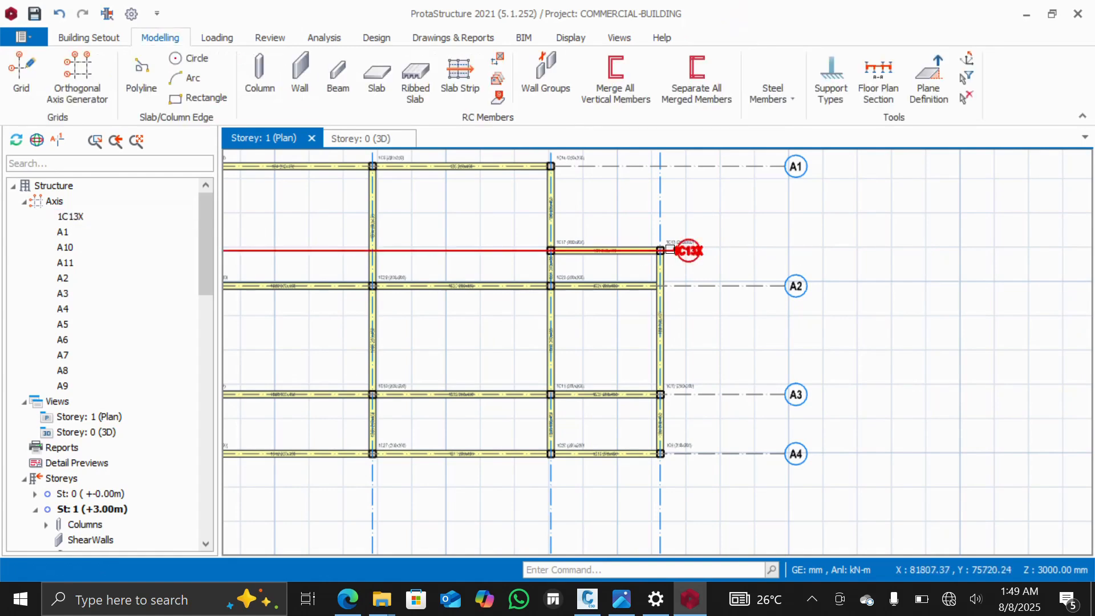
{"action": "left_click", "coordinate": [670, 249]}
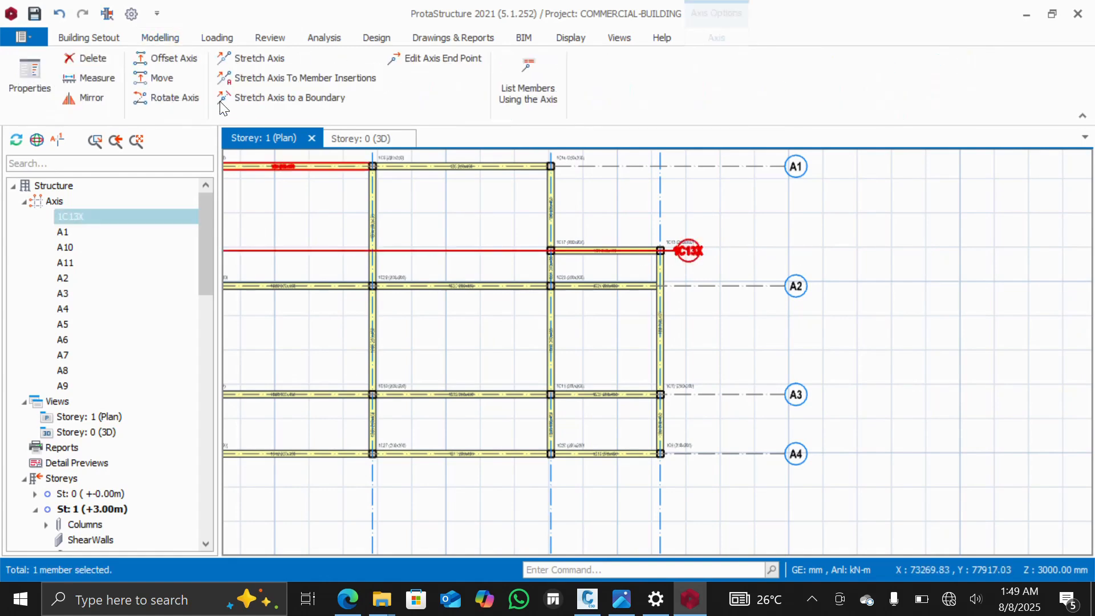
{"action": "left_click", "coordinate": [236, 57]}
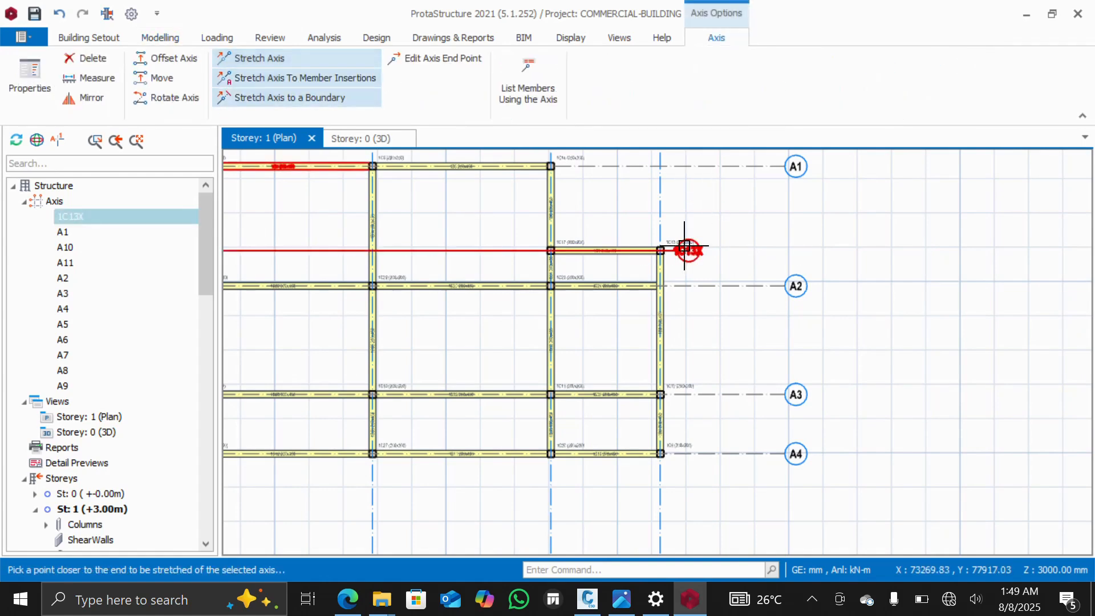
{"action": "left_click", "coordinate": [789, 246]}
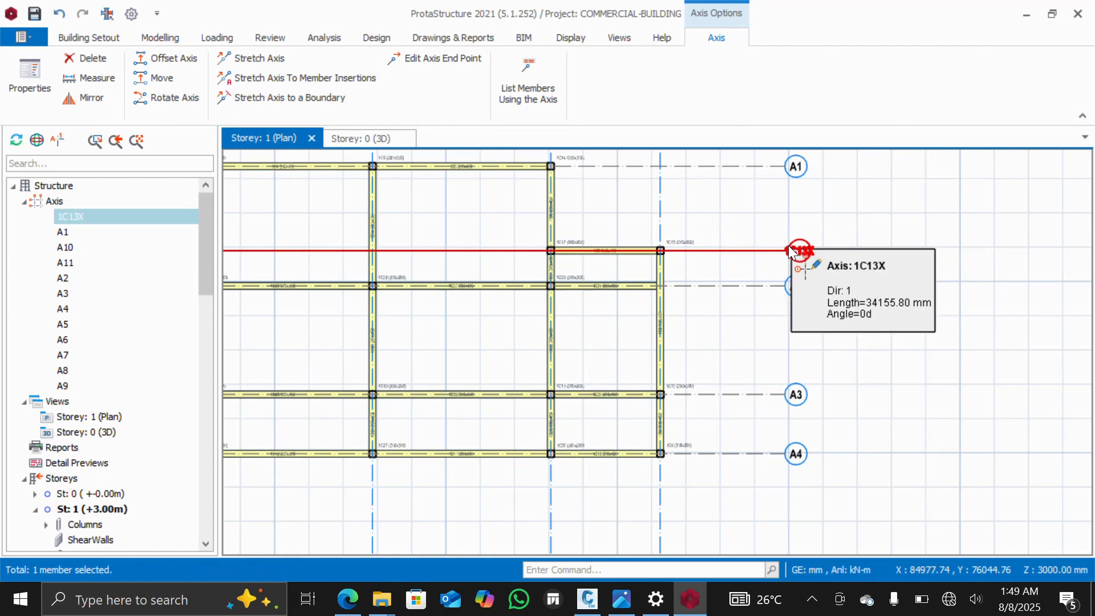
{"action": "key", "text": "Escape"}
{"action": "scroll", "coordinate": [787, 244], "scroll_direction": "down", "scroll_amount": 2}
{"action": "scroll", "coordinate": [773, 294], "scroll_direction": "down", "scroll_amount": 3}
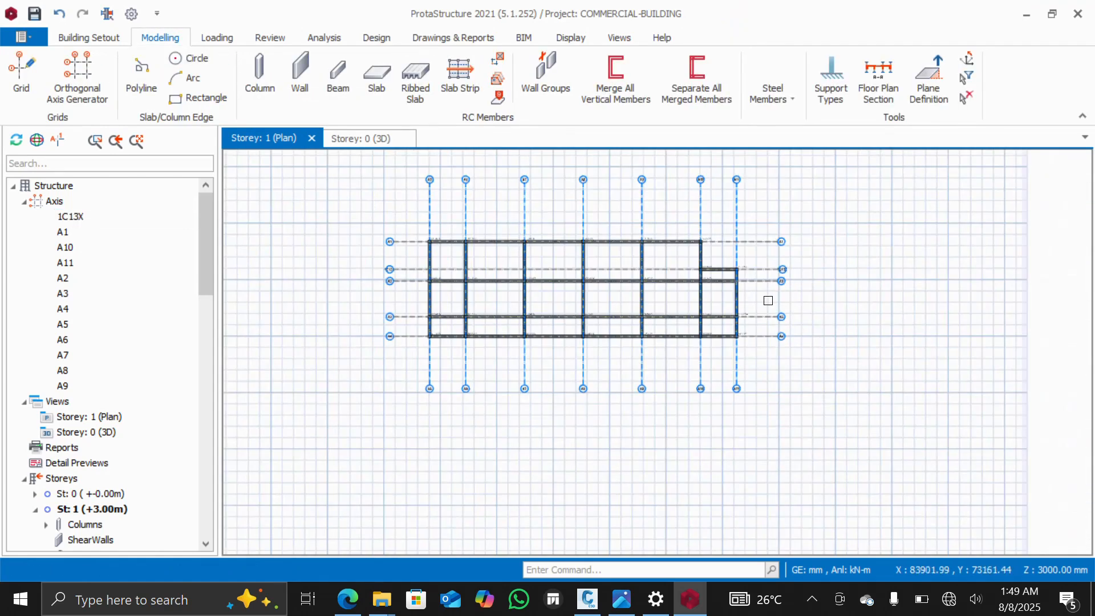
{"action": "scroll", "coordinate": [547, 284], "scroll_direction": "up", "scroll_amount": 1}
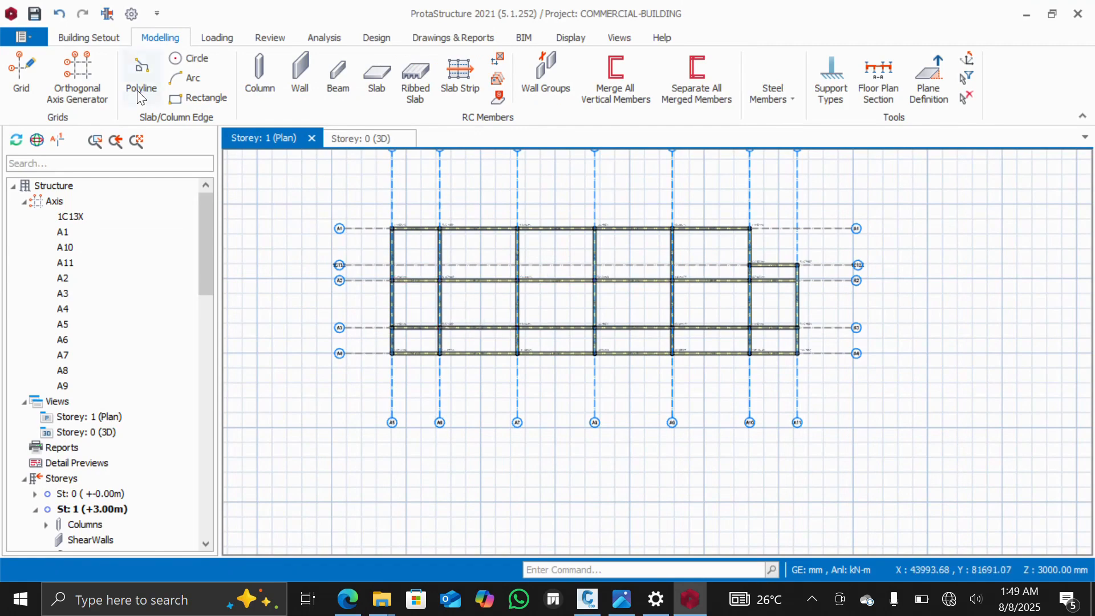
Open a 3D physical model view of storey 1 and orbit it to examine the beam and column frame
{"action": "right_click", "coordinate": [56, 402]}
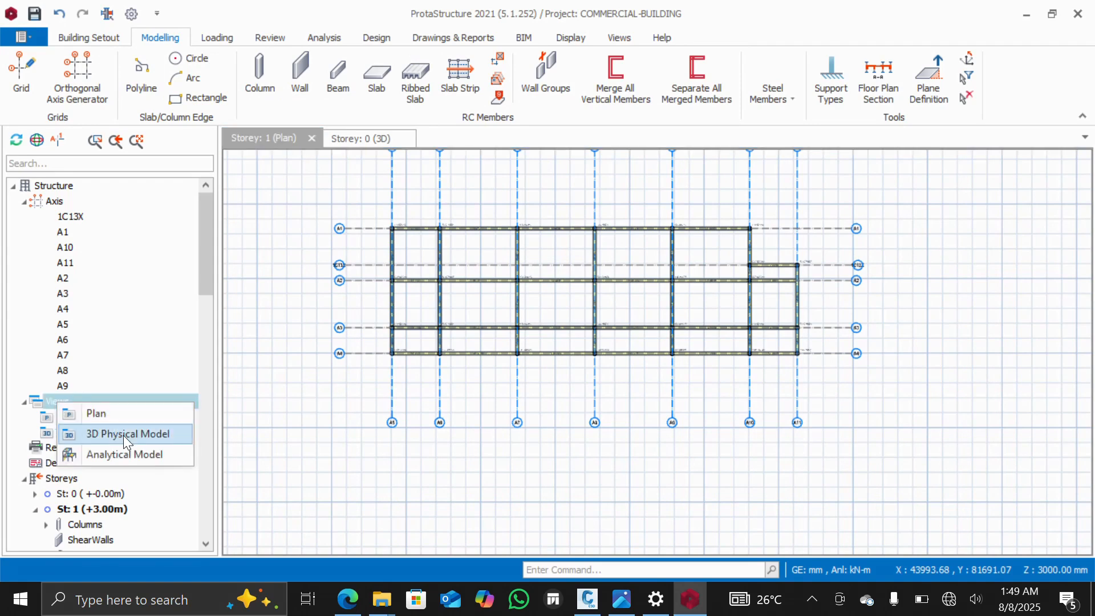
{"action": "left_click", "coordinate": [124, 436]}
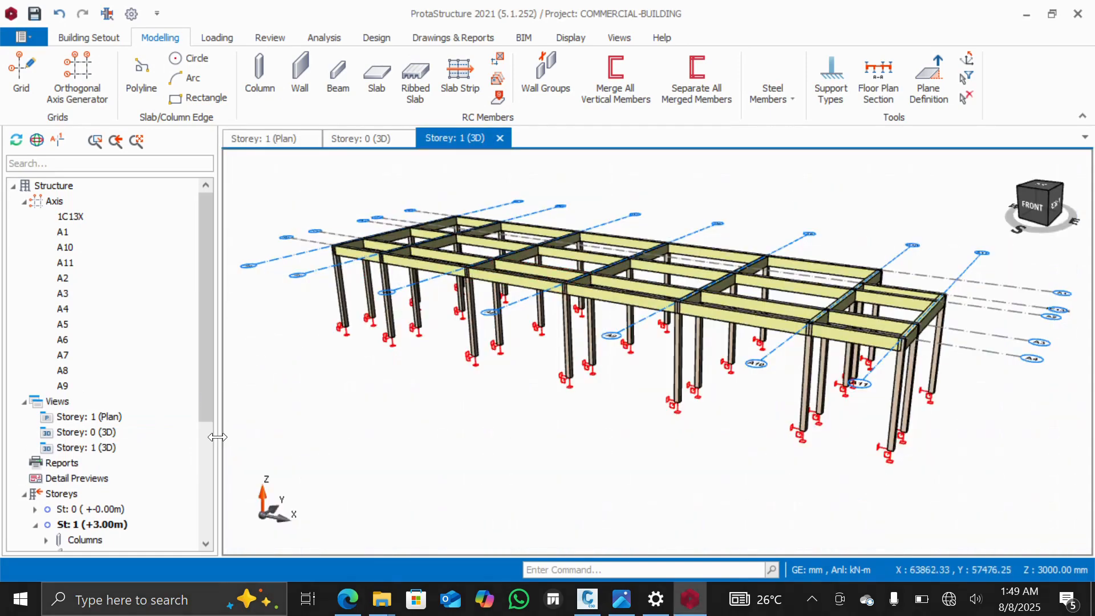
{"action": "left_click", "coordinate": [1035, 204]}
{"action": "mouse_move", "coordinate": [1038, 211]}
{"action": "left_mouse_down"}
{"action": "mouse_move", "coordinate": [1048, 225]}
{"action": "mouse_move", "coordinate": [1043, 216]}
{"action": "mouse_move", "coordinate": [1038, 230]}
{"action": "mouse_move", "coordinate": [1041, 186]}
{"action": "mouse_move", "coordinate": [1062, 216]}
{"action": "mouse_move", "coordinate": [1024, 217]}
{"action": "mouse_move", "coordinate": [1036, 208]}
{"action": "left_mouse_up"}
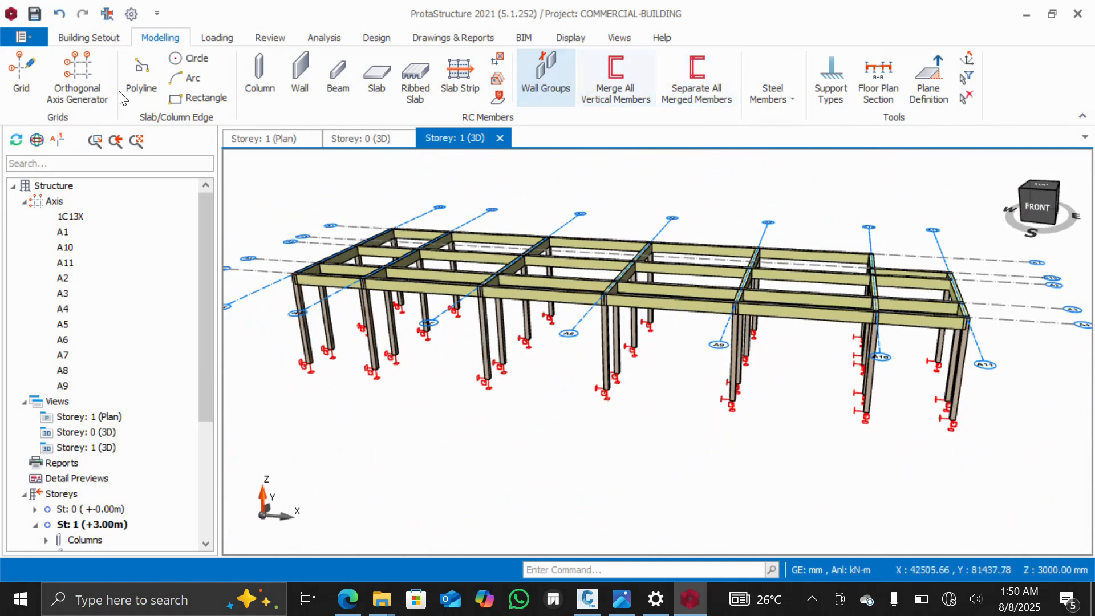
Make storey 0 the active storey in the 3D view and examine the frame from above, the front and the right side
{"action": "left_click", "coordinate": [83, 514]}
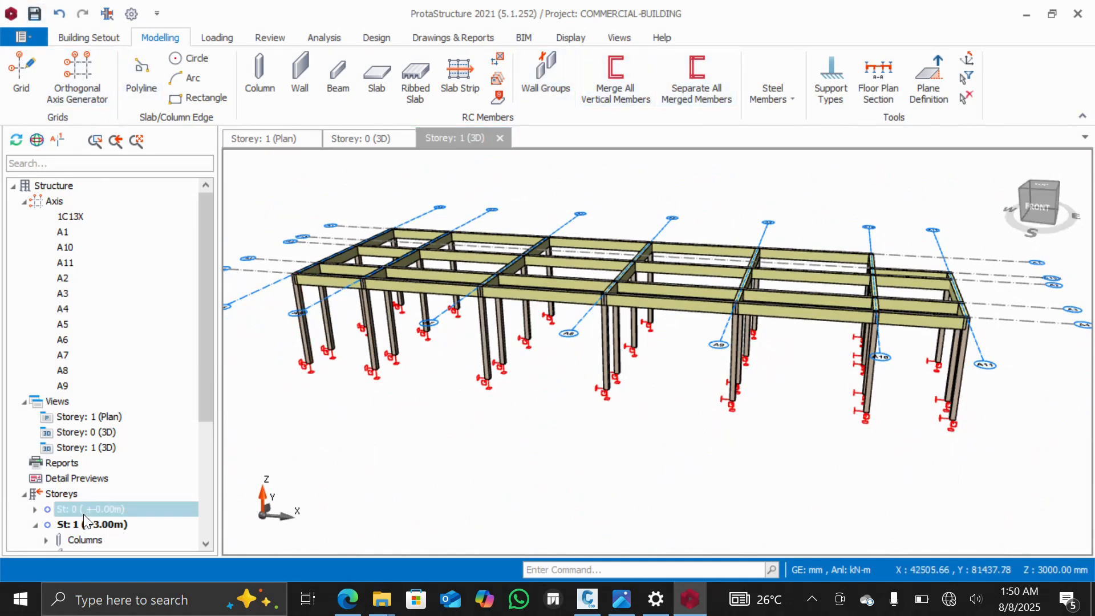
{"action": "double_click", "coordinate": [70, 508]}
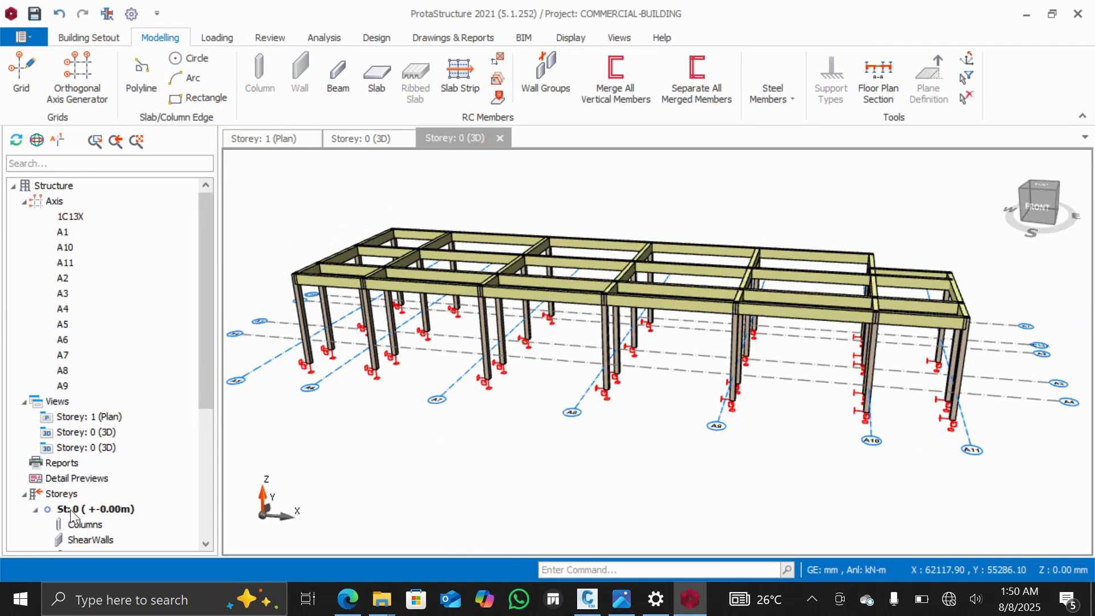
{"action": "left_click", "coordinate": [1039, 211]}
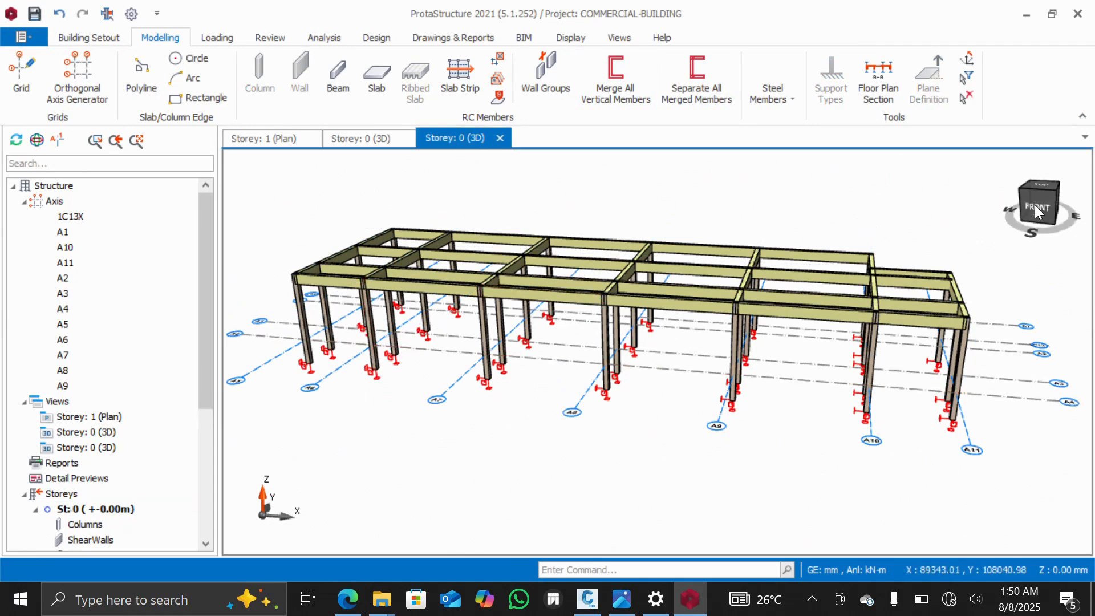
{"action": "left_click", "coordinate": [1033, 204]}
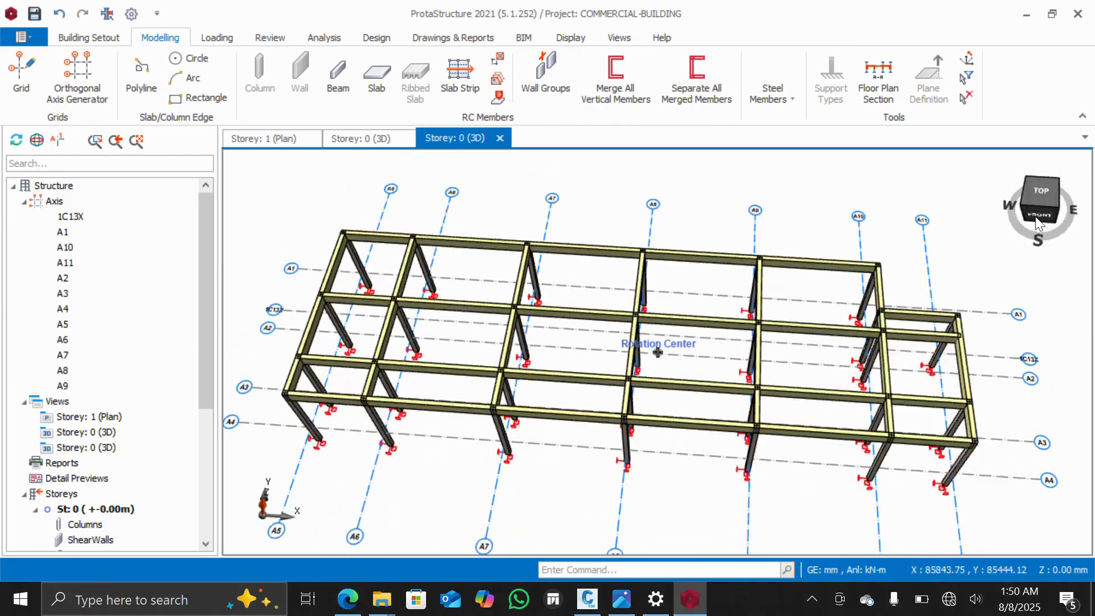
{"action": "left_click_drag", "start_coordinate": [1041, 188], "coordinate": [953, 176]}
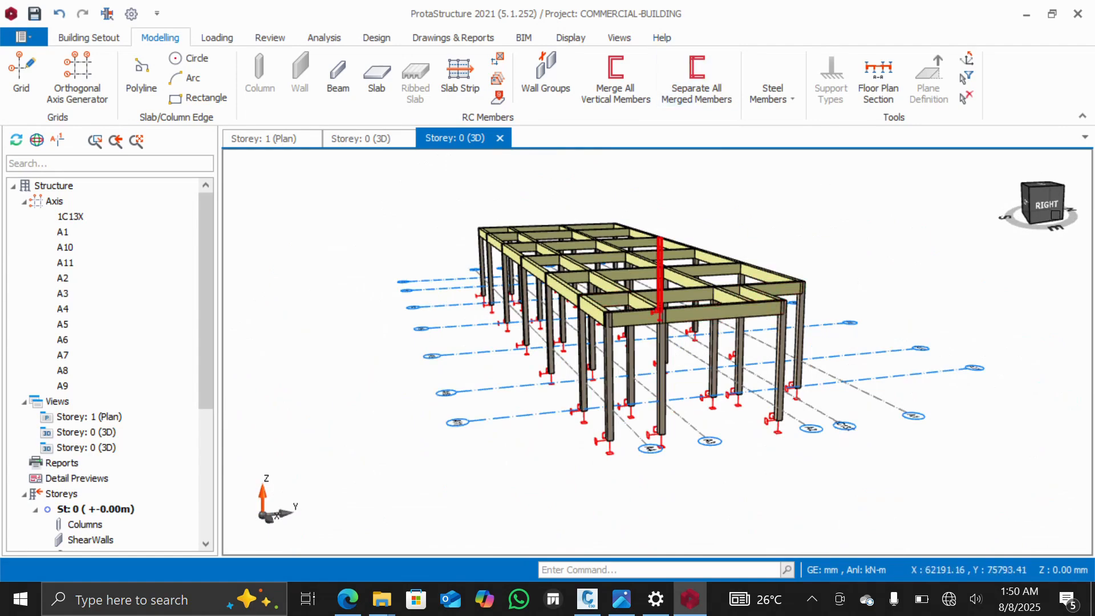
{"action": "left_click_drag", "start_coordinate": [1048, 228], "coordinate": [1077, 238]}
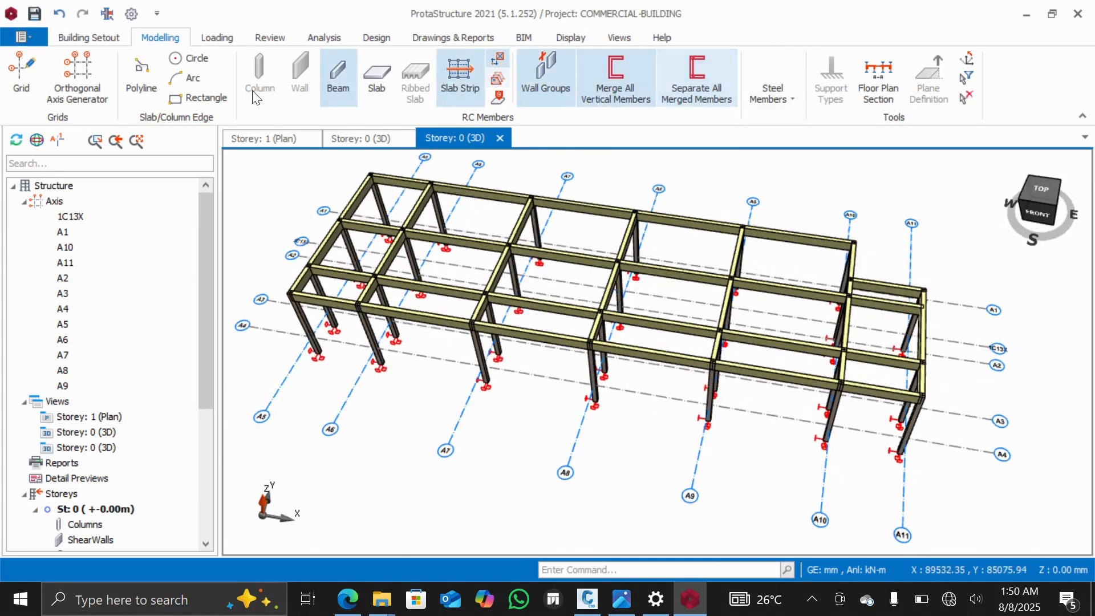
Open a plan view of storey 0 and examine its axes and columns
{"action": "right_click", "coordinate": [61, 401]}
{"action": "left_click", "coordinate": [45, 401]}
{"action": "right_click", "coordinate": [44, 401]}
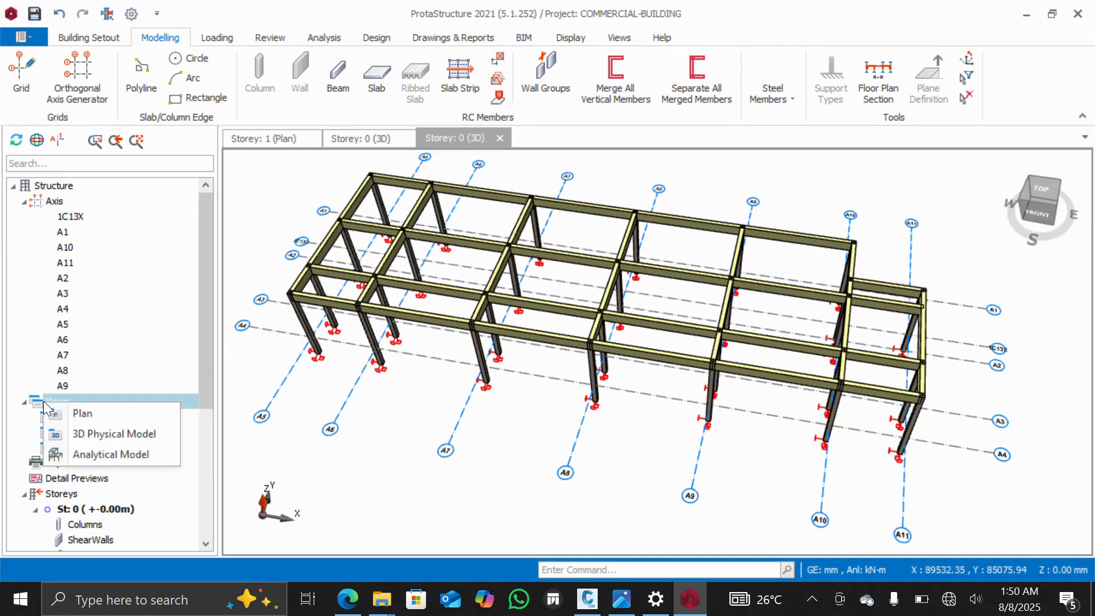
{"action": "left_click", "coordinate": [91, 414]}
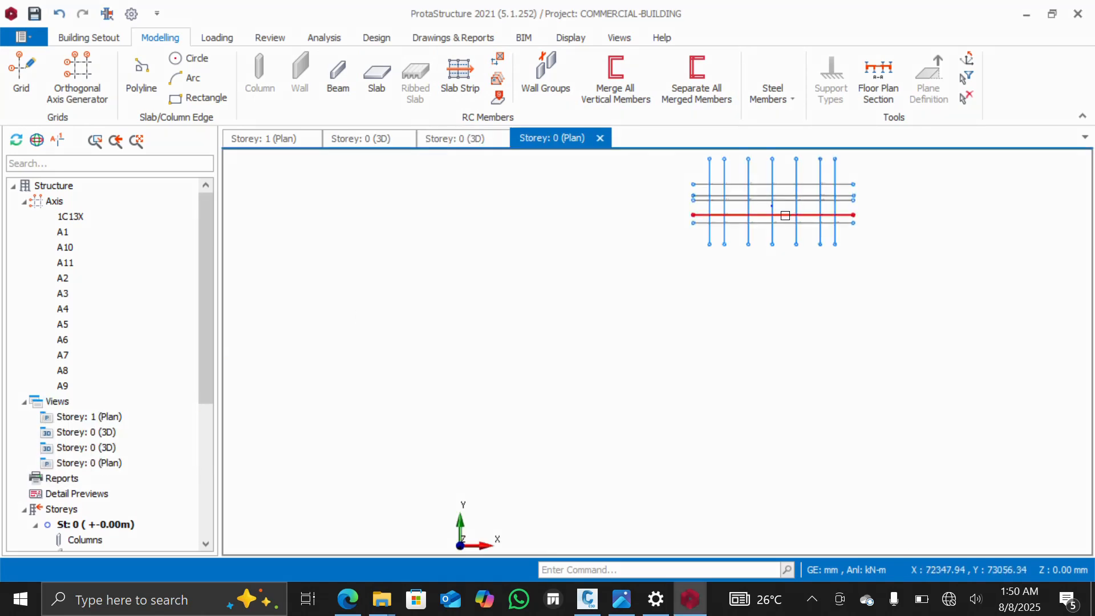
{"action": "scroll", "coordinate": [693, 220], "scroll_direction": "up", "scroll_amount": 5}
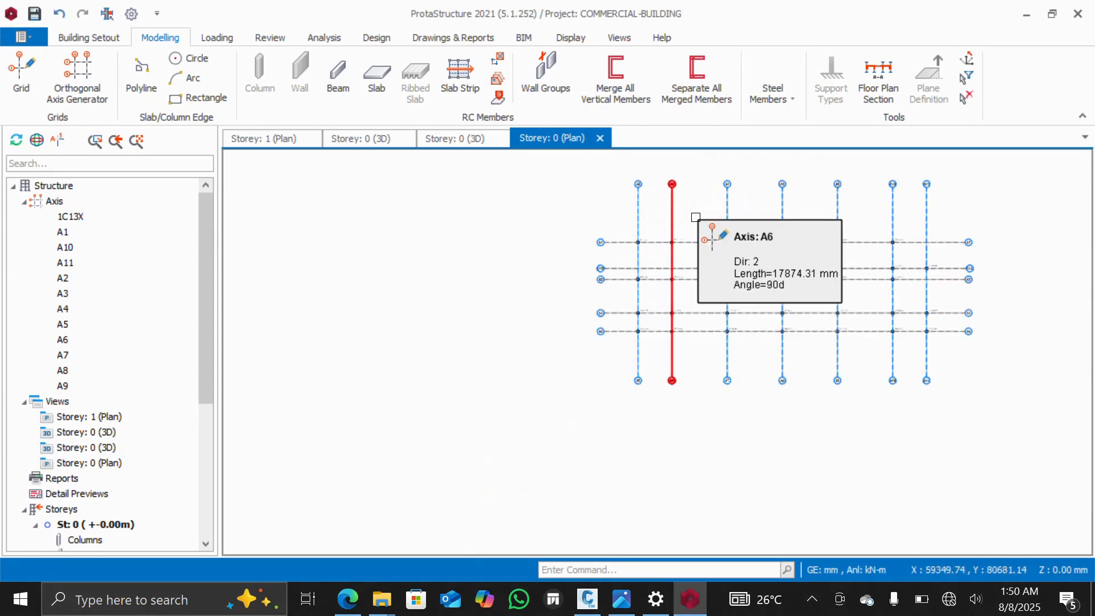
{"action": "scroll", "coordinate": [704, 268], "scroll_direction": "down", "scroll_amount": 8}
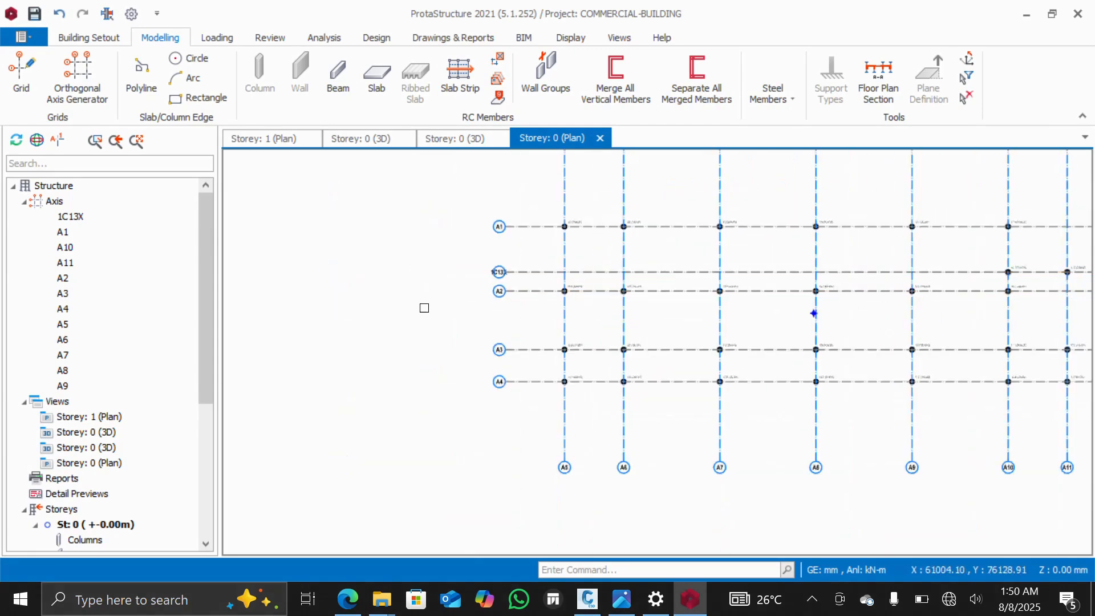
{"action": "double_click", "coordinate": [81, 420]}
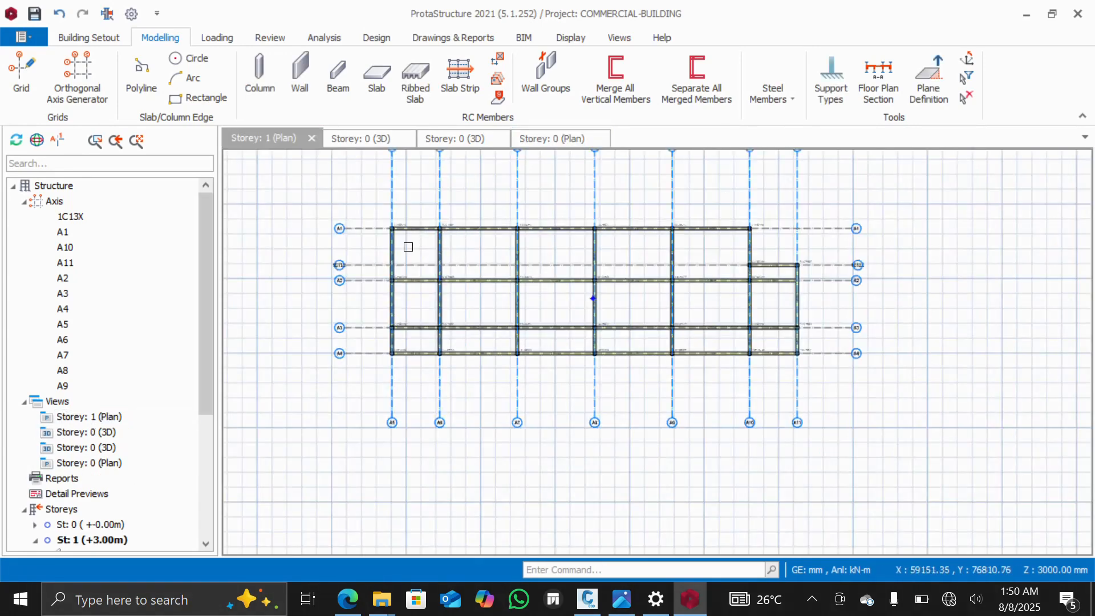
{"action": "scroll", "coordinate": [408, 246], "scroll_direction": "up", "scroll_amount": 3}
{"action": "scroll", "coordinate": [414, 242], "scroll_direction": "down", "scroll_amount": 2}
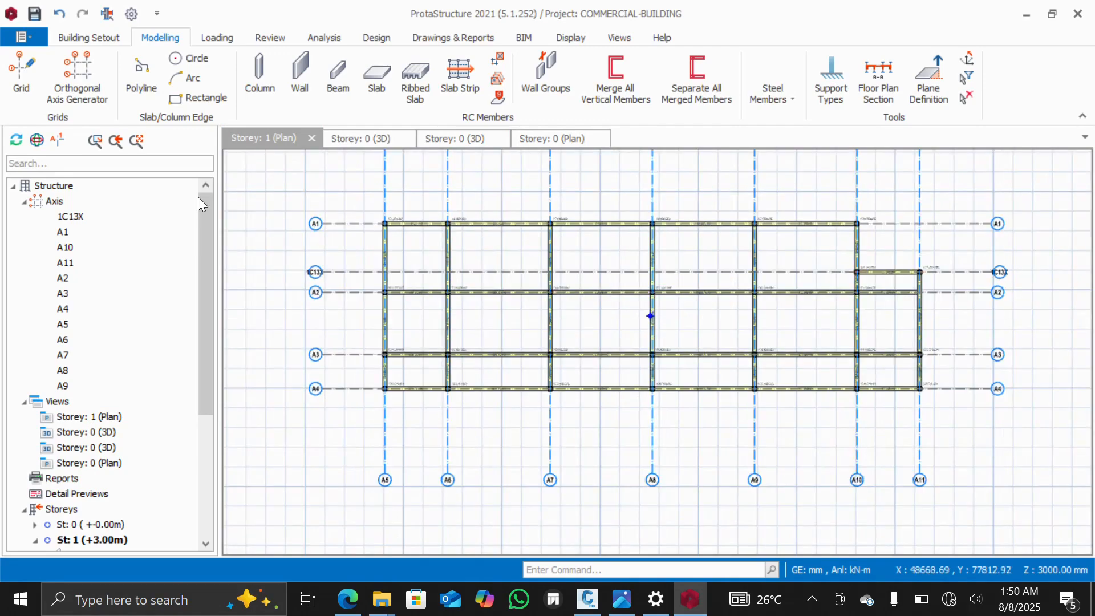
{"action": "left_click", "coordinate": [372, 80]}
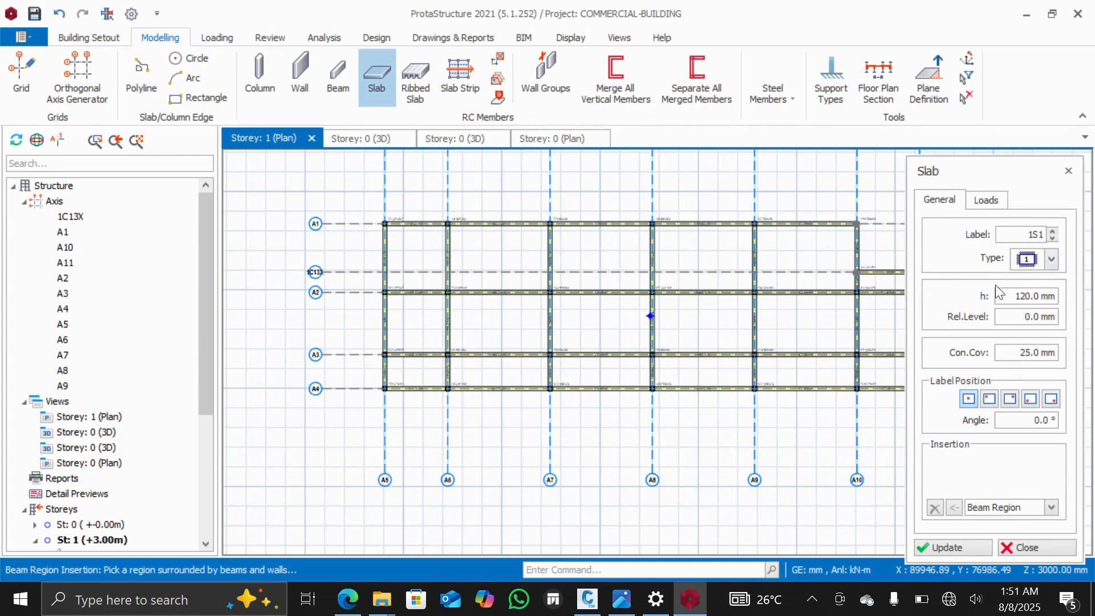
{"action": "left_click", "coordinate": [1025, 295]}
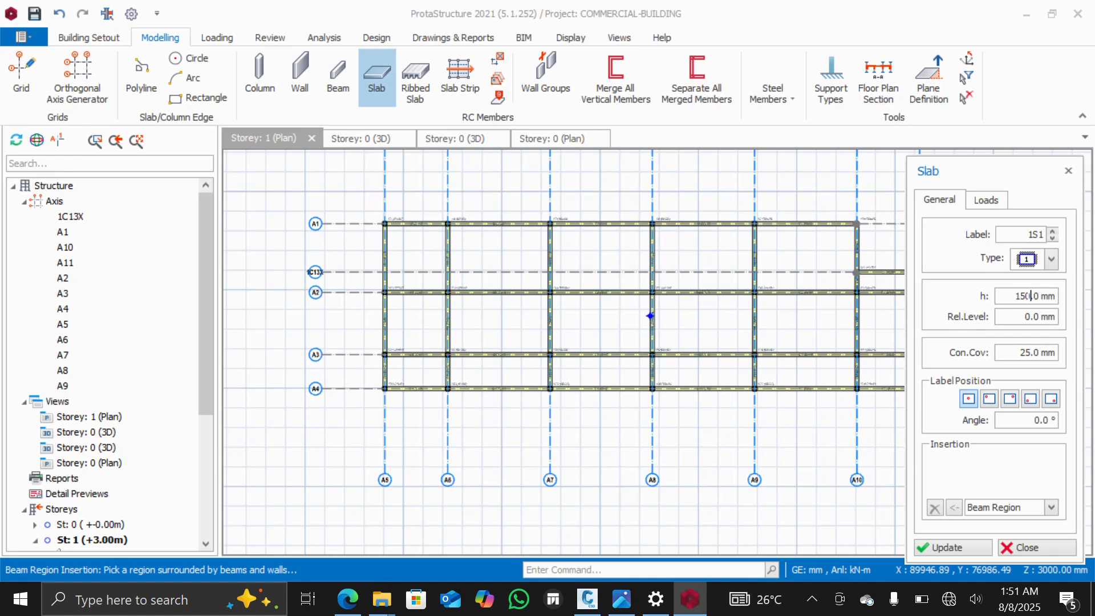
{"action": "left_click", "coordinate": [578, 328]}
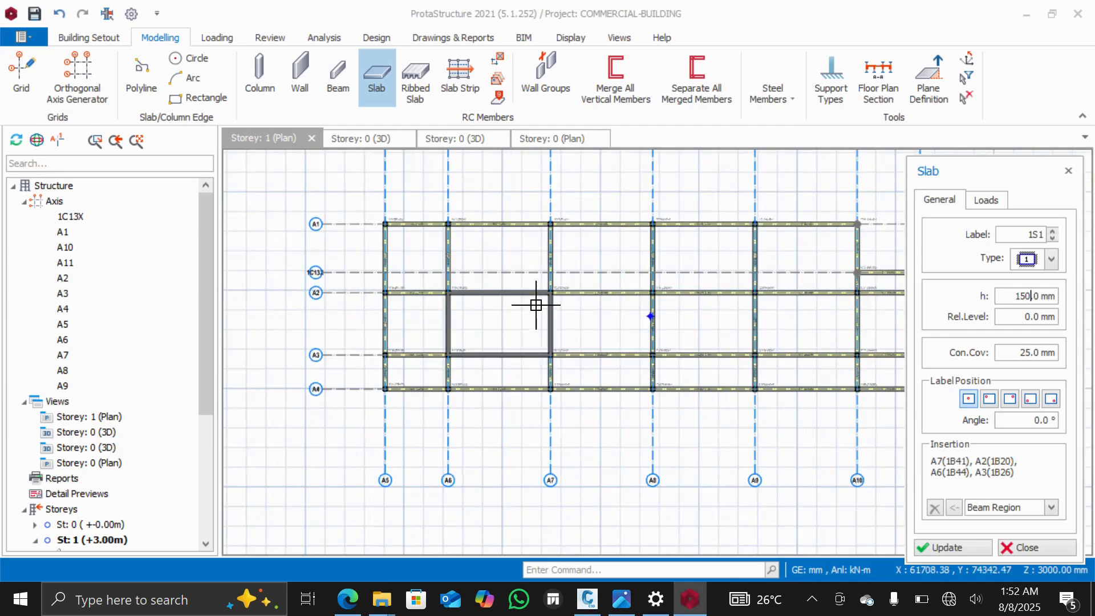
{"action": "scroll", "coordinate": [536, 284], "scroll_direction": "up", "scroll_amount": 3}
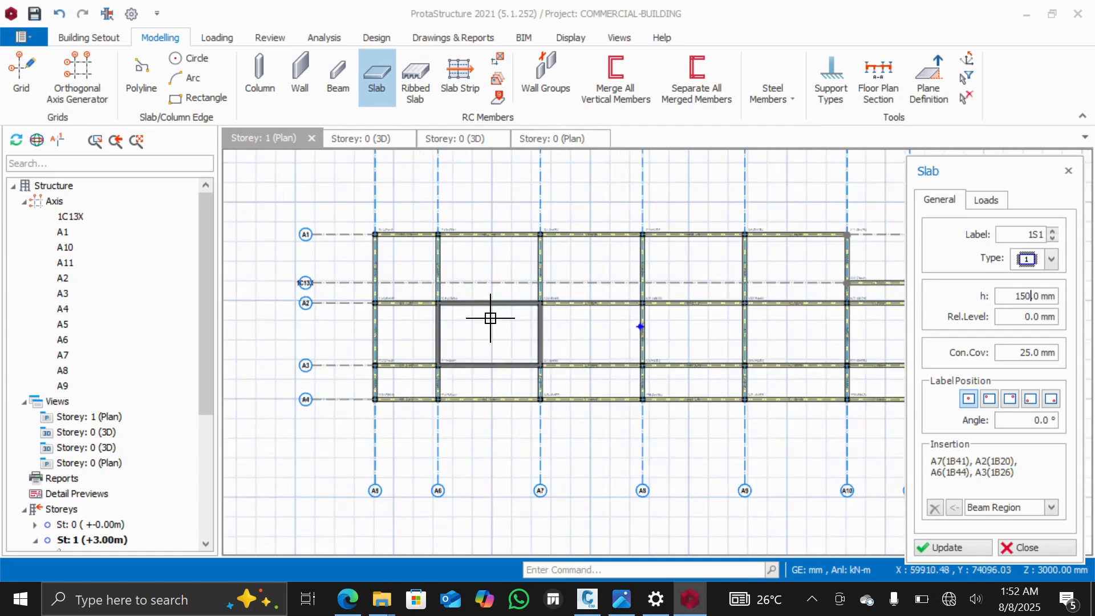
{"action": "scroll", "coordinate": [490, 317], "scroll_direction": "down", "scroll_amount": 3}
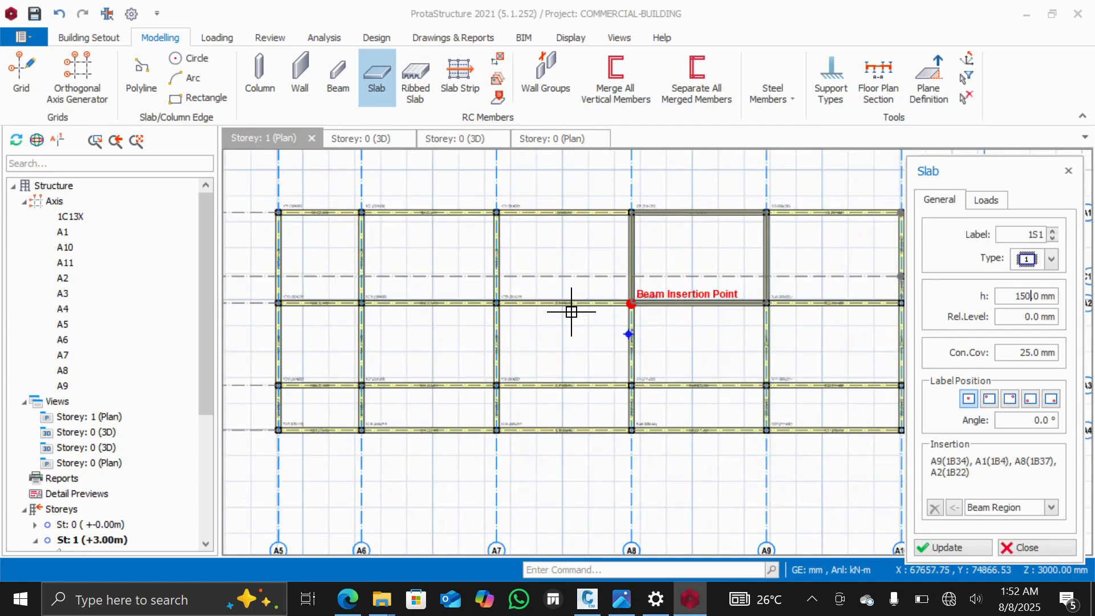
{"action": "scroll", "coordinate": [568, 322], "scroll_direction": "up", "scroll_amount": 3}
{"action": "scroll", "coordinate": [568, 322], "scroll_direction": "down", "scroll_amount": 2}
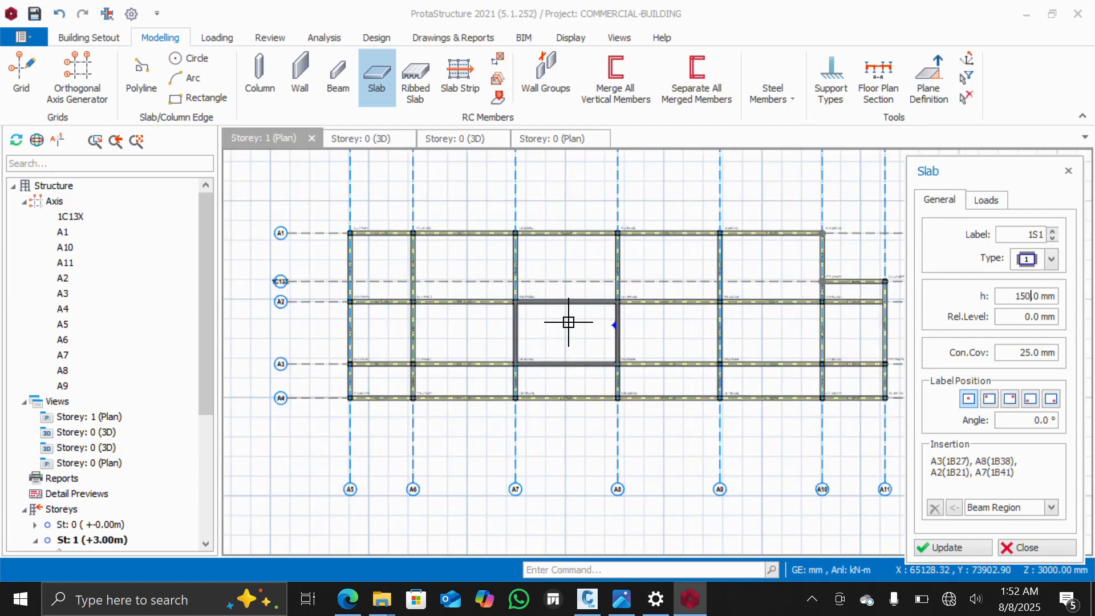
{"action": "scroll", "coordinate": [568, 322], "scroll_direction": "up", "scroll_amount": 1}
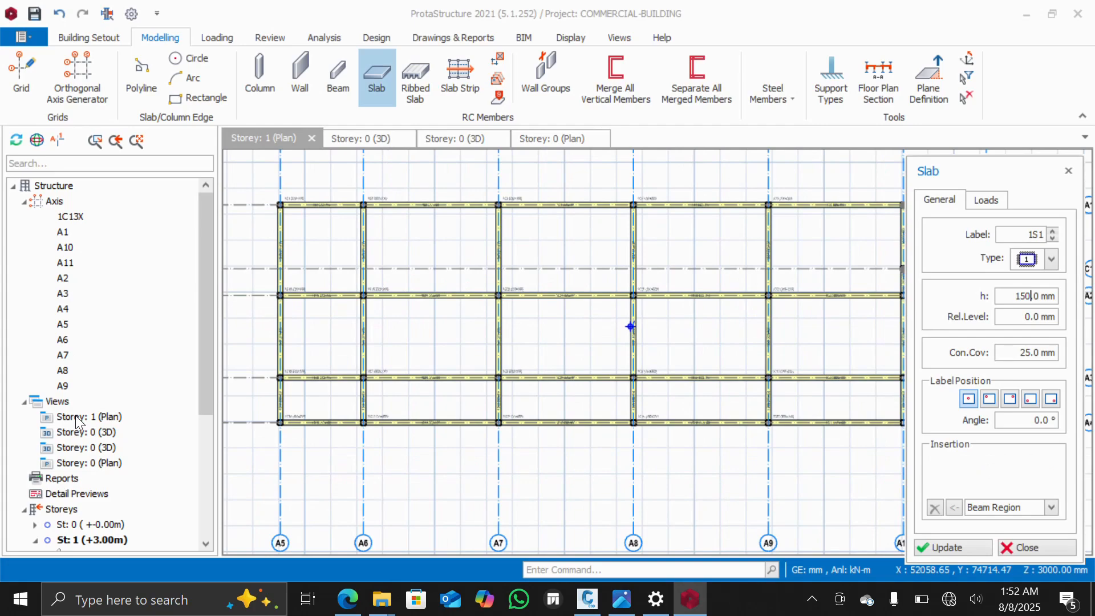
Switch to the storey 0 3D view and orbit it to examine the beam-enclosed bays of the frame from above
{"action": "double_click", "coordinate": [80, 430]}
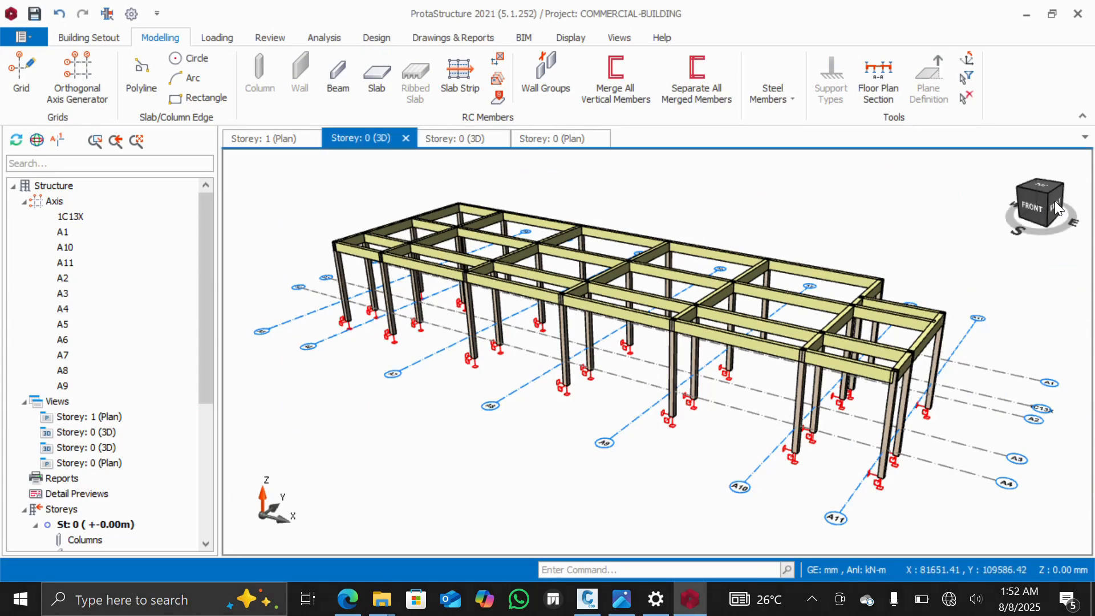
{"action": "mouse_move", "coordinate": [1040, 203]}
{"action": "left_mouse_down"}
{"action": "mouse_move", "coordinate": [1047, 240]}
{"action": "mouse_move", "coordinate": [1056, 218]}
{"action": "mouse_move", "coordinate": [1042, 214]}
{"action": "left_mouse_up"}
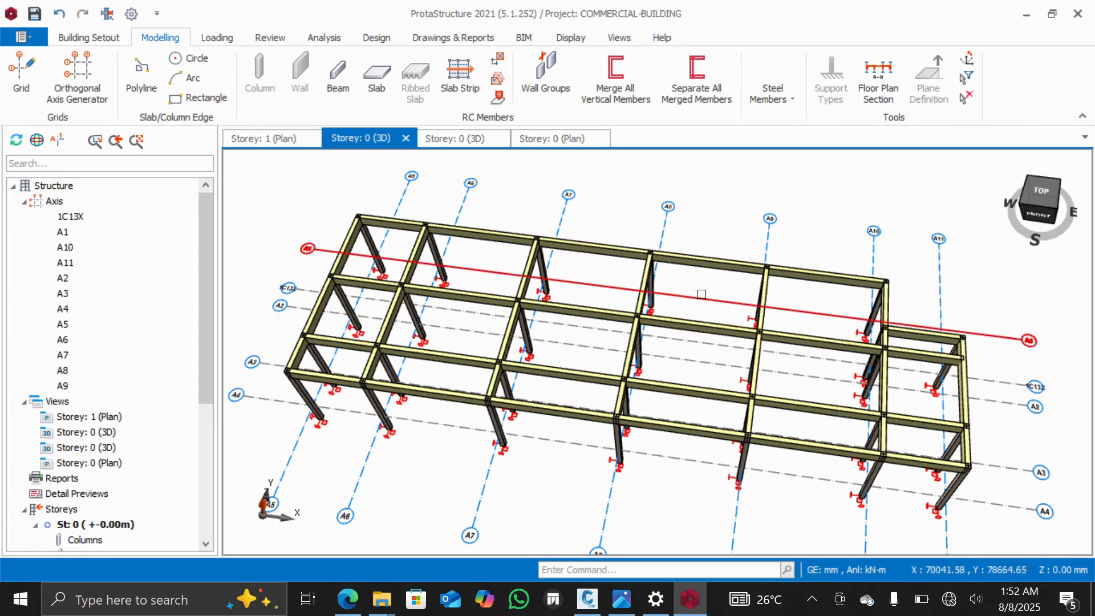
{"action": "mouse_move", "coordinate": [702, 294]}
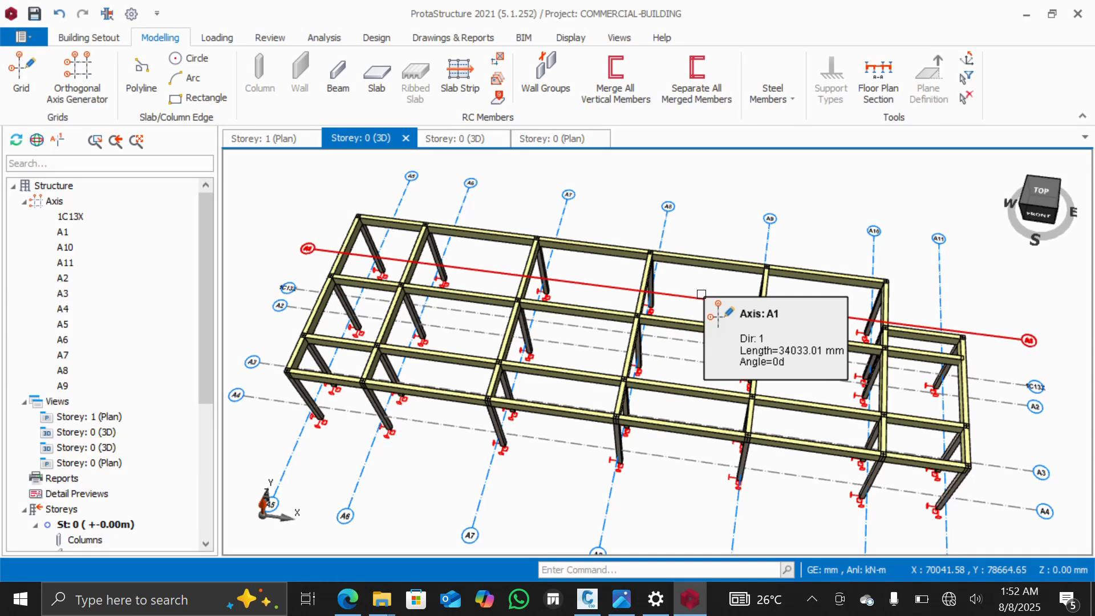
{"action": "mouse_move", "coordinate": [641, 291]}
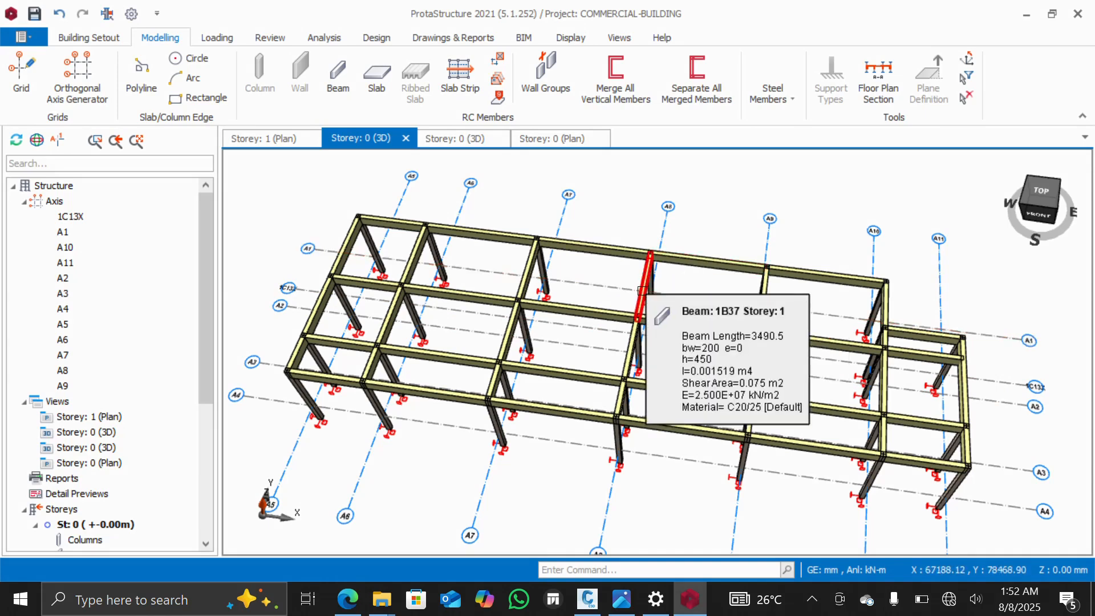
{"action": "mouse_move", "coordinate": [713, 263]}
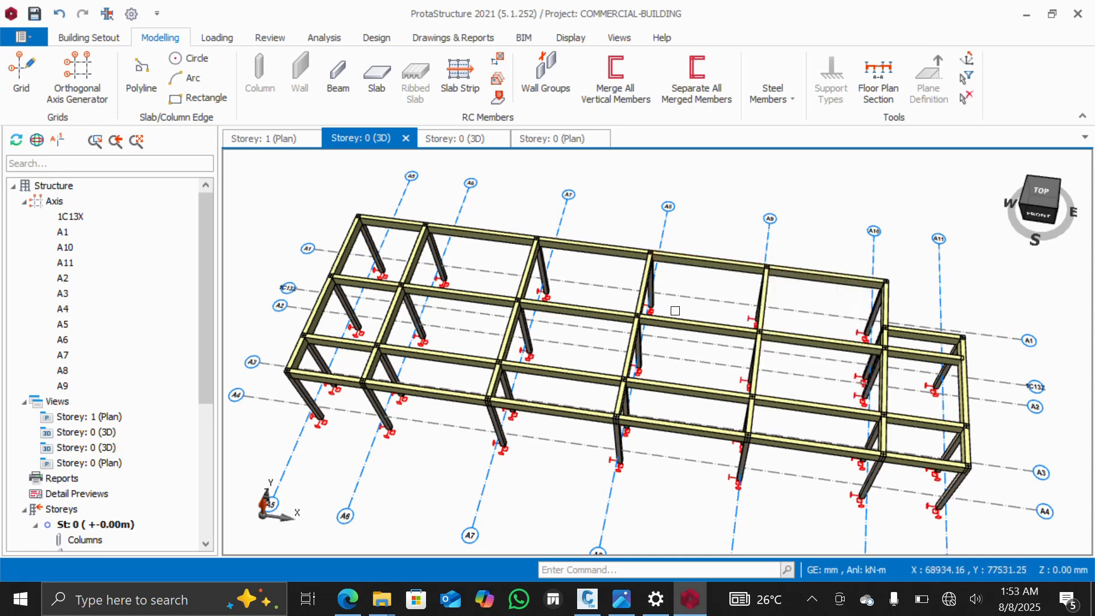
{"action": "scroll", "coordinate": [675, 310], "scroll_direction": "down", "scroll_amount": 2}
{"action": "scroll", "coordinate": [674, 311], "scroll_direction": "up", "scroll_amount": 3}
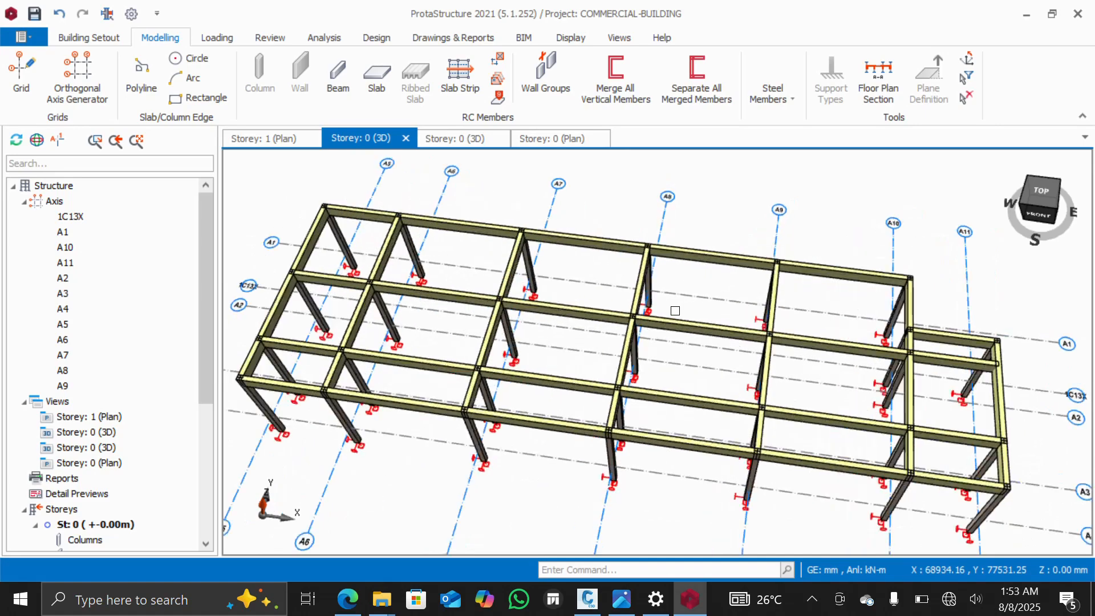
{"action": "scroll", "coordinate": [674, 311], "scroll_direction": "down", "scroll_amount": 2}
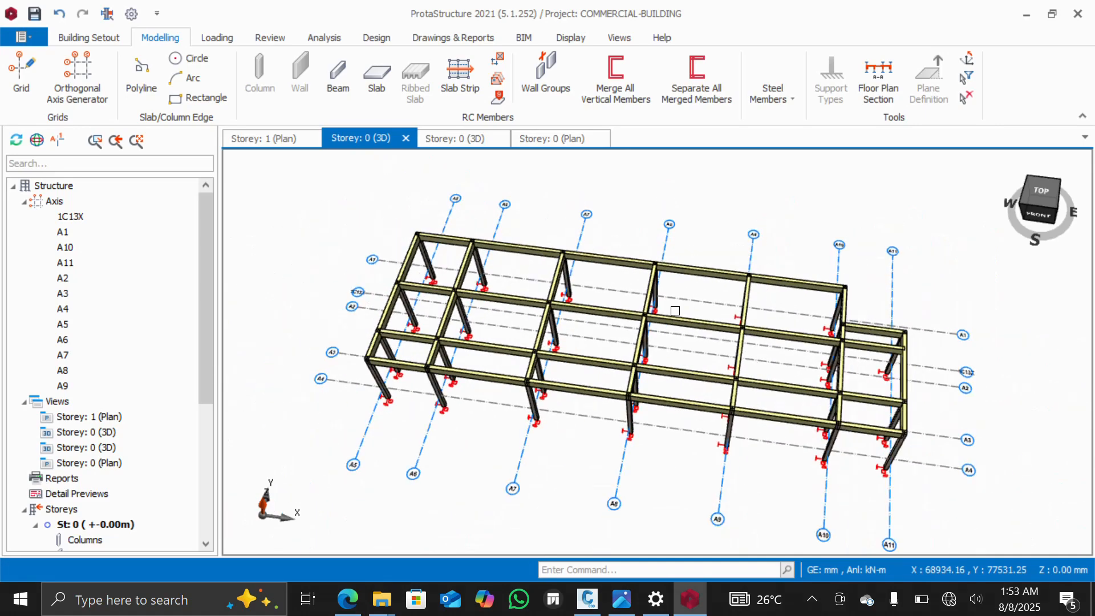
{"action": "scroll", "coordinate": [675, 311], "scroll_direction": "up", "scroll_amount": 1}
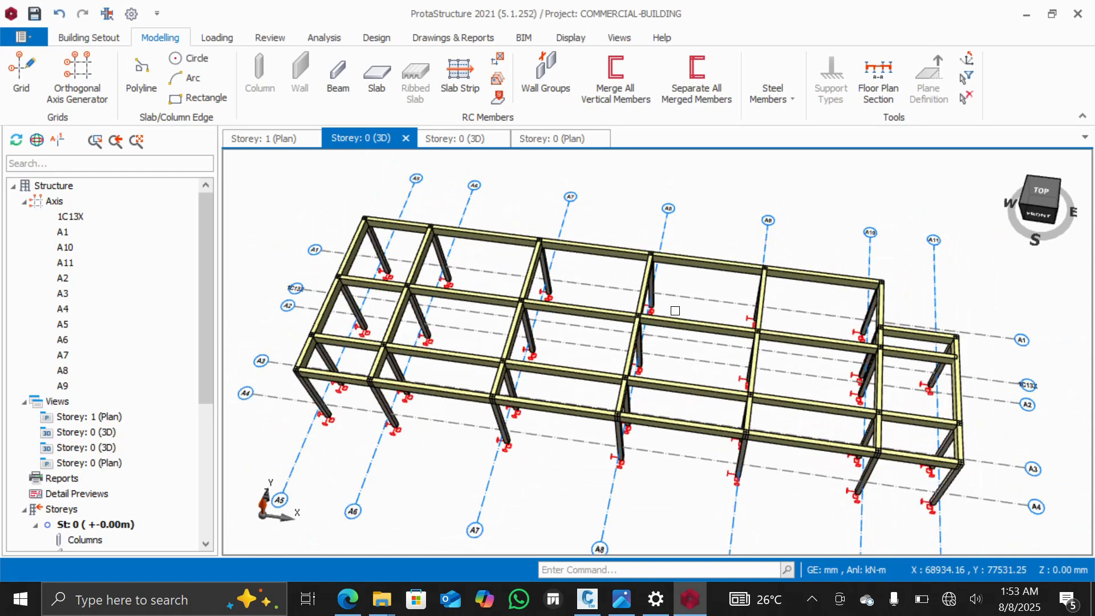
{"action": "scroll", "coordinate": [675, 311], "scroll_direction": "down", "scroll_amount": 1}
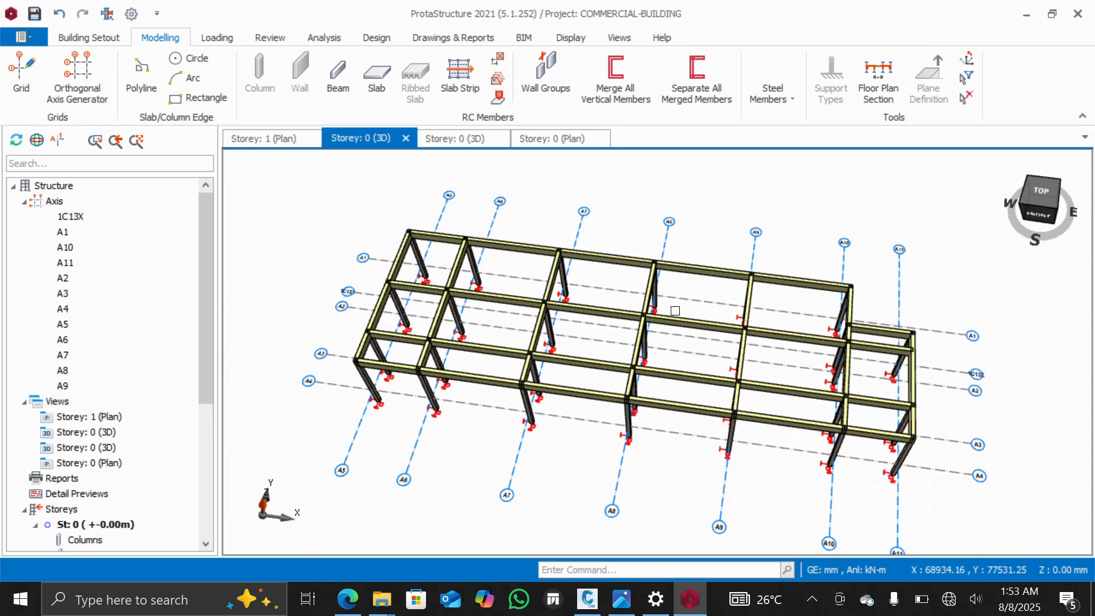
{"action": "scroll", "coordinate": [674, 310], "scroll_direction": "down", "scroll_amount": 1}
{"action": "scroll", "coordinate": [674, 311], "scroll_direction": "up", "scroll_amount": 2}
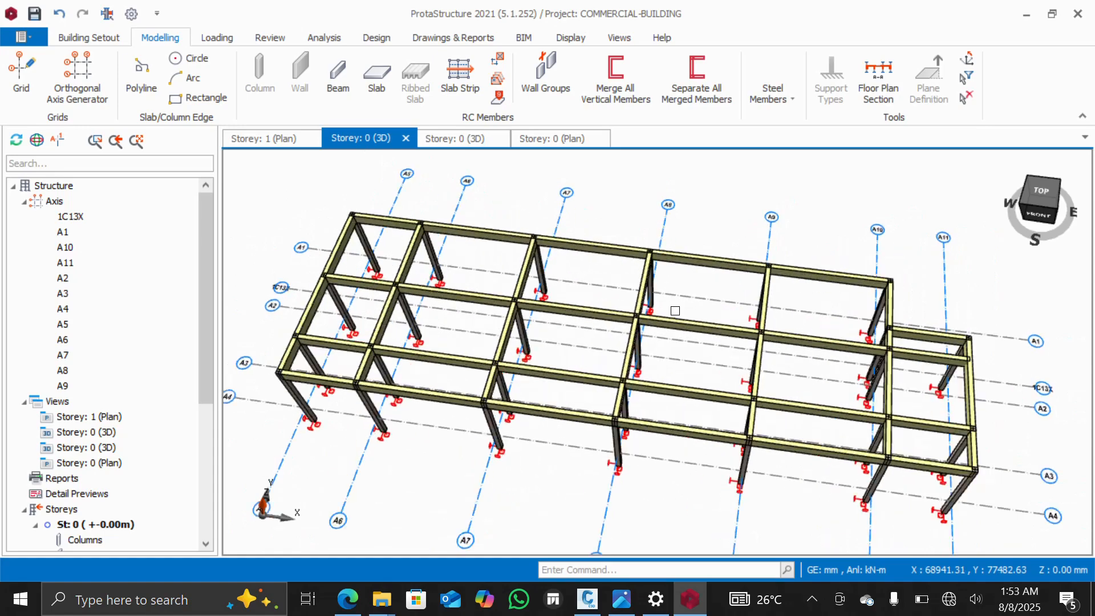
{"action": "scroll", "coordinate": [674, 311], "scroll_direction": "down", "scroll_amount": 2}
{"action": "scroll", "coordinate": [674, 311], "scroll_direction": "up", "scroll_amount": 5}
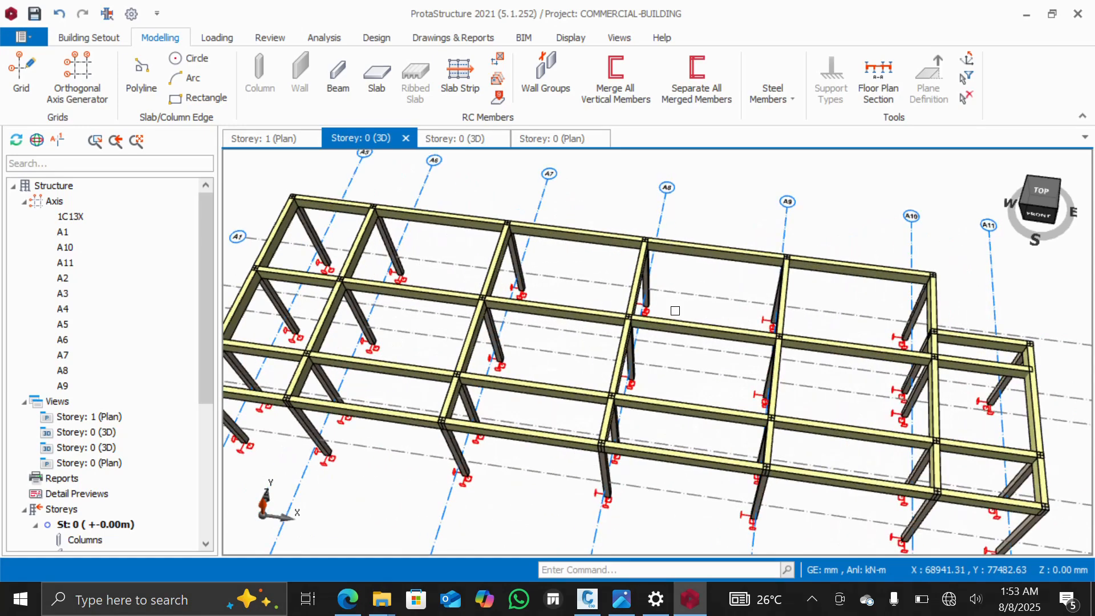
{"action": "scroll", "coordinate": [675, 311], "scroll_direction": "down", "scroll_amount": 3}
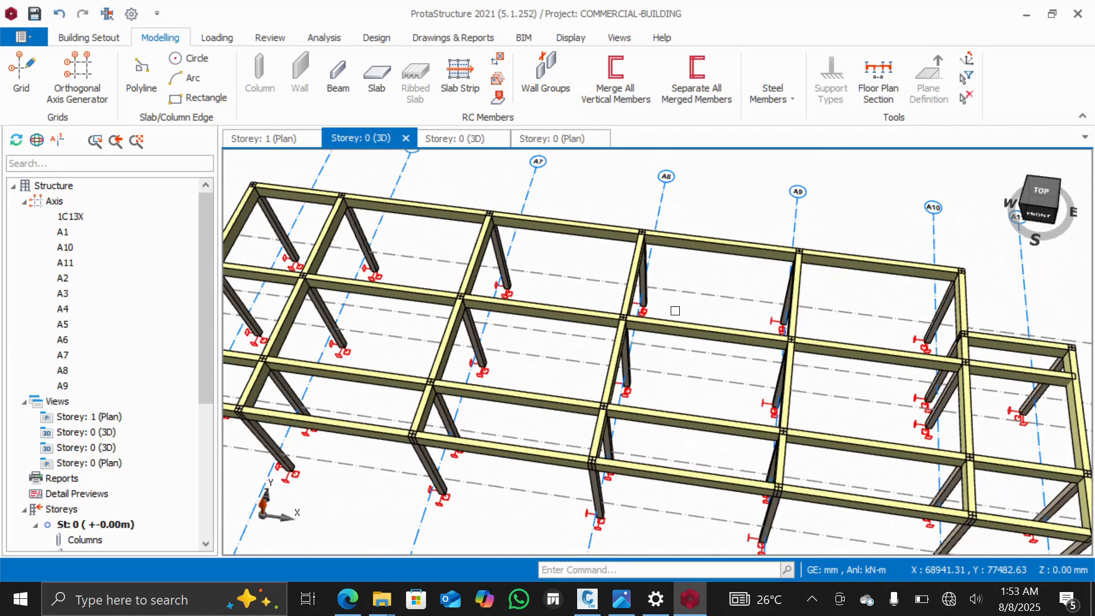
{"action": "scroll", "coordinate": [675, 311], "scroll_direction": "down", "scroll_amount": 2}
{"action": "scroll", "coordinate": [675, 310], "scroll_direction": "up", "scroll_amount": 4}
{"action": "scroll", "coordinate": [675, 310], "scroll_direction": "down", "scroll_amount": 1}
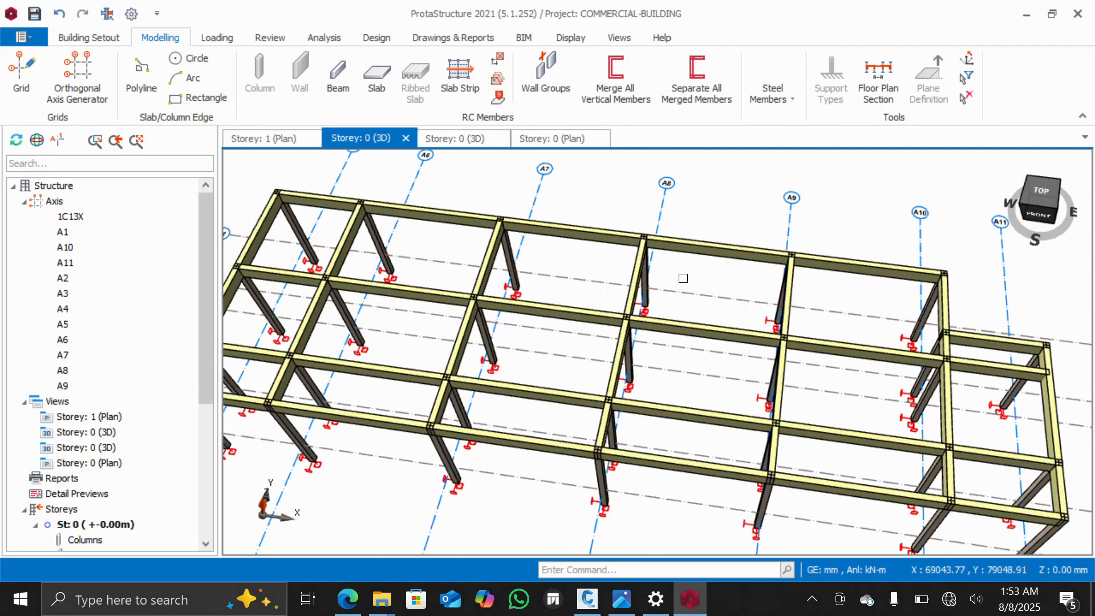
{"action": "scroll", "coordinate": [683, 278], "scroll_direction": "down", "scroll_amount": 1}
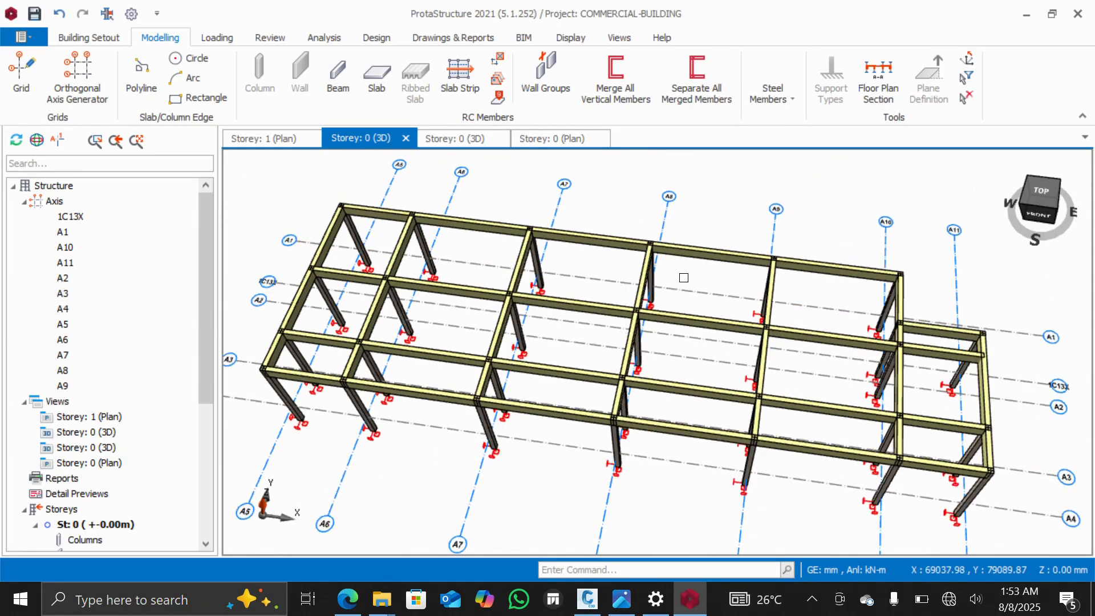
{"action": "scroll", "coordinate": [683, 278], "scroll_direction": "up", "scroll_amount": 1}
{"action": "scroll", "coordinate": [683, 277], "scroll_direction": "up", "scroll_amount": 2}
{"action": "scroll", "coordinate": [683, 278], "scroll_direction": "down", "scroll_amount": 2}
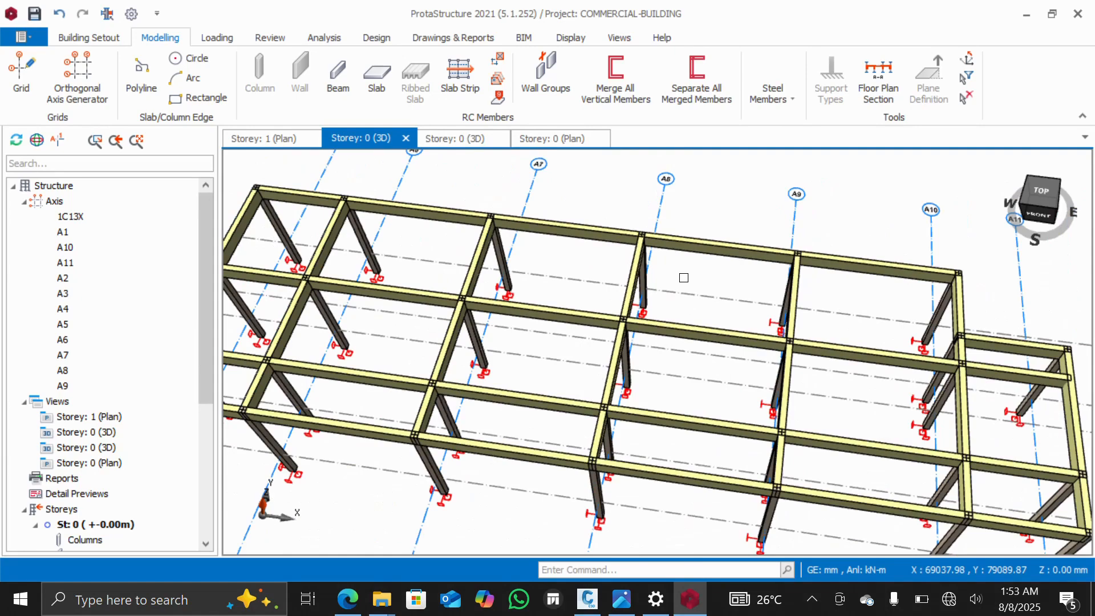
{"action": "scroll", "coordinate": [683, 278], "scroll_direction": "up", "scroll_amount": 2}
{"action": "scroll", "coordinate": [684, 277], "scroll_direction": "down", "scroll_amount": 2}
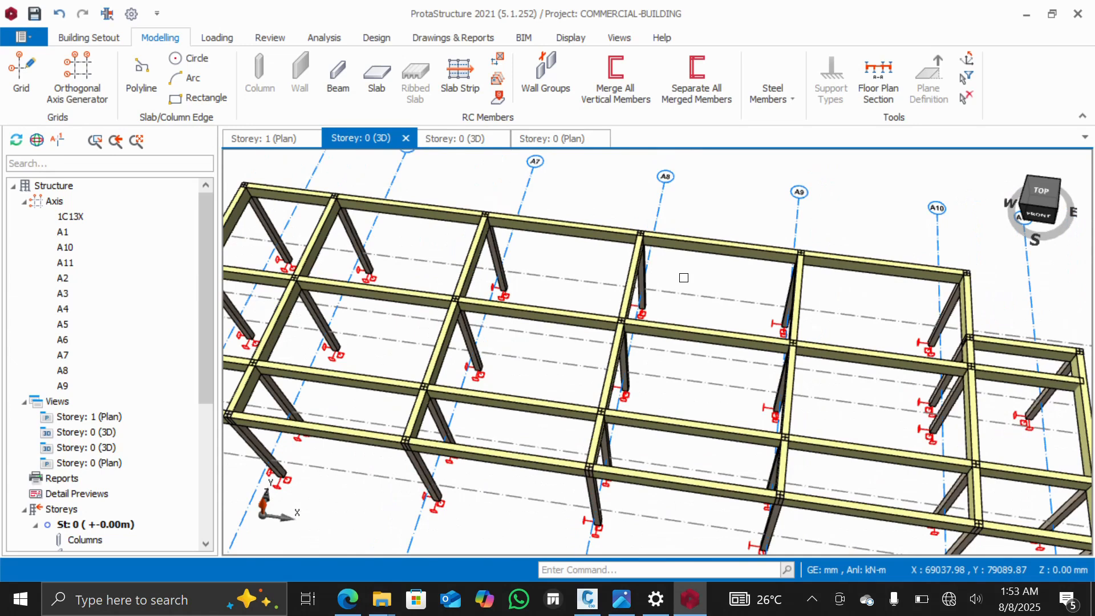
{"action": "scroll", "coordinate": [683, 278], "scroll_direction": "down", "scroll_amount": 2}
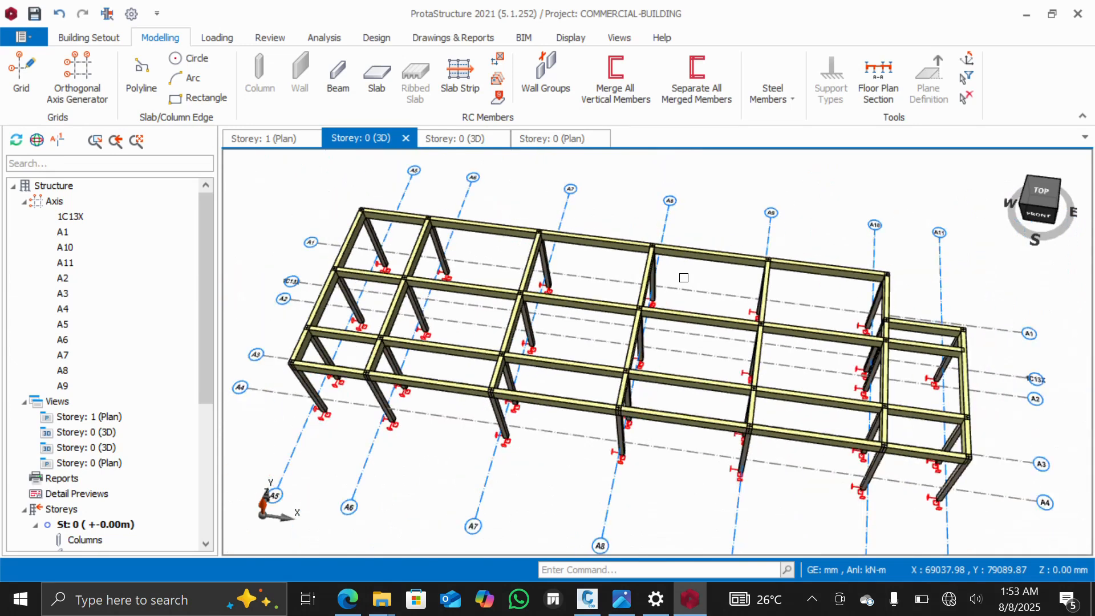
{"action": "scroll", "coordinate": [684, 277], "scroll_direction": "up", "scroll_amount": 3}
{"action": "scroll", "coordinate": [684, 278], "scroll_direction": "down", "scroll_amount": 2}
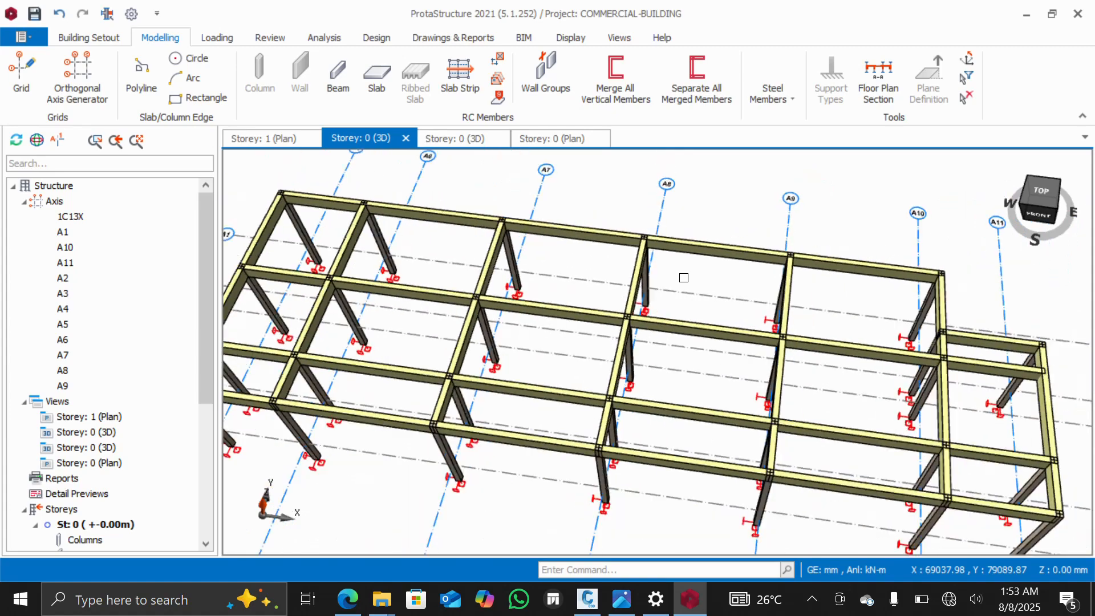
{"action": "scroll", "coordinate": [684, 278], "scroll_direction": "up", "scroll_amount": 2}
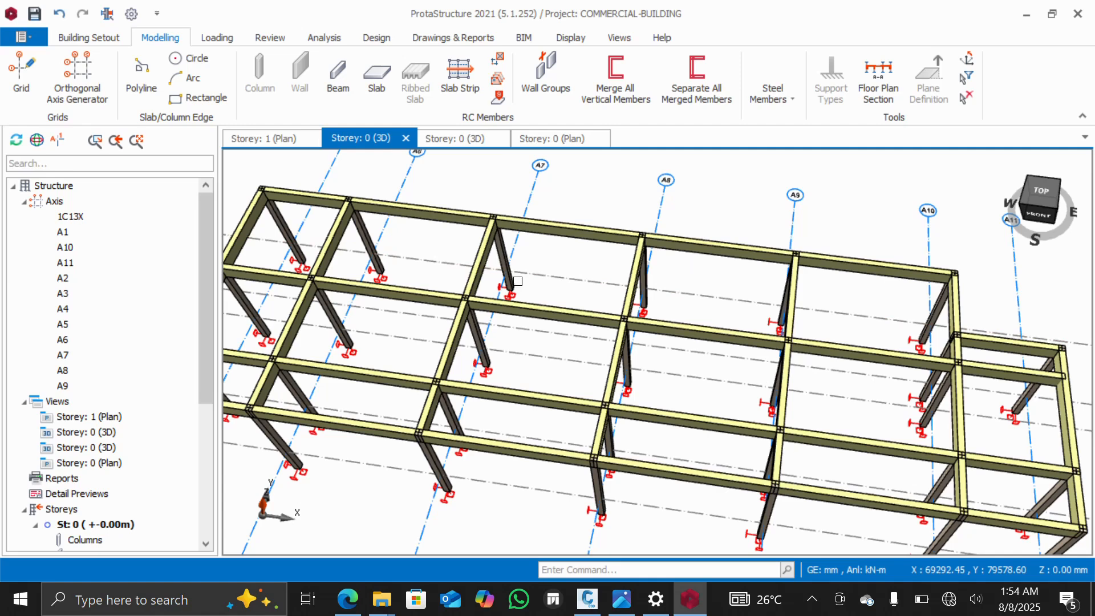
In the storey 1 plan, start a beam-region slab with a thickness of 150 mm and a concrete cover of 20 mm
{"action": "double_click", "coordinate": [84, 417]}
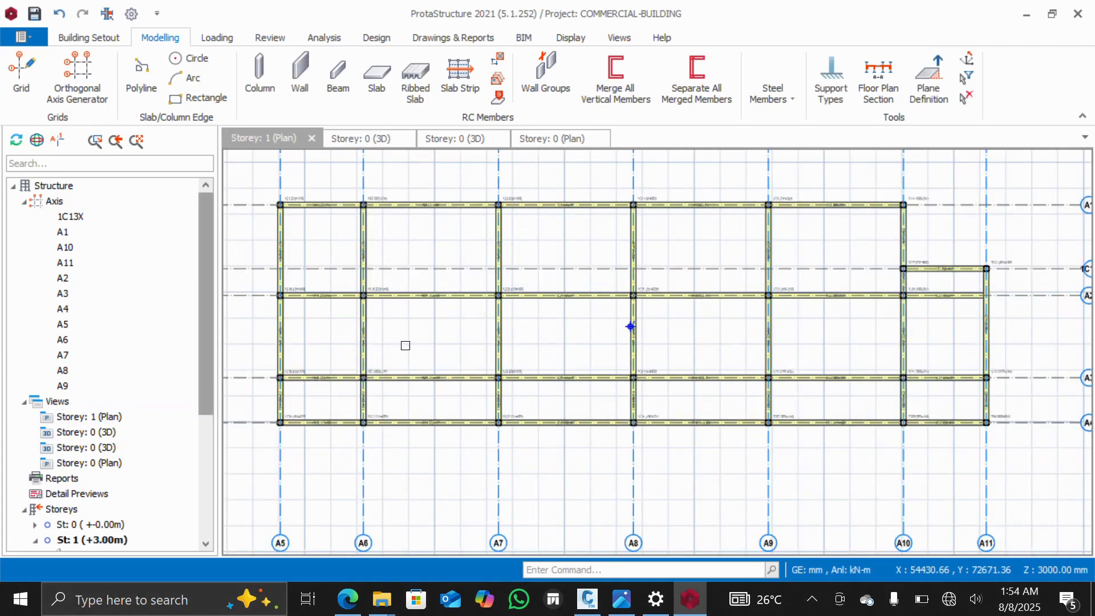
{"action": "left_click", "coordinate": [374, 83]}
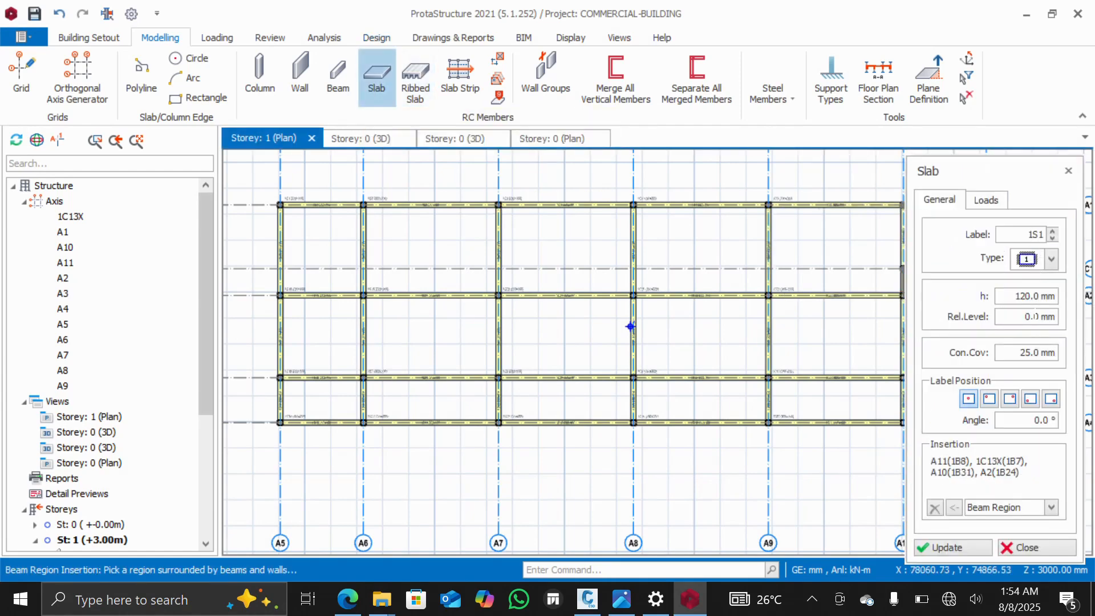
{"action": "double_click", "coordinate": [1019, 296]}
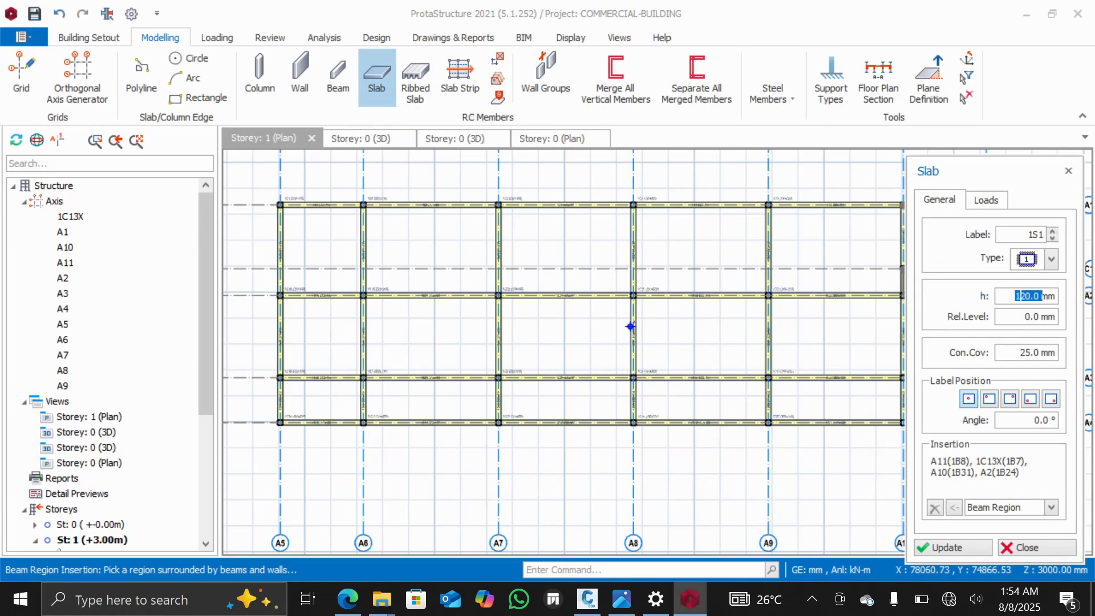
{"action": "type", "text": "150.0"}
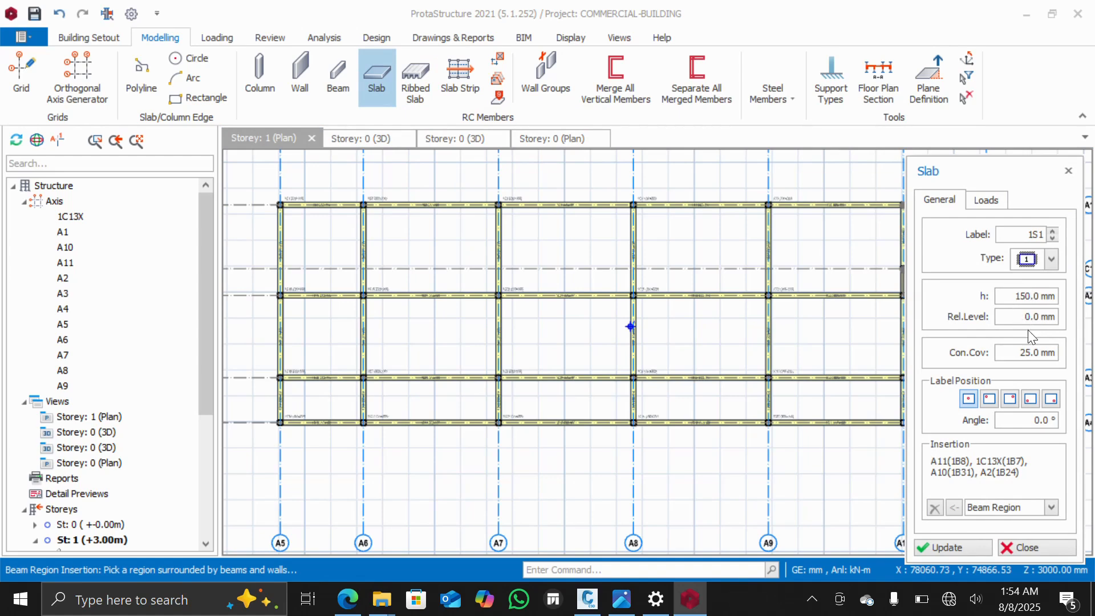
{"action": "double_click", "coordinate": [1033, 352]}
{"action": "type", "text": "20"}
{"action": "left_click", "coordinate": [953, 547]}
Set the slab's dead load to 1.5 kN/m2 and its imposed load to 4.0 kN/m2 using the Shopping Areas category
{"action": "left_click", "coordinate": [977, 205]}
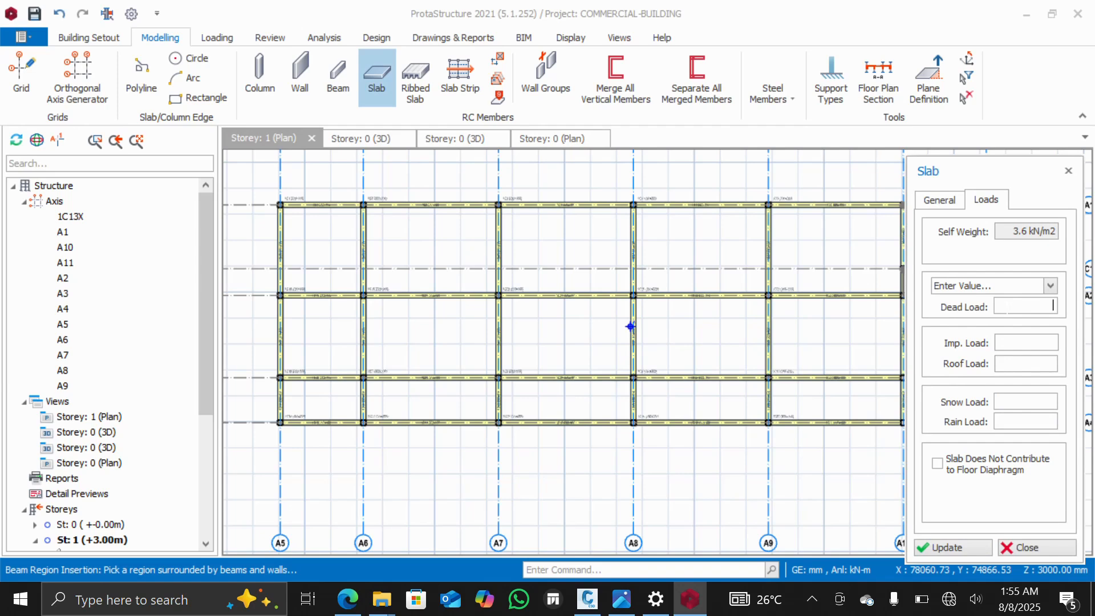
{"action": "type", "text": "1.5 kN/m2"}
{"action": "left_click", "coordinate": [1007, 344]}
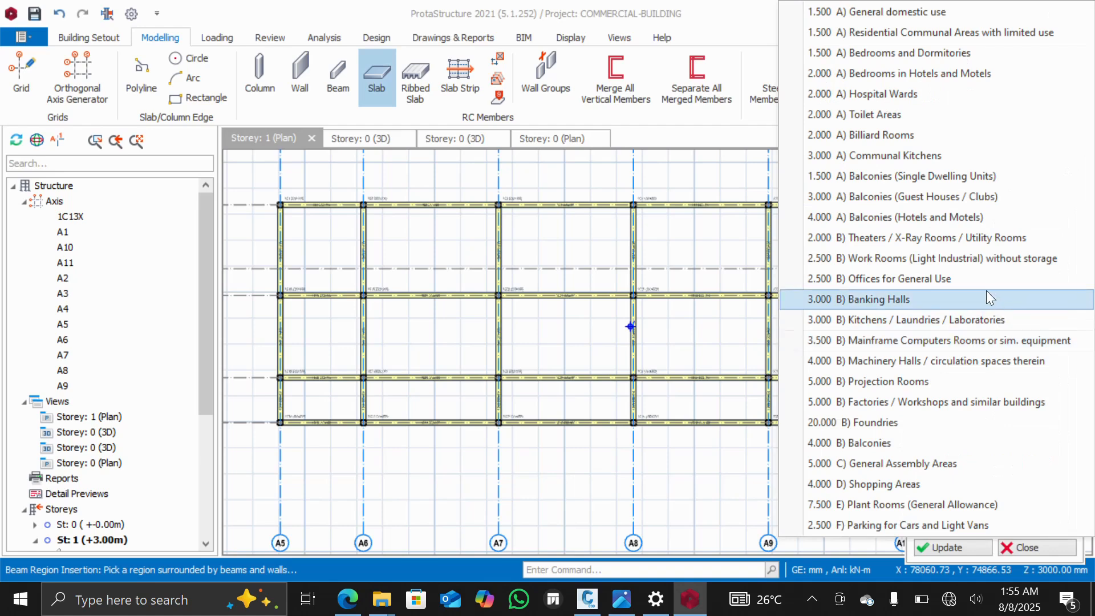
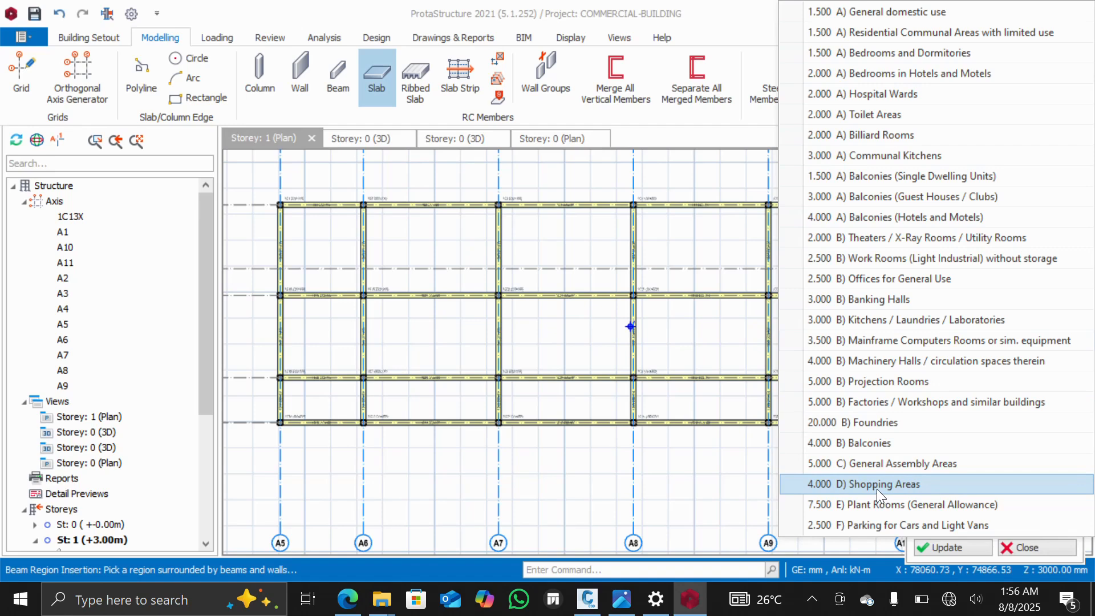
{"action": "left_click", "coordinate": [877, 486]}
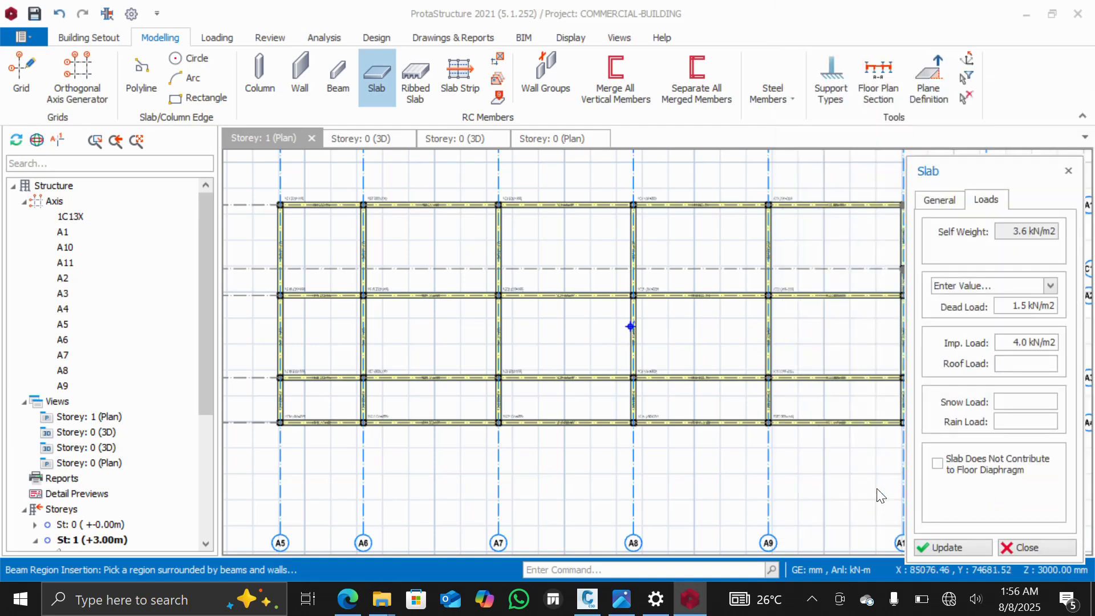
{"action": "left_click", "coordinate": [1015, 342]}
Insert slabs in all the beam regions between axes A5 and A10, from axis A1 to A4
{"action": "left_click", "coordinate": [320, 250]}
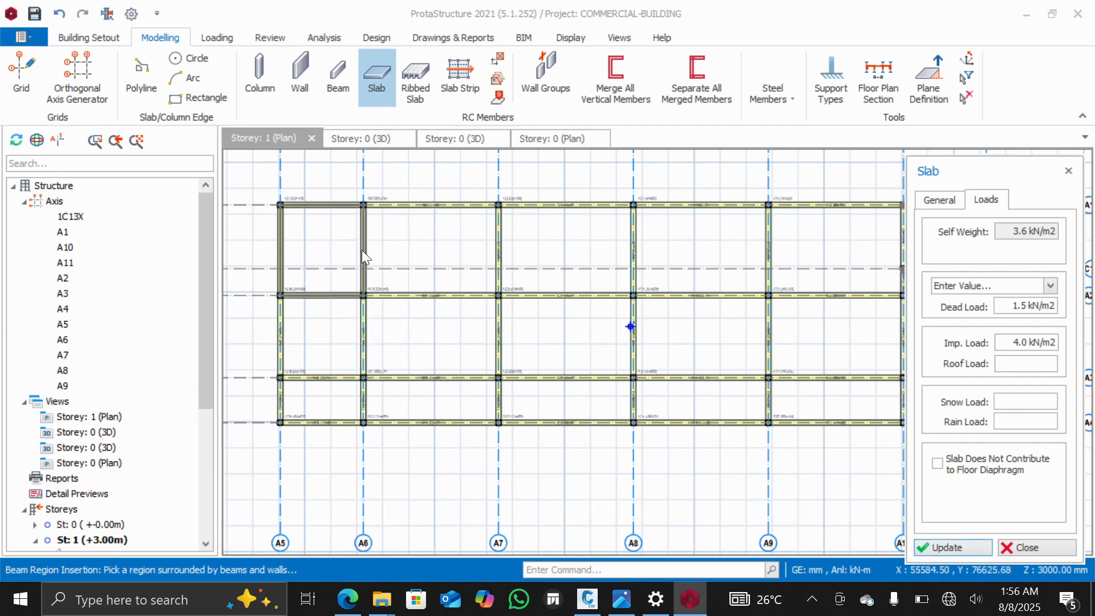
{"action": "left_click", "coordinate": [413, 249]}
{"action": "left_click", "coordinate": [565, 251]}
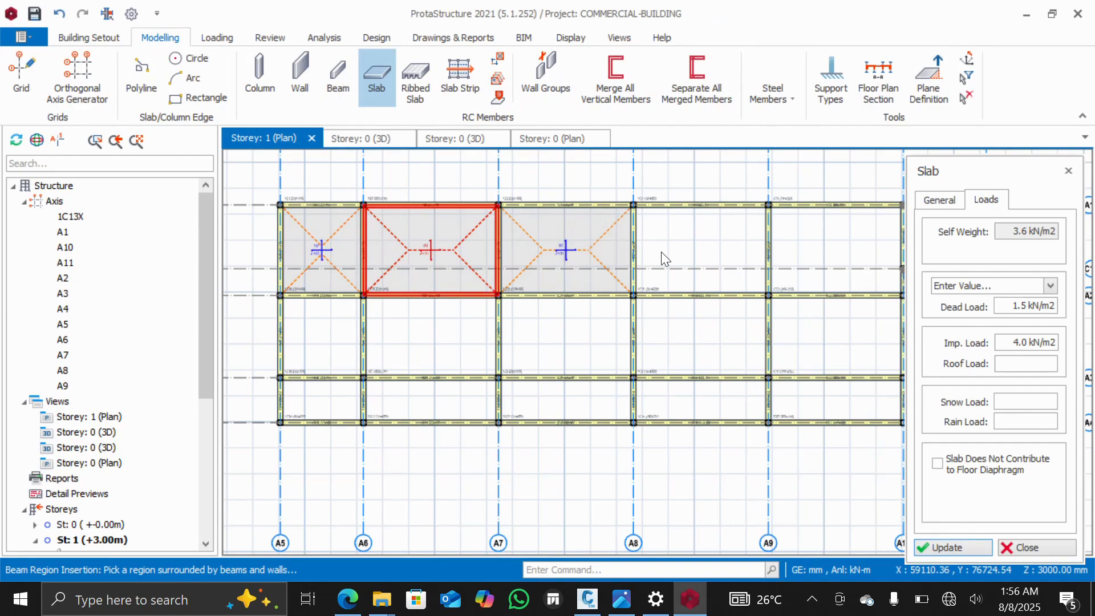
{"action": "left_click", "coordinate": [691, 245]}
{"action": "left_click", "coordinate": [590, 312]}
{"action": "left_click", "coordinate": [457, 320]}
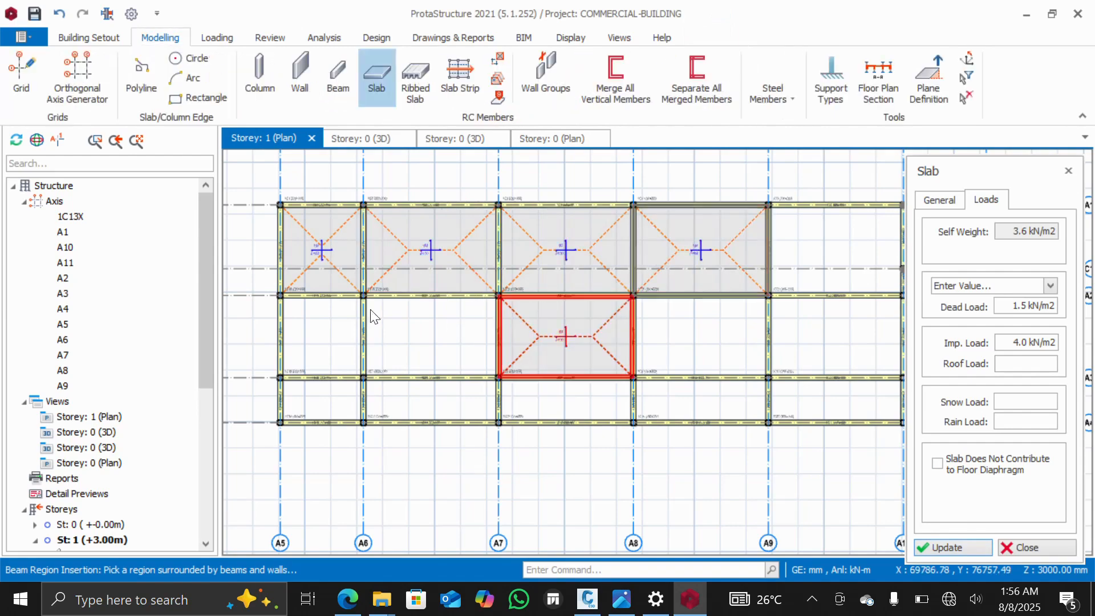
{"action": "left_click", "coordinate": [323, 388]}
{"action": "left_click", "coordinate": [416, 399]}
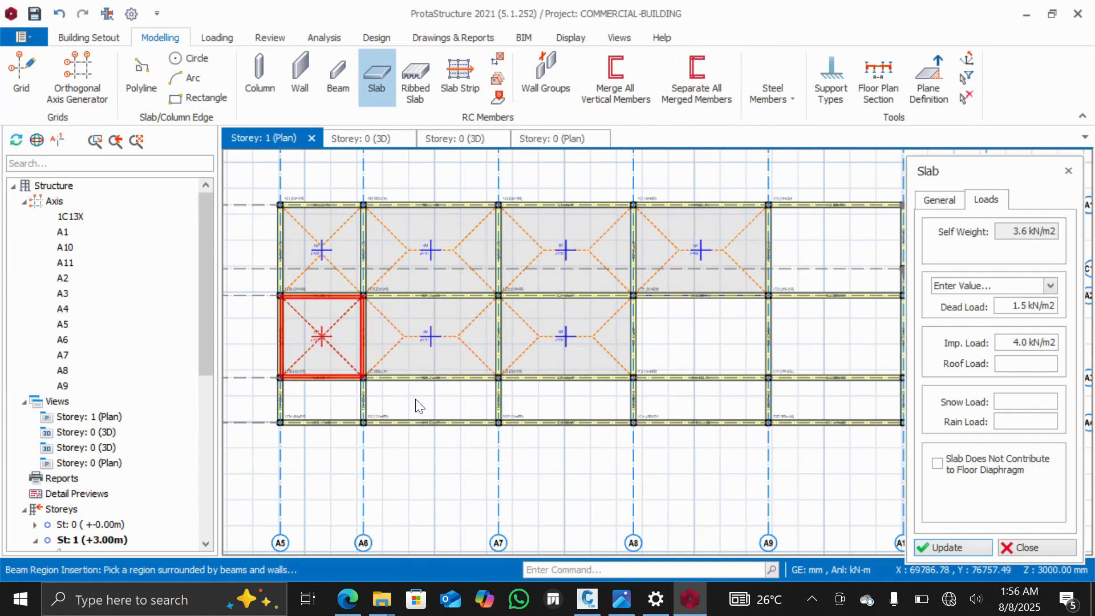
{"action": "left_click", "coordinate": [696, 397]}
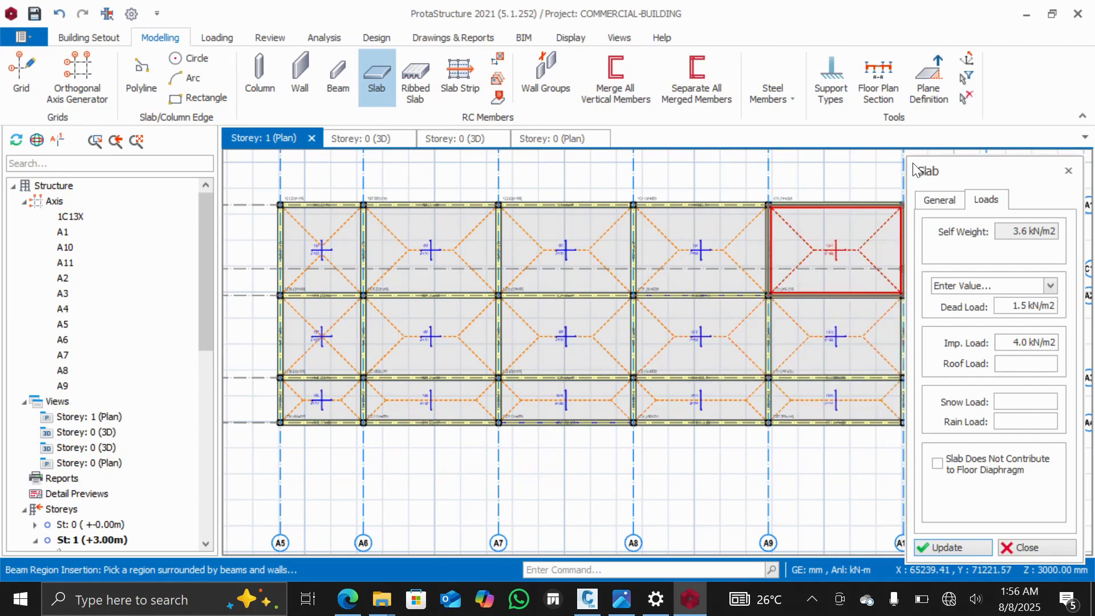
Insert slabs in the three beam regions between axes A10 and A11, from axis 1C13X to A4
{"action": "scroll", "coordinate": [561, 276], "scroll_direction": "down", "scroll_amount": 8}
{"action": "scroll", "coordinate": [587, 260], "scroll_direction": "up", "scroll_amount": 8}
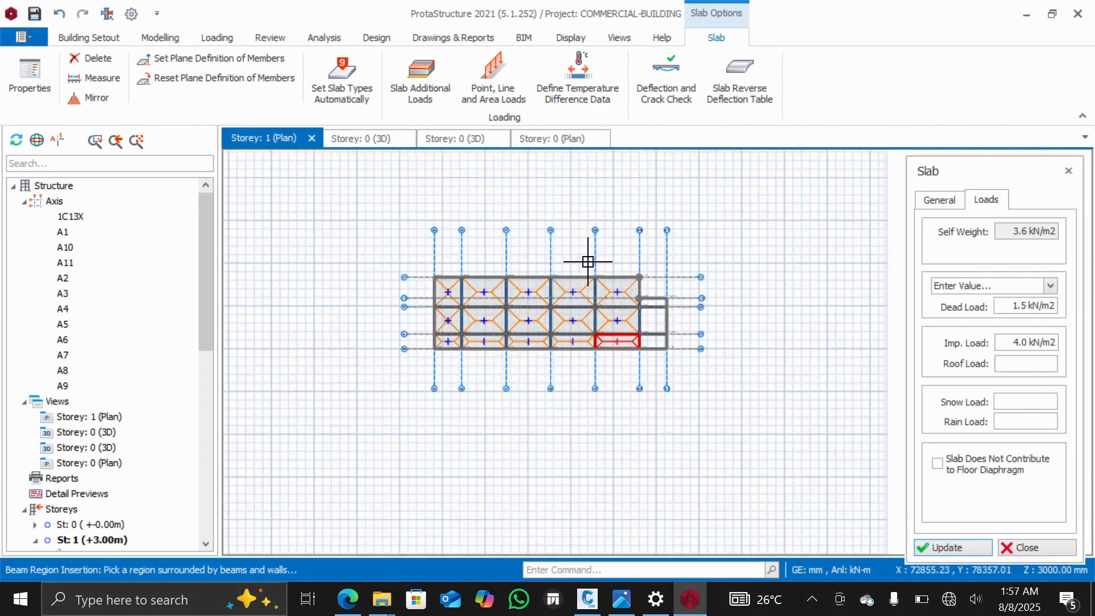
{"action": "left_click", "coordinate": [665, 310]}
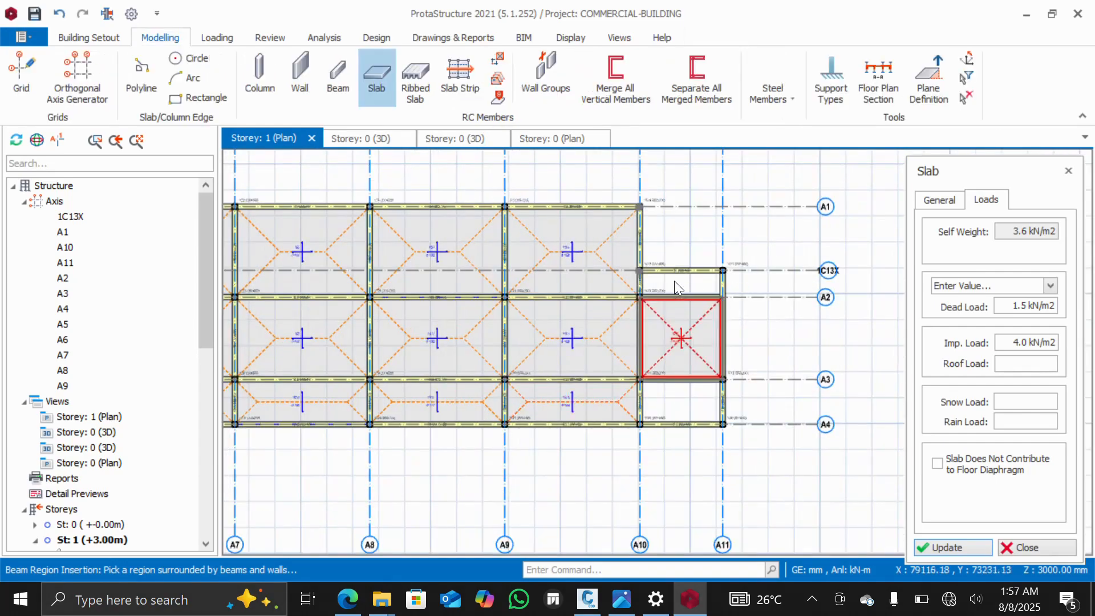
{"action": "left_click", "coordinate": [674, 281]}
{"action": "left_click", "coordinate": [704, 401]}
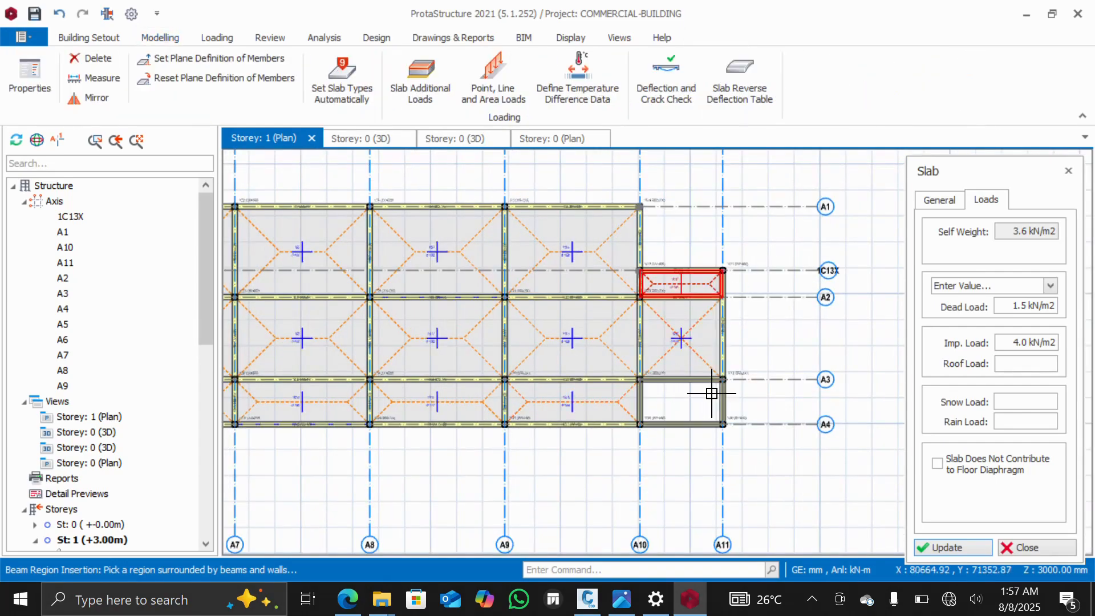
{"action": "left_click", "coordinate": [681, 404]}
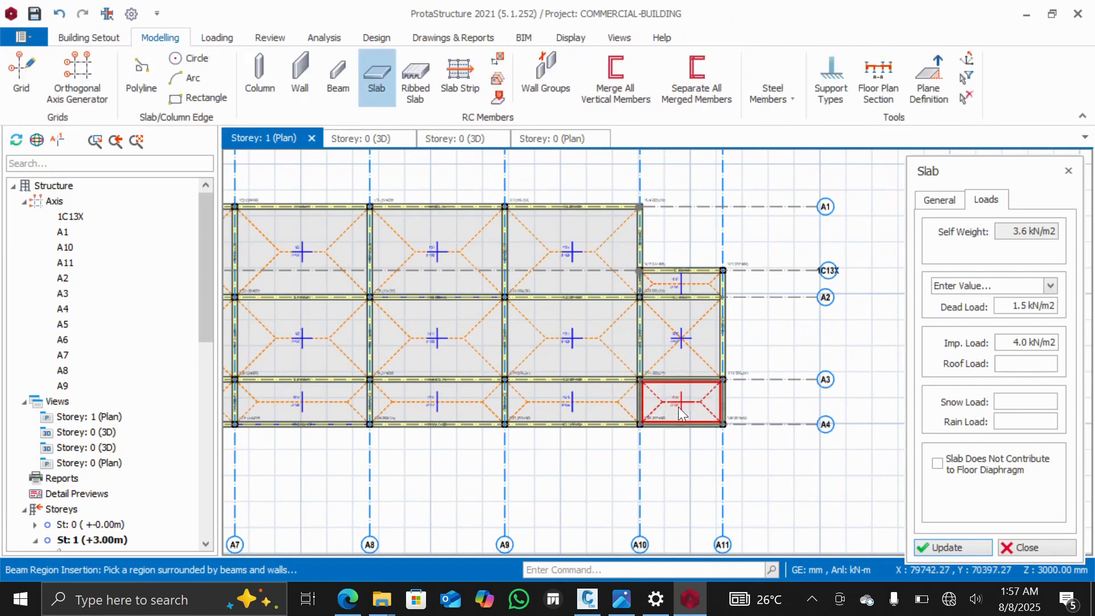
Open the storey 0 3D view and orbit it to examine the inserted slabs on the frame
{"action": "scroll", "coordinate": [661, 393], "scroll_direction": "down", "scroll_amount": 3}
{"action": "scroll", "coordinate": [428, 403], "scroll_direction": "up", "scroll_amount": 3}
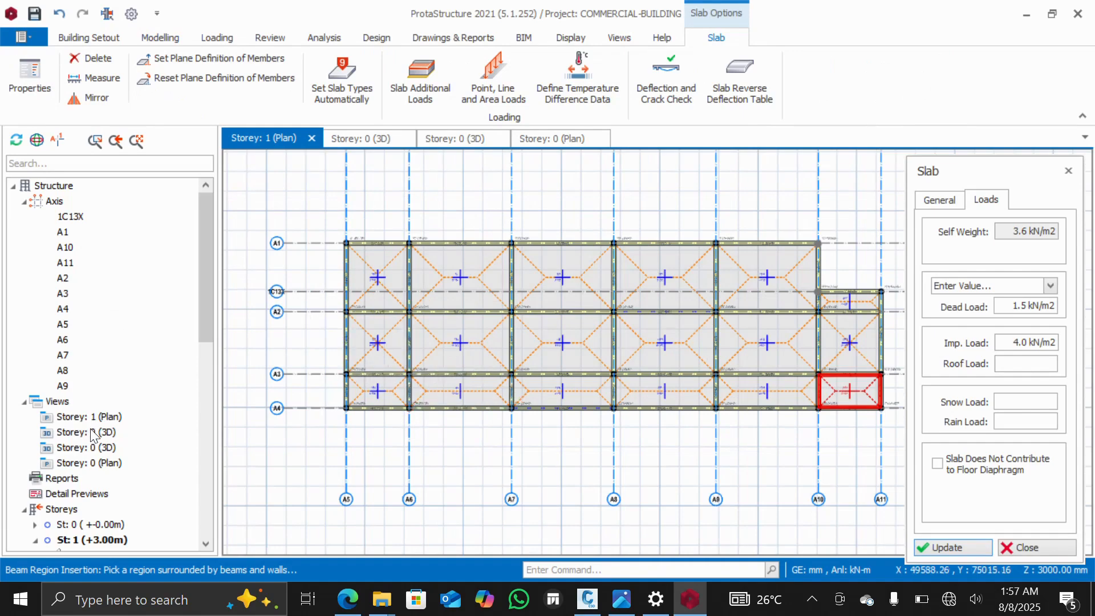
{"action": "left_click", "coordinate": [108, 434]}
{"action": "double_click", "coordinate": [108, 433]}
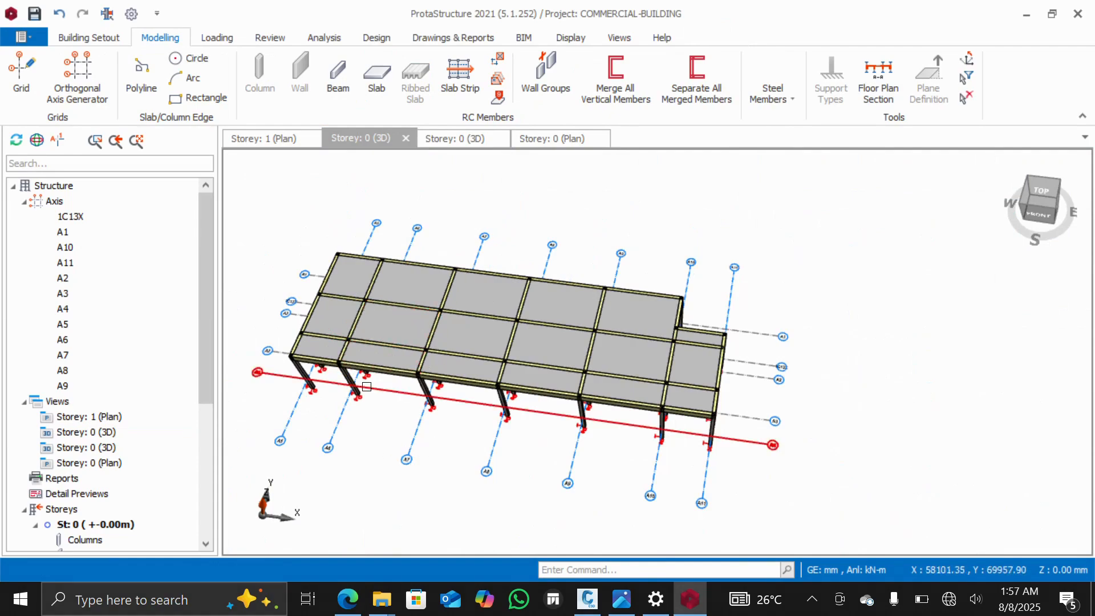
{"action": "scroll", "coordinate": [361, 409], "scroll_direction": "up", "scroll_amount": 4}
{"action": "scroll", "coordinate": [423, 482], "scroll_direction": "down", "scroll_amount": 2}
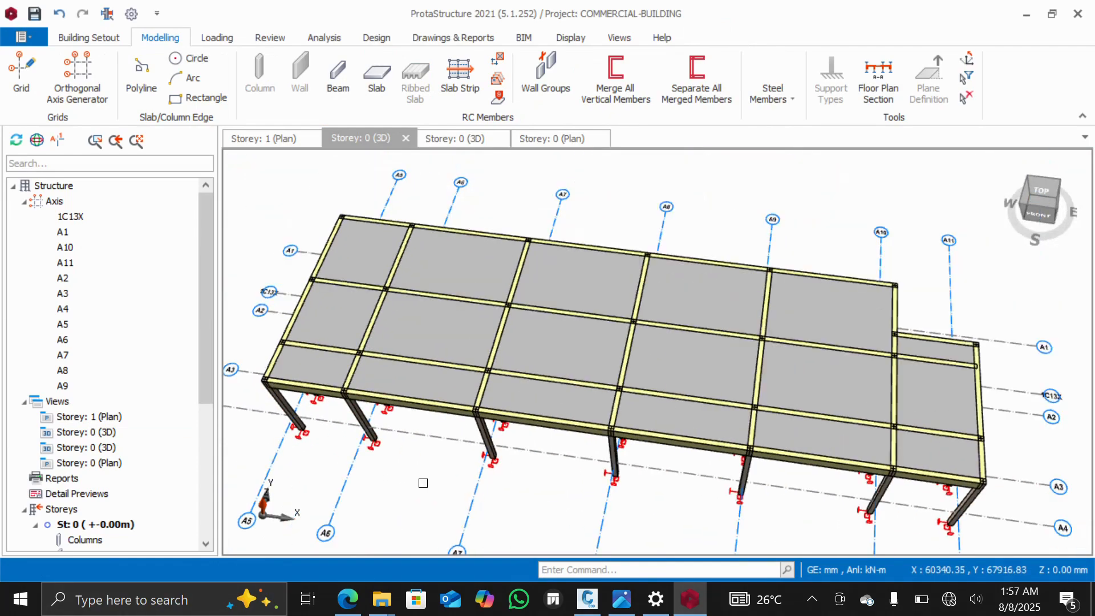
{"action": "mouse_move", "coordinate": [1045, 207]}
{"action": "left_mouse_down"}
{"action": "mouse_move", "coordinate": [1041, 182]}
{"action": "mouse_move", "coordinate": [1056, 185]}
{"action": "mouse_move", "coordinate": [1028, 203]}
{"action": "mouse_move", "coordinate": [1055, 200]}
{"action": "mouse_move", "coordinate": [1021, 183]}
{"action": "mouse_move", "coordinate": [1053, 196]}
{"action": "mouse_move", "coordinate": [1038, 213]}
{"action": "mouse_move", "coordinate": [1036, 196]}
{"action": "mouse_move", "coordinate": [1053, 183]}
{"action": "mouse_move", "coordinate": [1058, 200]}
{"action": "mouse_move", "coordinate": [1037, 207]}
{"action": "mouse_move", "coordinate": [1041, 197]}
{"action": "left_mouse_up"}
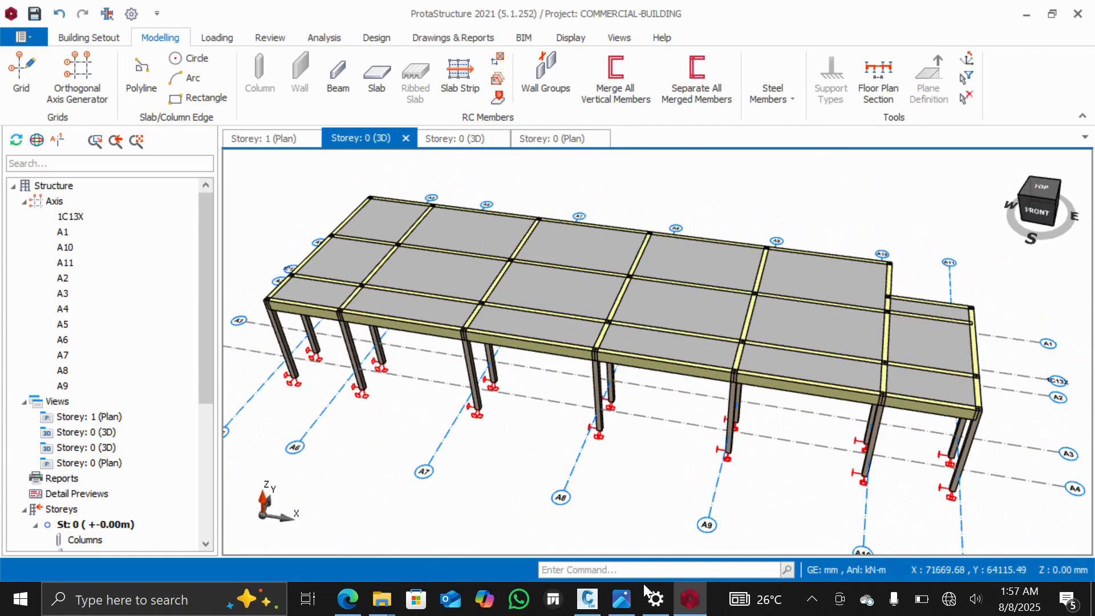
Switch to the building rendering thumb nail youtube.png to examine it, and return to ProtaStructure to orbit the 3D frame for comparison
{"action": "mouse_move", "coordinate": [628, 579]}
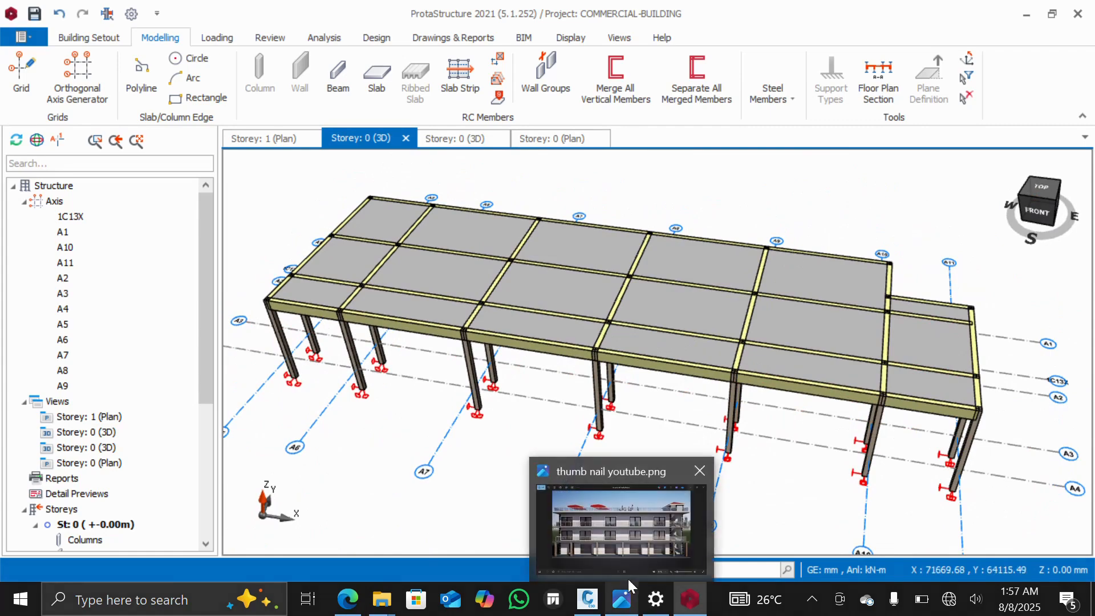
{"action": "left_click", "coordinate": [631, 538]}
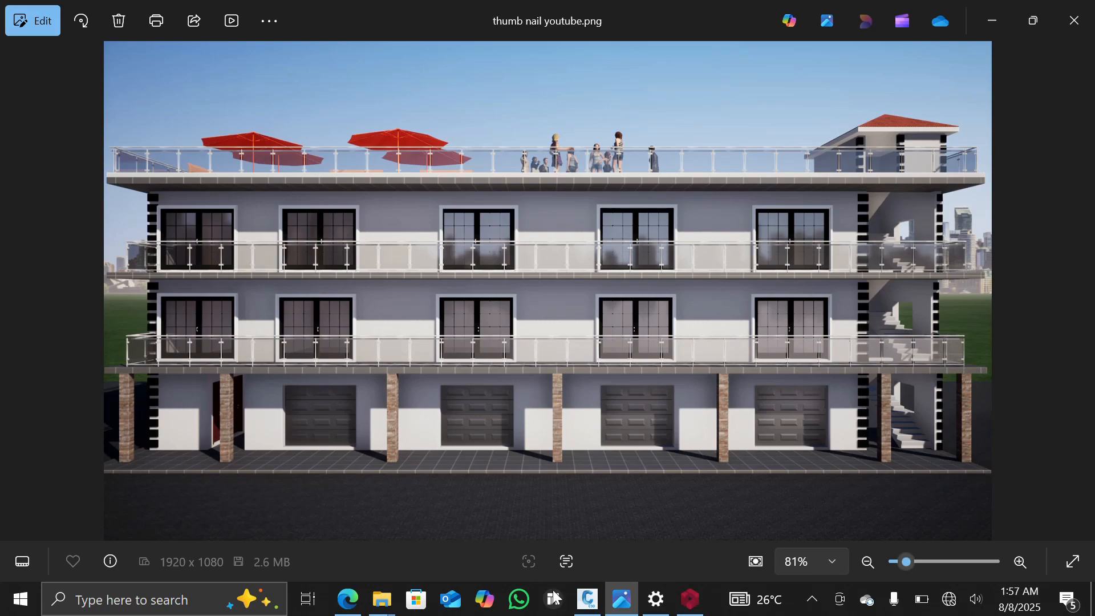
{"action": "mouse_move", "coordinate": [690, 599]}
{"action": "left_click", "coordinate": [670, 564]}
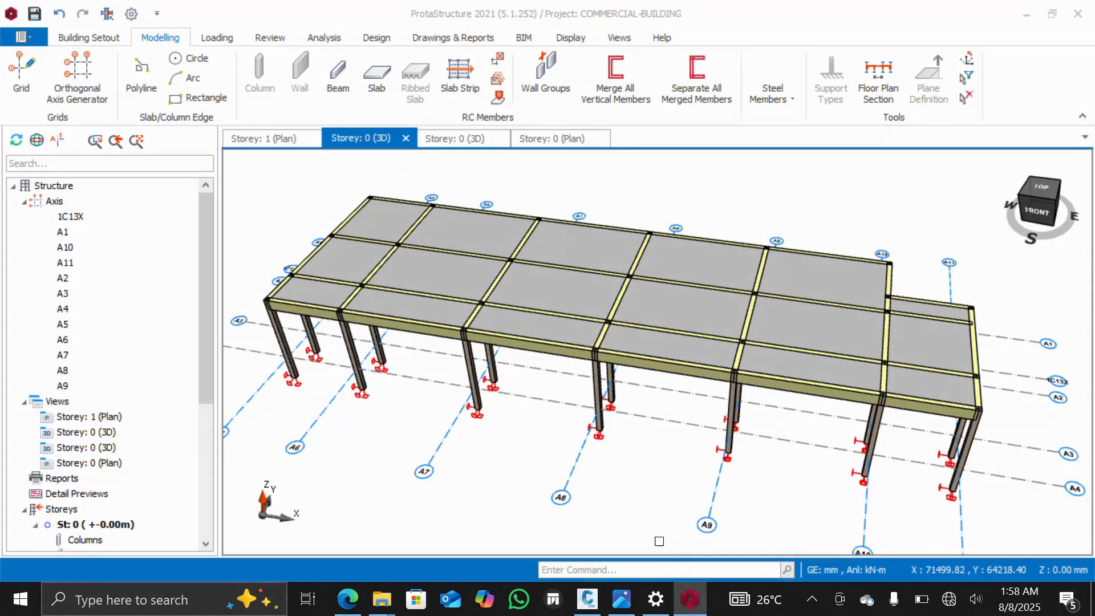
{"action": "left_click_drag", "start_coordinate": [1039, 212], "coordinate": [1063, 209]}
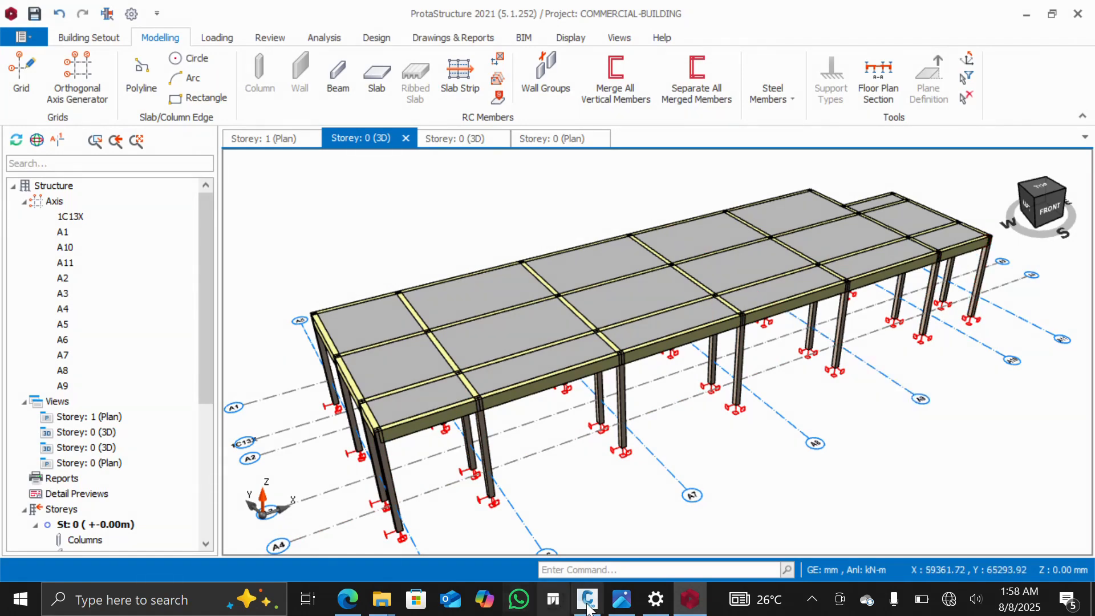
Examine the building rendering at full screen, and return to ProtaStructure to view the 3D frame from the front
{"action": "mouse_move", "coordinate": [619, 602]}
{"action": "left_click", "coordinate": [624, 552]}
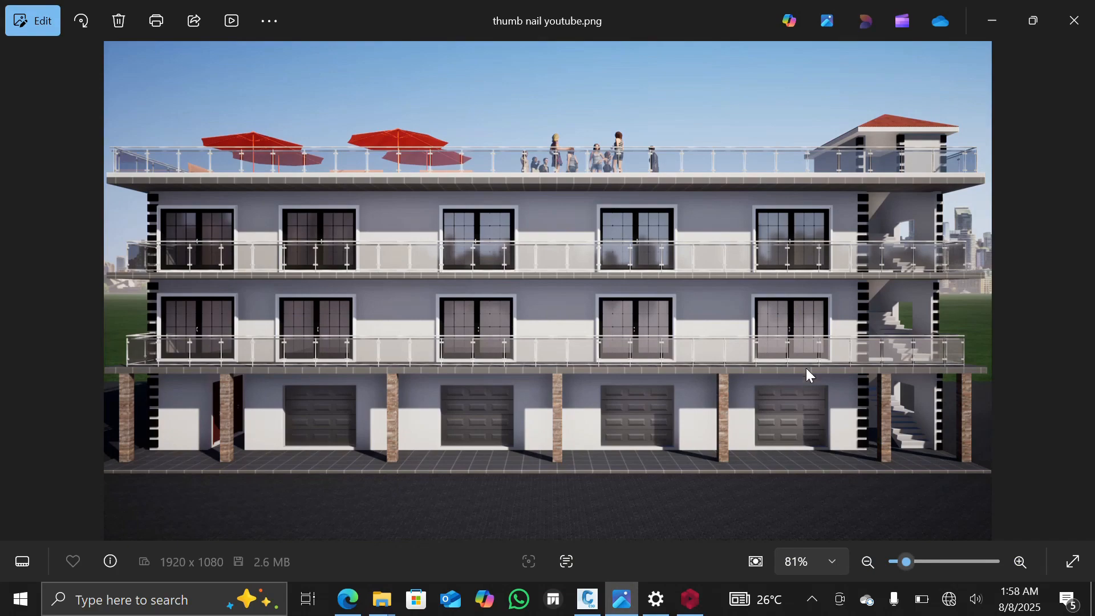
{"action": "left_click", "coordinate": [1072, 561]}
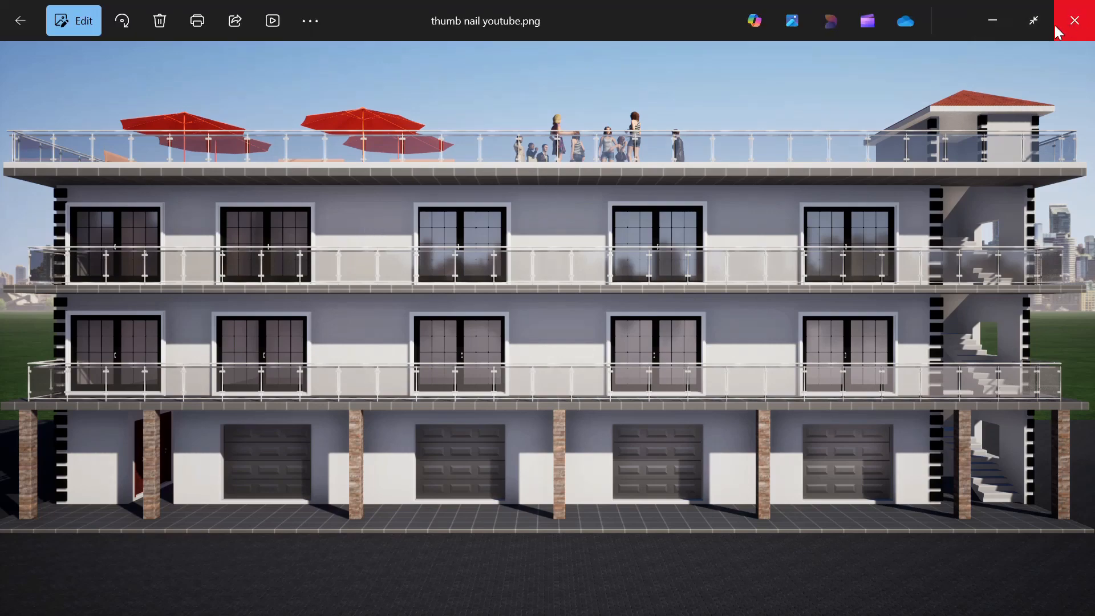
{"action": "left_click", "coordinate": [1034, 19]}
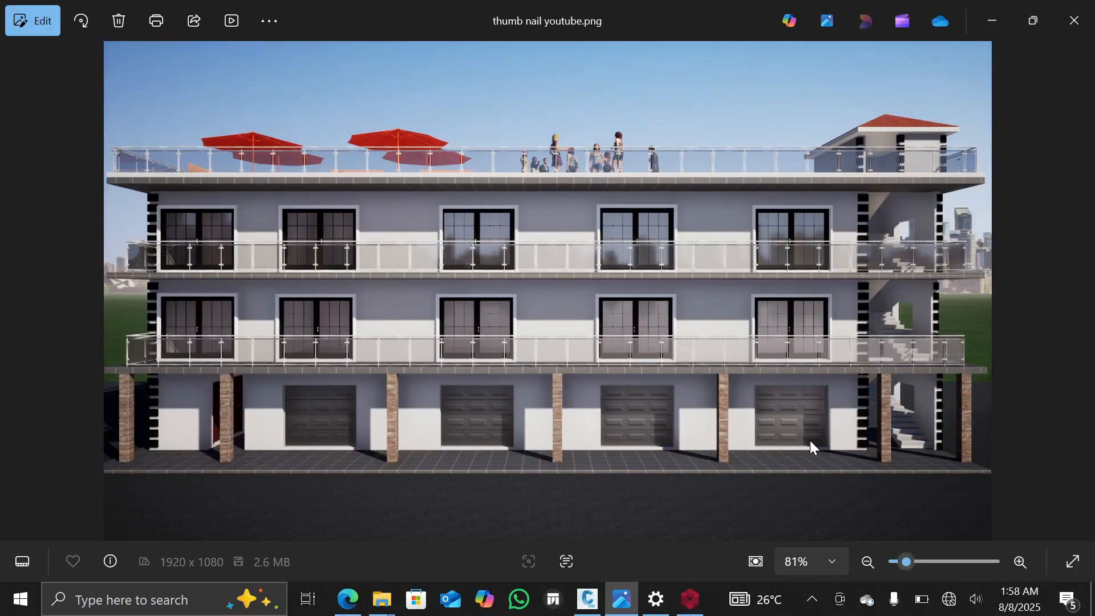
{"action": "left_click", "coordinate": [690, 598]}
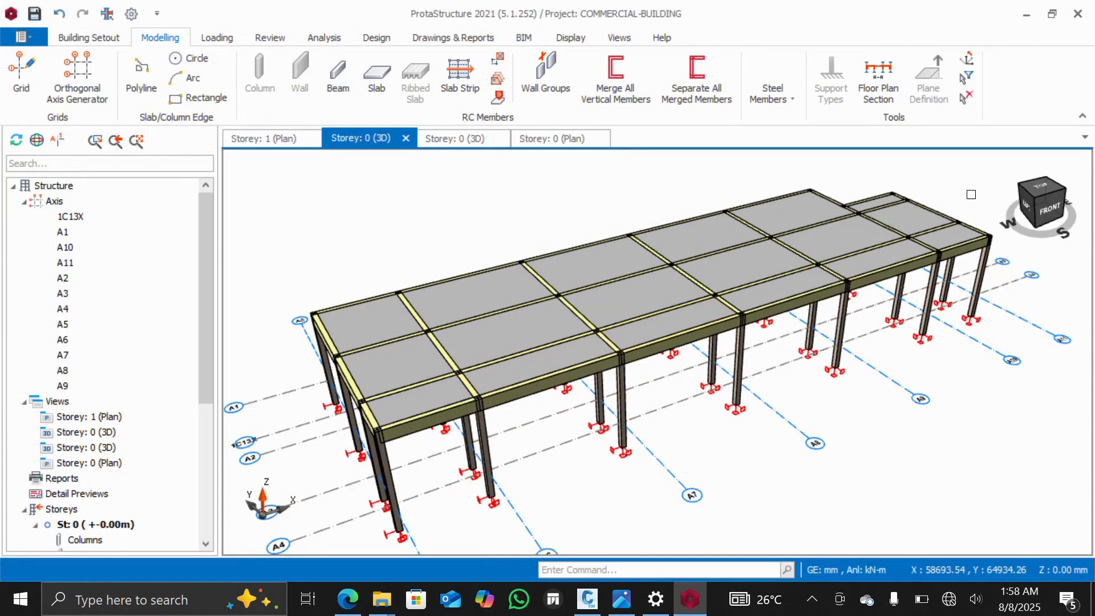
{"action": "left_click", "coordinate": [1035, 210]}
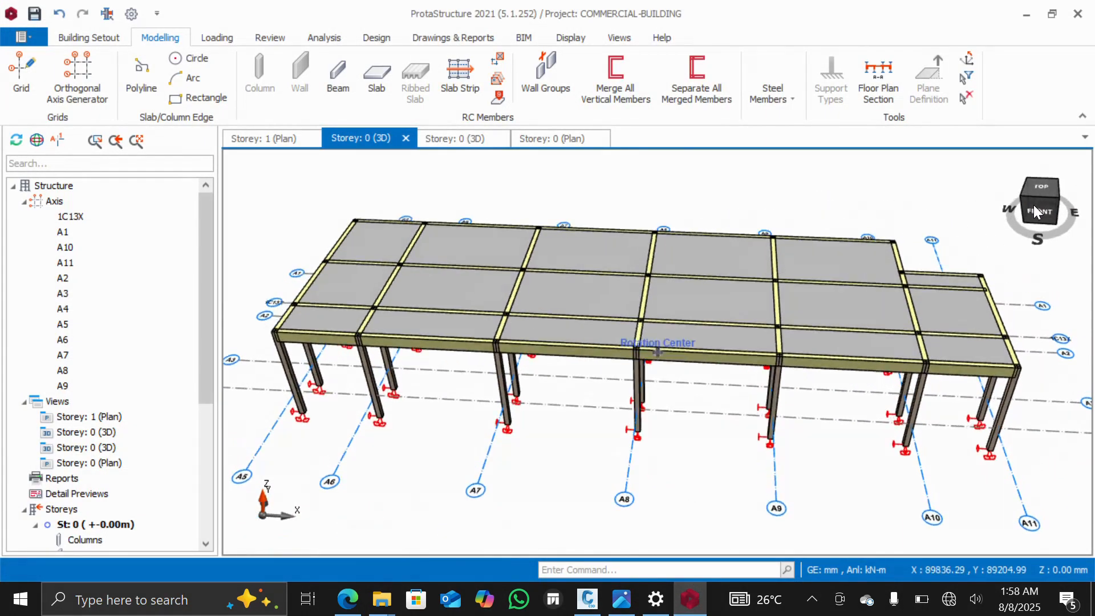
{"action": "mouse_move", "coordinate": [1033, 204]}
{"action": "left_mouse_down"}
{"action": "mouse_move", "coordinate": [1050, 195]}
{"action": "mouse_move", "coordinate": [1036, 209]}
{"action": "mouse_move", "coordinate": [1032, 196]}
{"action": "mouse_move", "coordinate": [1044, 192]}
{"action": "mouse_move", "coordinate": [1046, 214]}
{"action": "mouse_move", "coordinate": [1031, 200]}
{"action": "mouse_move", "coordinate": [1038, 206]}
{"action": "left_mouse_up"}
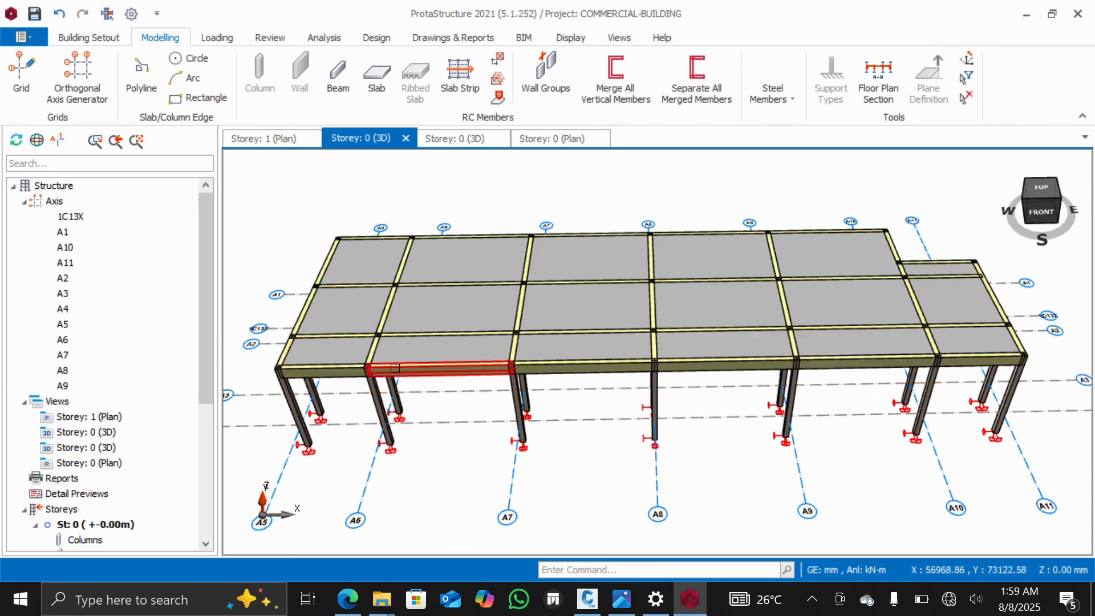
In the storey 1 plan, give beam 1B1 a wall load with 3.17 kN/m2 unit weight, 2.55 m height and 0.2 m thickness
{"action": "double_click", "coordinate": [86, 417]}
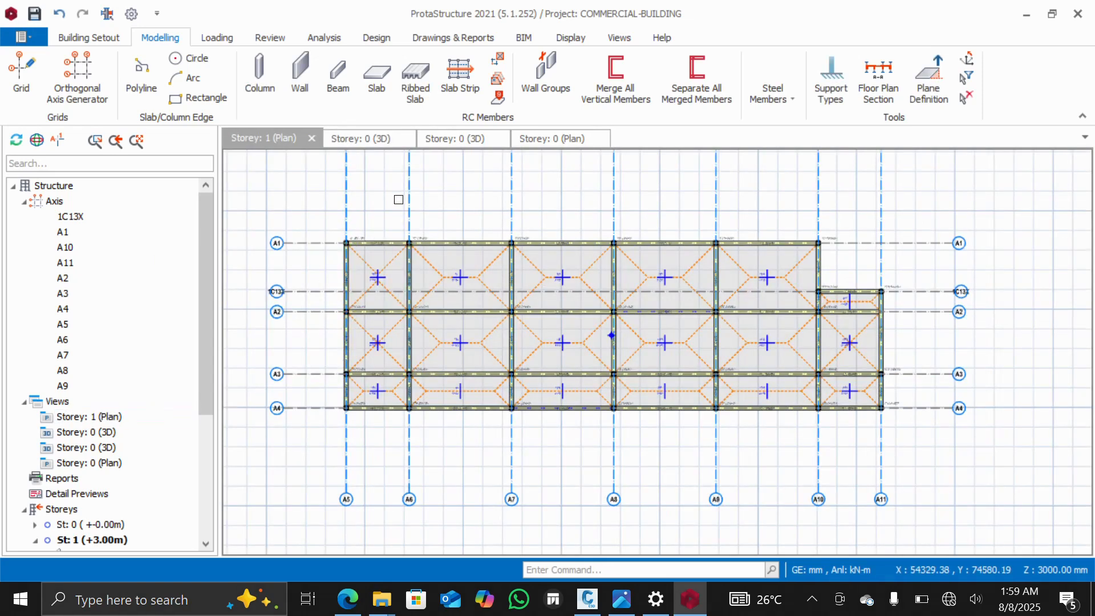
{"action": "scroll", "coordinate": [371, 255], "scroll_direction": "up", "scroll_amount": 3}
{"action": "scroll", "coordinate": [383, 215], "scroll_direction": "up", "scroll_amount": 3}
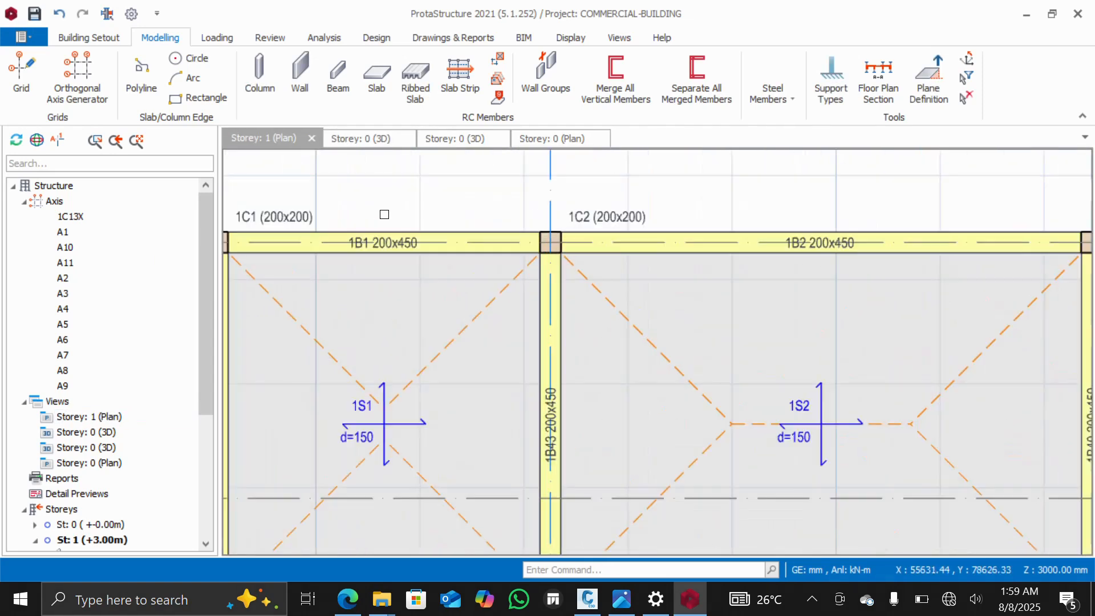
{"action": "left_click", "coordinate": [453, 231]}
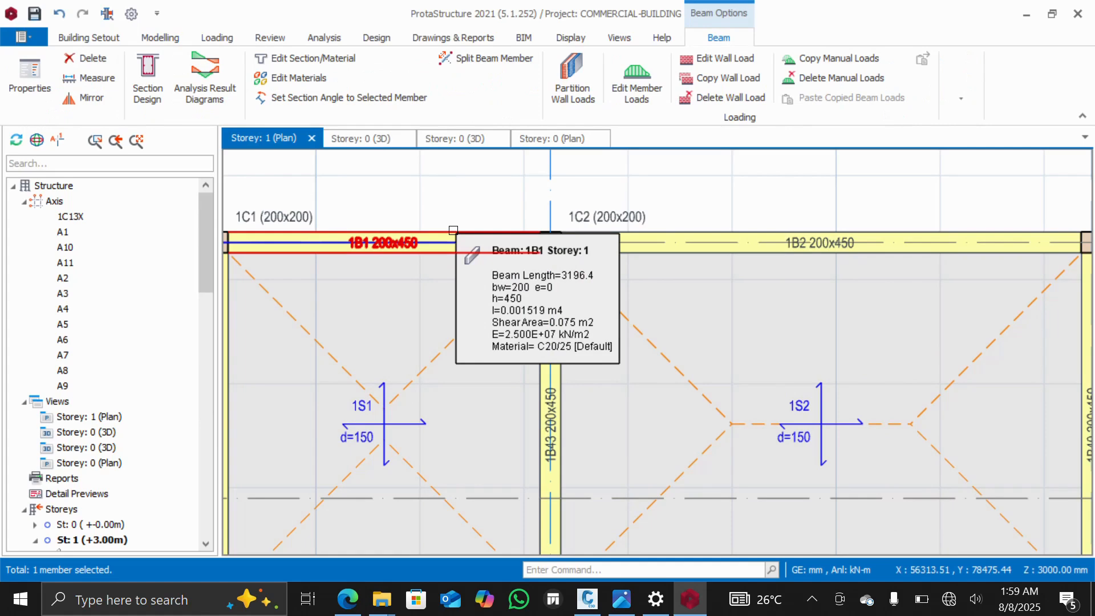
{"action": "right_click", "coordinate": [453, 231]}
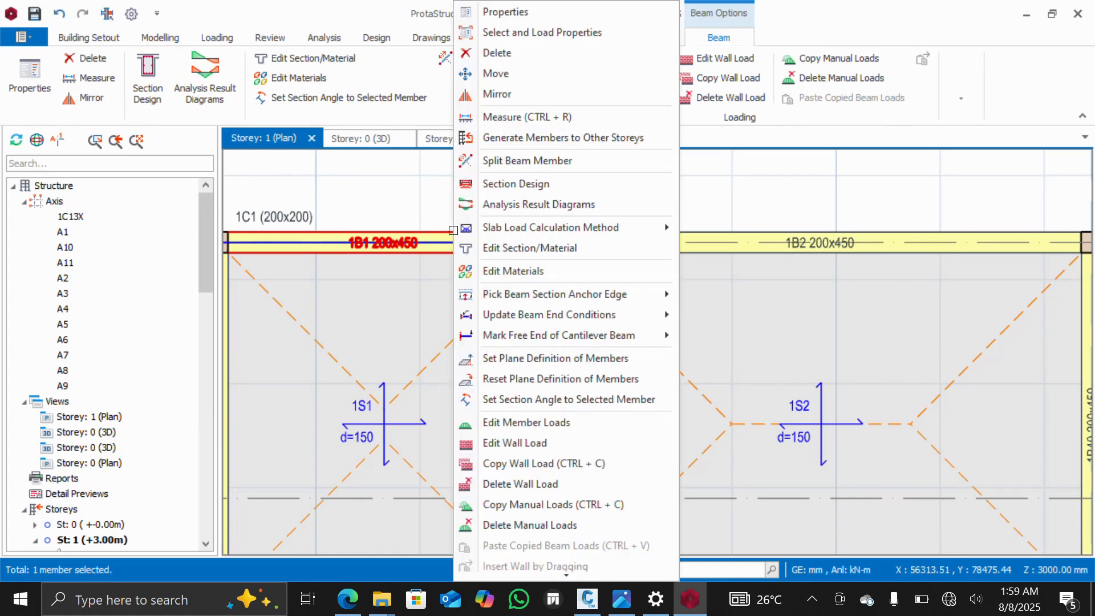
{"action": "left_click", "coordinate": [534, 444]}
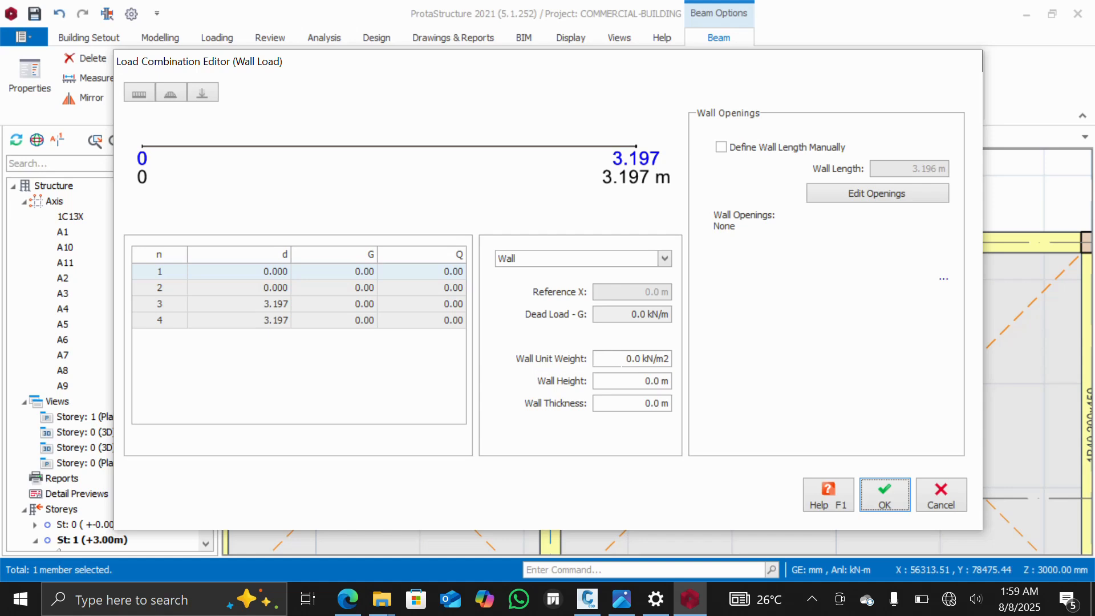
{"action": "double_click", "coordinate": [621, 359]}
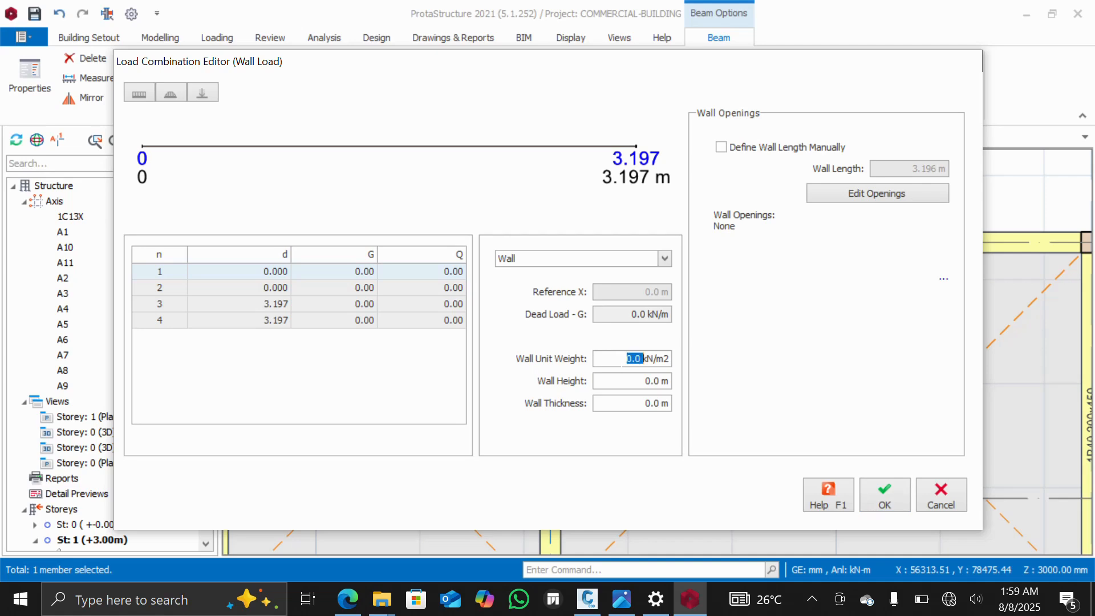
{"action": "type", "text": "3.17"}
{"action": "double_click", "coordinate": [625, 380]}
{"action": "type", "text": "2.55"}
{"action": "left_click", "coordinate": [655, 403]}
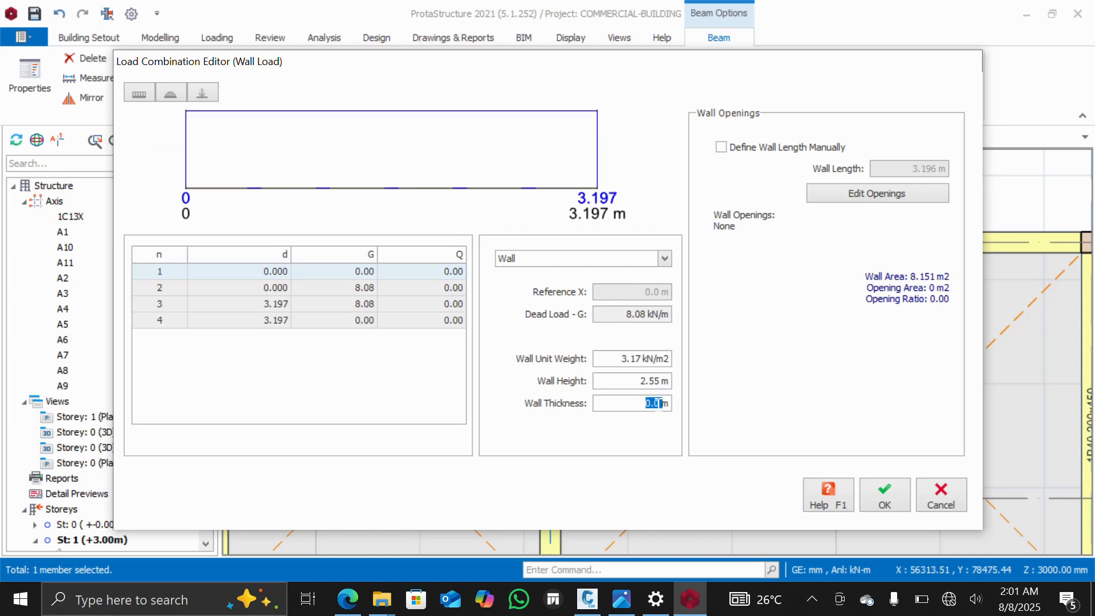
{"action": "type", "text": "0.2"}
{"action": "left_click", "coordinate": [882, 494]}
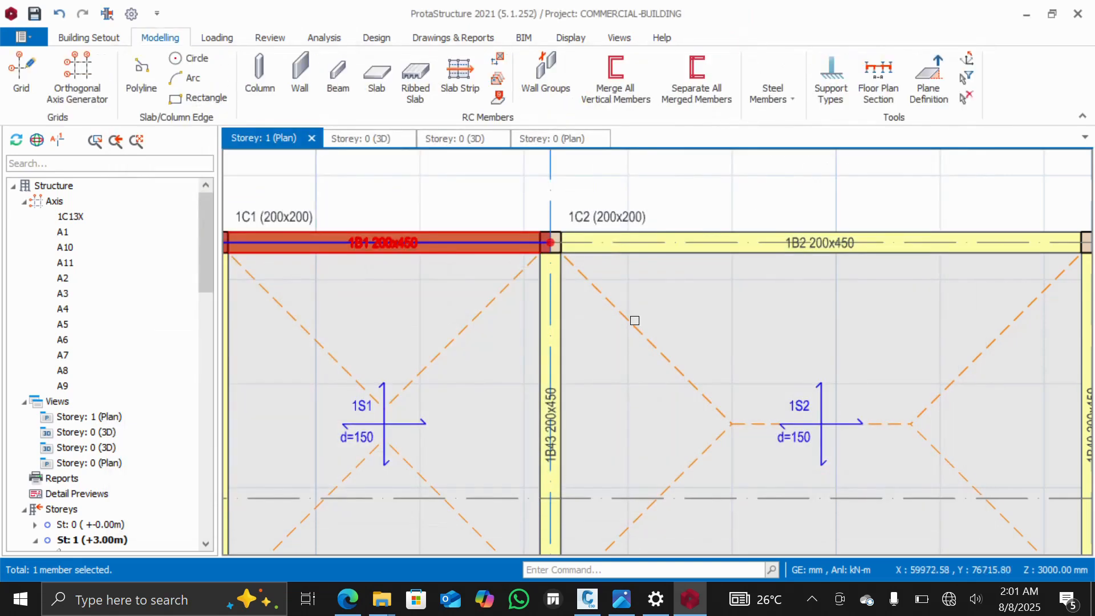
Copy the wall load of beam 1B1 in the storey 1 plan
{"action": "scroll", "coordinate": [567, 310], "scroll_direction": "down", "scroll_amount": 2}
{"action": "key", "text": "Escape"}
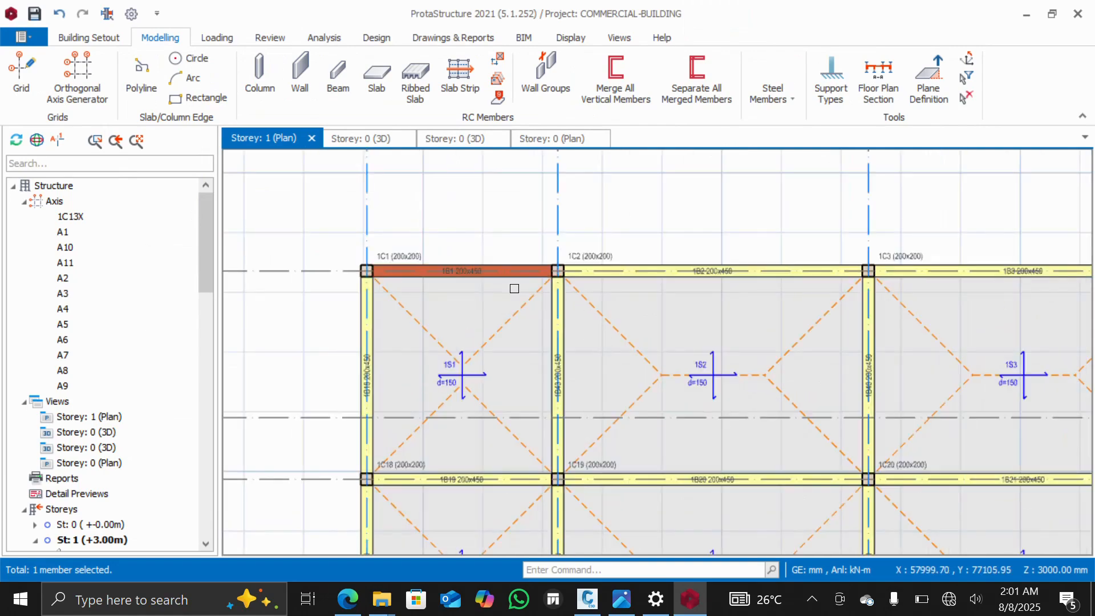
{"action": "scroll", "coordinate": [492, 294], "scroll_direction": "up", "scroll_amount": 3}
{"action": "scroll", "coordinate": [486, 286], "scroll_direction": "down", "scroll_amount": 2}
{"action": "scroll", "coordinate": [479, 268], "scroll_direction": "up", "scroll_amount": 3}
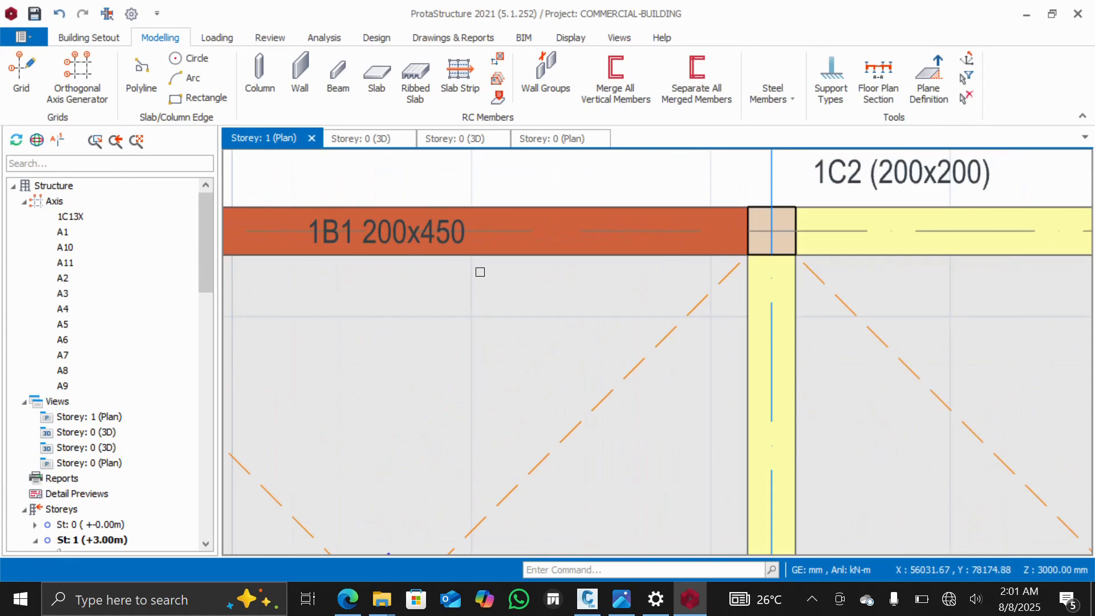
{"action": "left_click", "coordinate": [455, 262]}
{"action": "scroll", "coordinate": [390, 261], "scroll_direction": "up", "scroll_amount": 3}
{"action": "mouse_move", "coordinate": [390, 261]}
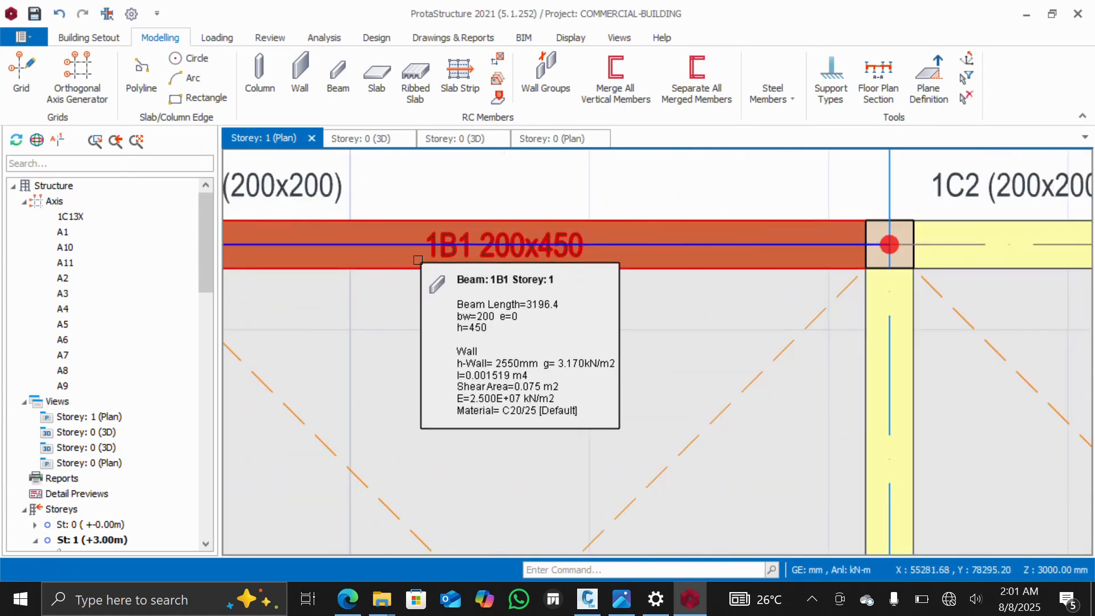
{"action": "left_click", "coordinate": [418, 260]}
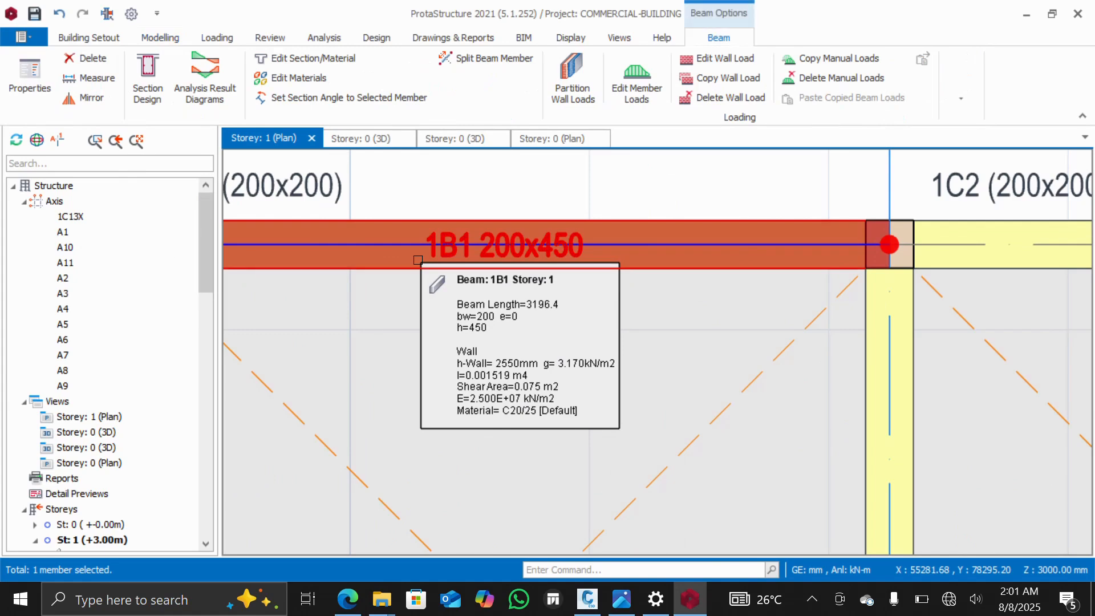
{"action": "right_click", "coordinate": [418, 260]}
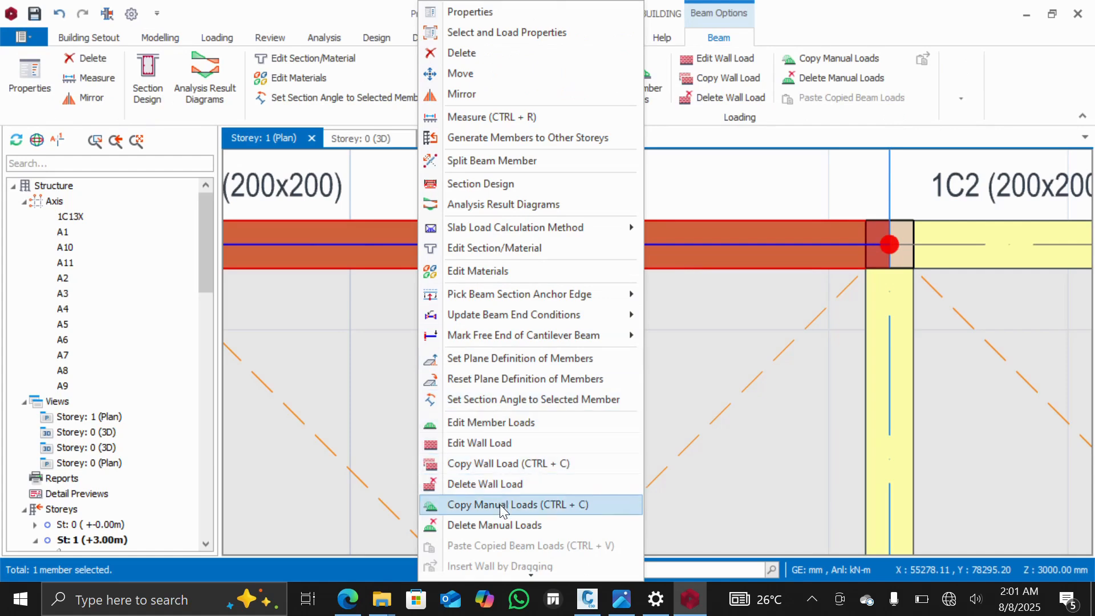
{"action": "left_click", "coordinate": [488, 464]}
Select all storey 1 beams from 1B1 to 1B45 and paste the copied wall load onto them, replacing their existing wall loads
{"action": "scroll", "coordinate": [494, 373], "scroll_direction": "down", "scroll_amount": 2}
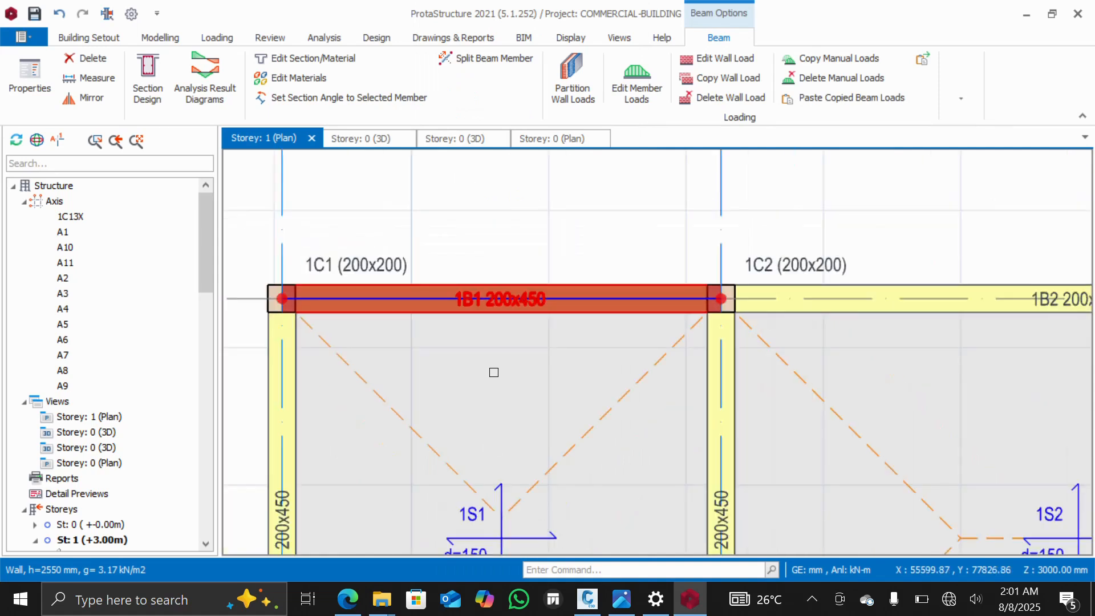
{"action": "scroll", "coordinate": [99, 470], "scroll_direction": "down", "scroll_amount": 2}
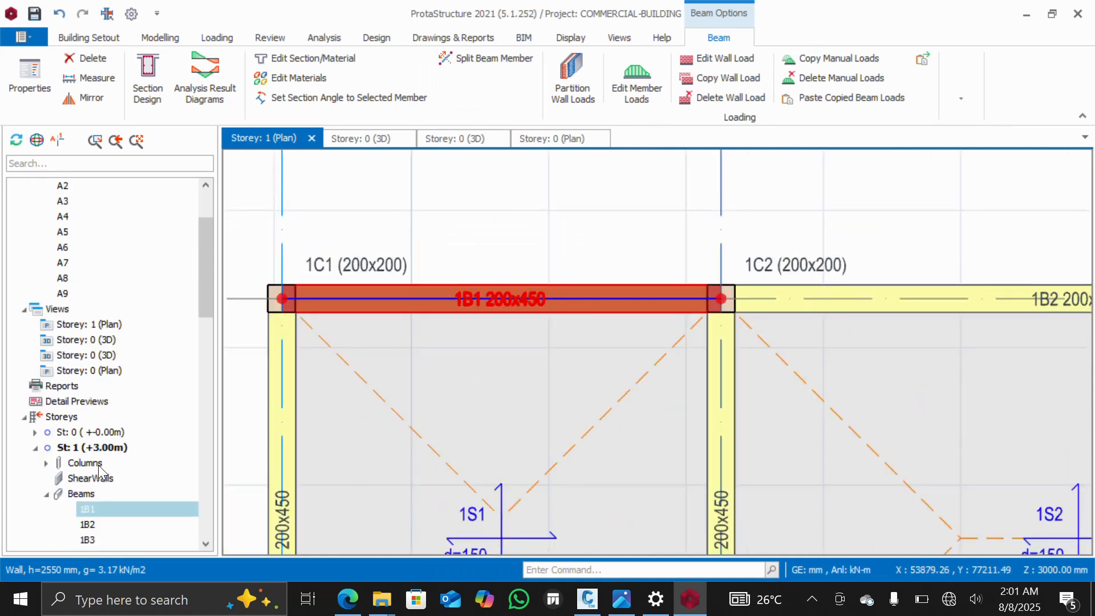
{"action": "scroll", "coordinate": [100, 471], "scroll_direction": "down", "scroll_amount": 5}
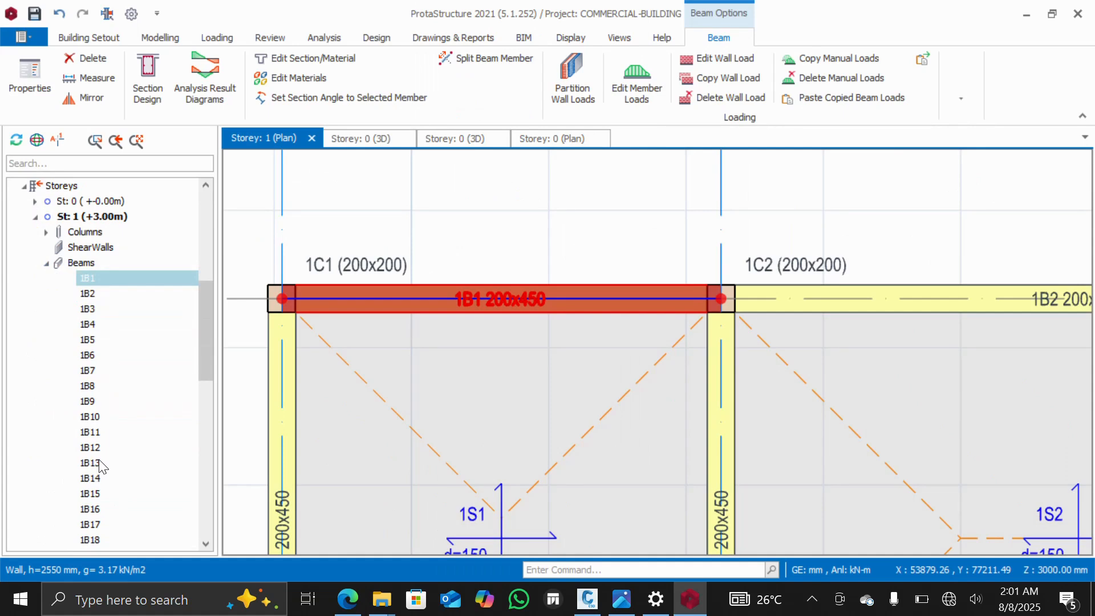
{"action": "scroll", "coordinate": [103, 298], "scroll_direction": "down", "scroll_amount": 1}
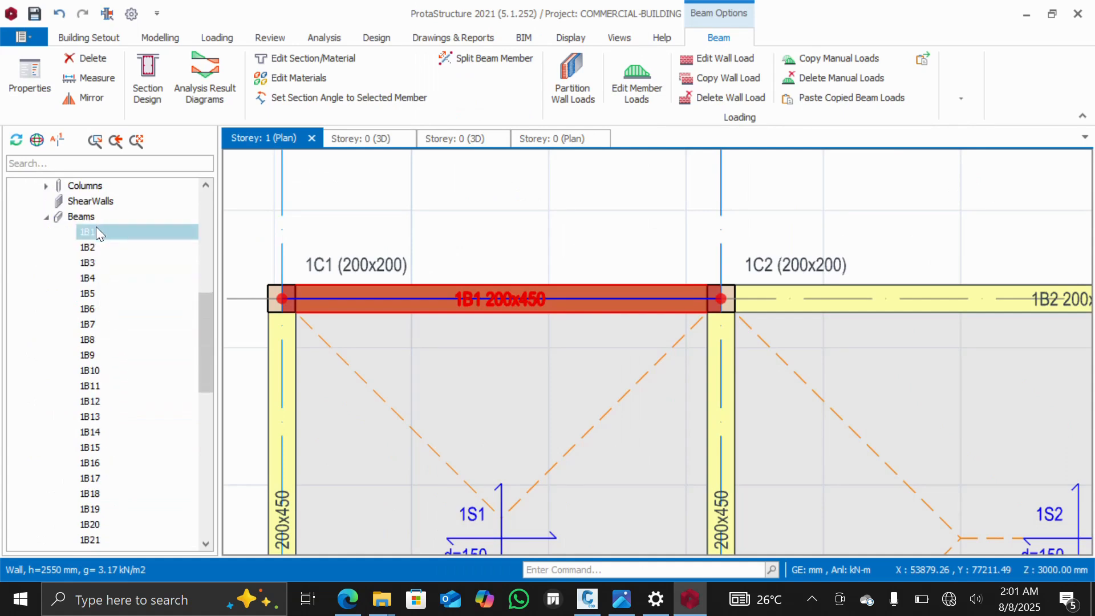
{"action": "left_click", "coordinate": [94, 247]}
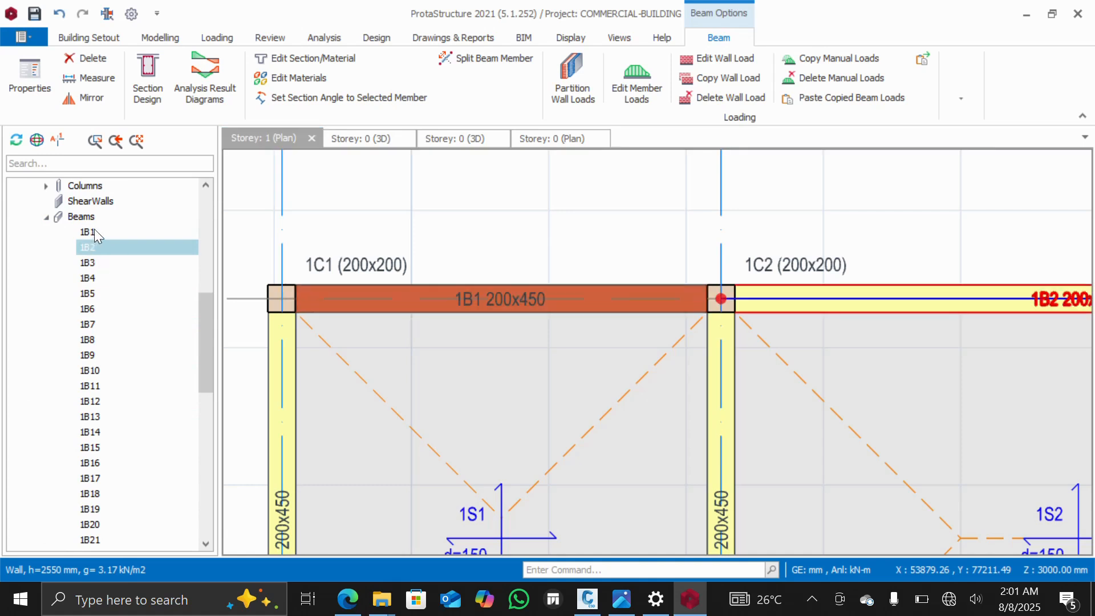
{"action": "left_click", "coordinate": [96, 232]}
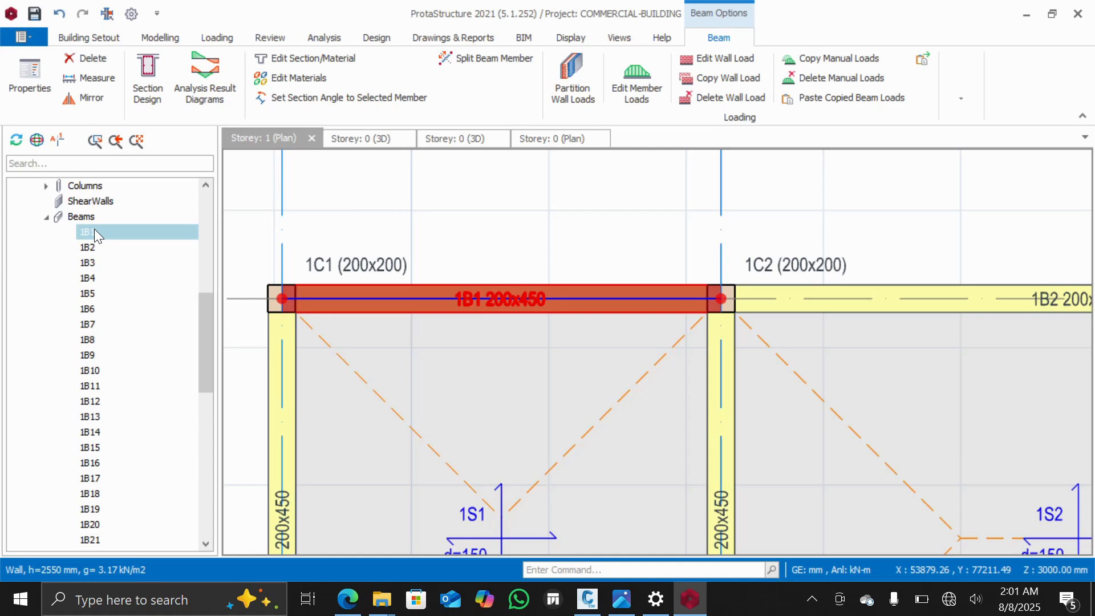
{"action": "scroll", "coordinate": [106, 240], "scroll_direction": "down", "scroll_amount": 6}
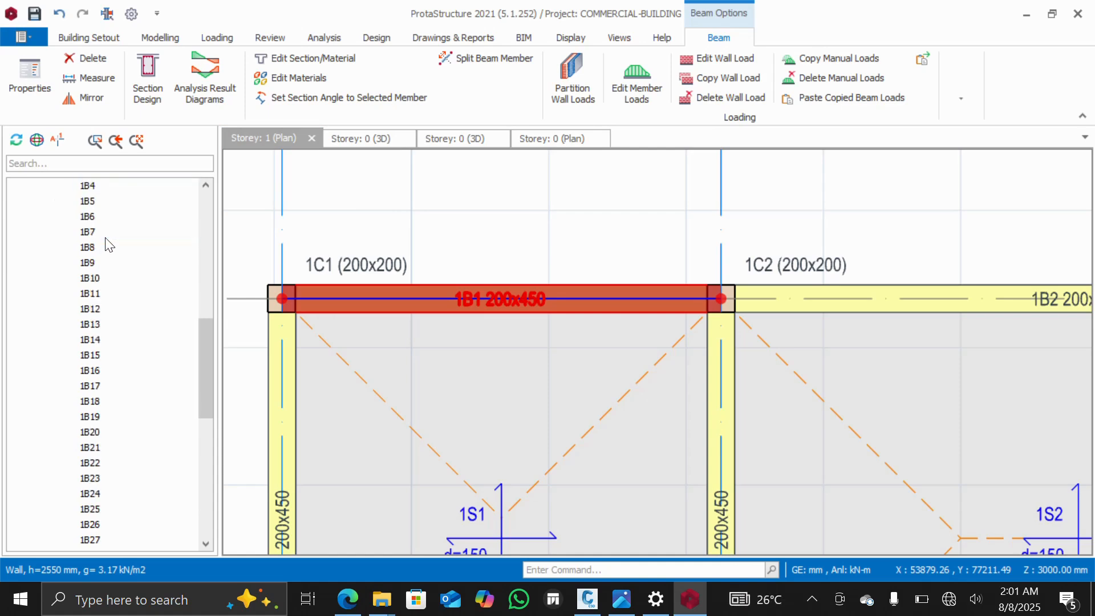
{"action": "scroll", "coordinate": [108, 245], "scroll_direction": "down", "scroll_amount": 5}
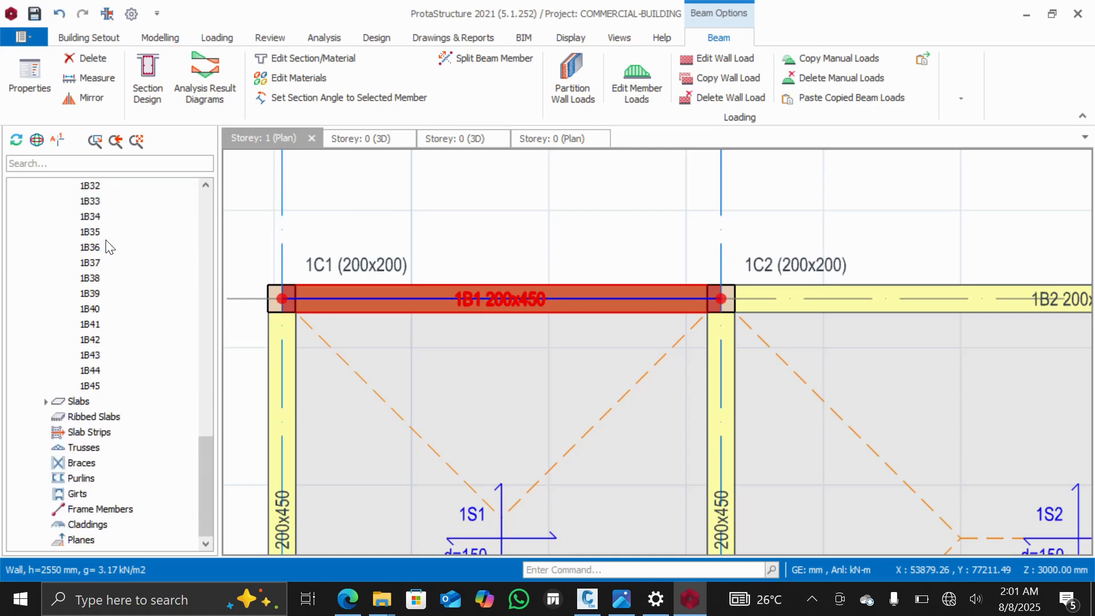
{"action": "left_click", "coordinate": [91, 386], "text": "shift"}
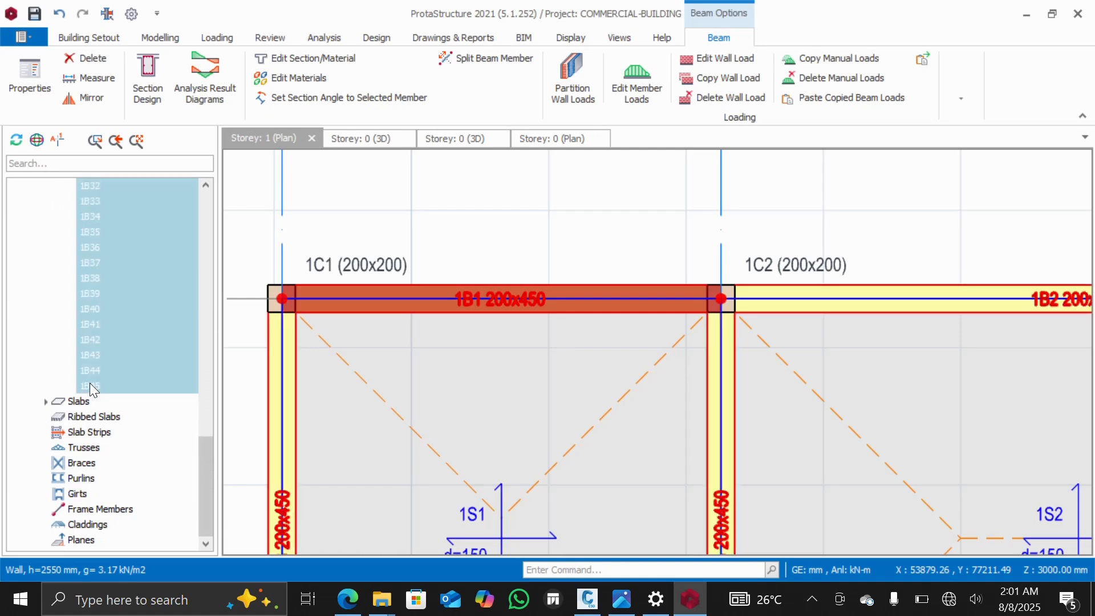
{"action": "right_click", "coordinate": [123, 275]}
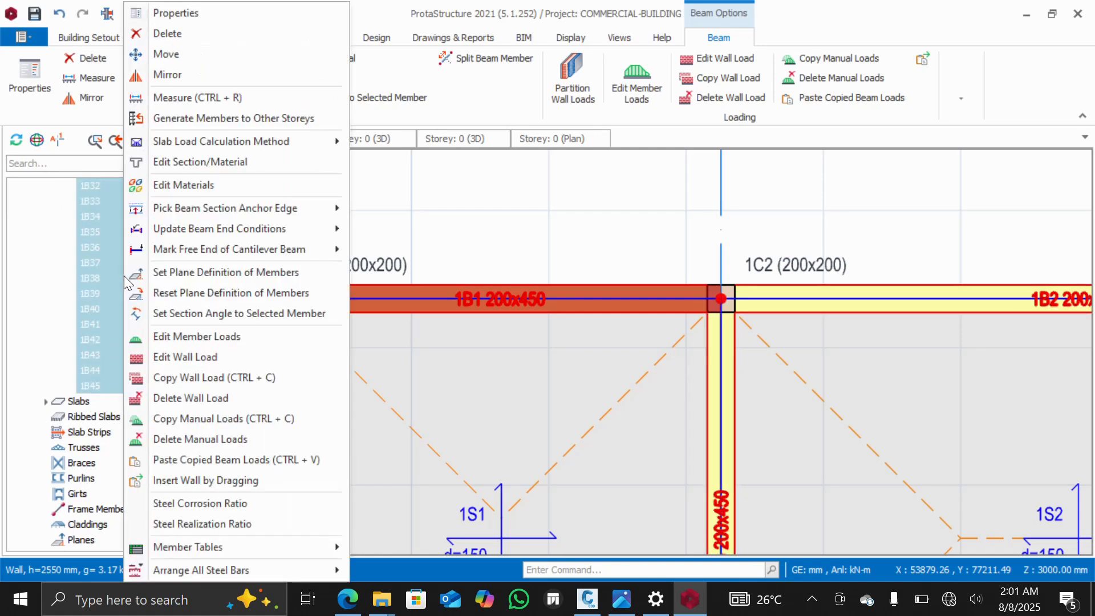
{"action": "left_click", "coordinate": [180, 459]}
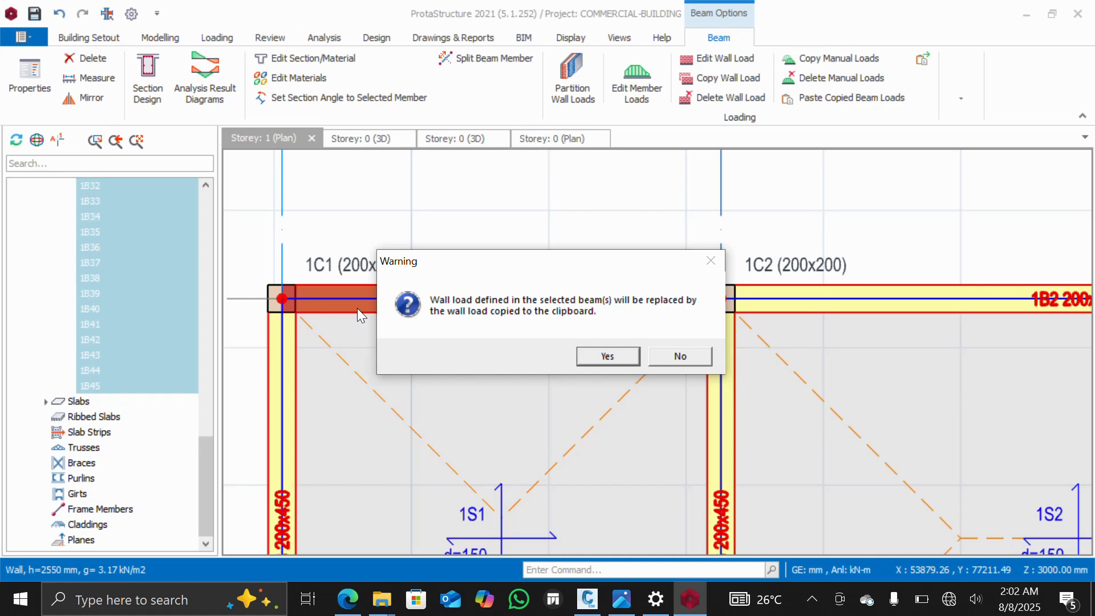
{"action": "left_click", "coordinate": [613, 354]}
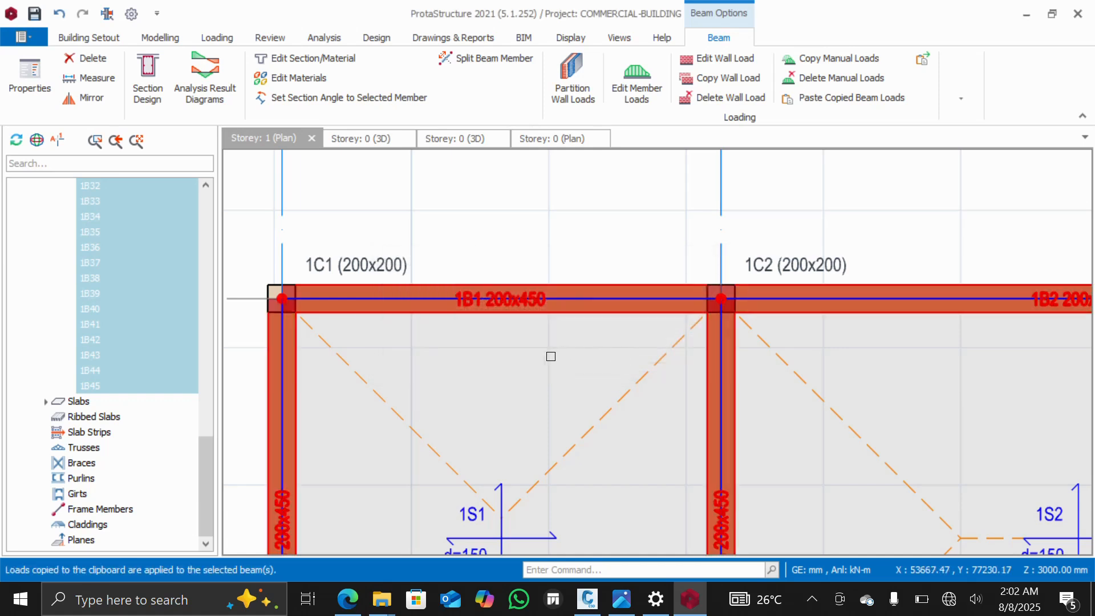
Examine the whole storey 1 plan, clear the beam selection, and open the storey 0 3D view to inspect the wall loads
{"action": "scroll", "coordinate": [462, 328], "scroll_direction": "down", "scroll_amount": 4}
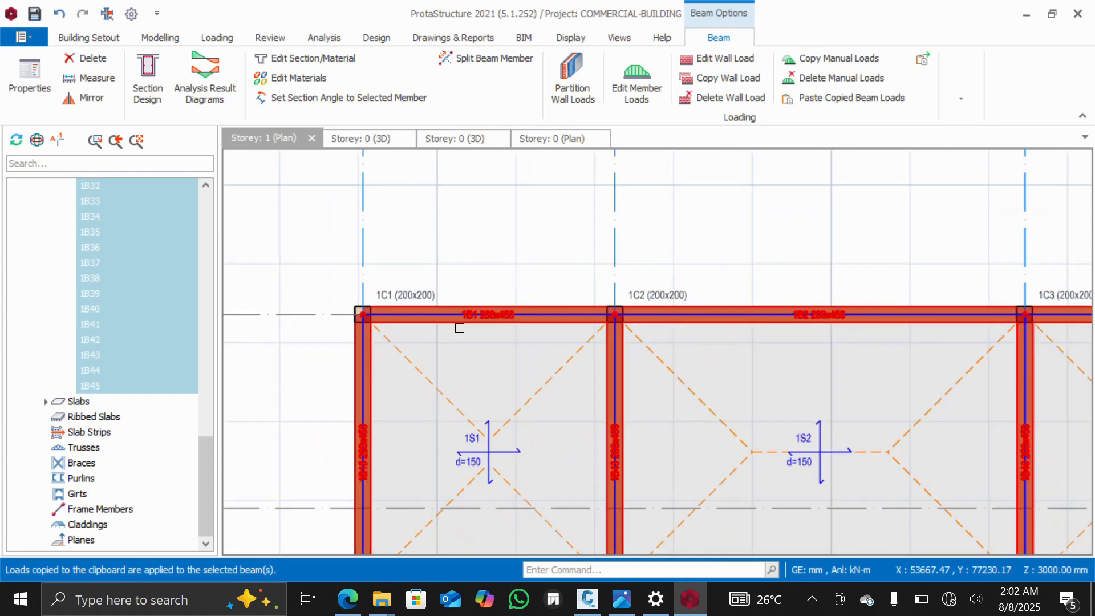
{"action": "scroll", "coordinate": [452, 323], "scroll_direction": "down", "scroll_amount": 3}
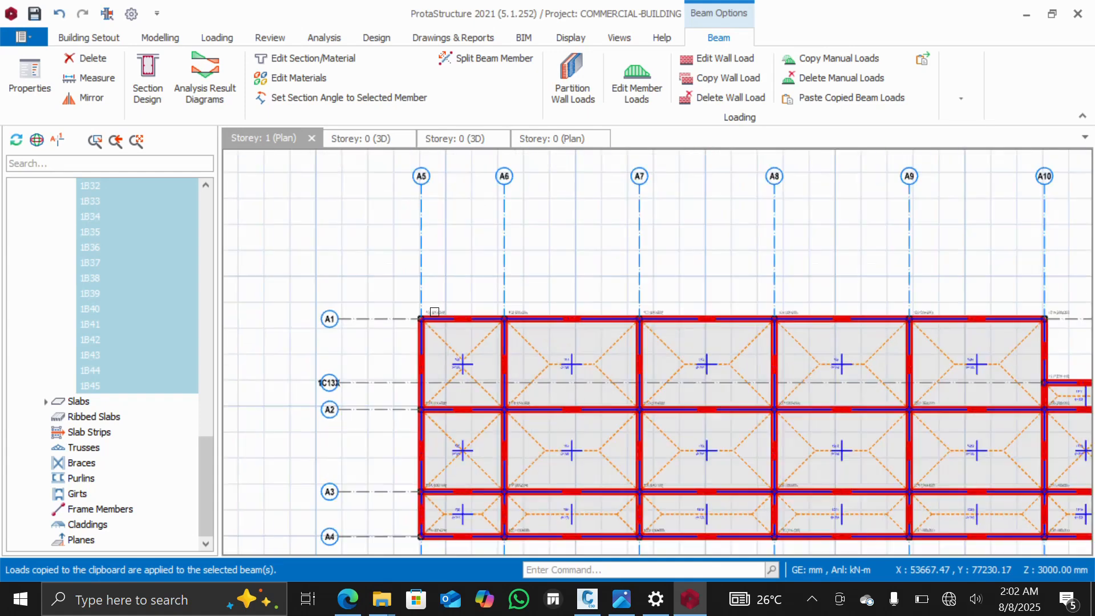
{"action": "scroll", "coordinate": [428, 319], "scroll_direction": "down", "scroll_amount": 1}
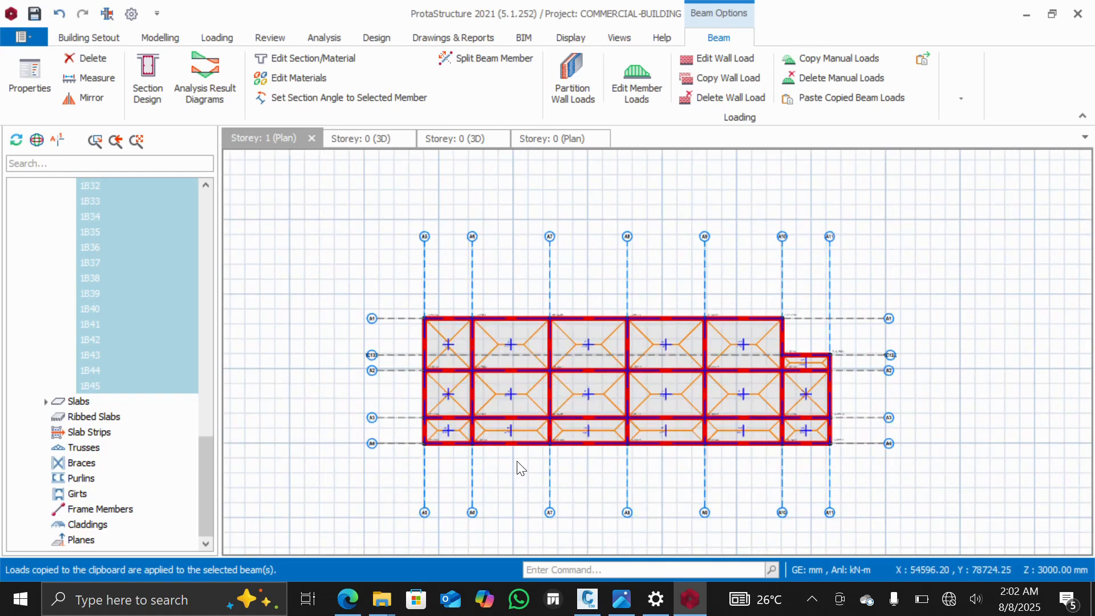
{"action": "key", "text": "Escape"}
{"action": "scroll", "coordinate": [573, 472], "scroll_direction": "up", "scroll_amount": 2}
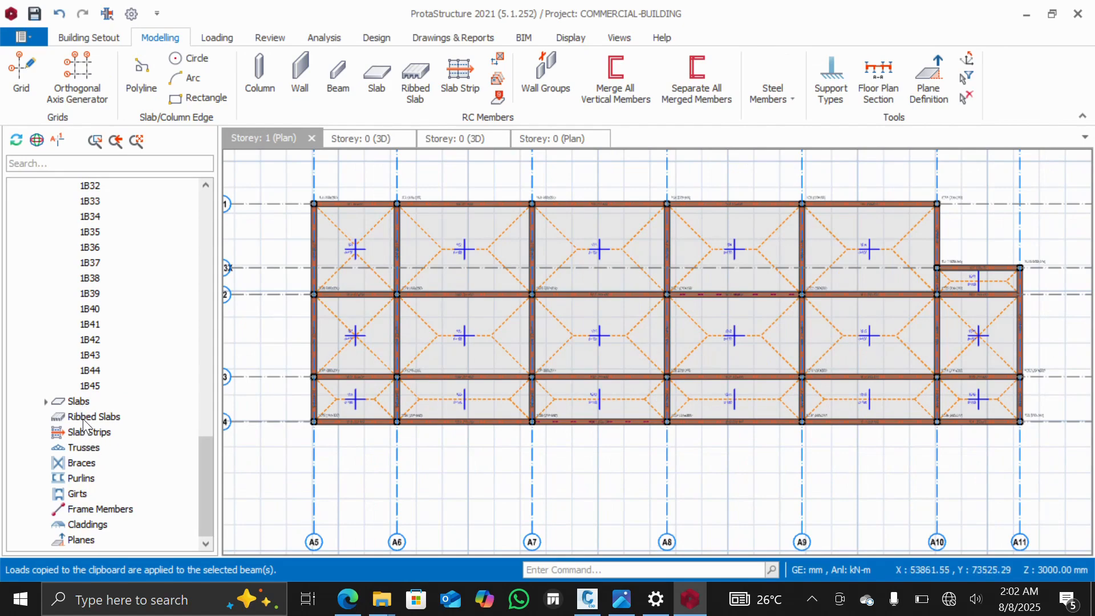
{"action": "scroll", "coordinate": [87, 435], "scroll_direction": "up", "scroll_amount": 8}
{"action": "scroll", "coordinate": [87, 435], "scroll_direction": "up", "scroll_amount": 10}
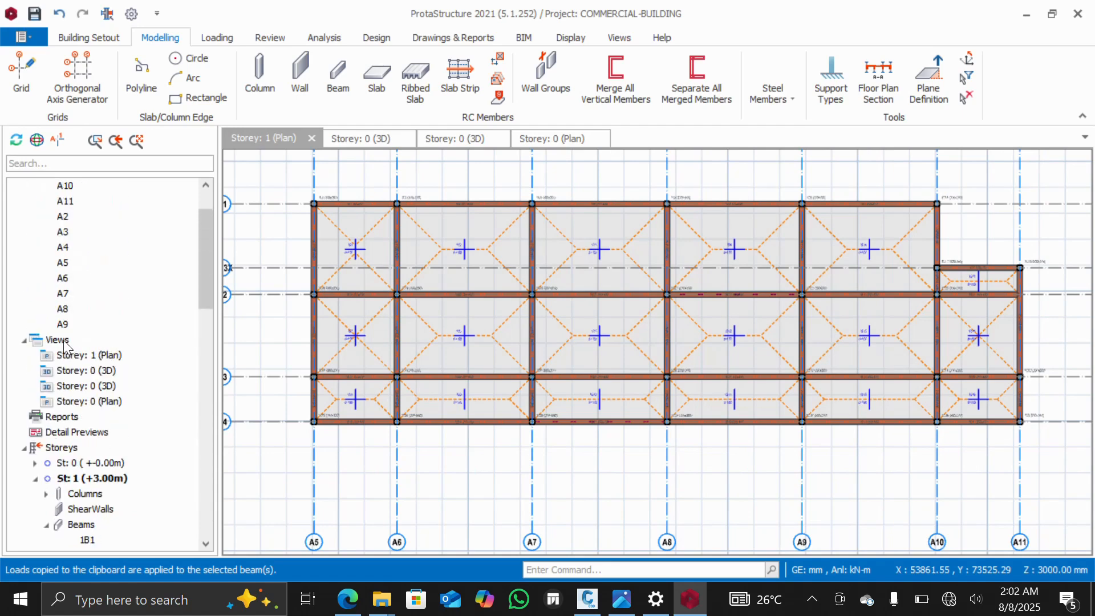
{"action": "left_click", "coordinate": [86, 372]}
{"action": "double_click", "coordinate": [87, 370]}
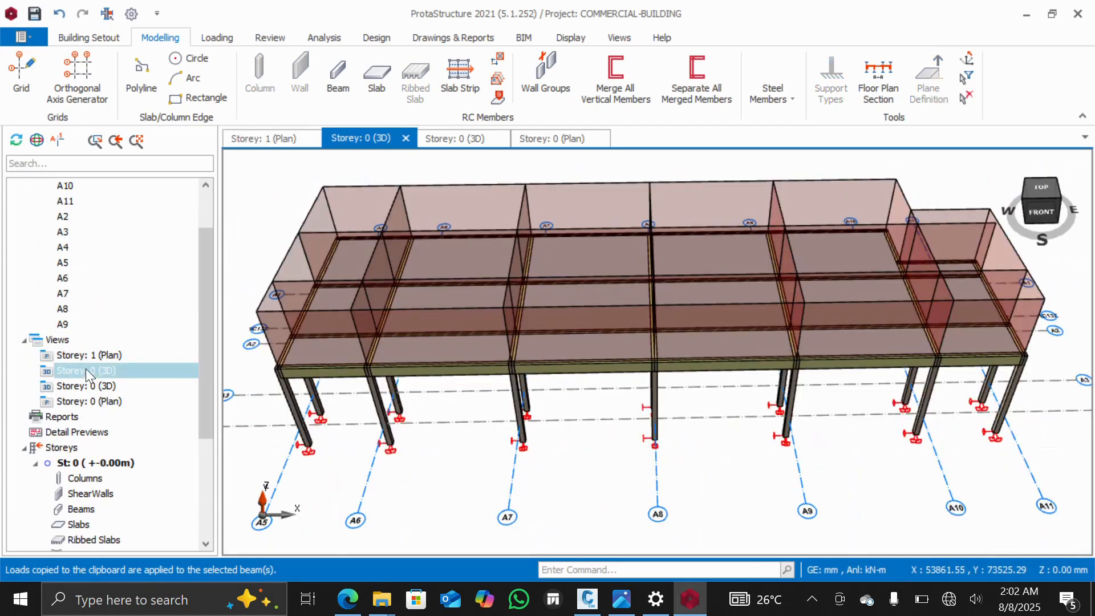